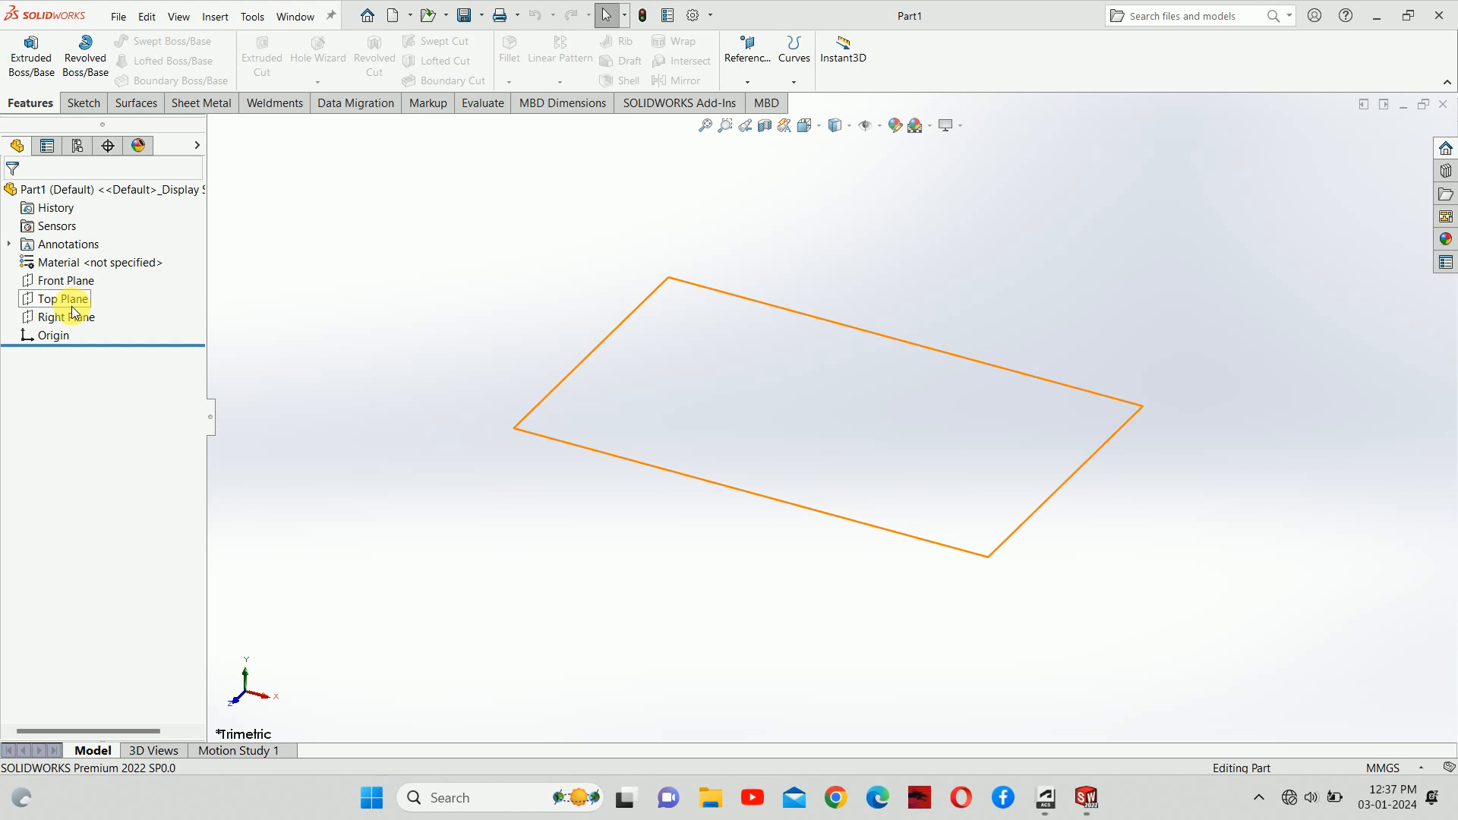
# Step: Start Sketch1 on the Top Plane of the new part
pyautogui.click(72, 306)
pyautogui.click(103, 294)
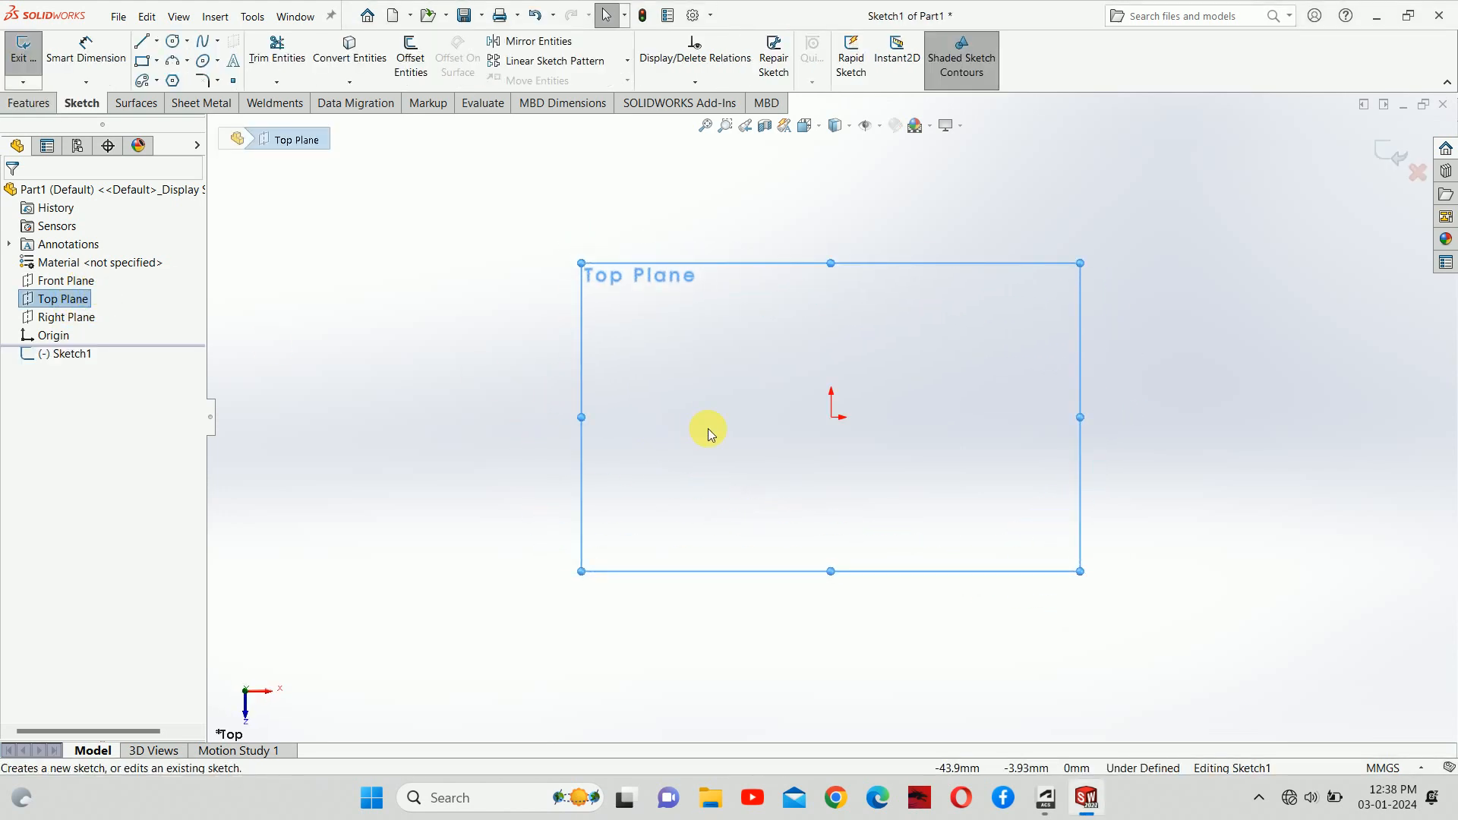
# Step: Draw a circle centred on the origin and dimension its diameter at 120 mm
pyautogui.moveTo(686, 425); pyautogui.dragTo(790, 424, button='right')
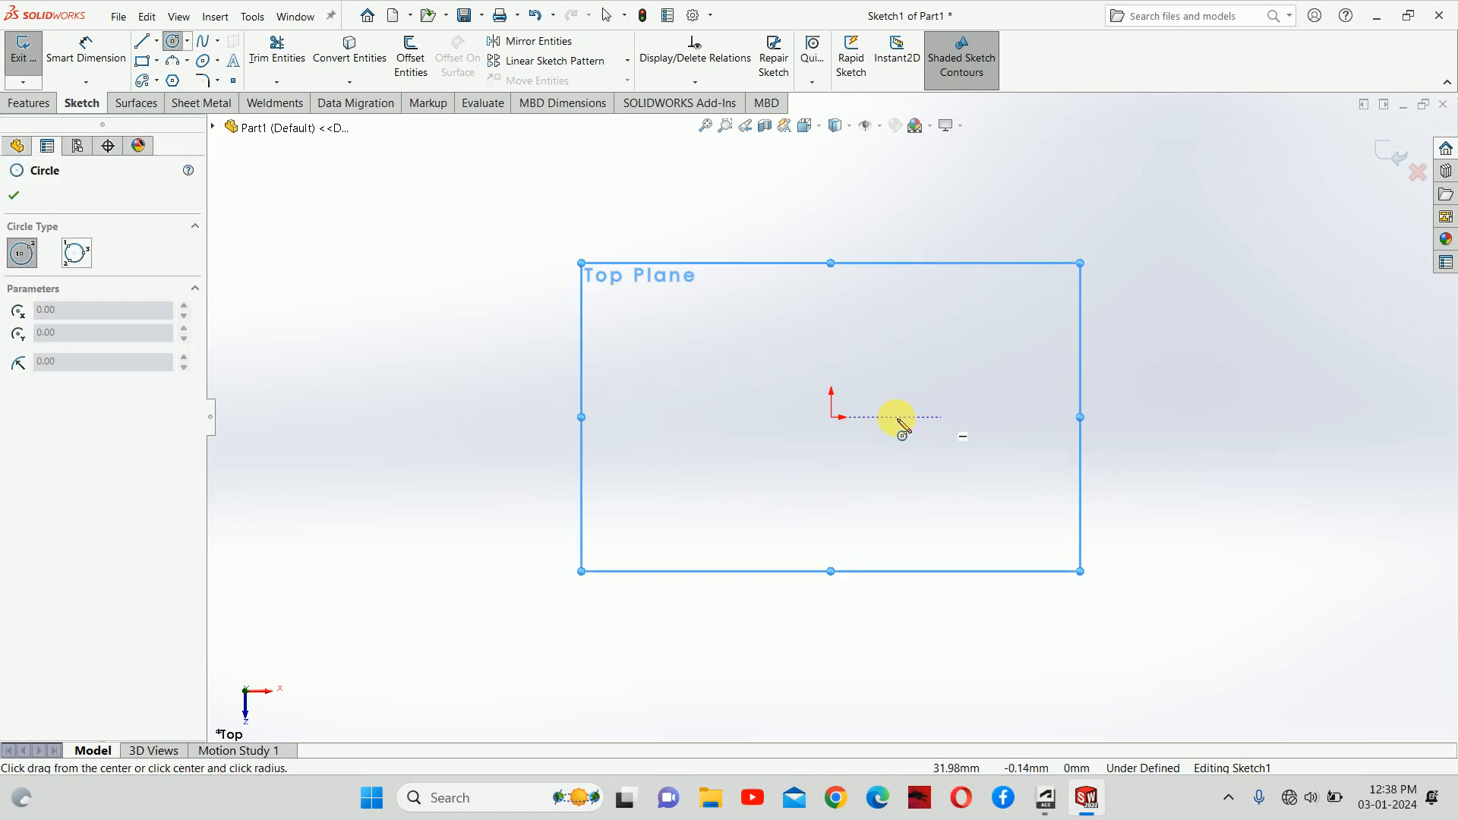
pyautogui.click(831, 417)
pyautogui.click(911, 395)
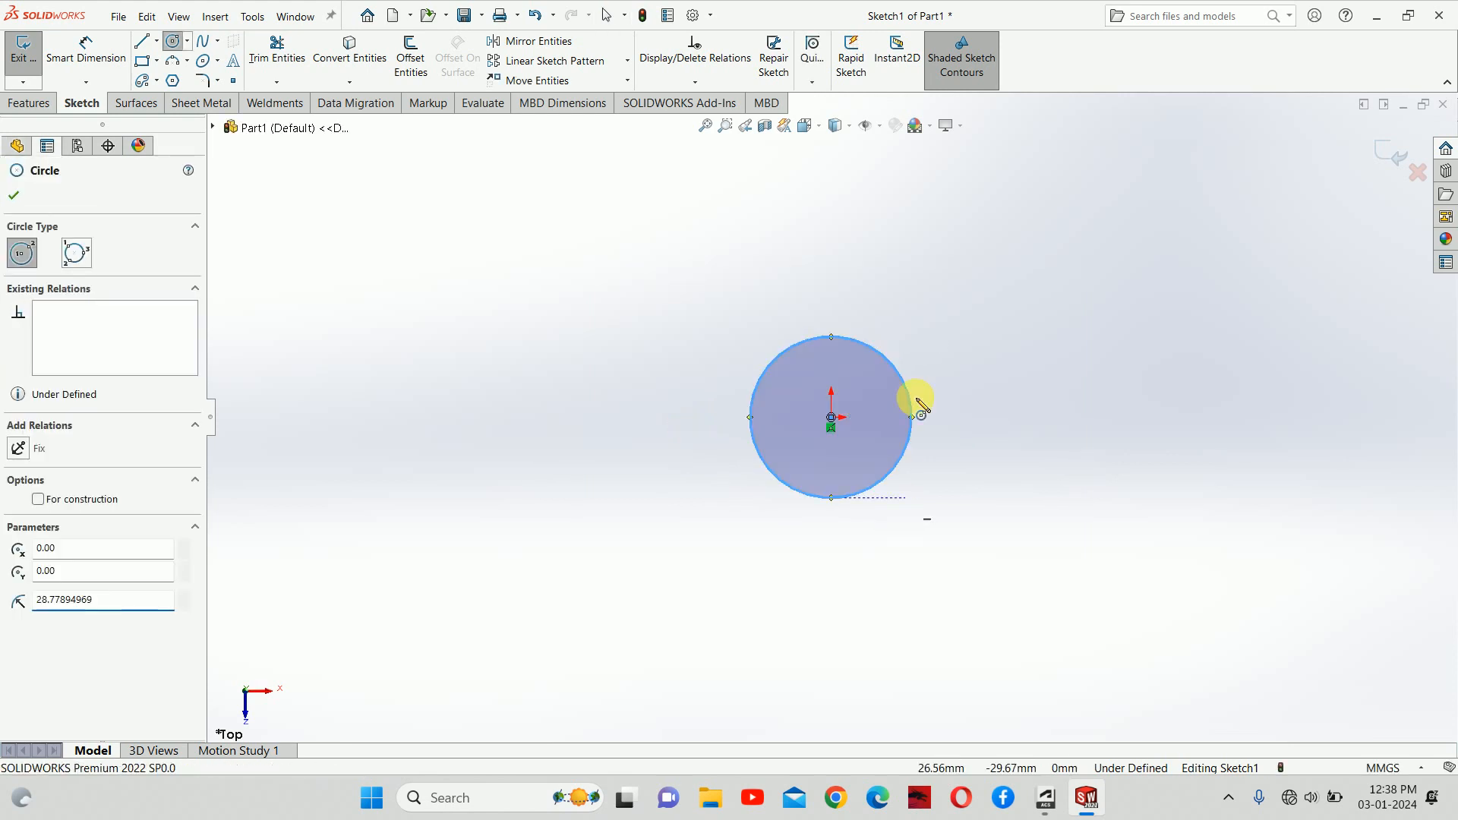
pyautogui.moveTo(914, 397); pyautogui.dragTo(882, 377, button='right')
pyautogui.click(897, 375)
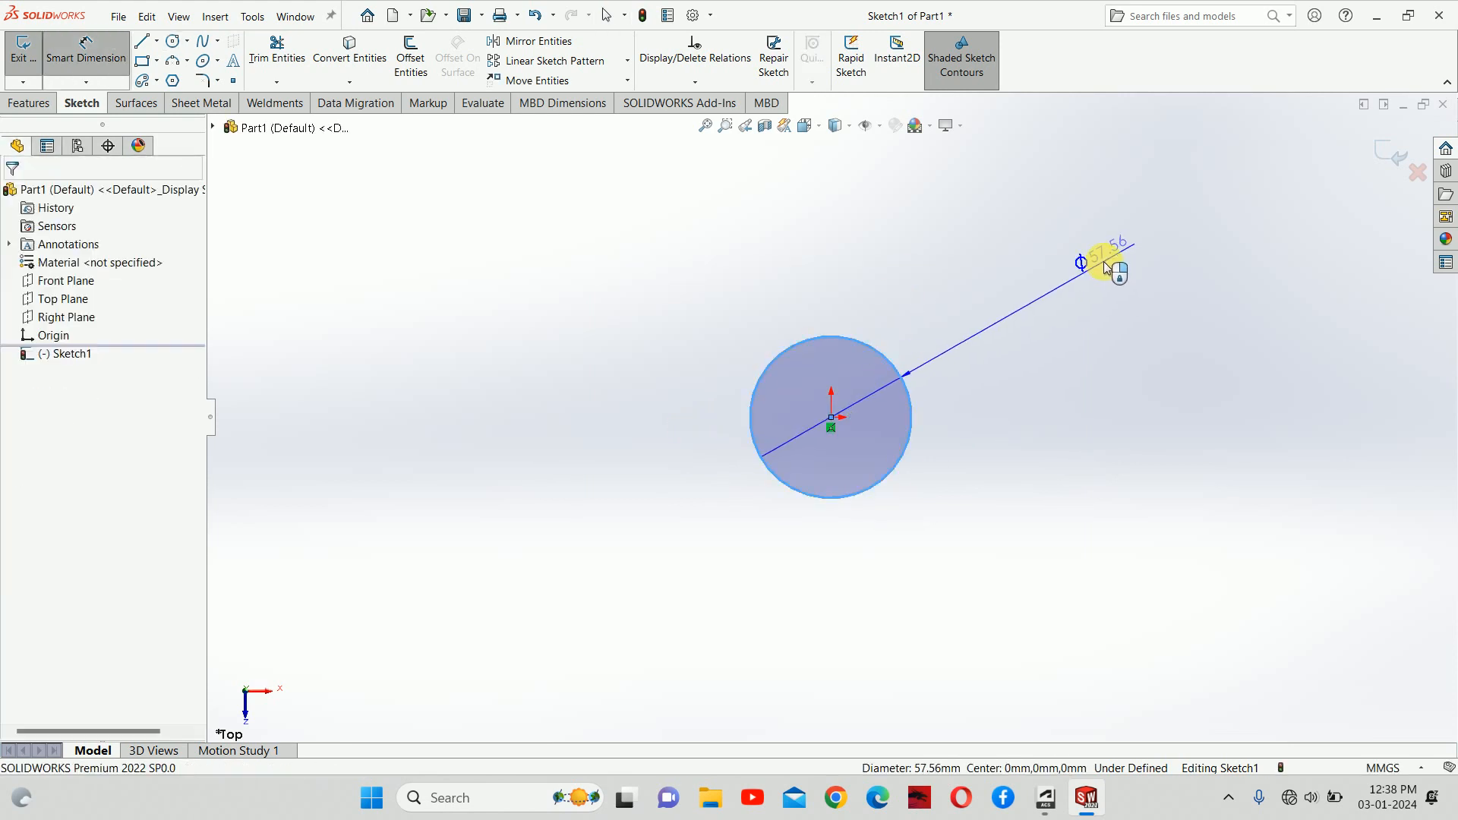
pyautogui.click(1104, 261)
pyautogui.write('120')
pyautogui.press('Return')
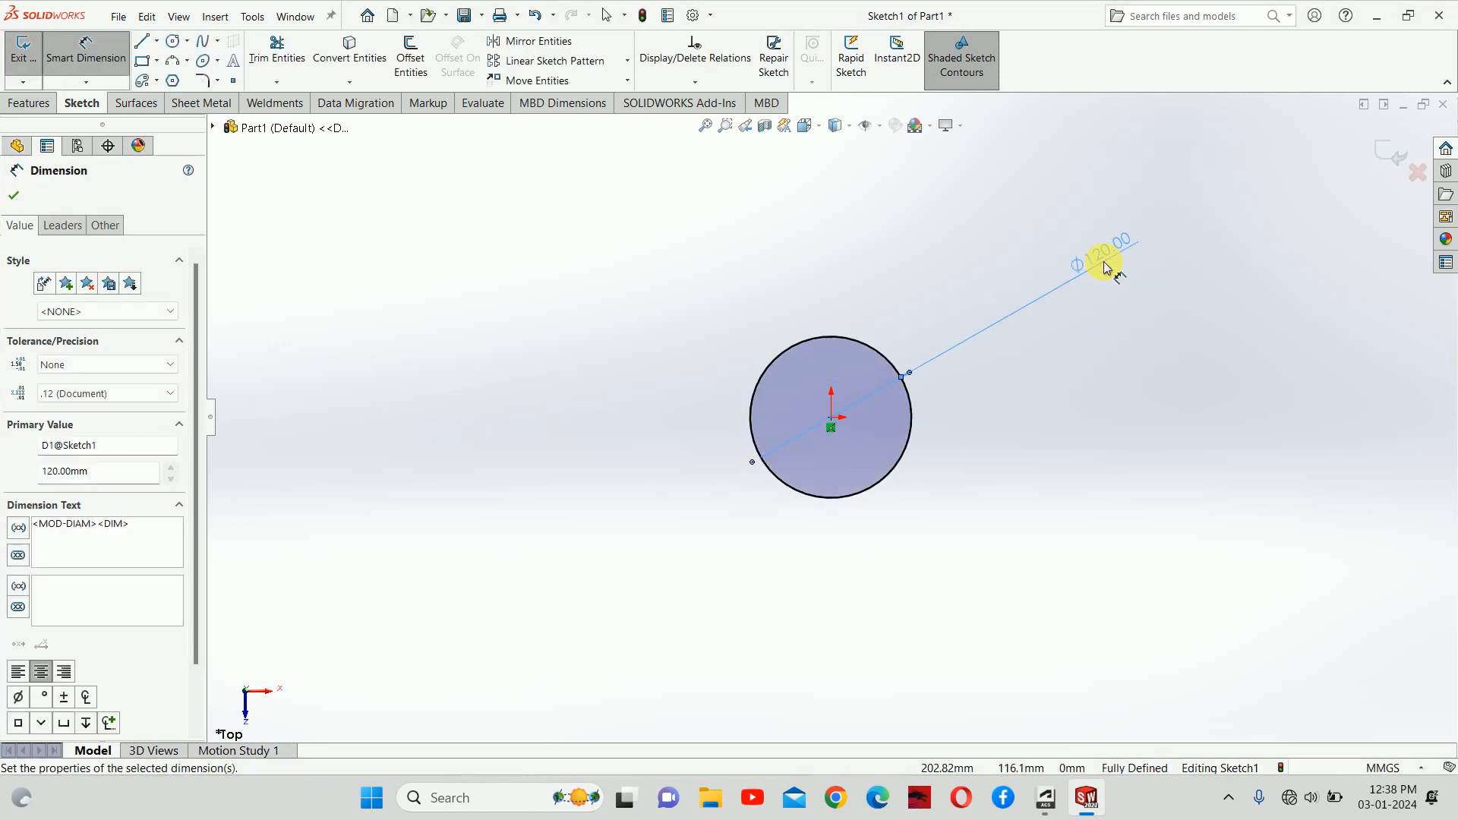
# Step: Change the circle's diameter to 10 mm and move the Ø10.00 label near the circle
pyautogui.doubleClick(1124, 250)
pyautogui.write('10')
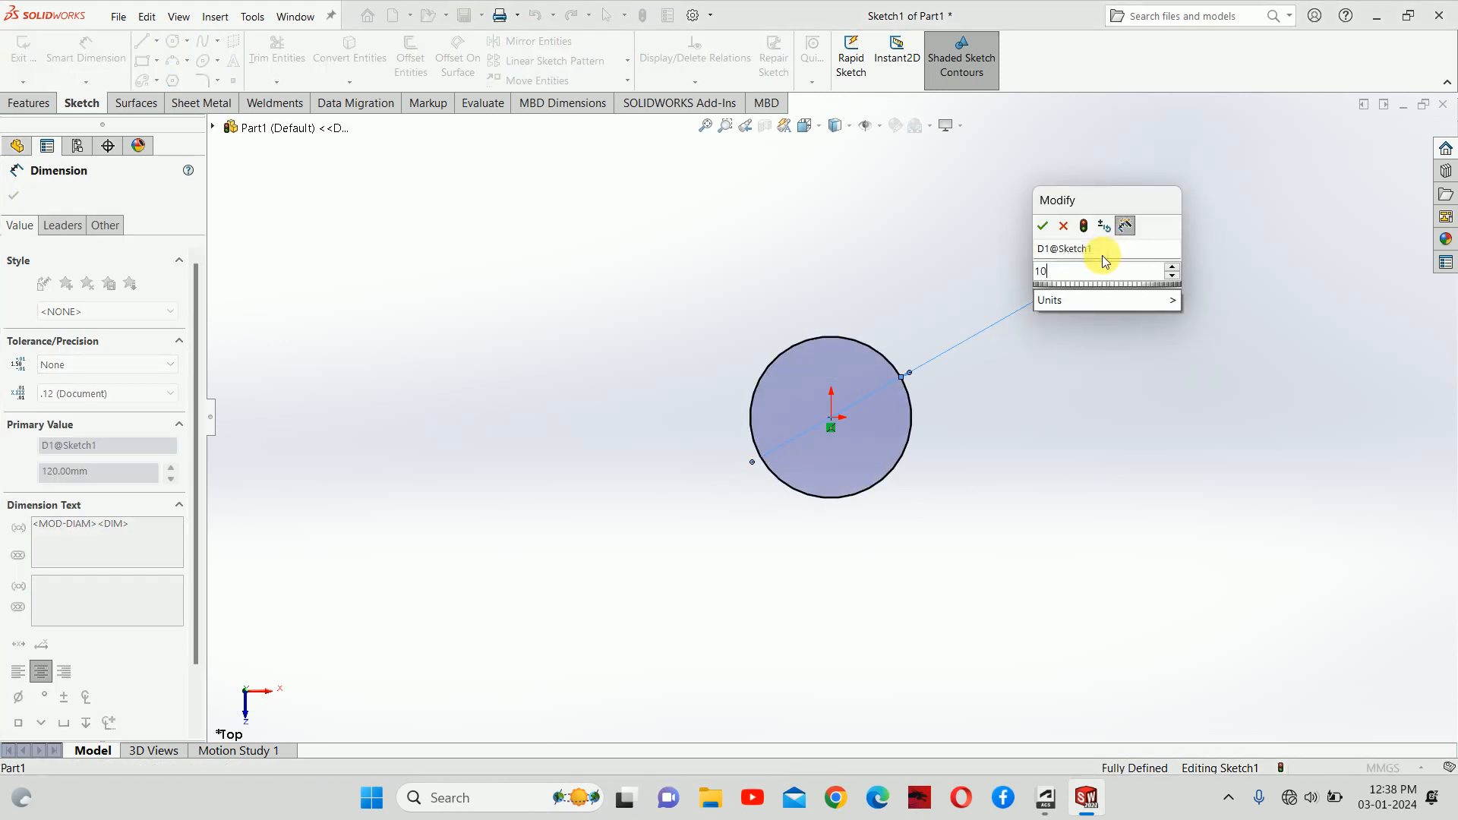
pyautogui.press('Return')
pyautogui.press('Escape')
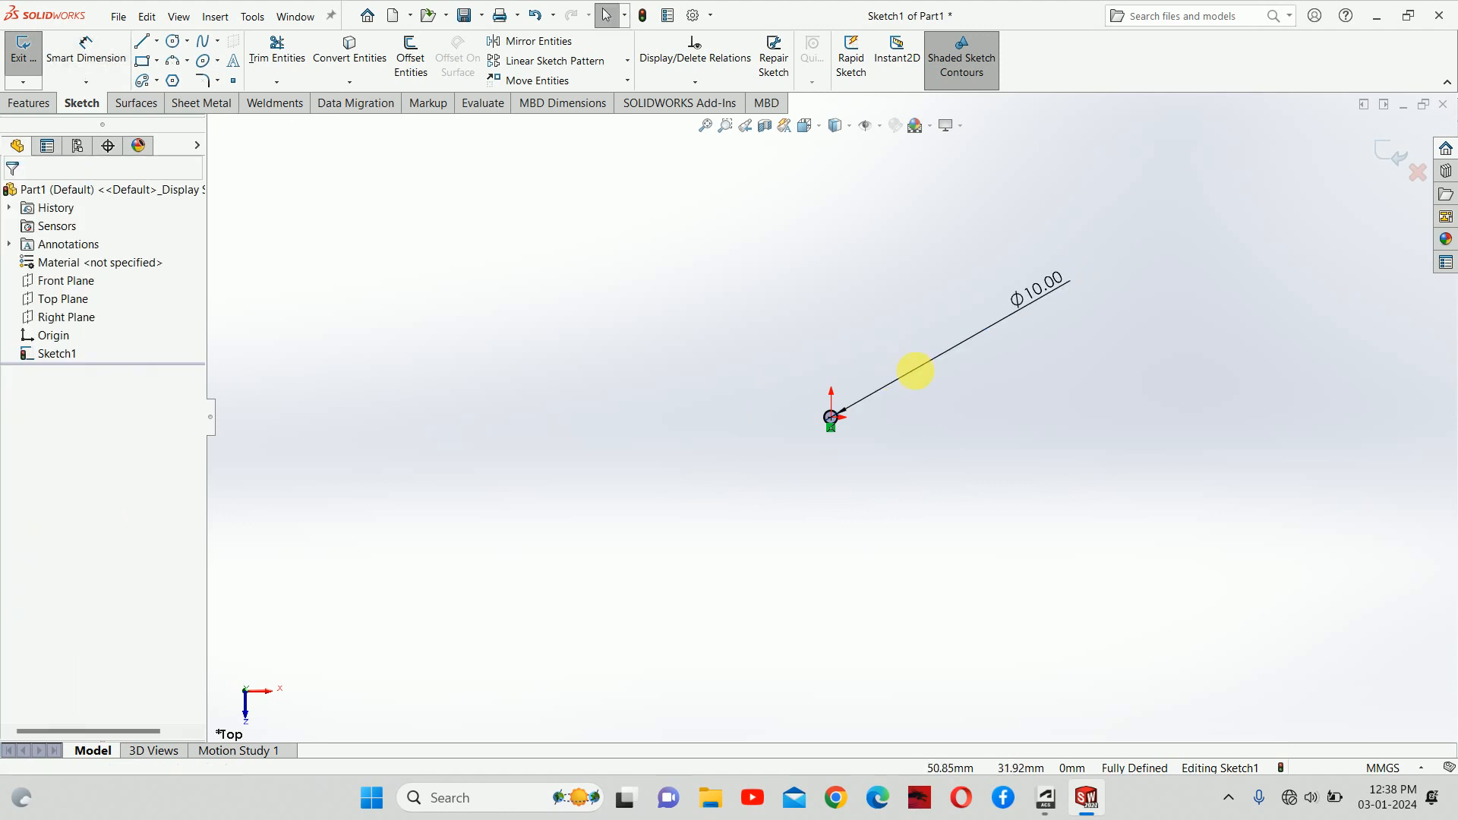
pyautogui.moveTo(1025, 304); pyautogui.dragTo(858, 404)
pyautogui.scroll(-8, 832, 419)
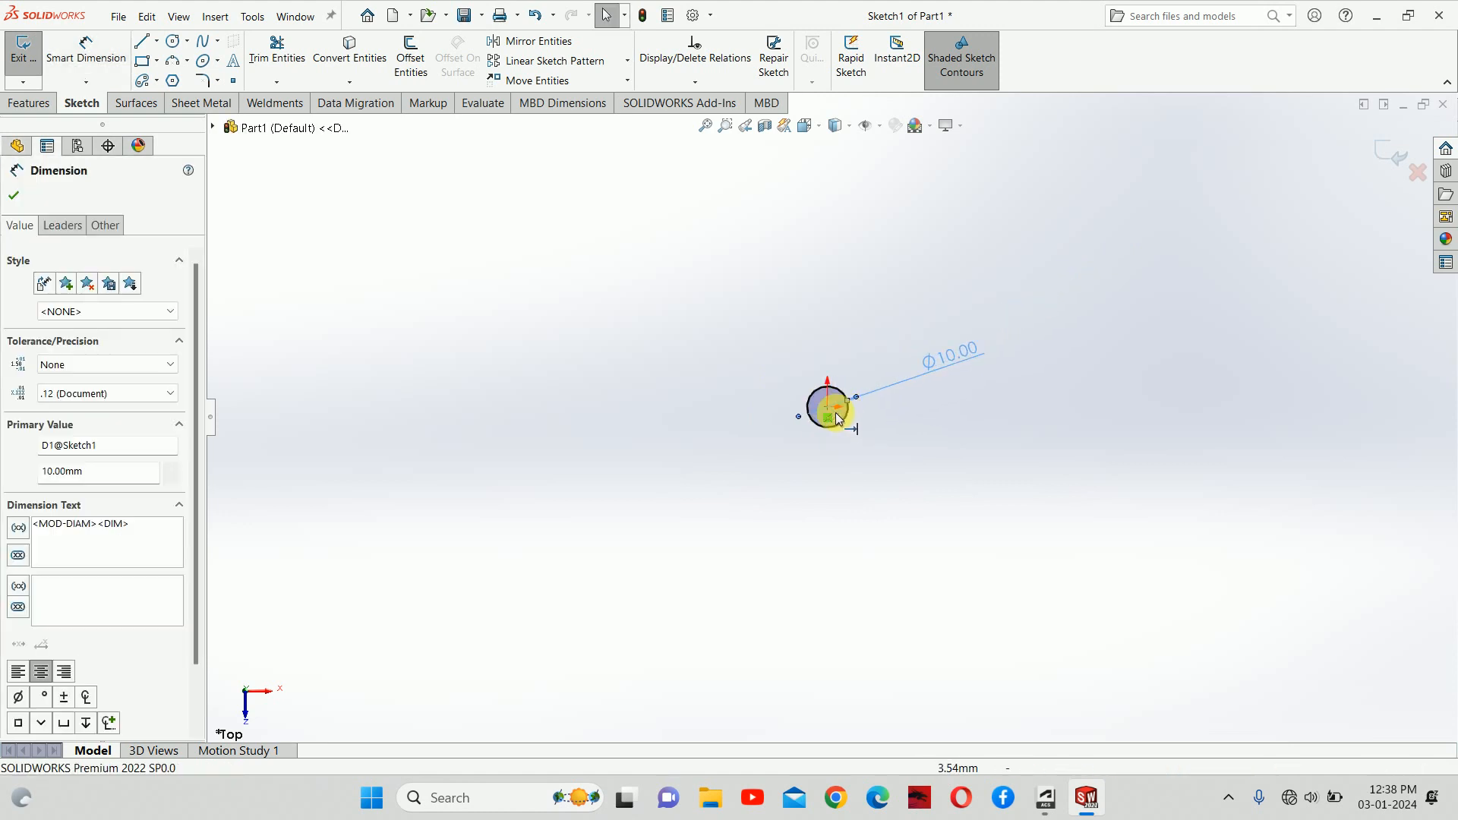
pyautogui.press('Escape')
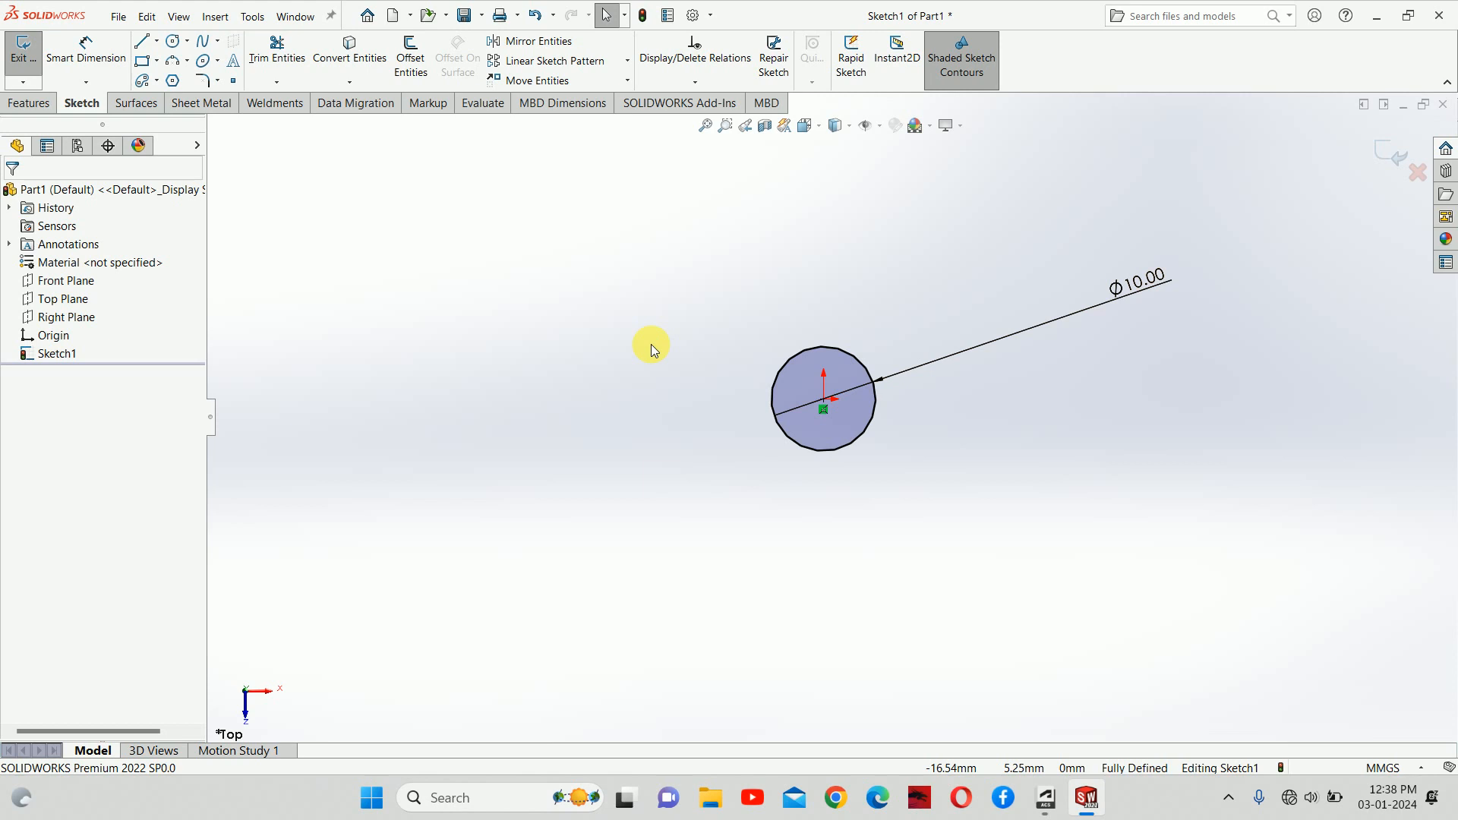
# Step: Draw a six-sided inscribed polygon centred on the origin around the Ø10 circle
pyautogui.click(173, 81)
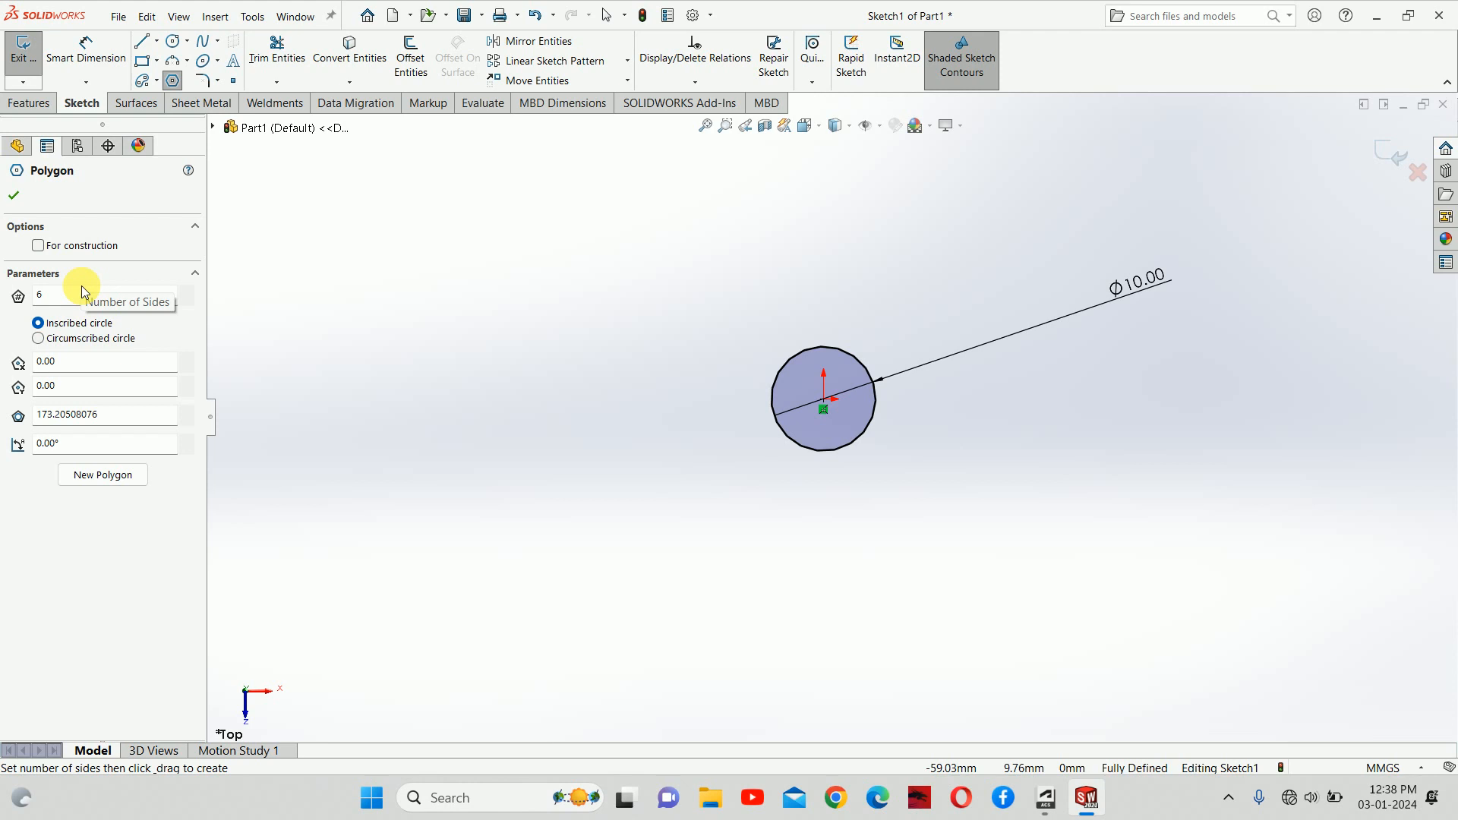
pyautogui.press('Tab')
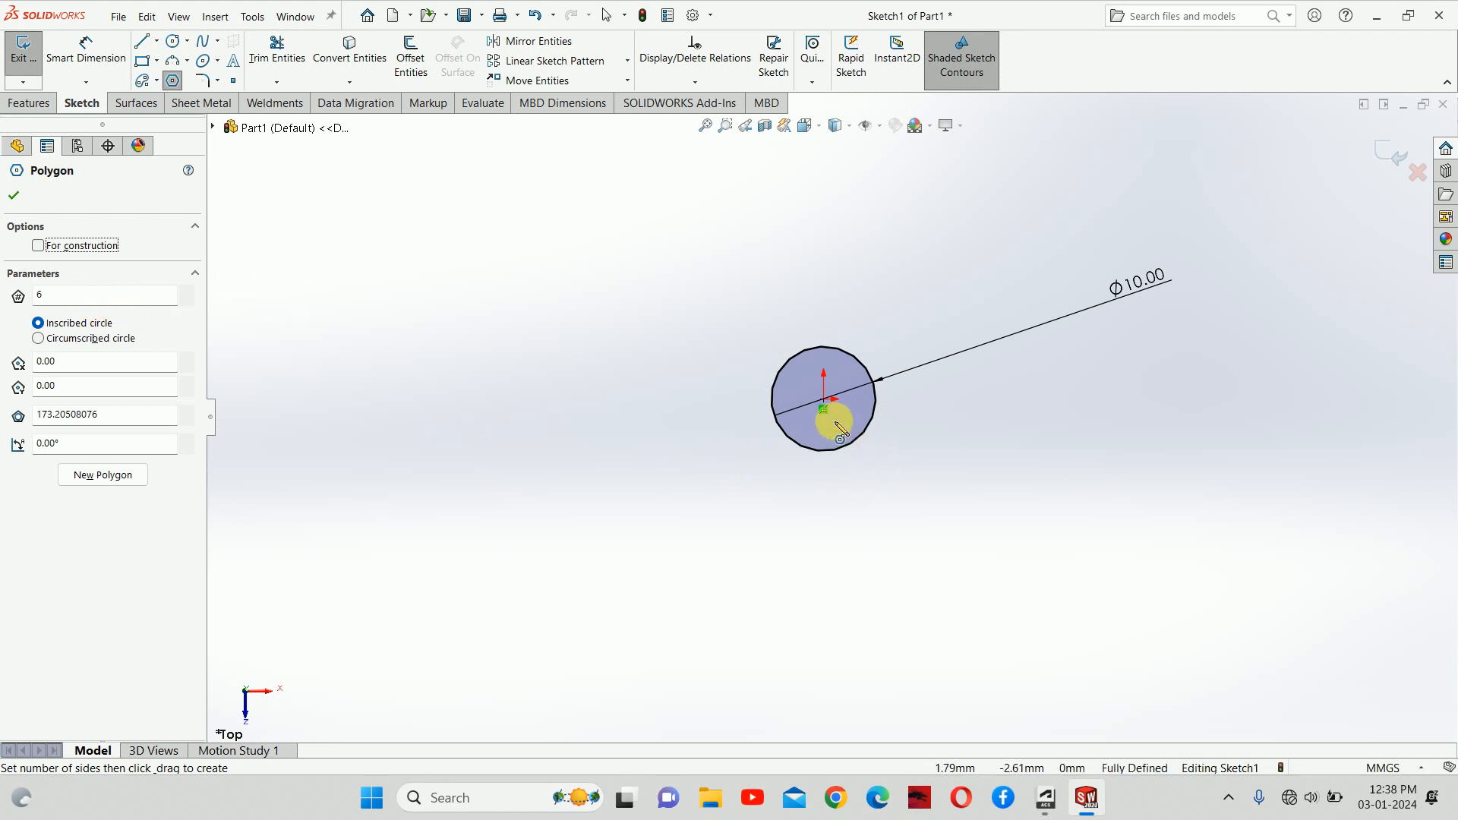
pyautogui.click(824, 400)
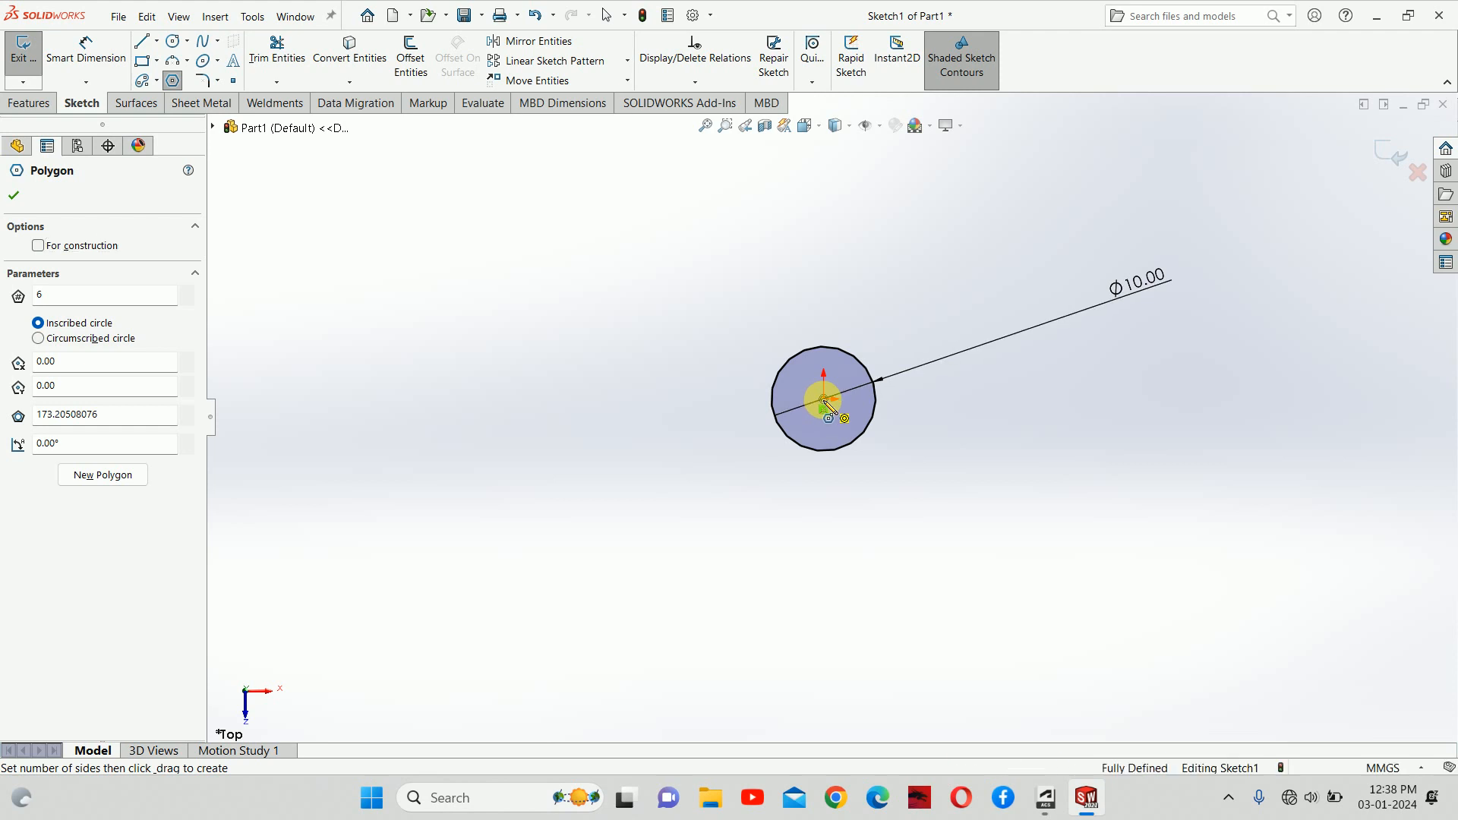
pyautogui.click(969, 398)
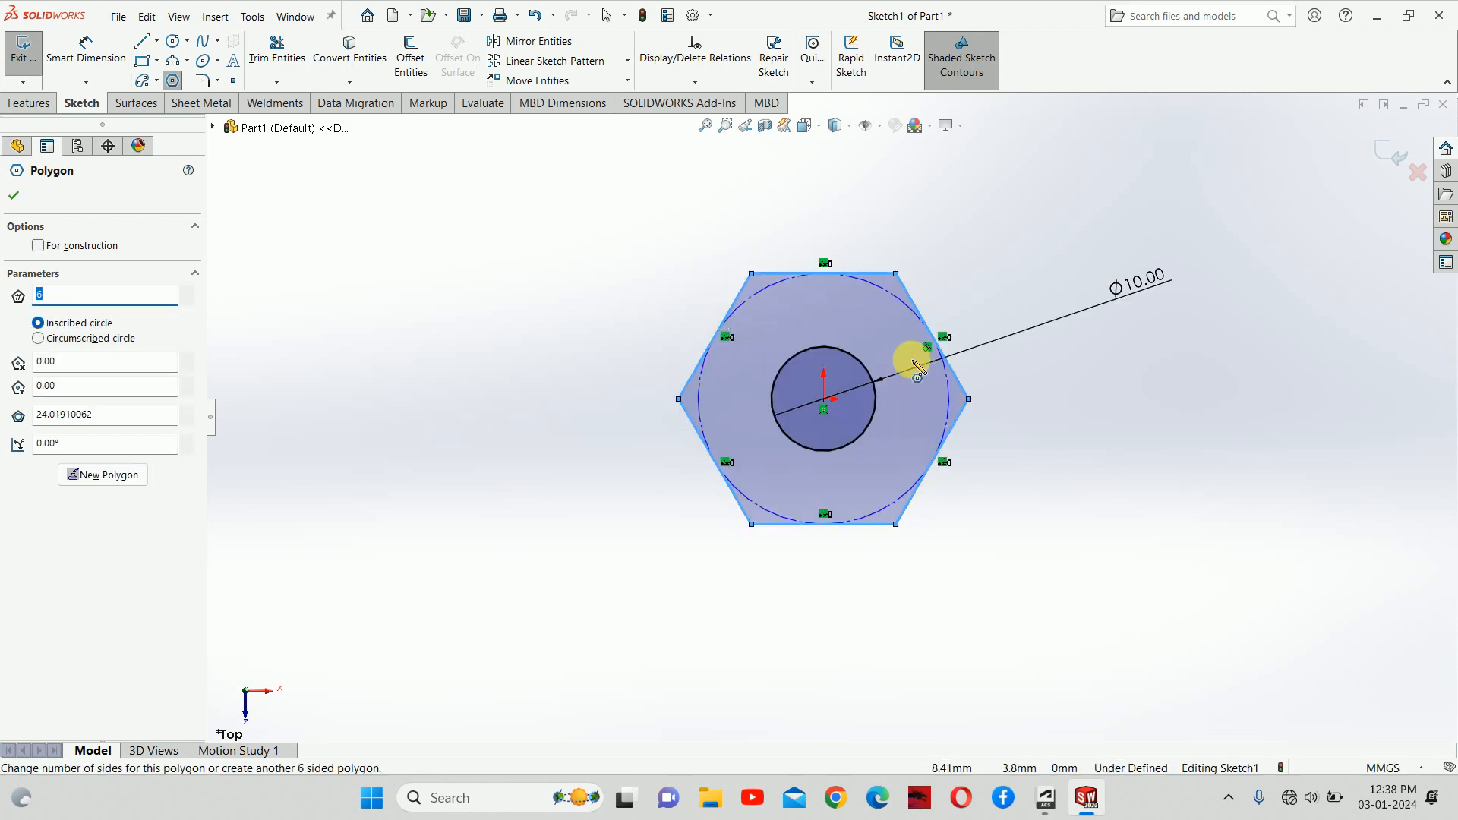
pyautogui.press('Escape')
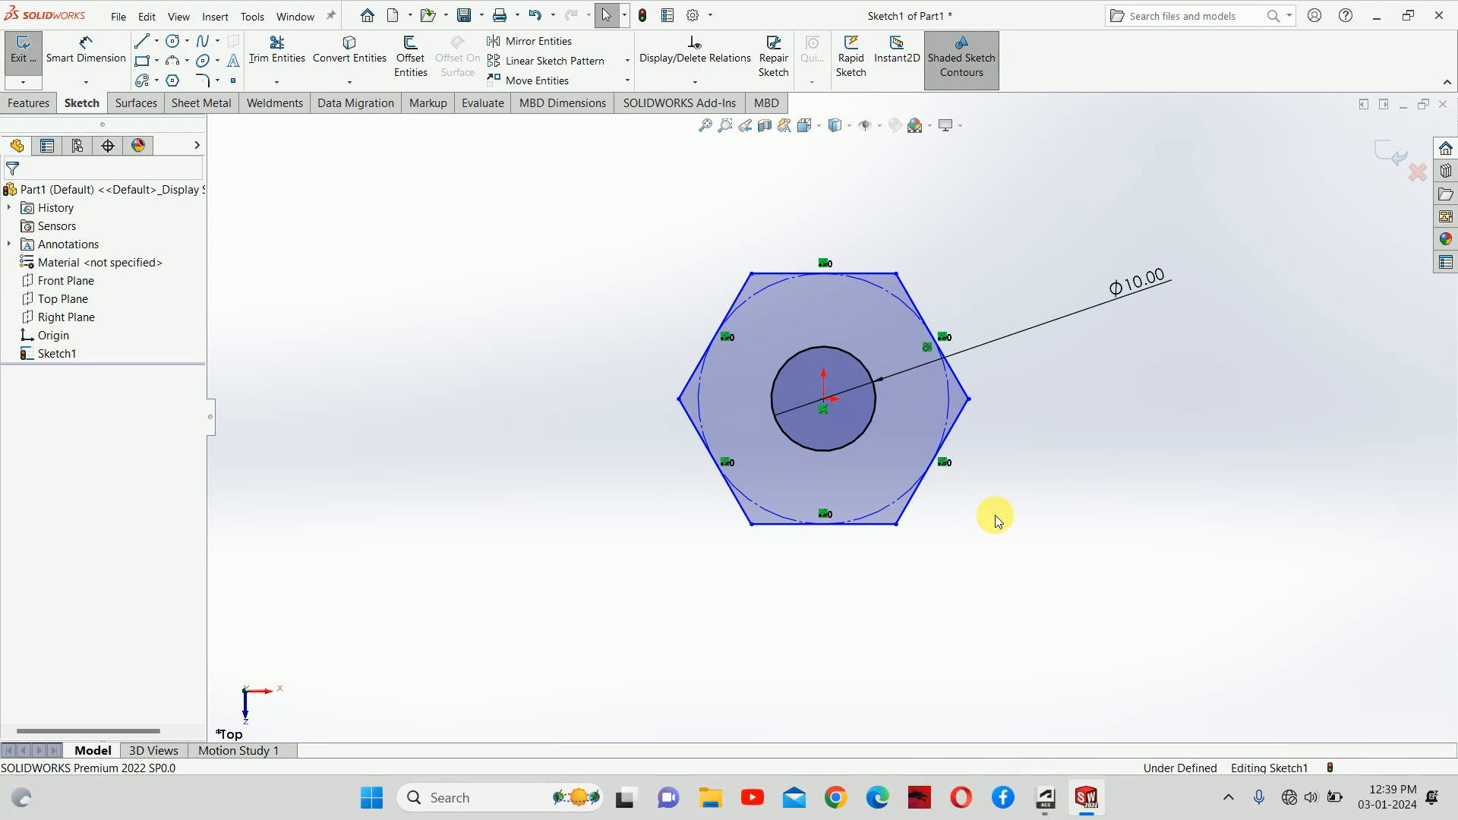
pyautogui.moveTo(995, 514); pyautogui.dragTo(982, 463, button='right')
# Step: Dimension the hexagon's inscribed construction circle at Ø15 mm and tidy the label
pyautogui.click(947, 409)
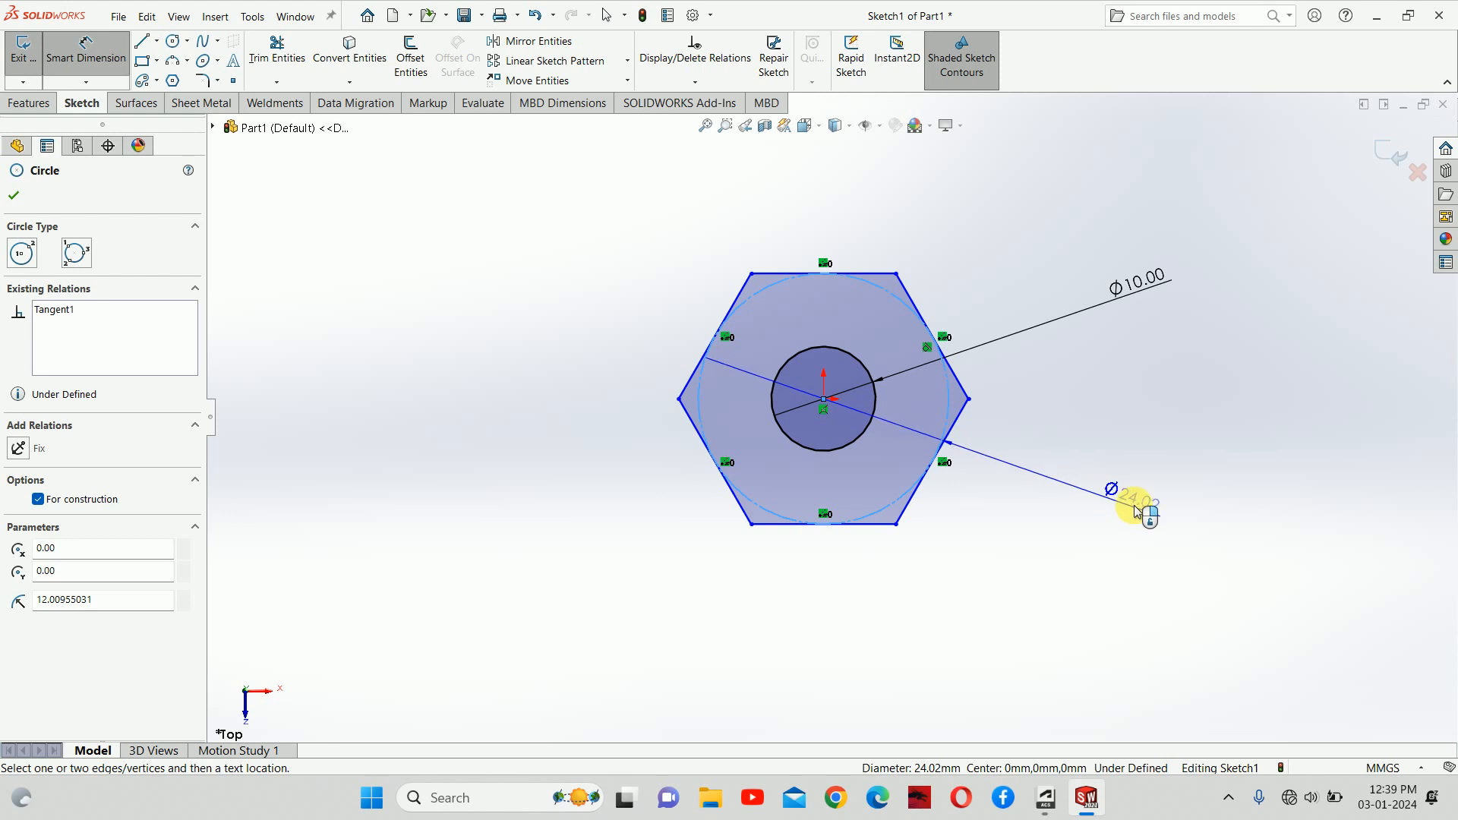
pyautogui.click(1135, 506)
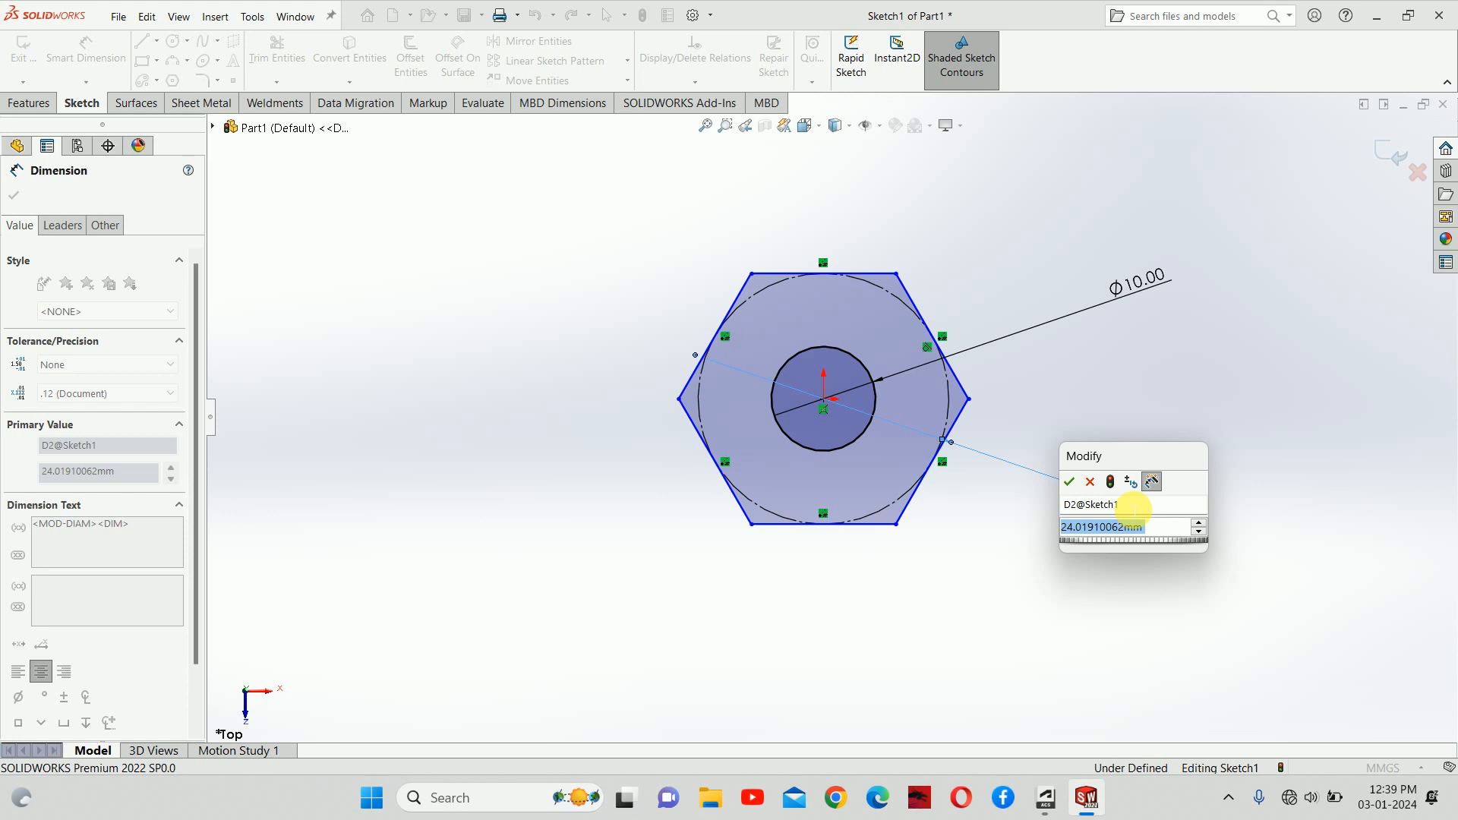
pyautogui.write('15')
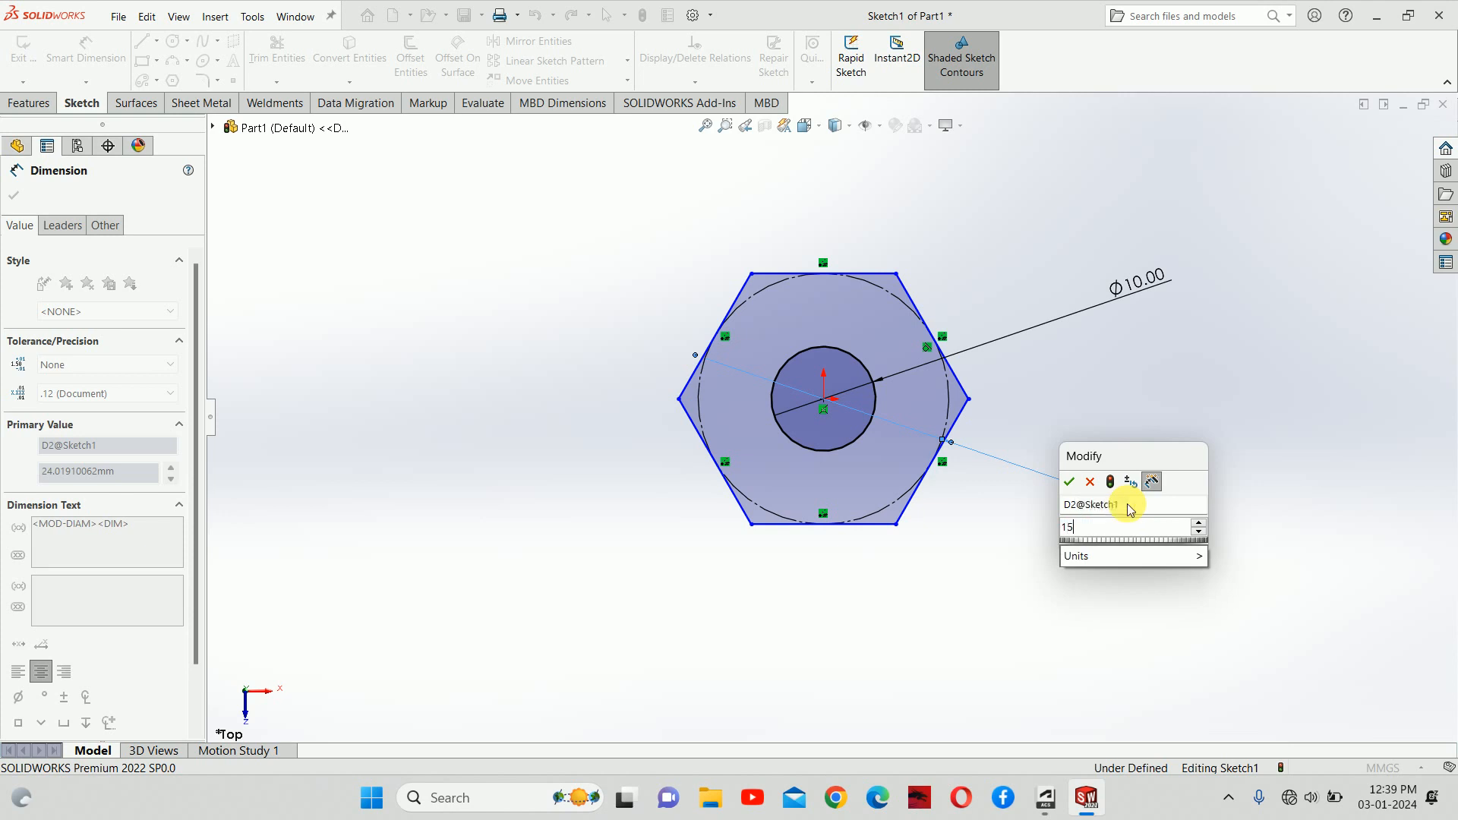
pyautogui.press('Return')
pyautogui.press('Escape')
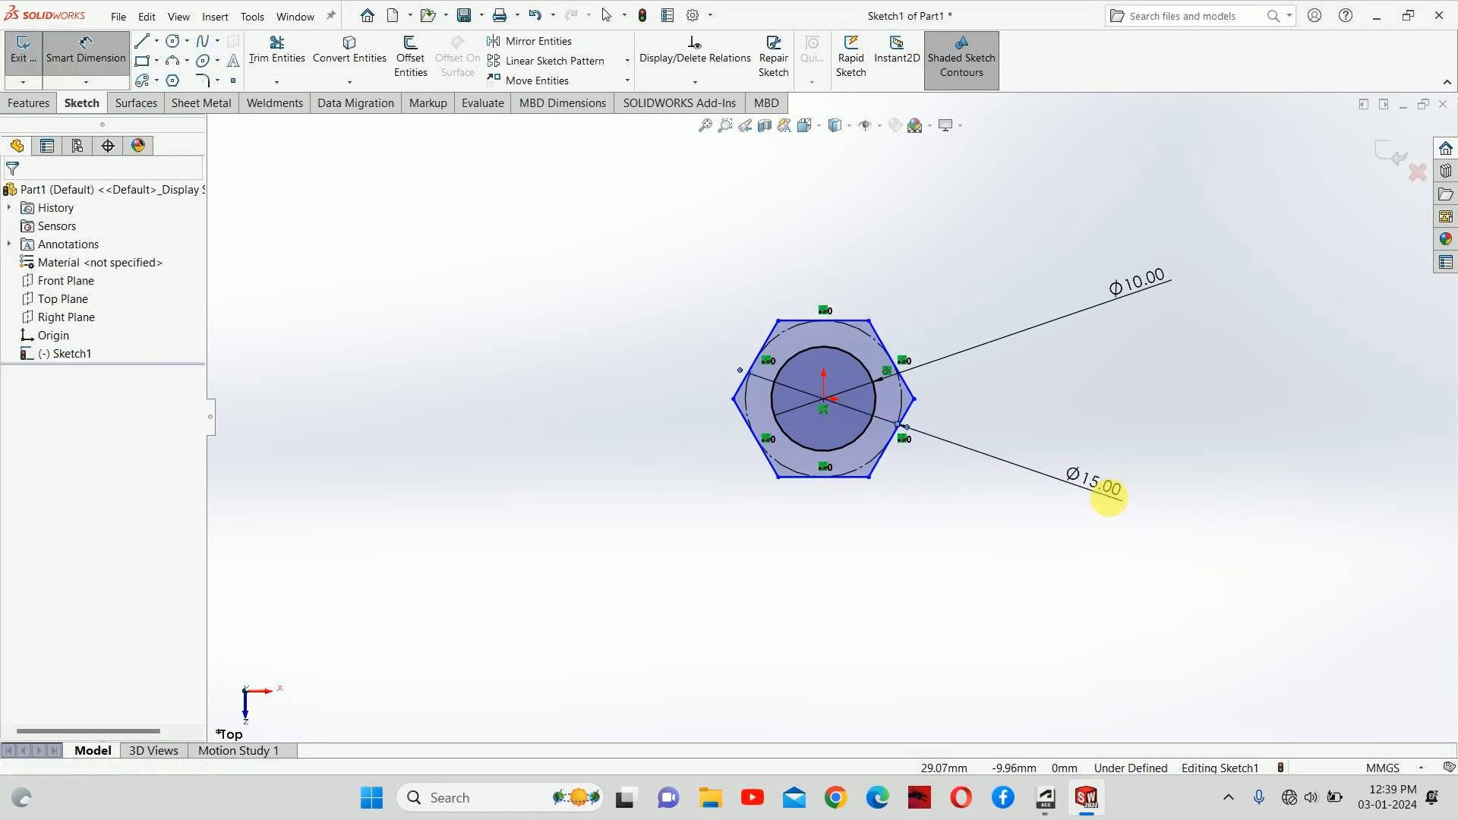
pyautogui.moveTo(1073, 483); pyautogui.dragTo(1051, 478)
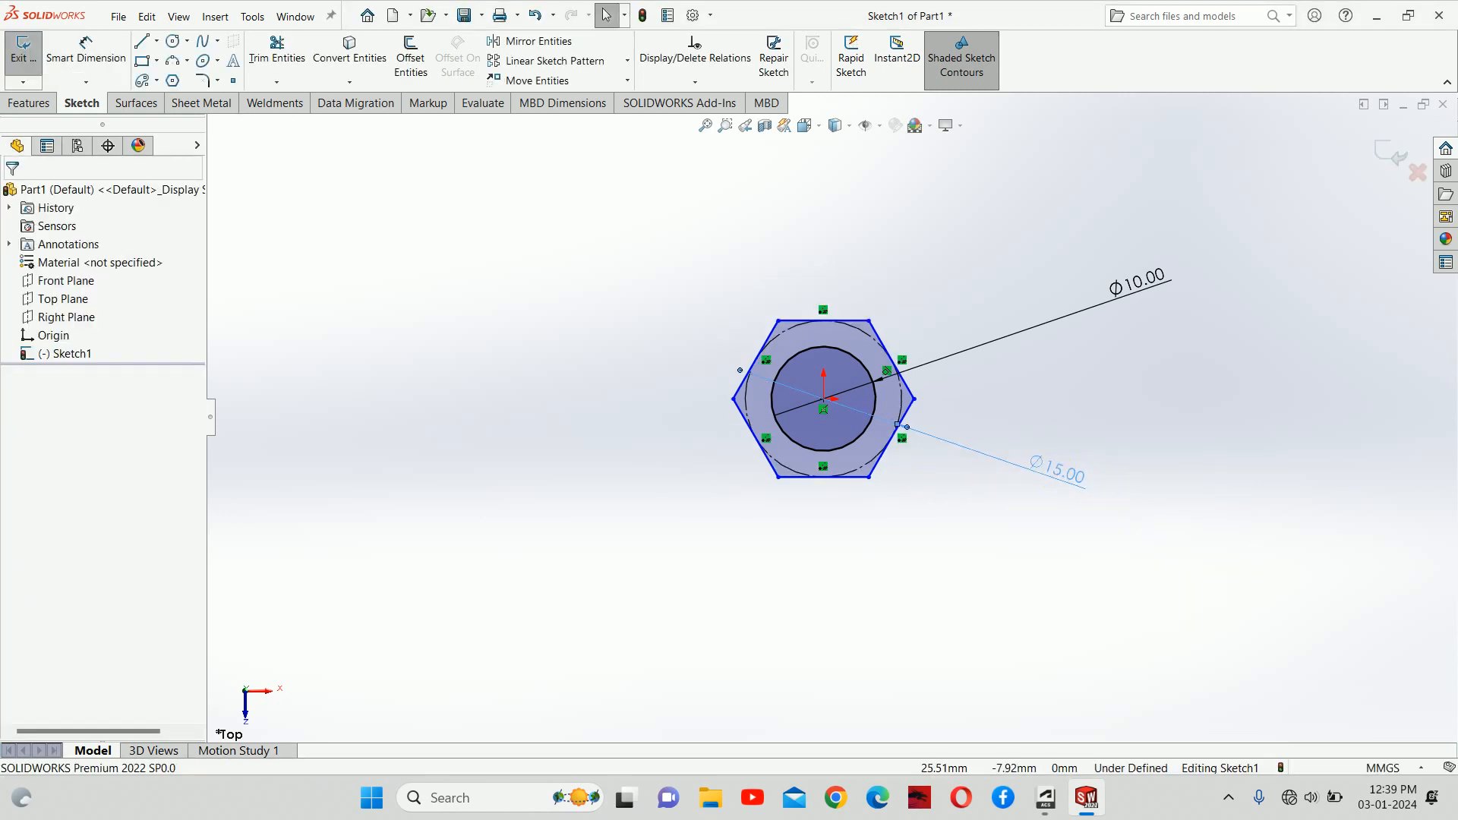
pyautogui.click(966, 442)
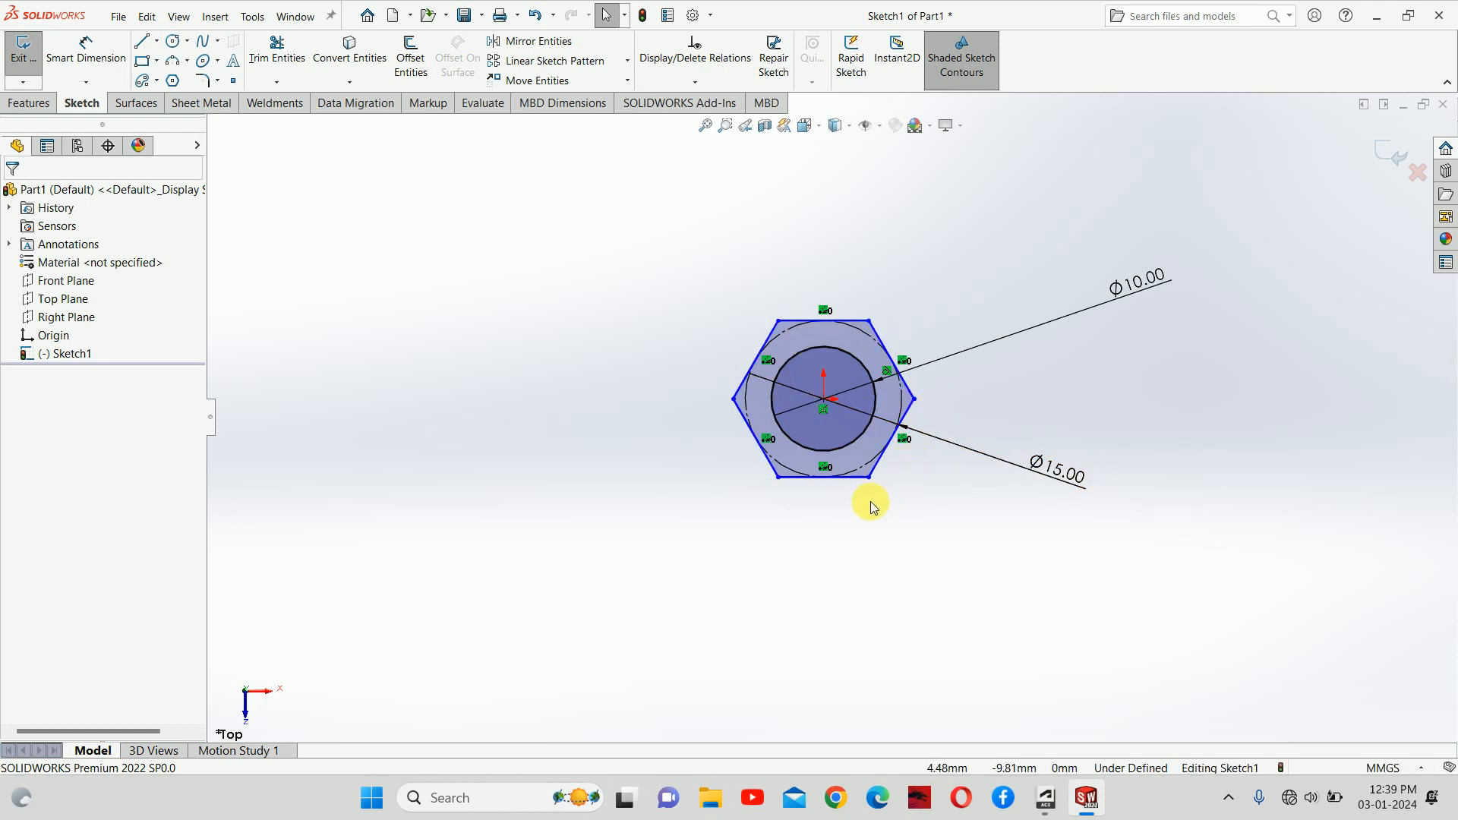
pyautogui.scroll(-2, 863, 501)
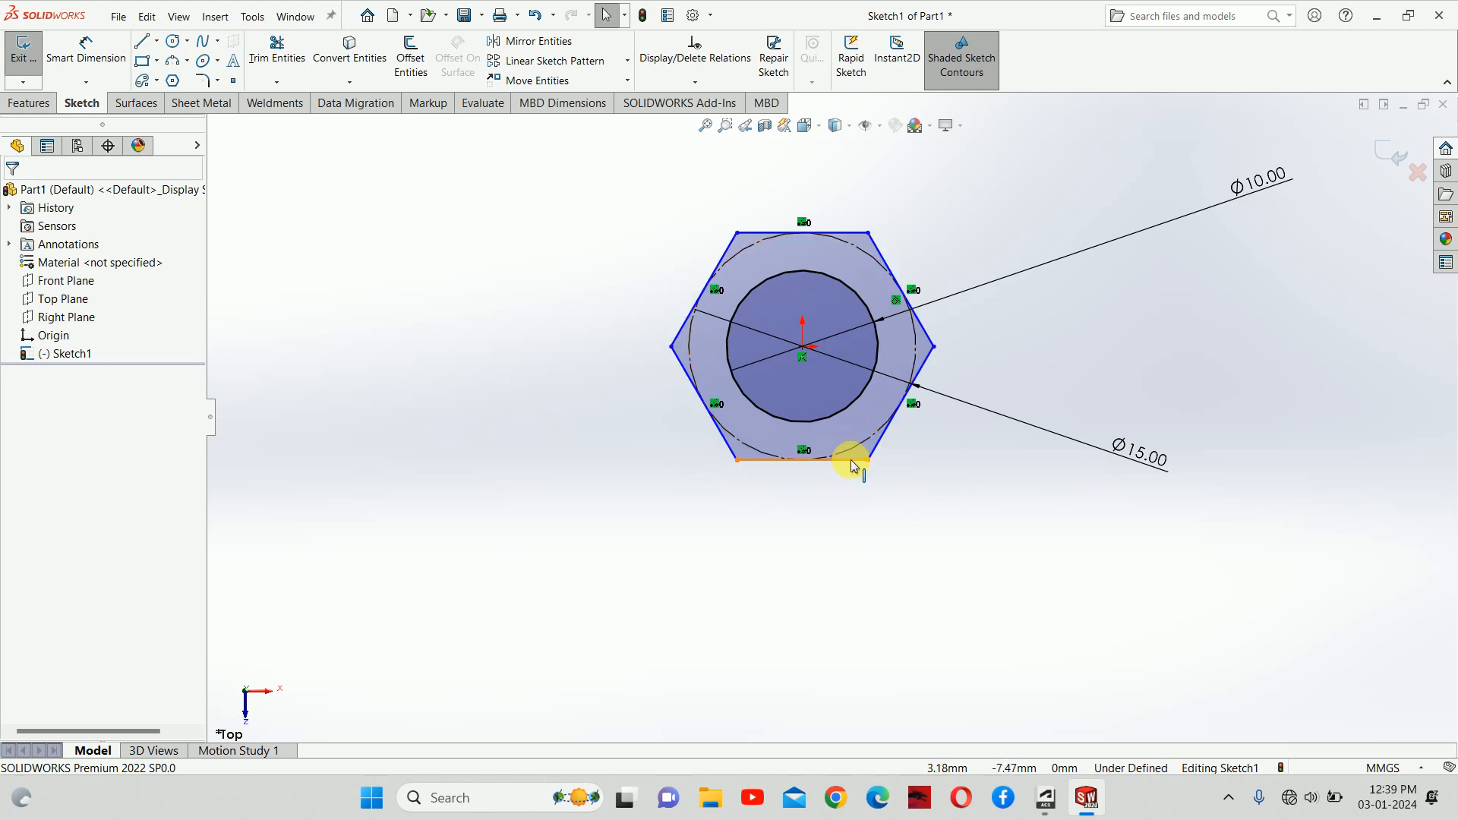
# Step: Make the hexagon's bottom edge horizontal
pyautogui.click(851, 460)
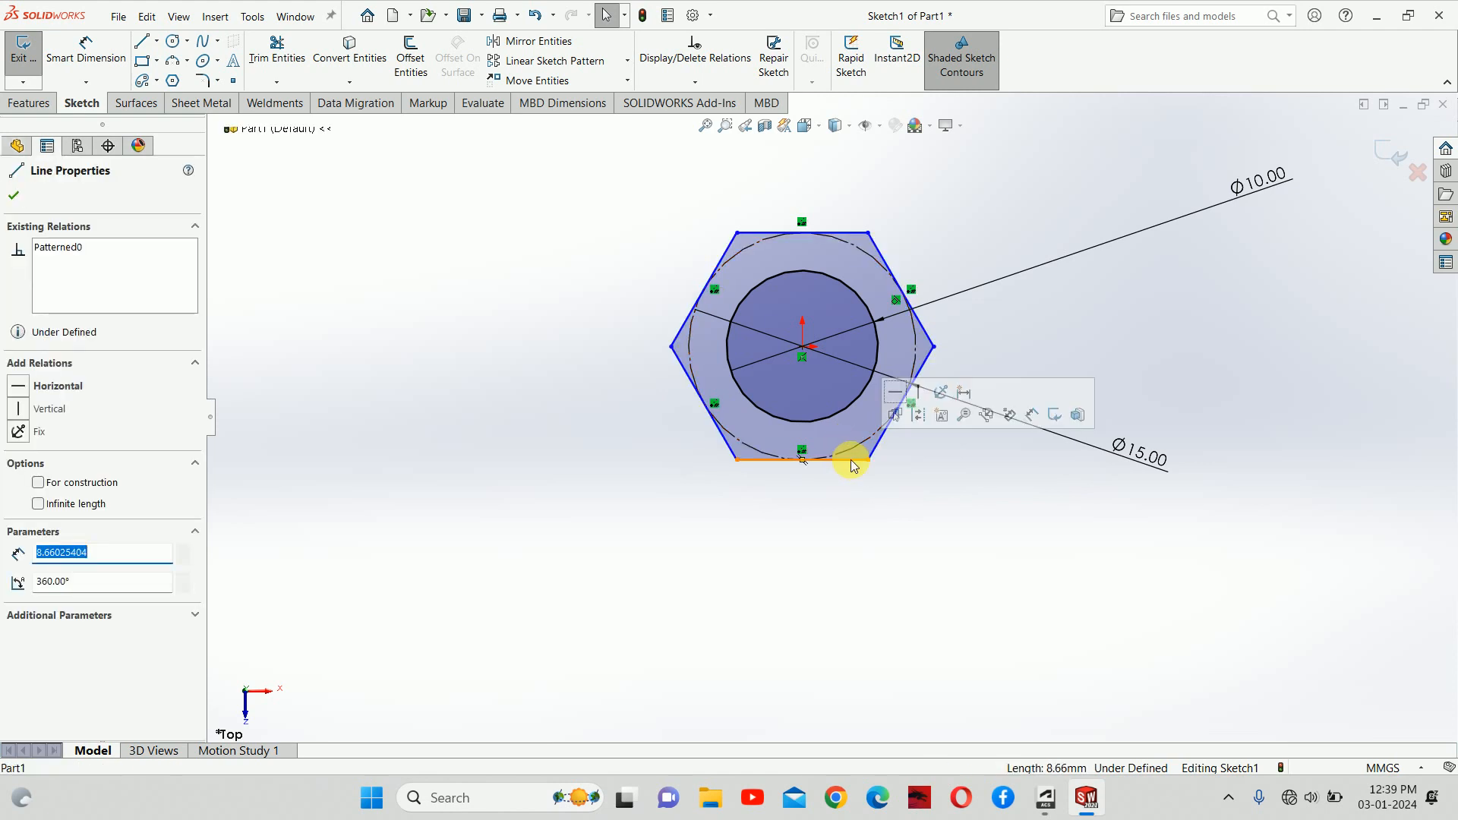
pyautogui.click(18, 386)
pyautogui.click(612, 393)
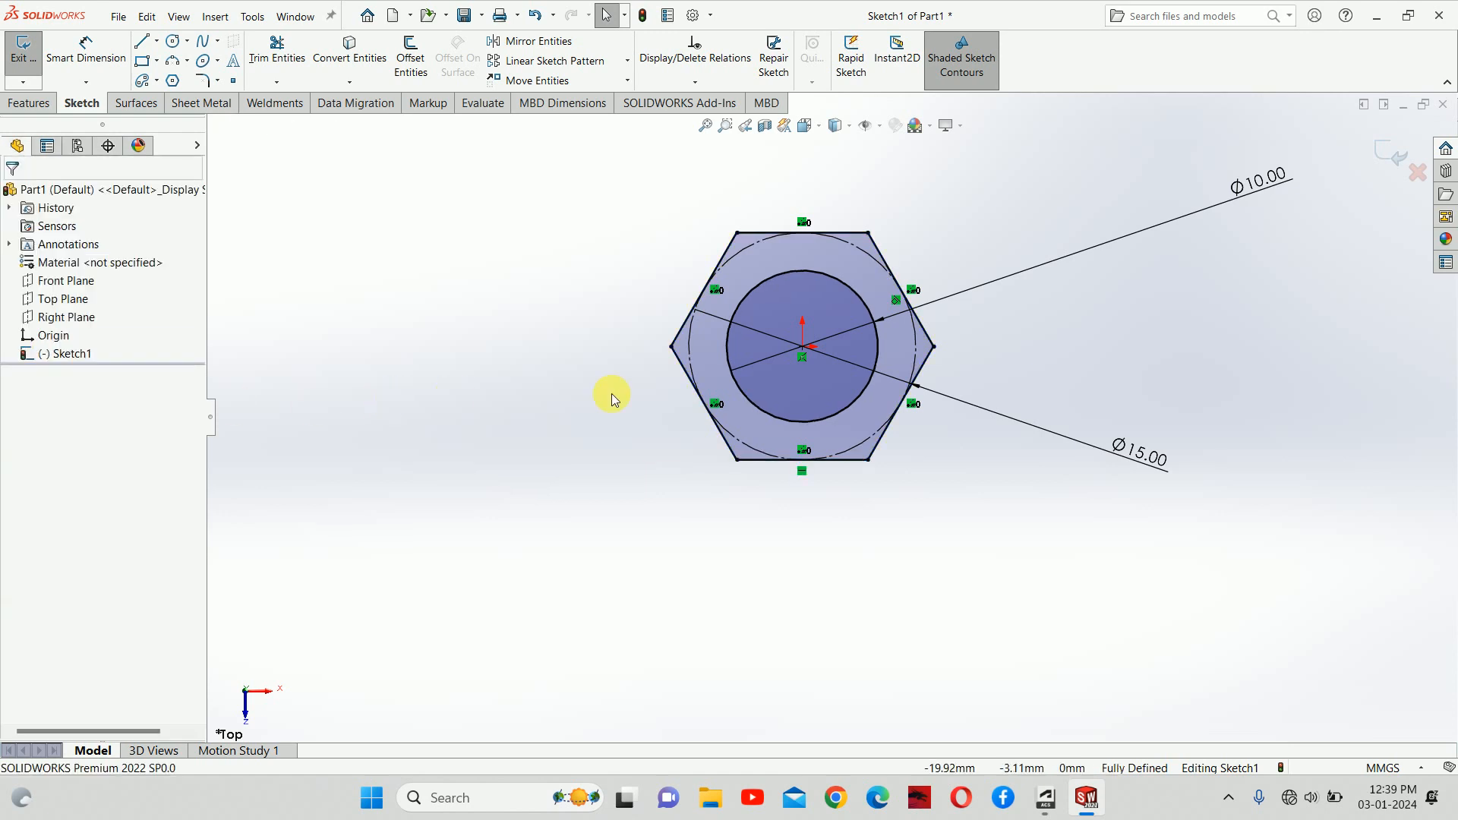
# Step: Move the Ø10.00 and Ø15.00 dimensions beside the hexagon and exit the sketch
pyautogui.scroll(3, 896, 384)
pyautogui.moveTo(1128, 252); pyautogui.dragTo(936, 302)
pyautogui.moveTo(1048, 438); pyautogui.dragTo(968, 429)
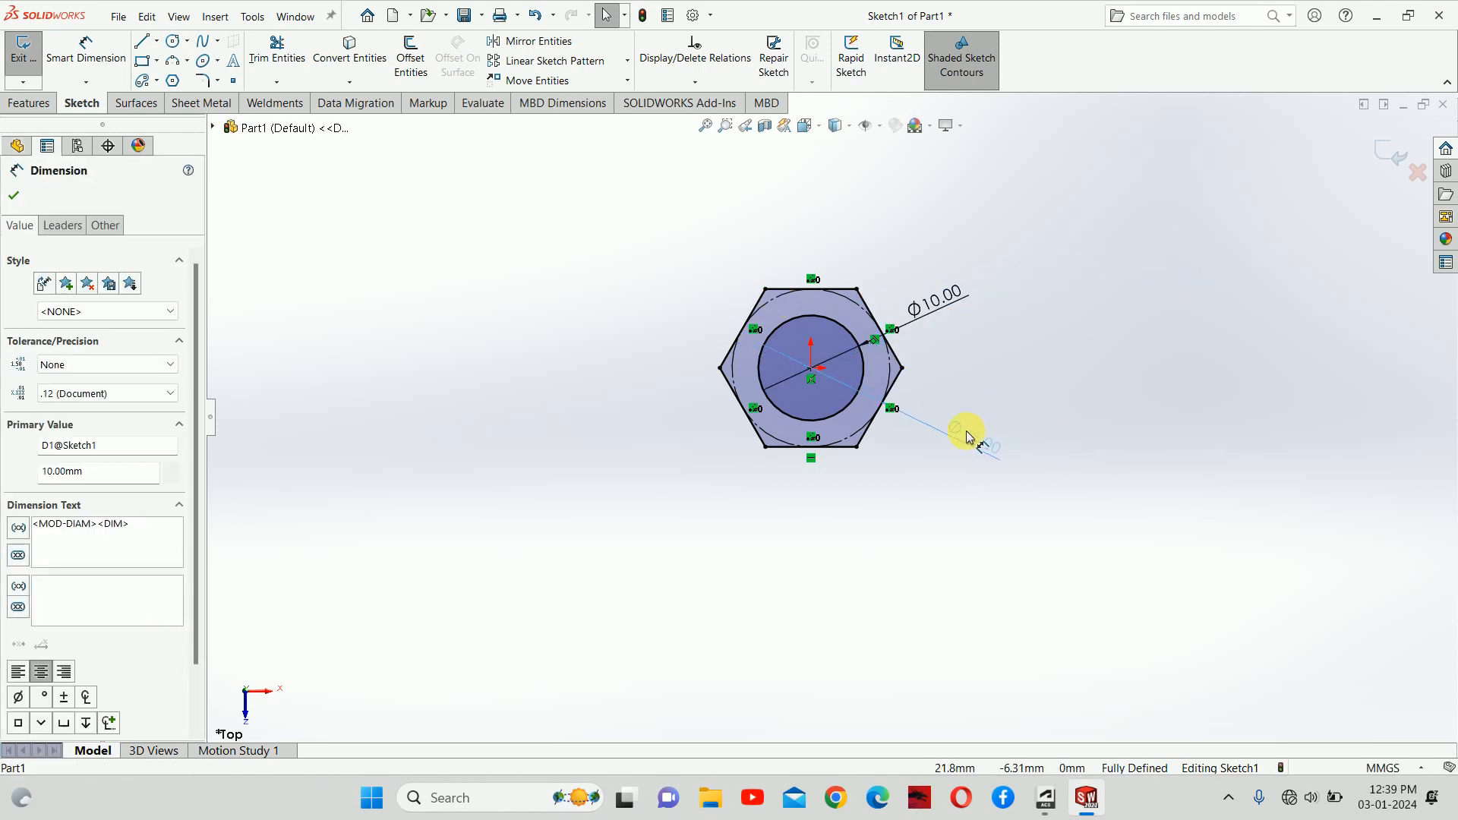
pyautogui.click(1382, 156)
pyautogui.click(1386, 155)
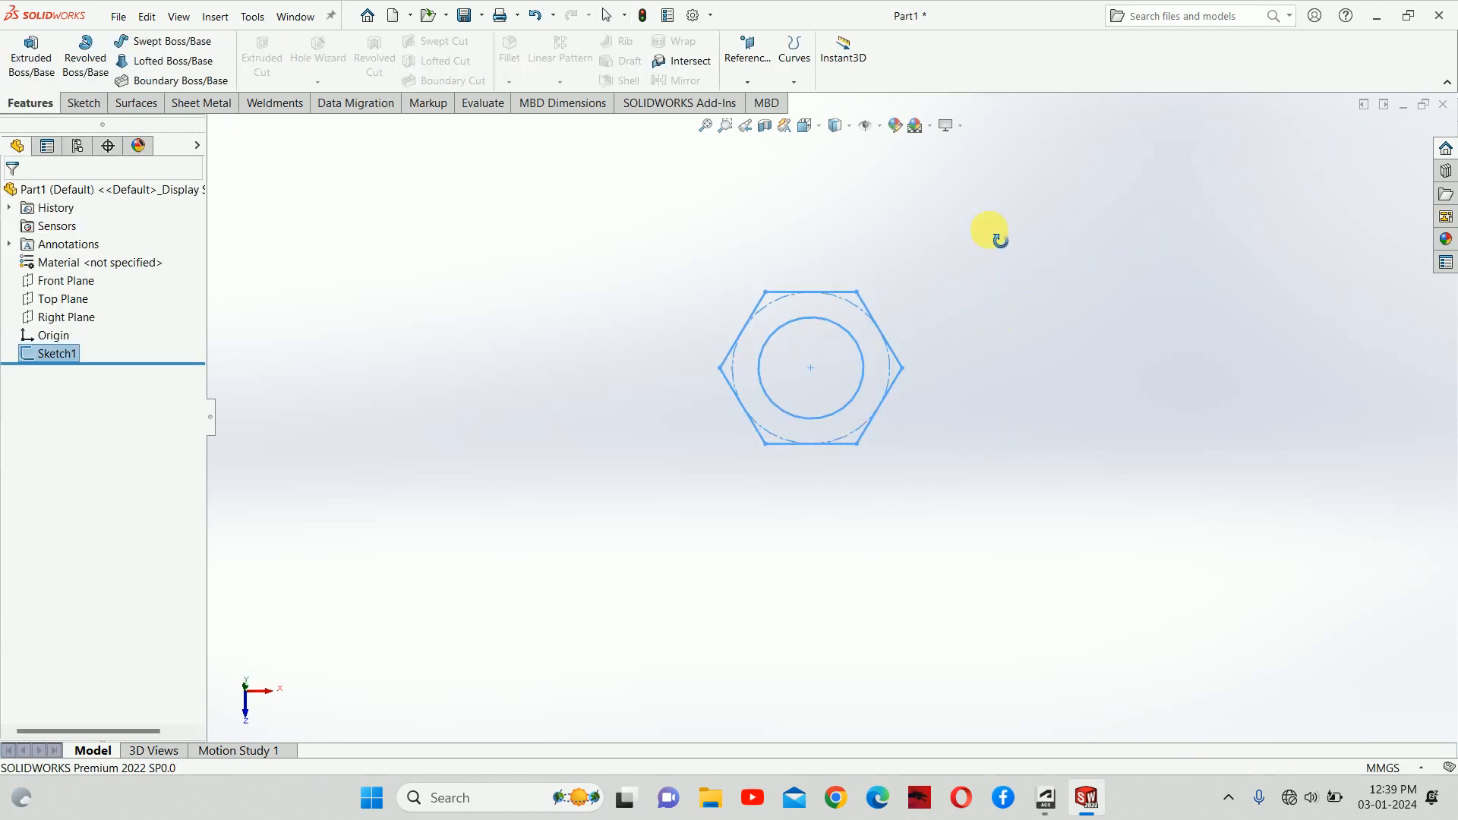
# Step: Extrude the hexagon sketch 10 mm into a solid nut with a through hole
pyautogui.click(31, 53)
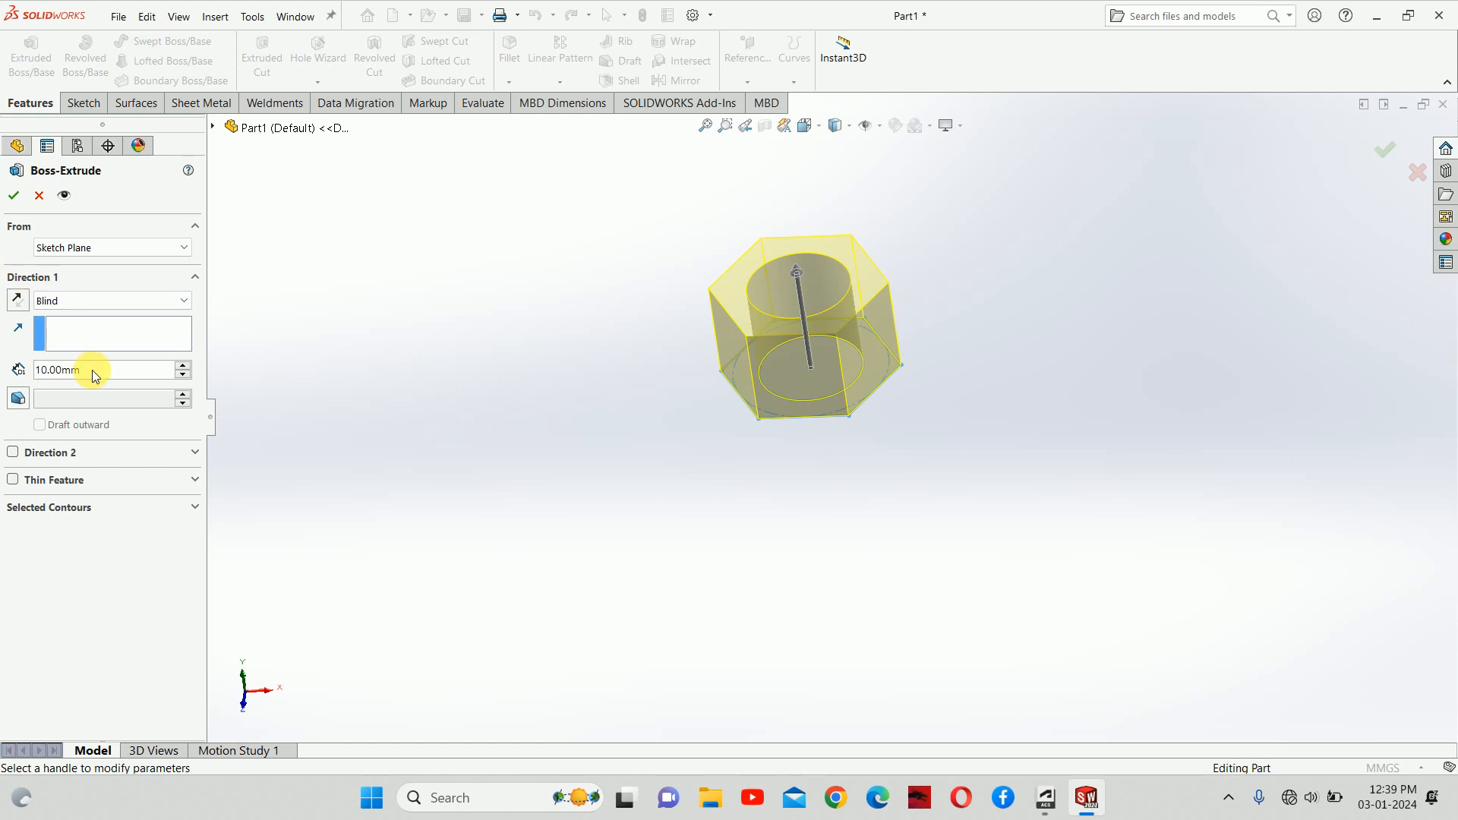
pyautogui.click(14, 195)
pyautogui.click(595, 369)
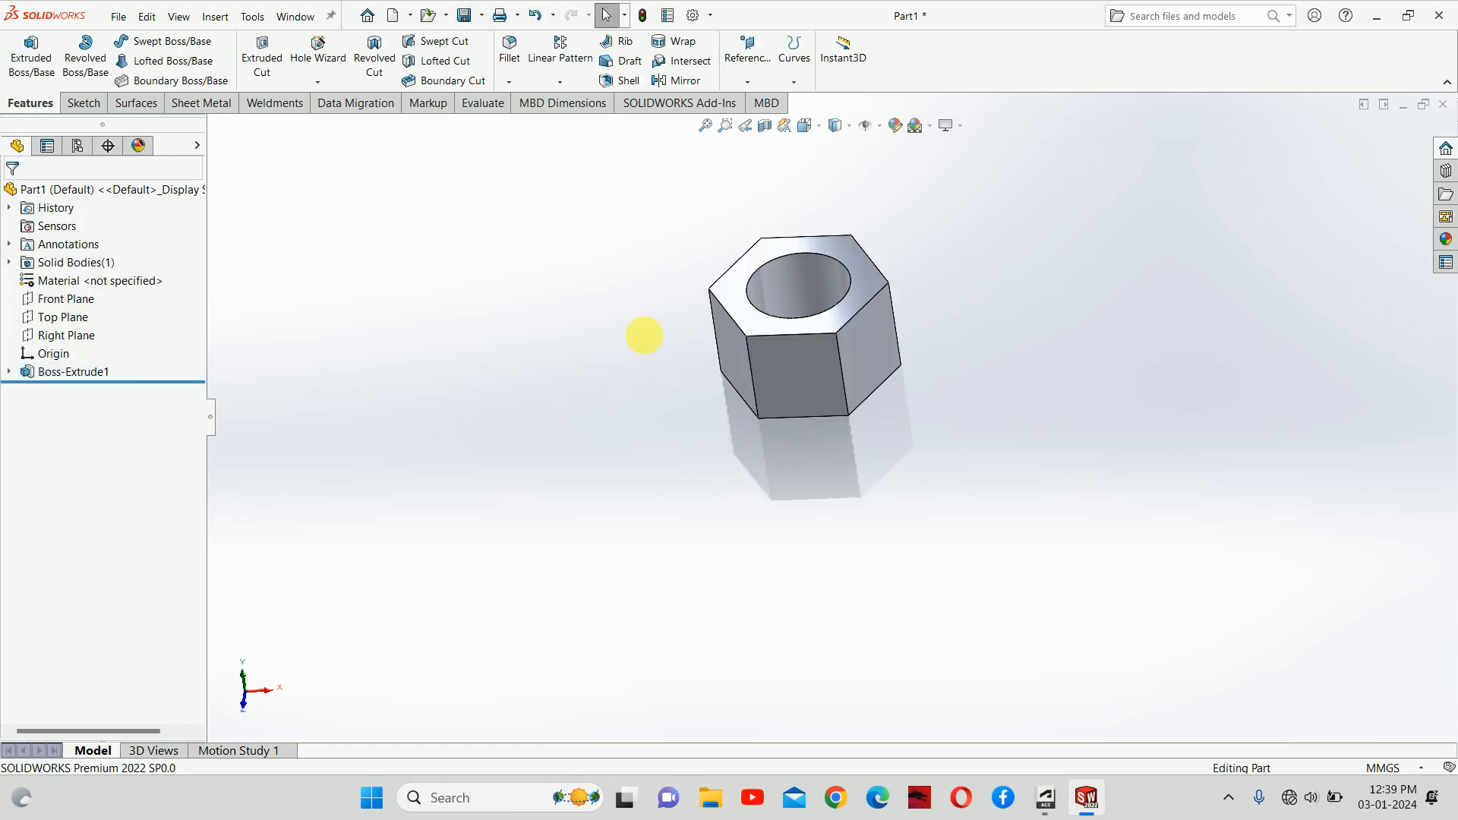
pyautogui.moveTo(644, 331); pyautogui.dragTo(707, 354, button='middle')
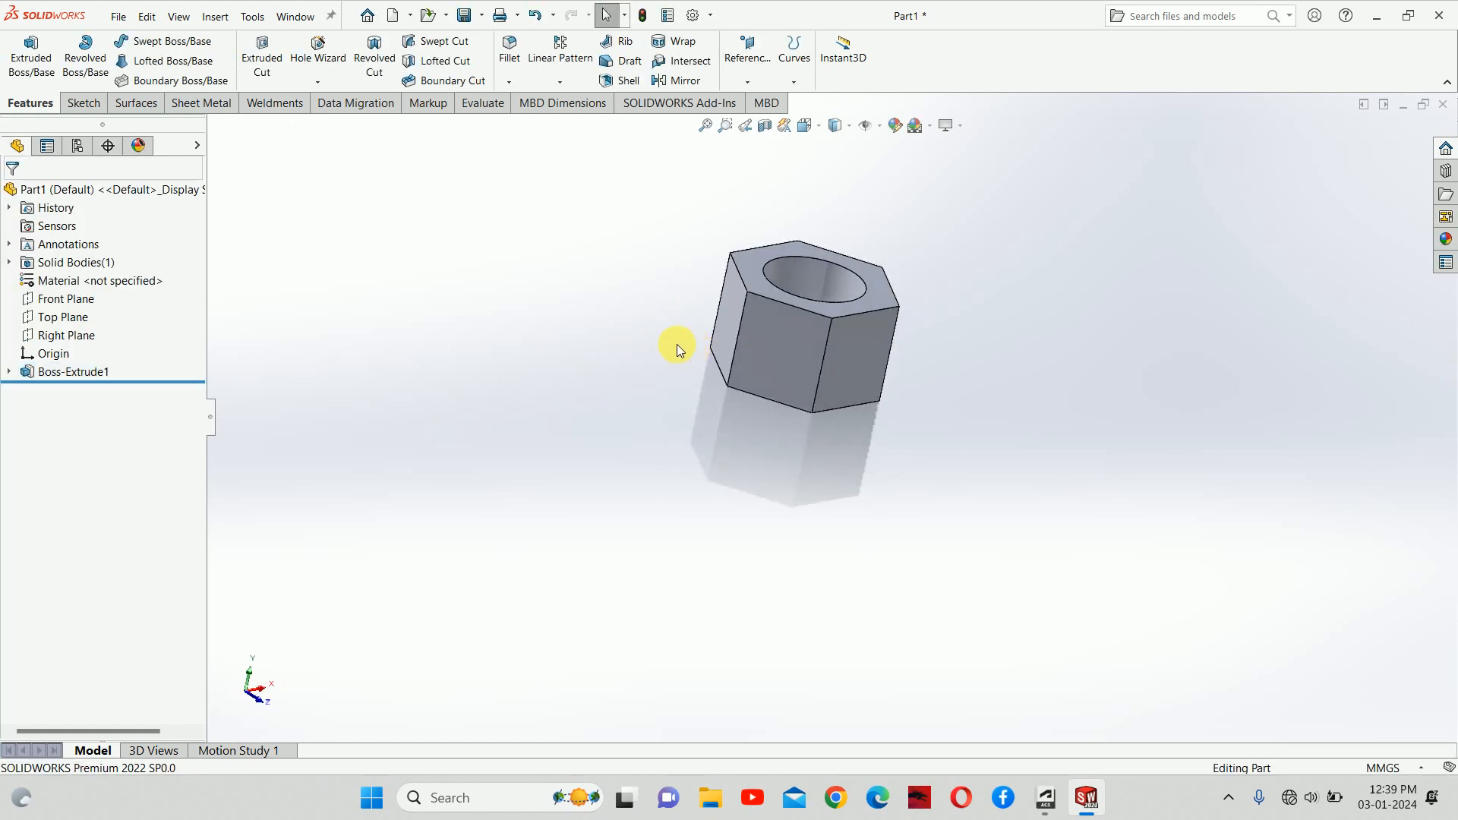
# Step: Open Boss-Extrude1 for editing, back out, and orbit the nut to a more level view
pyautogui.click(61, 299)
pyautogui.click(56, 372)
pyautogui.rightClick(55, 378)
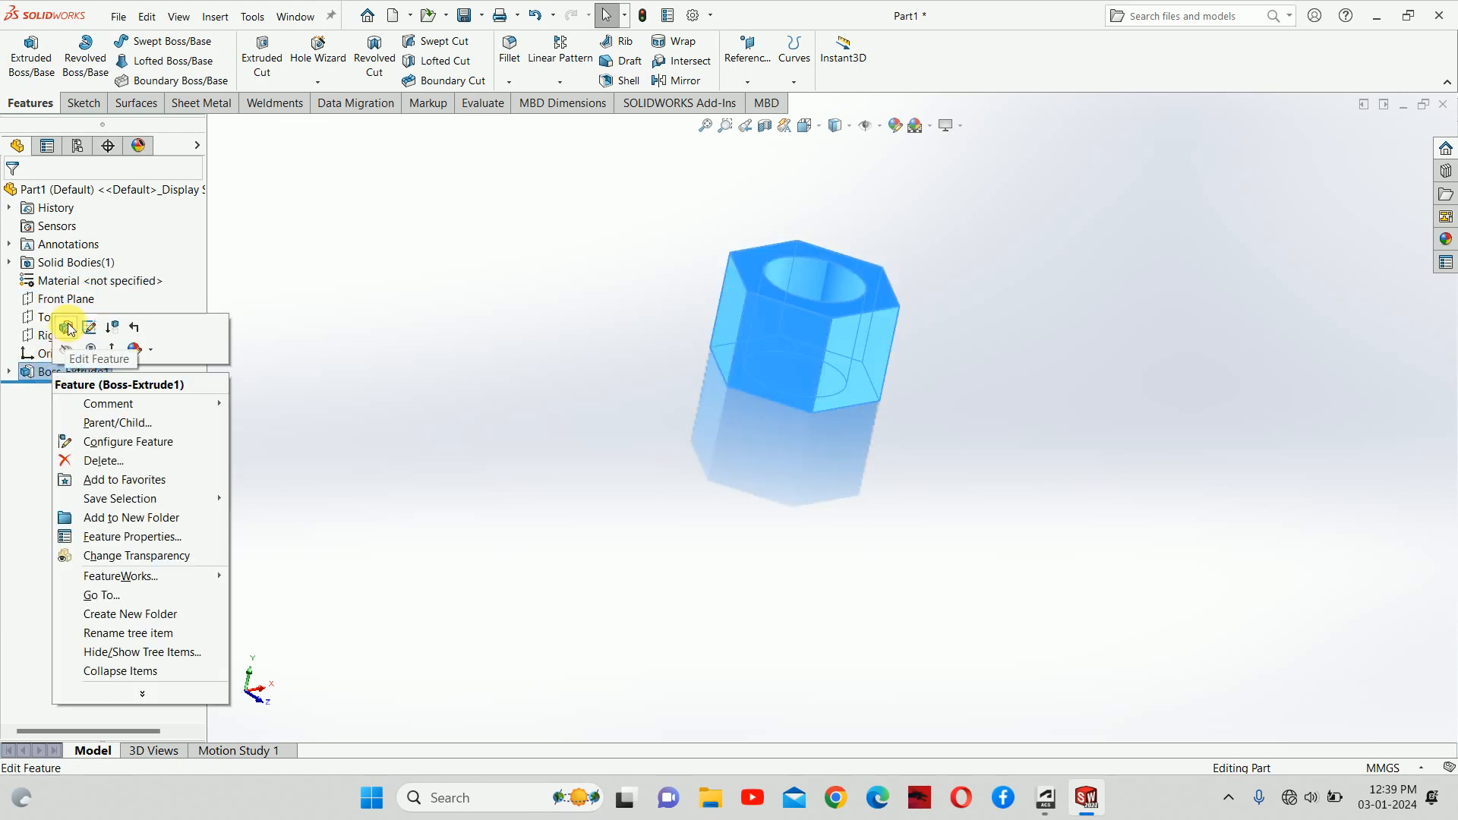
pyautogui.click(67, 327)
pyautogui.press('Escape')
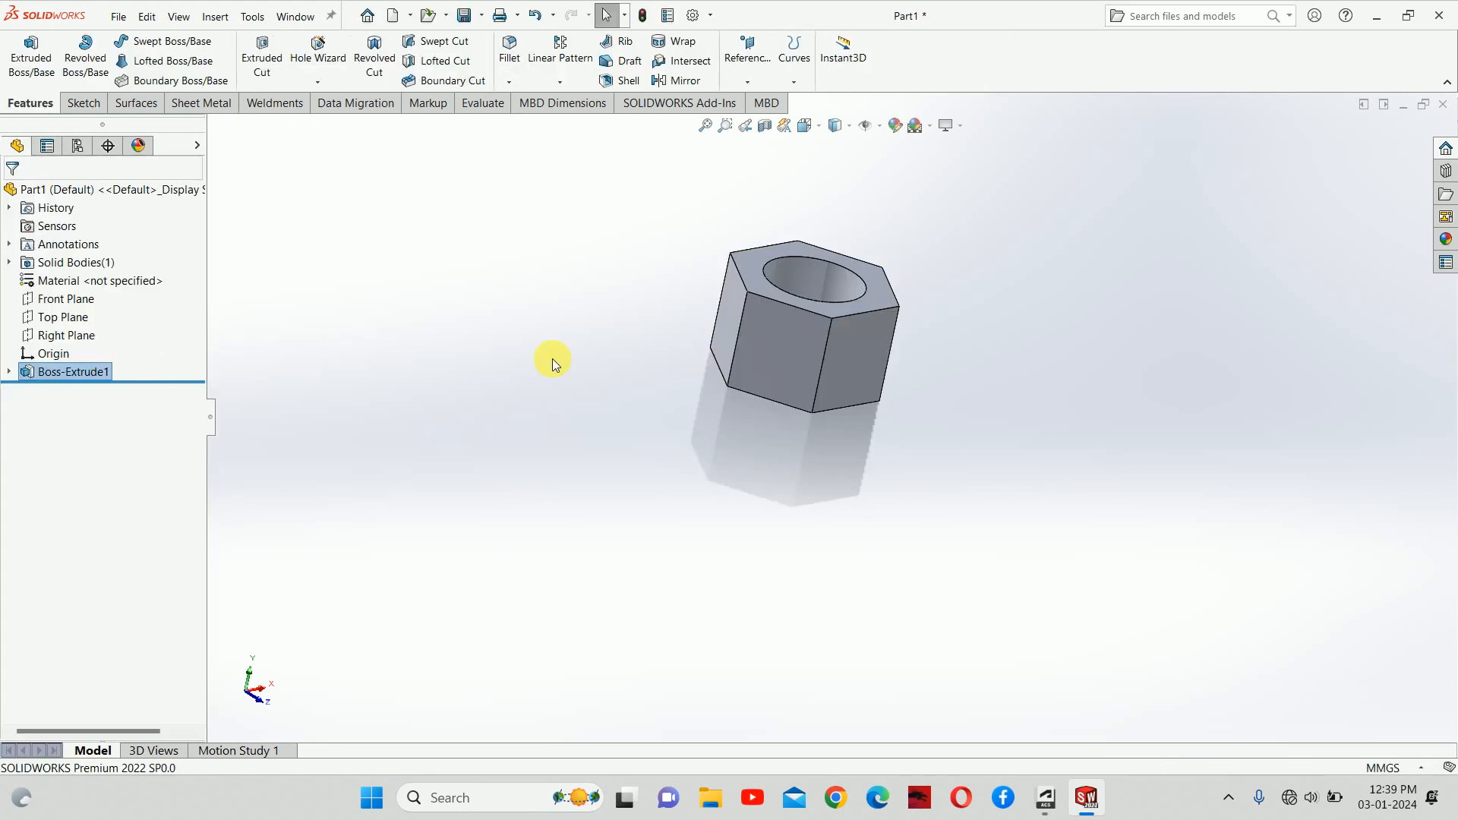
pyautogui.moveTo(843, 380); pyautogui.dragTo(752, 326, button='middle')
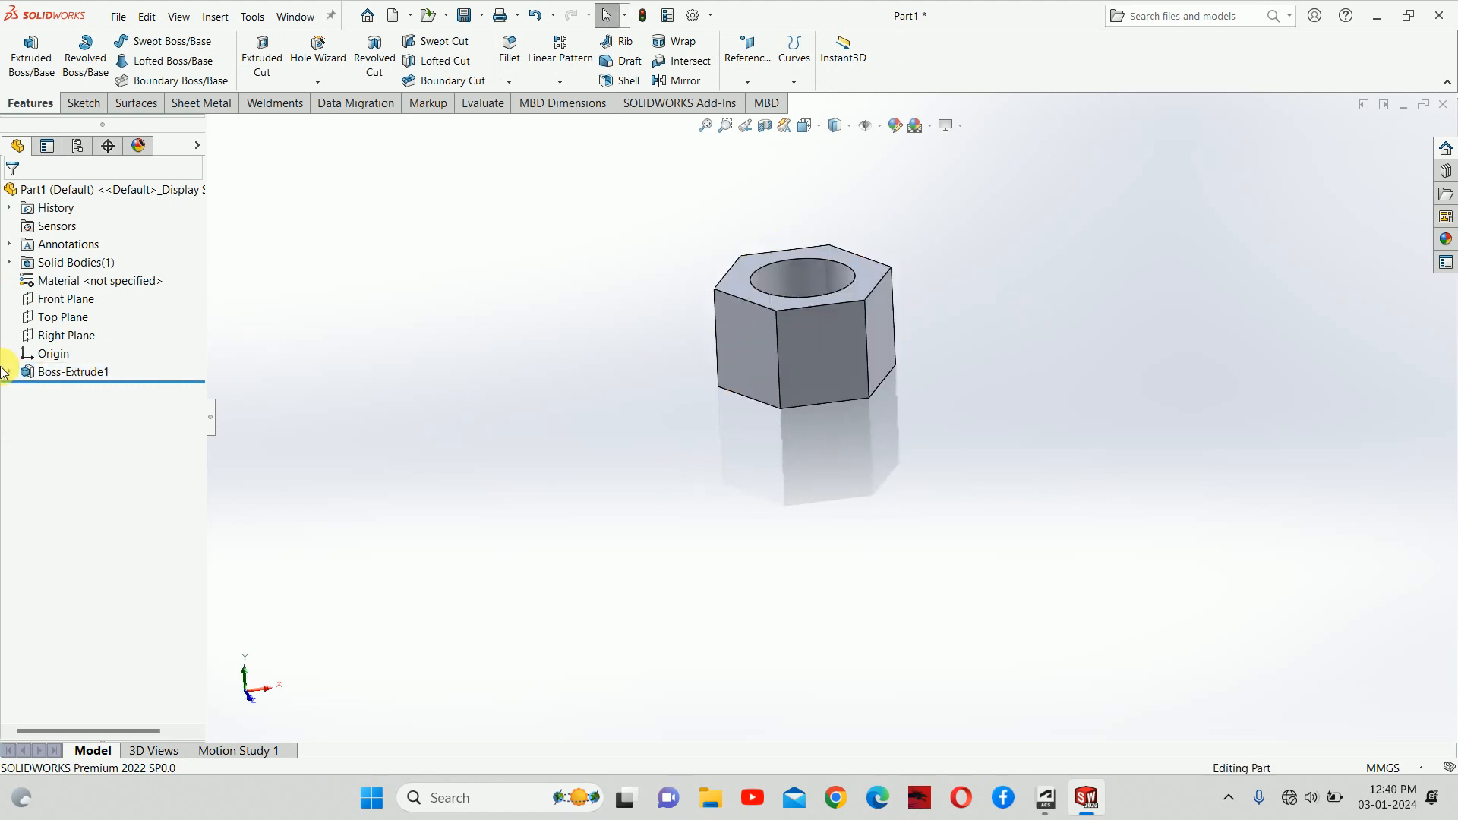
# Step: Change Boss-Extrude1's end condition to Mid Plane, then expand it and select Sketch1
pyautogui.rightClick(58, 377)
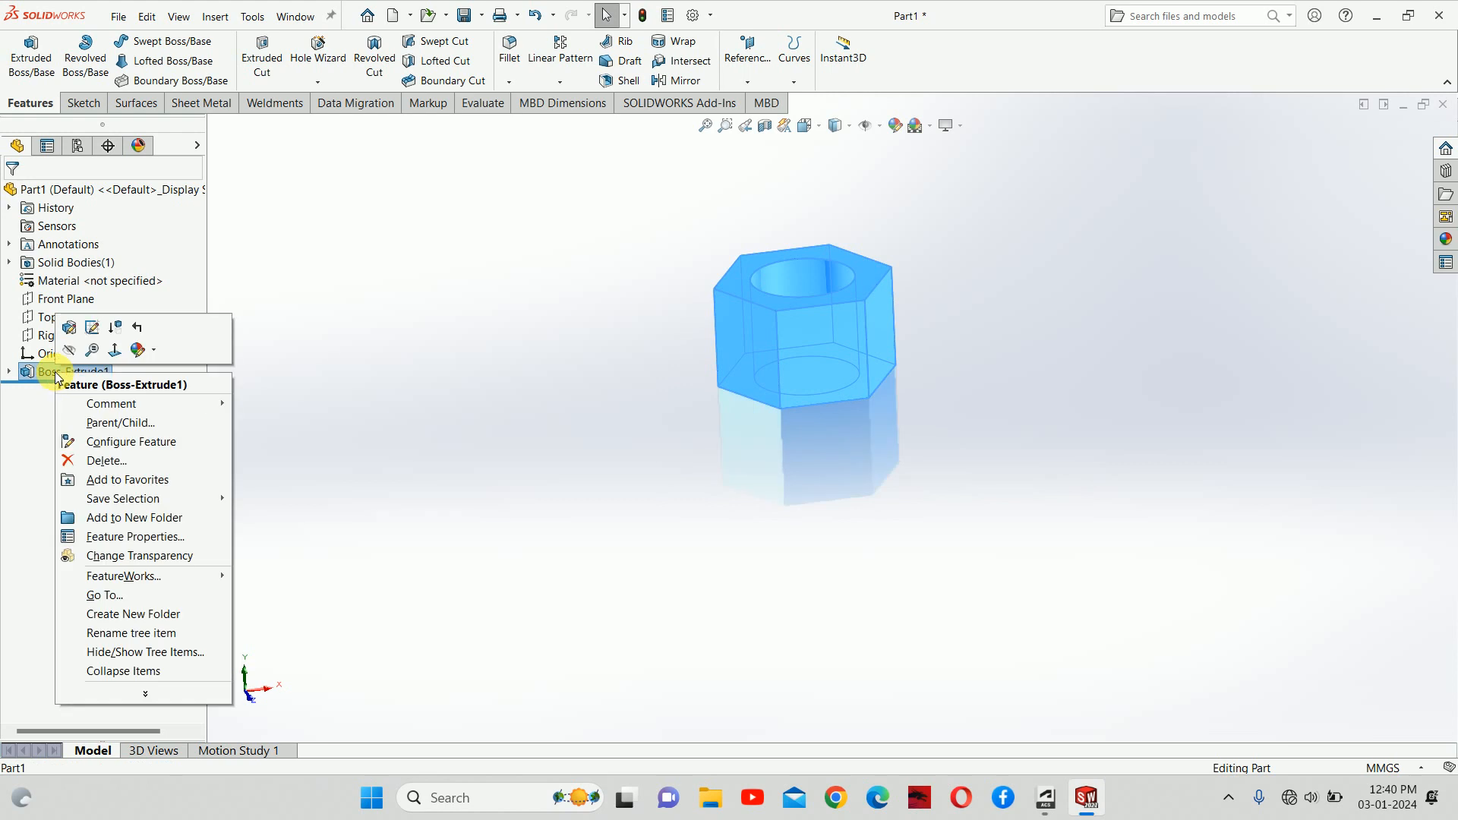
pyautogui.click(69, 327)
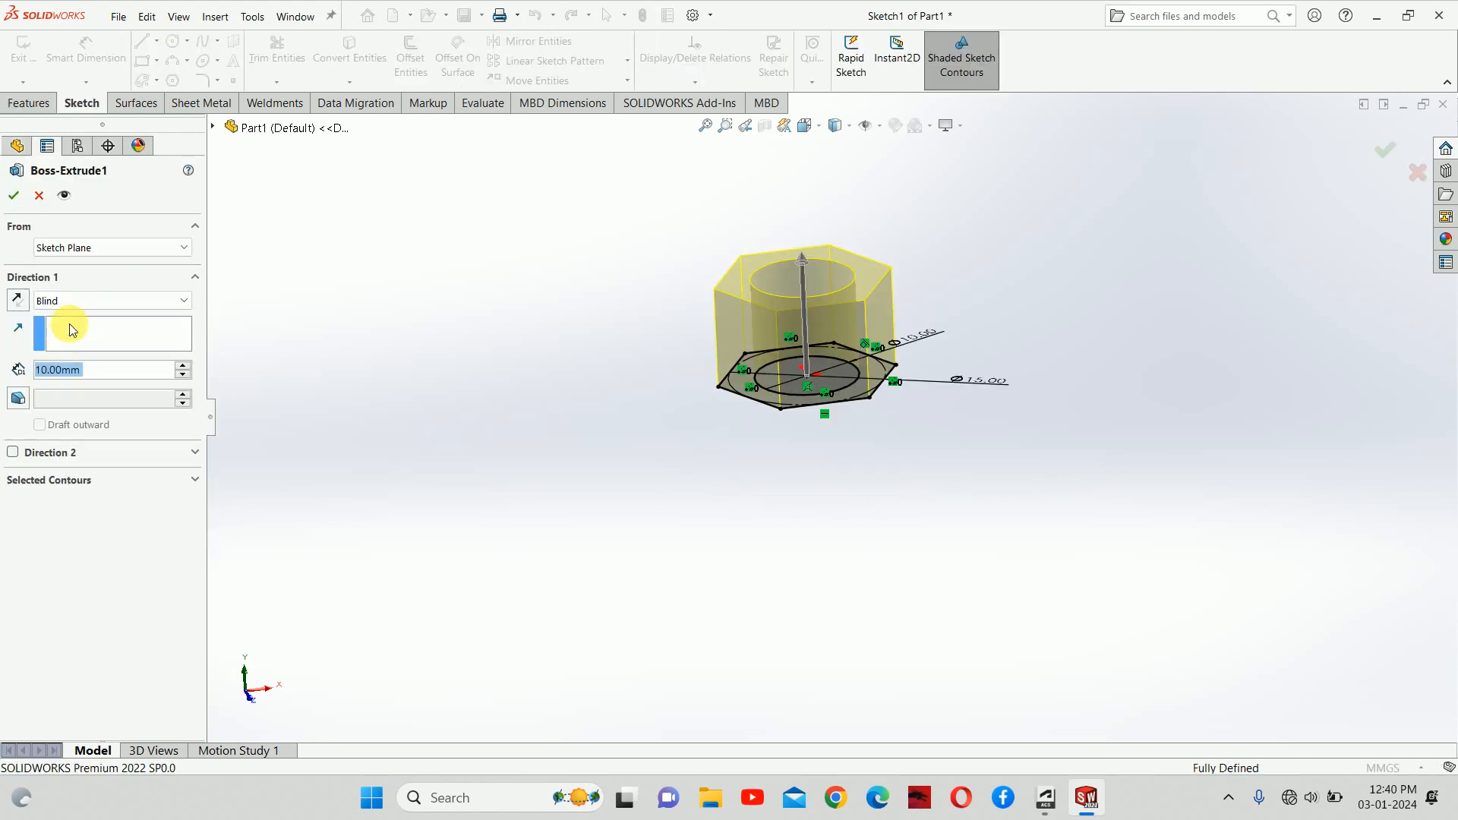
pyautogui.click(79, 301)
pyautogui.click(87, 381)
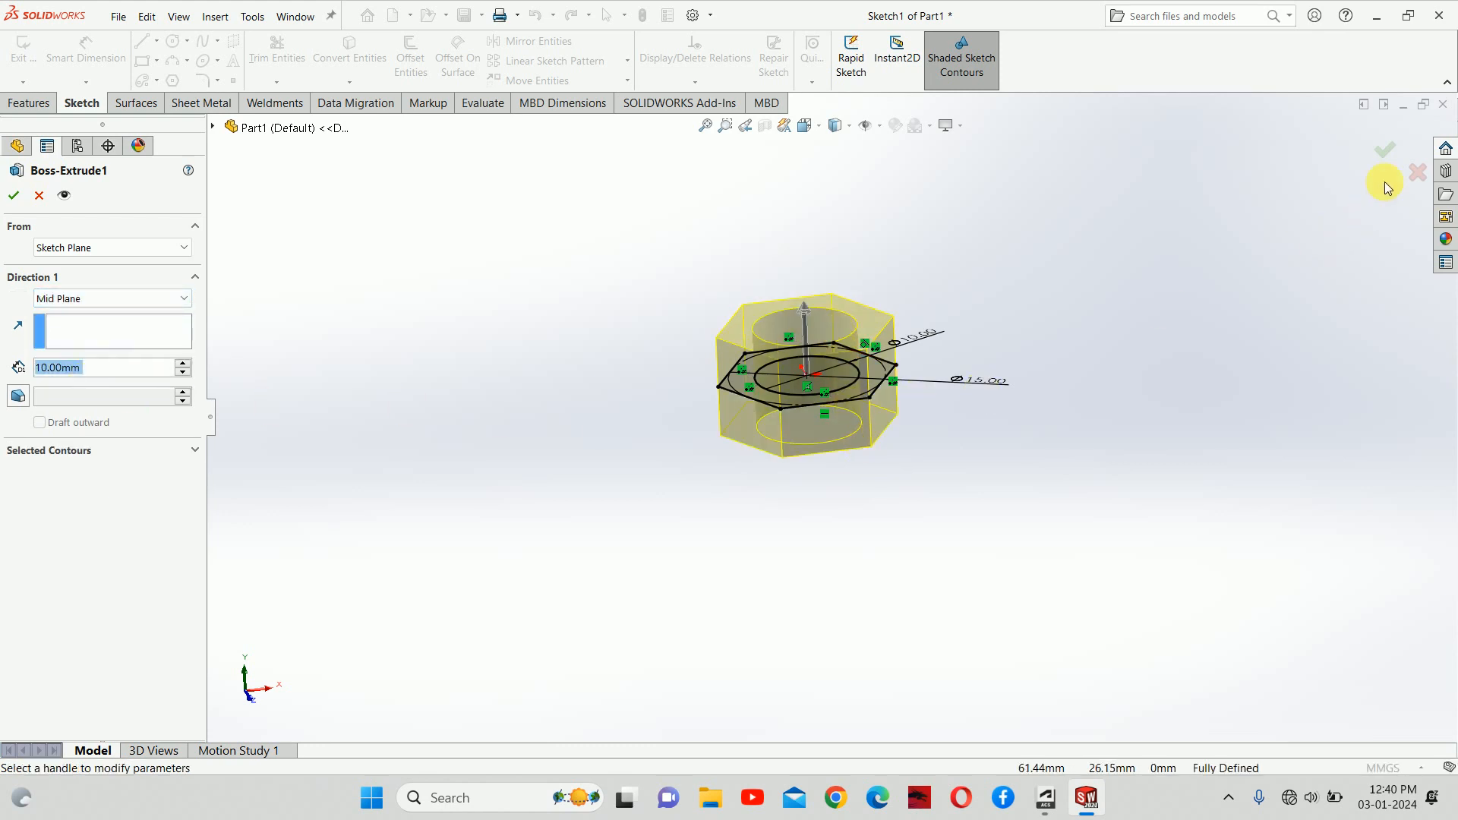
pyautogui.click(1384, 149)
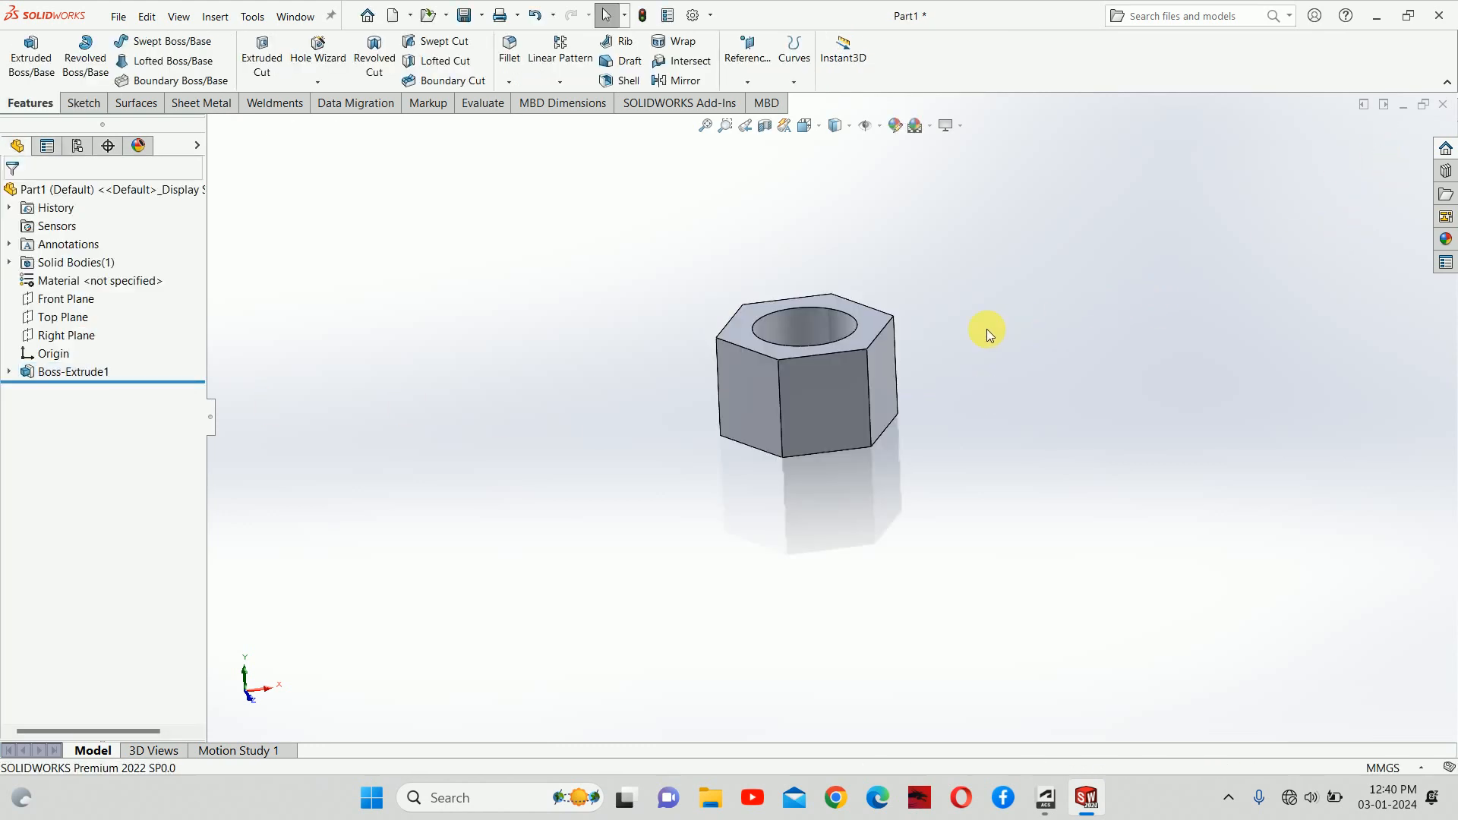
pyautogui.moveTo(987, 329); pyautogui.dragTo(890, 337, button='middle')
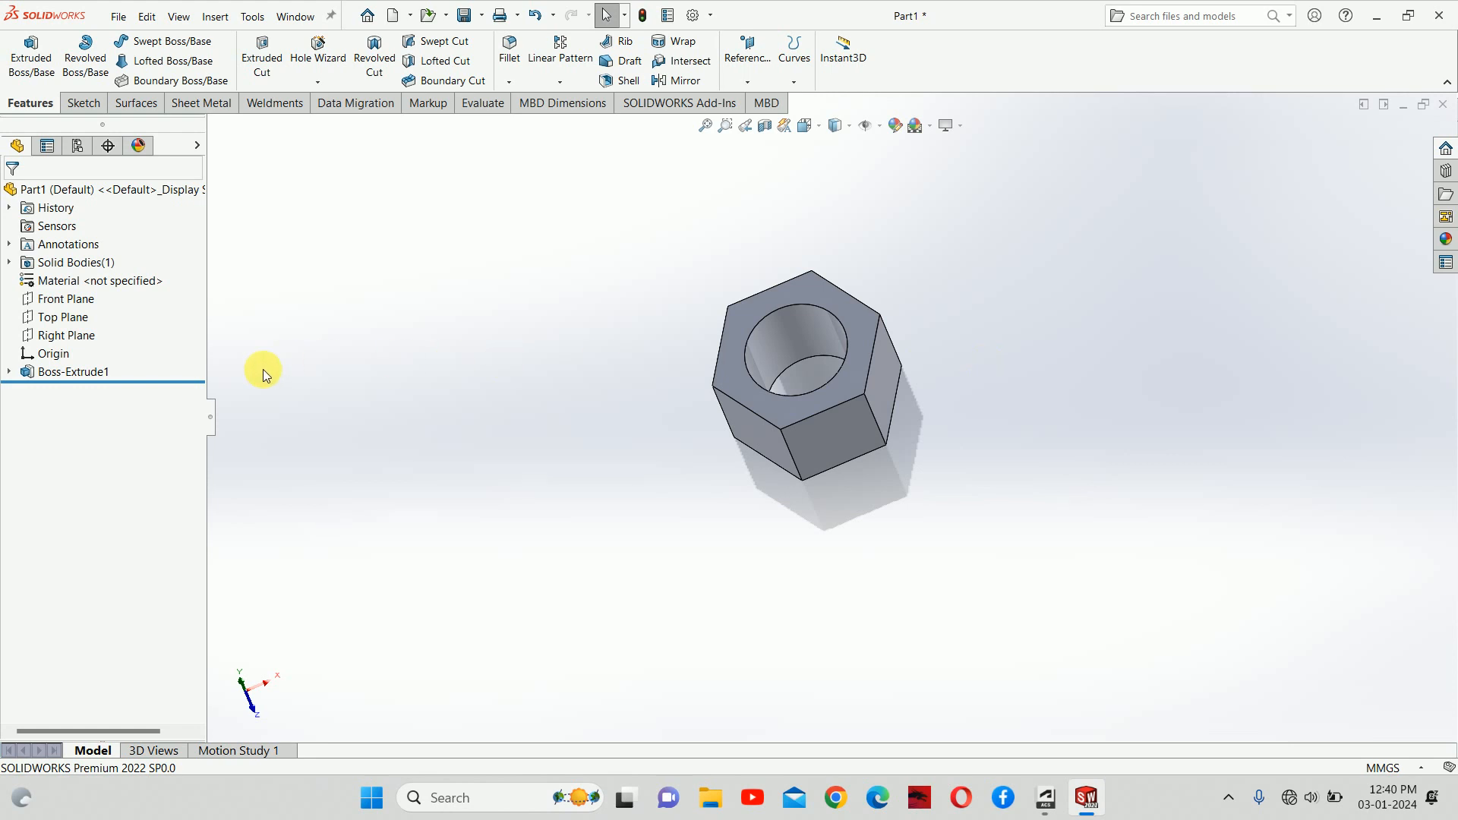
pyautogui.click(10, 371)
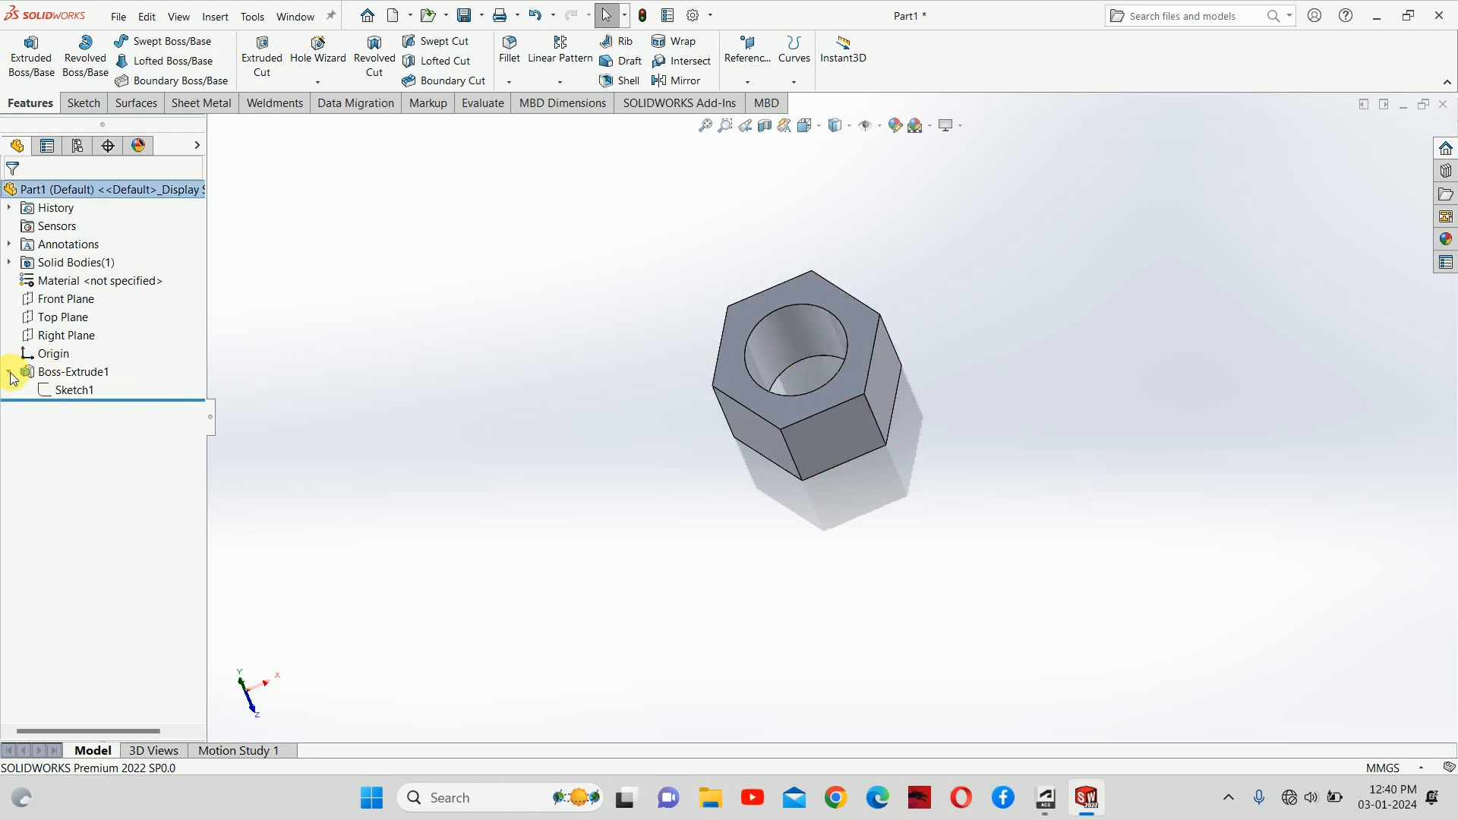
pyautogui.click(72, 389)
# Step: Edit Sketch1 and delete the Ø15.00 construction-circle dimension
pyautogui.click(90, 348)
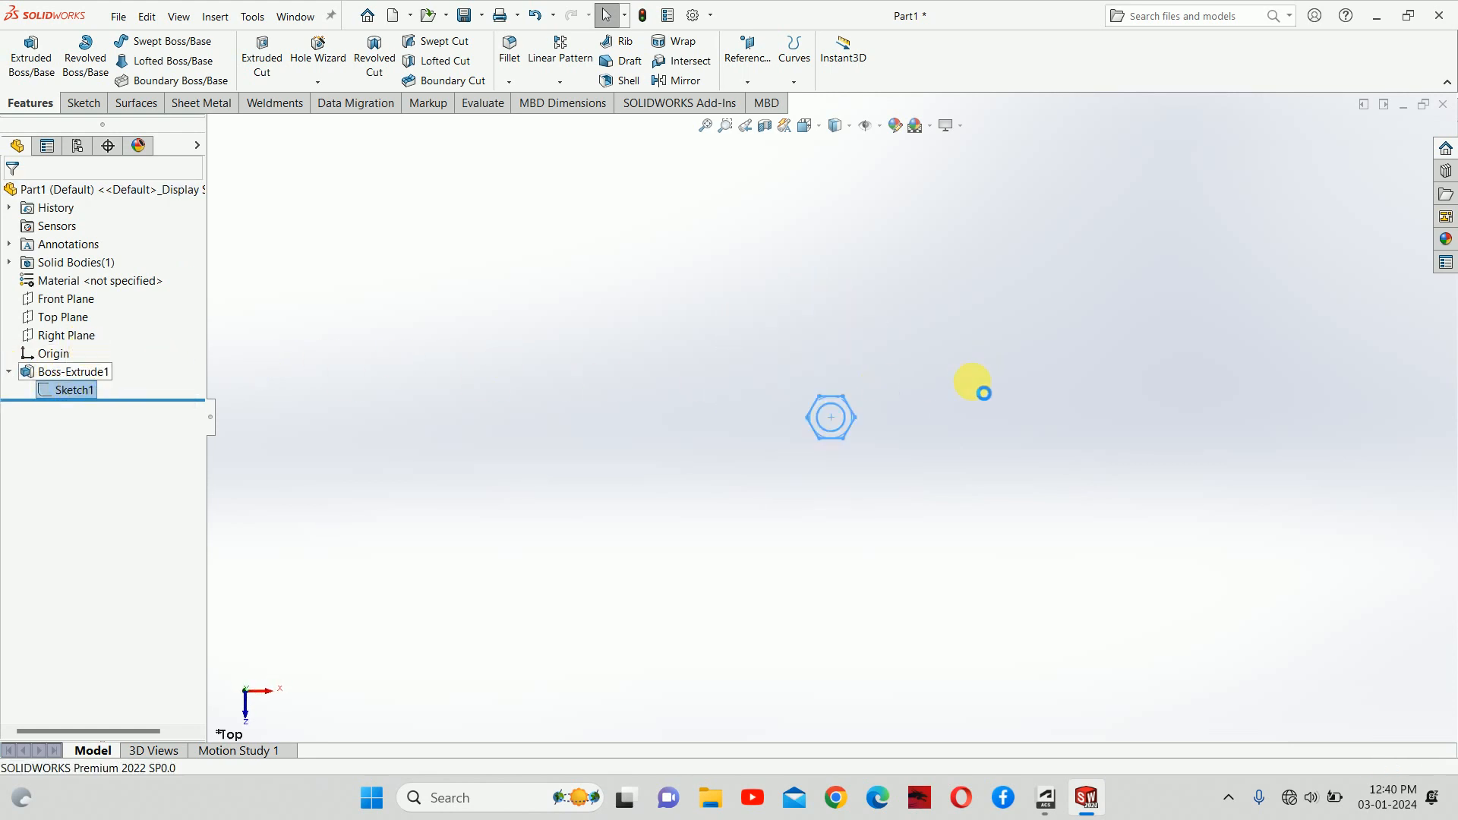
pyautogui.scroll(-3, 850, 424)
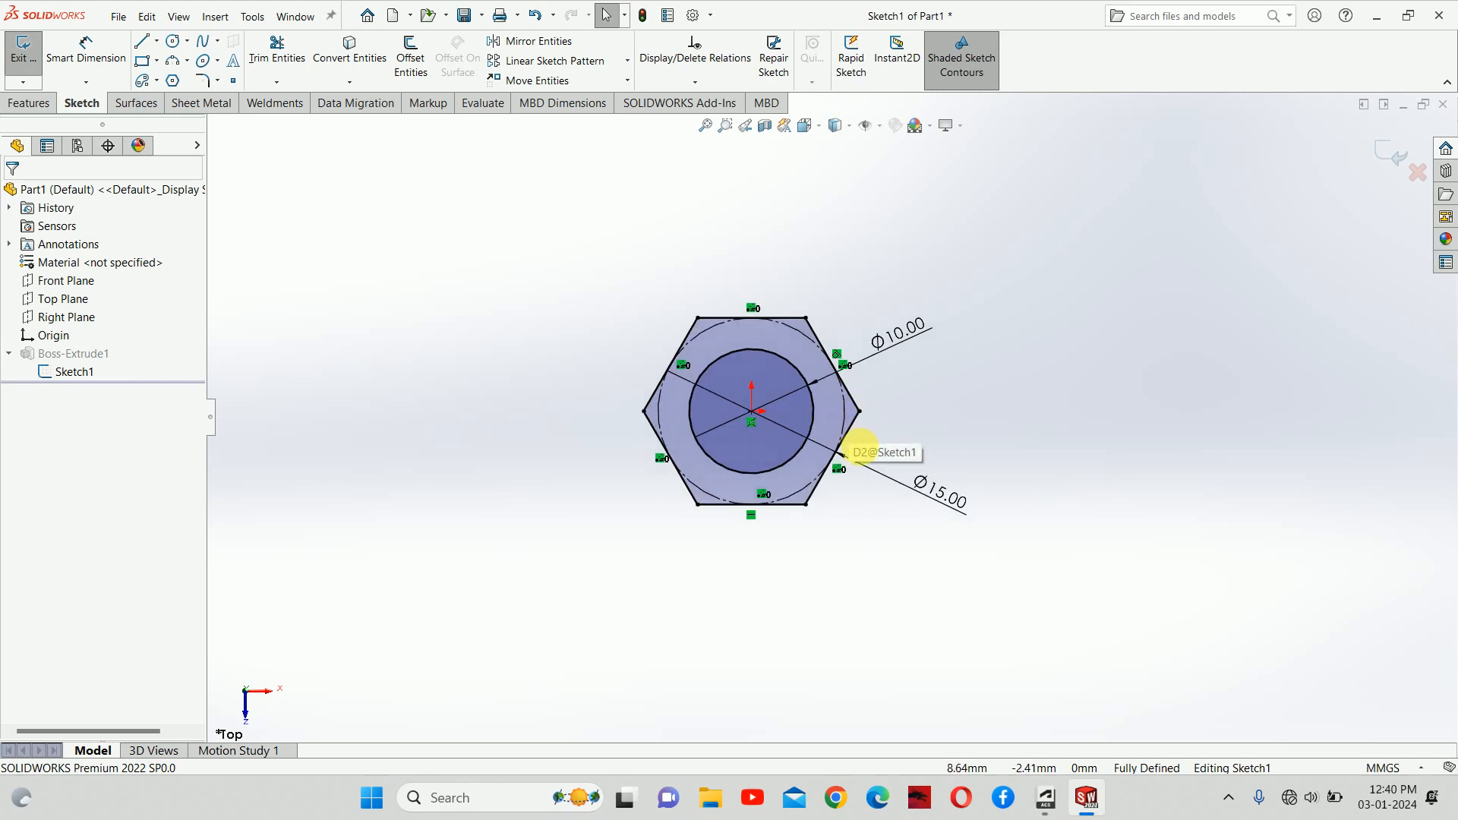
pyautogui.click(933, 488)
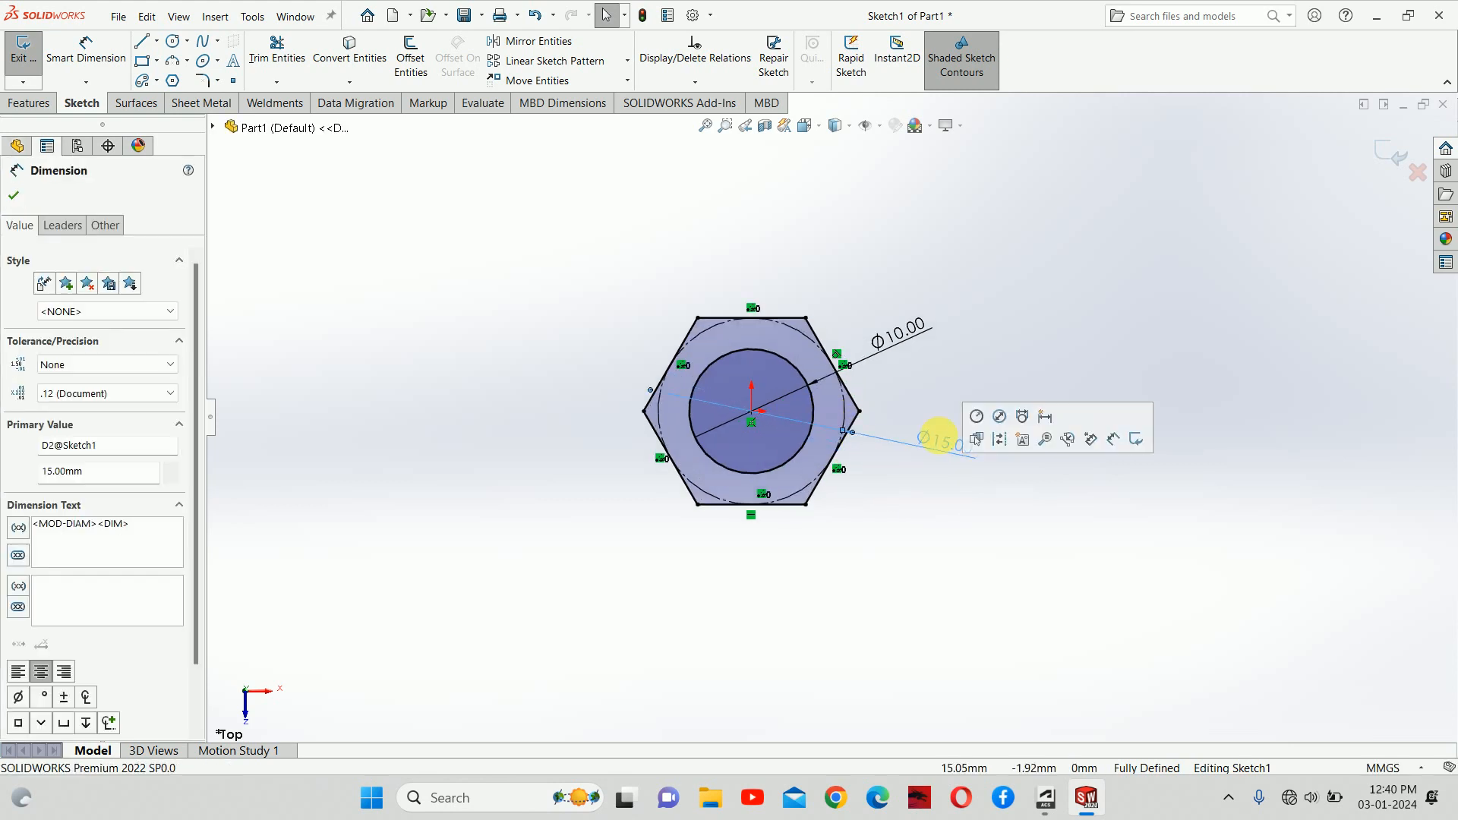
pyautogui.press('Delete')
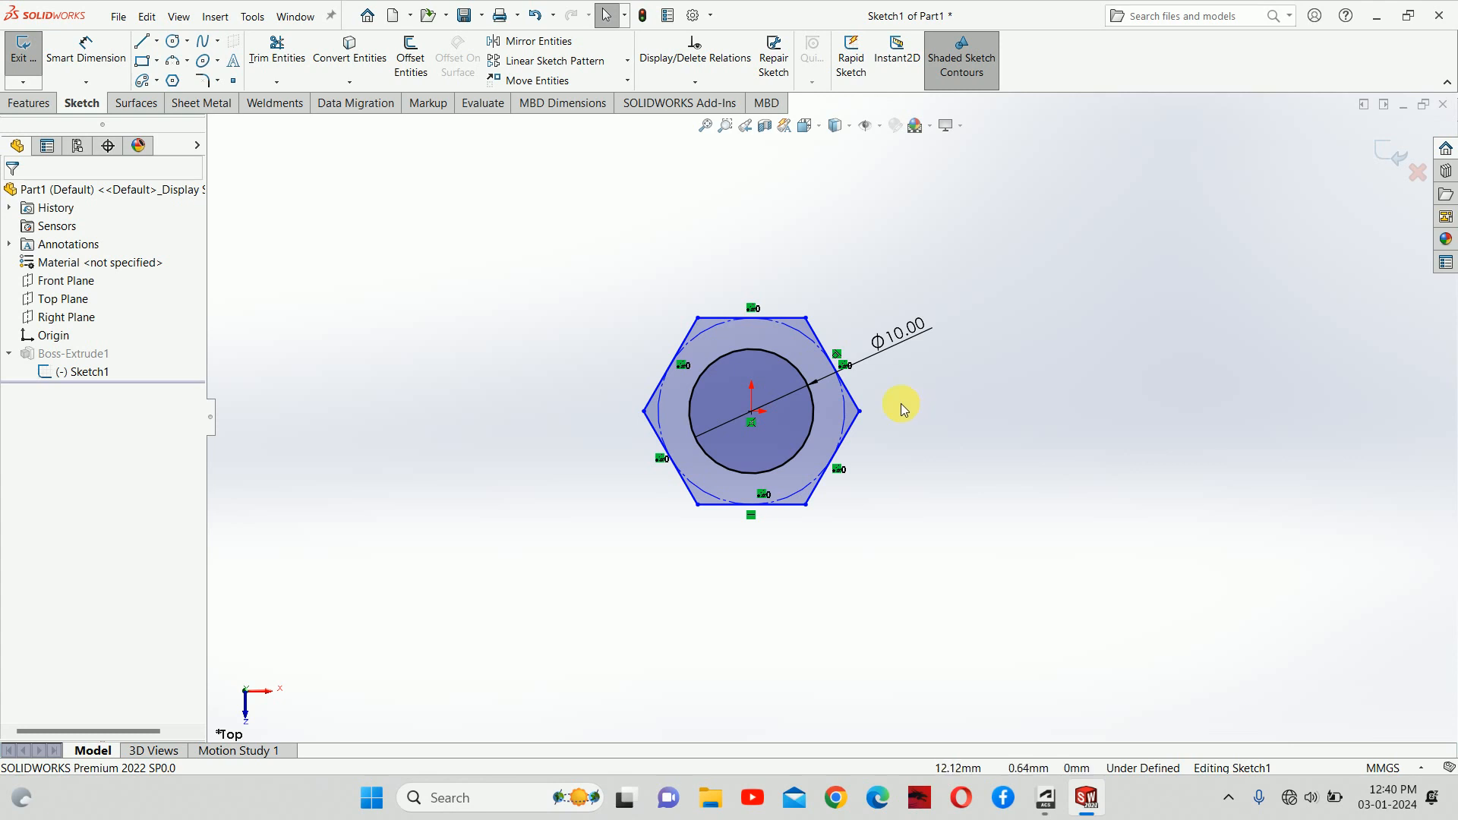
# Step: Dimension the construction circle with the equation =2*D1@Sketch1, making it Ø20.00
pyautogui.moveTo(924, 553); pyautogui.dragTo(917, 493, button='right')
pyautogui.click(847, 424)
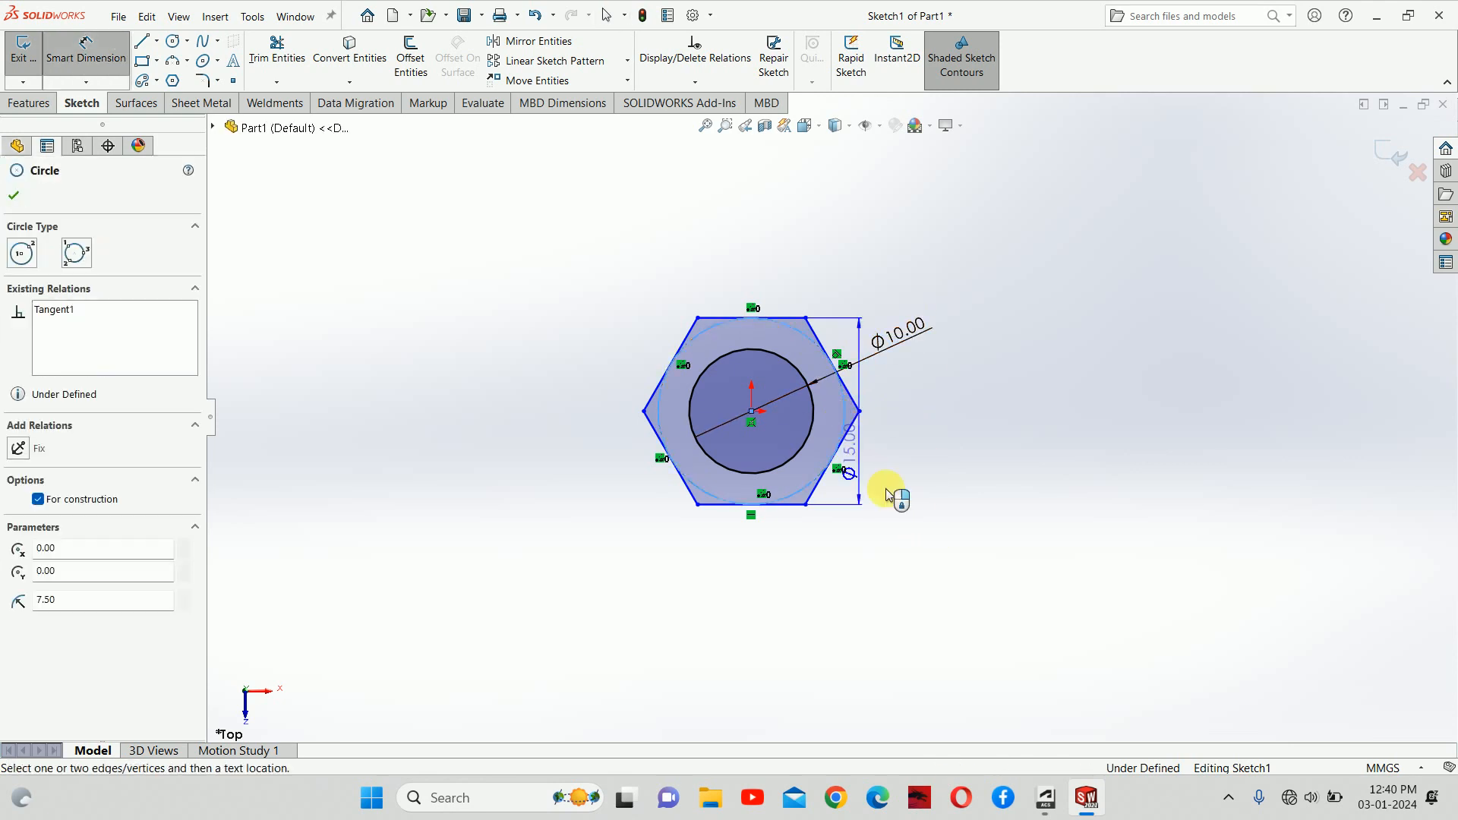
pyautogui.click(961, 511)
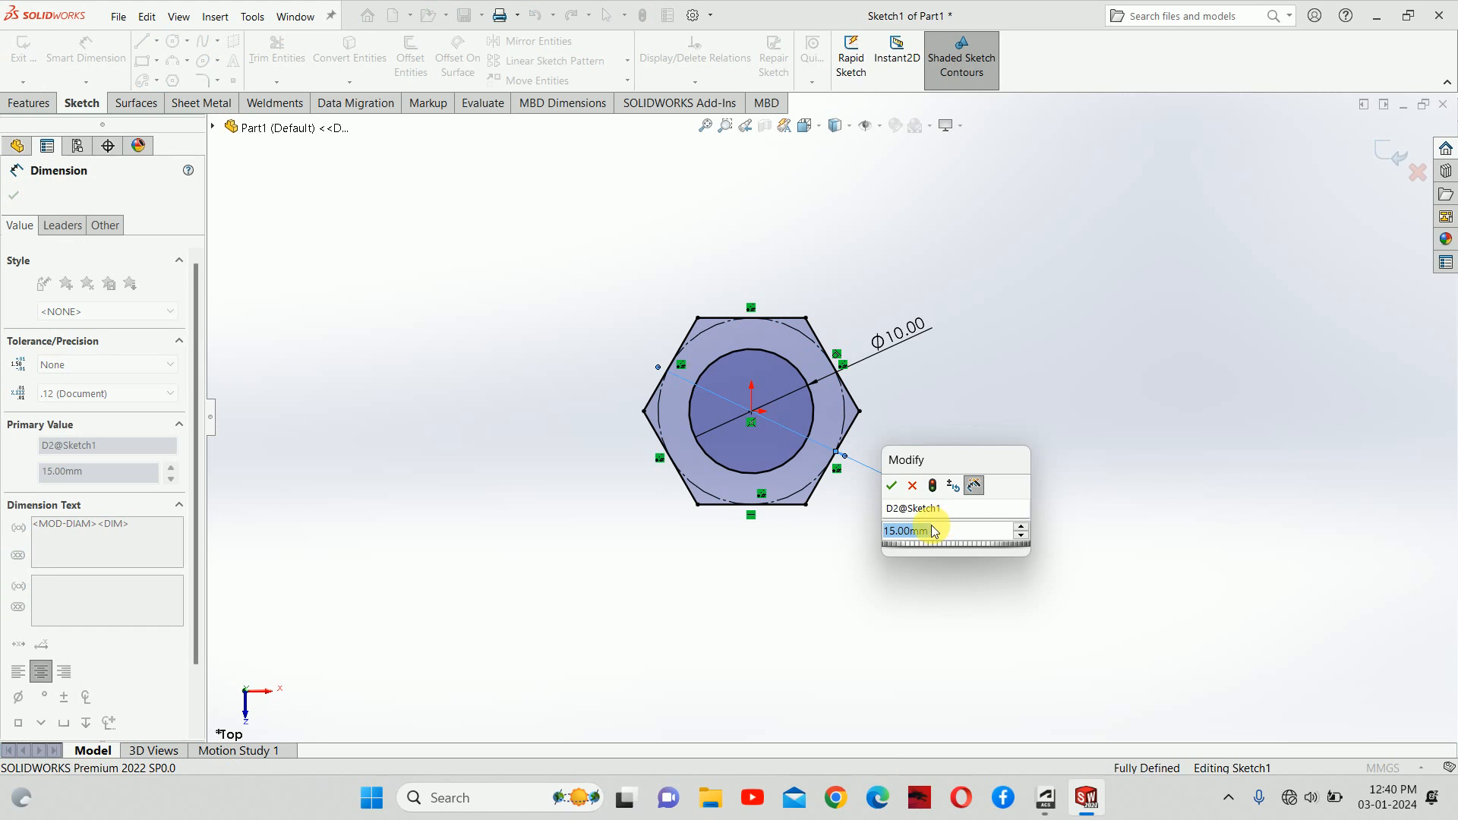
pyautogui.write('=')
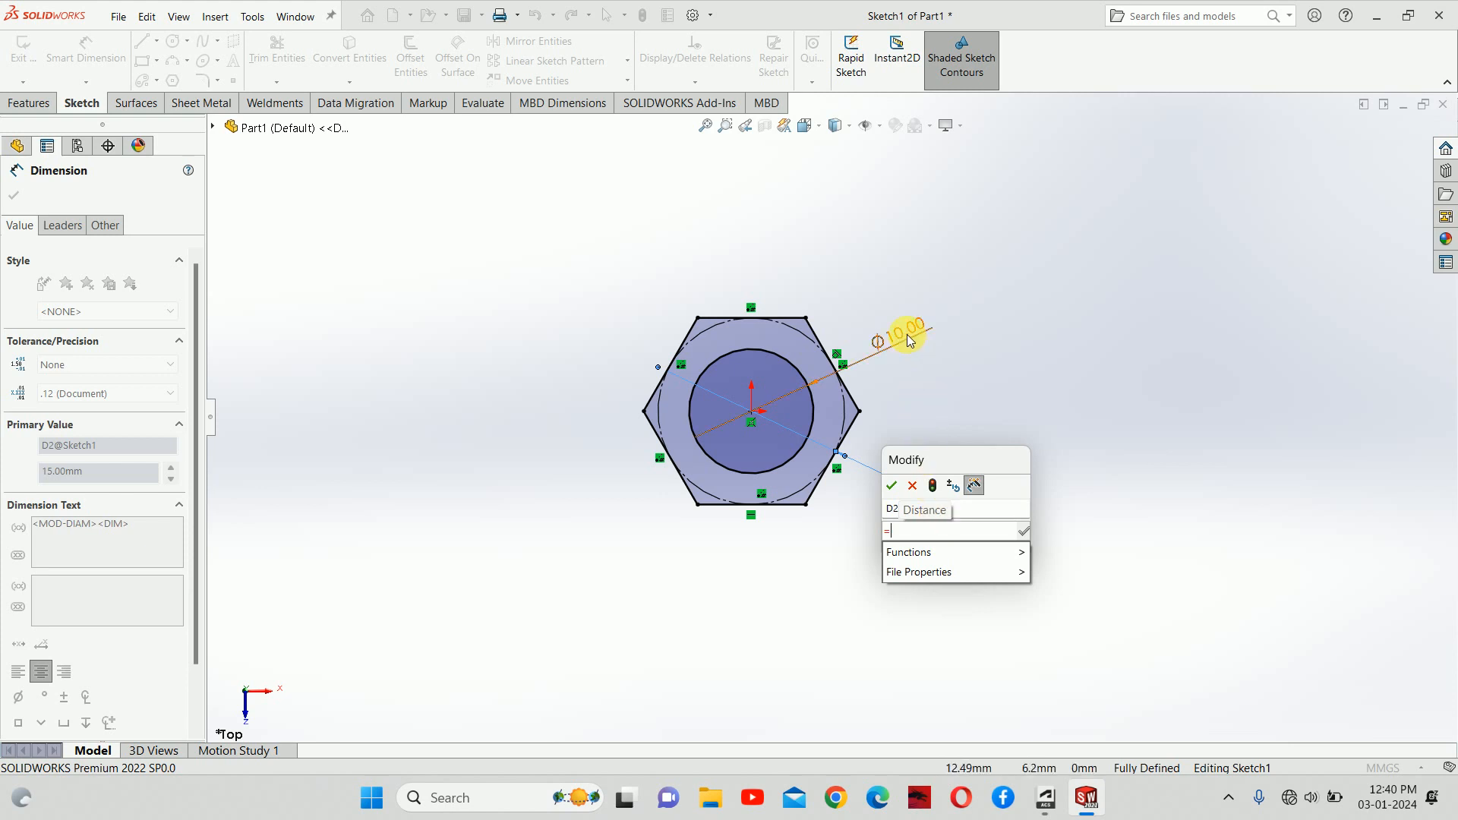
pyautogui.write('2*')
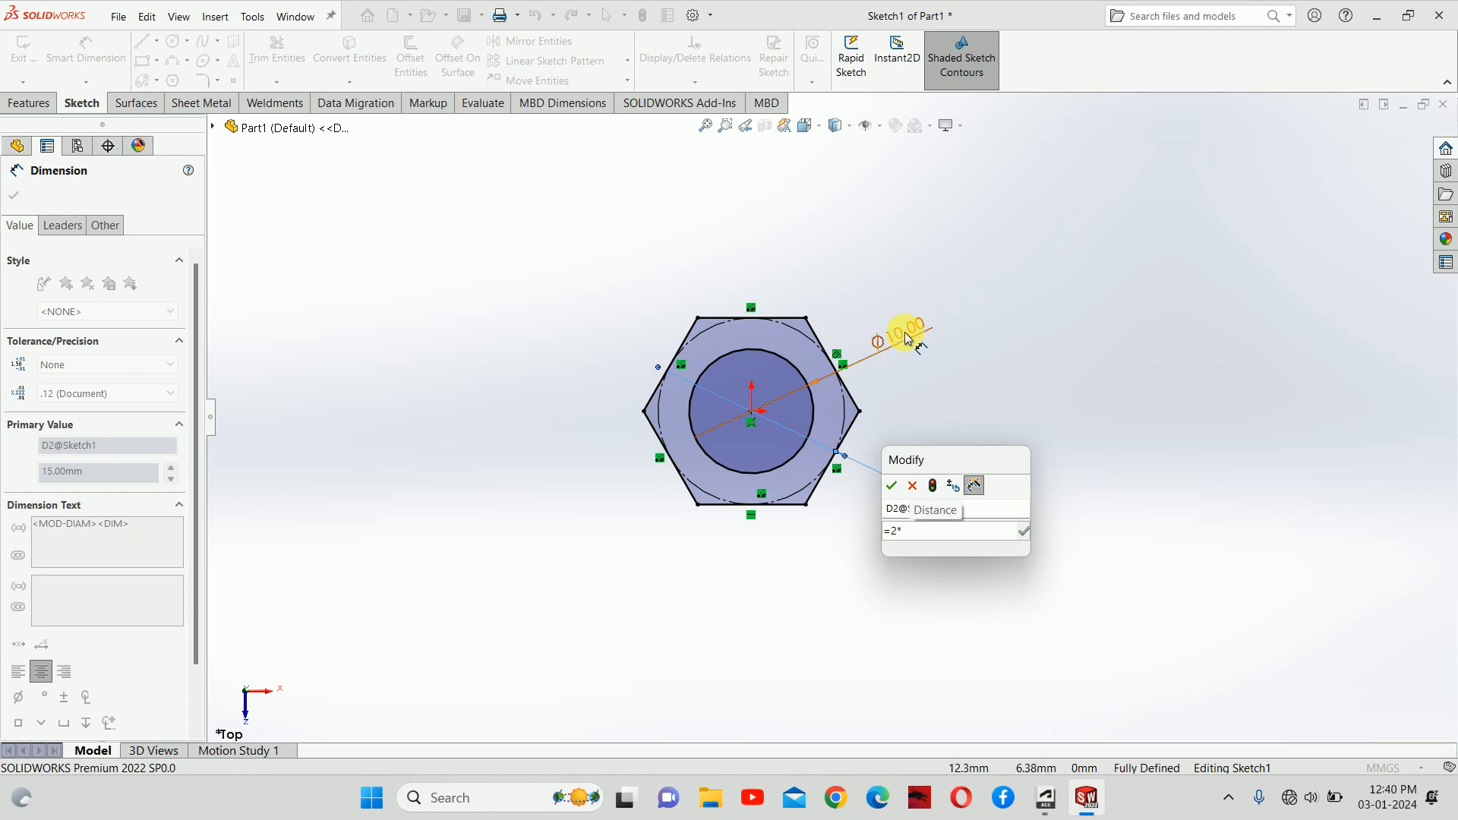
pyautogui.click(906, 334)
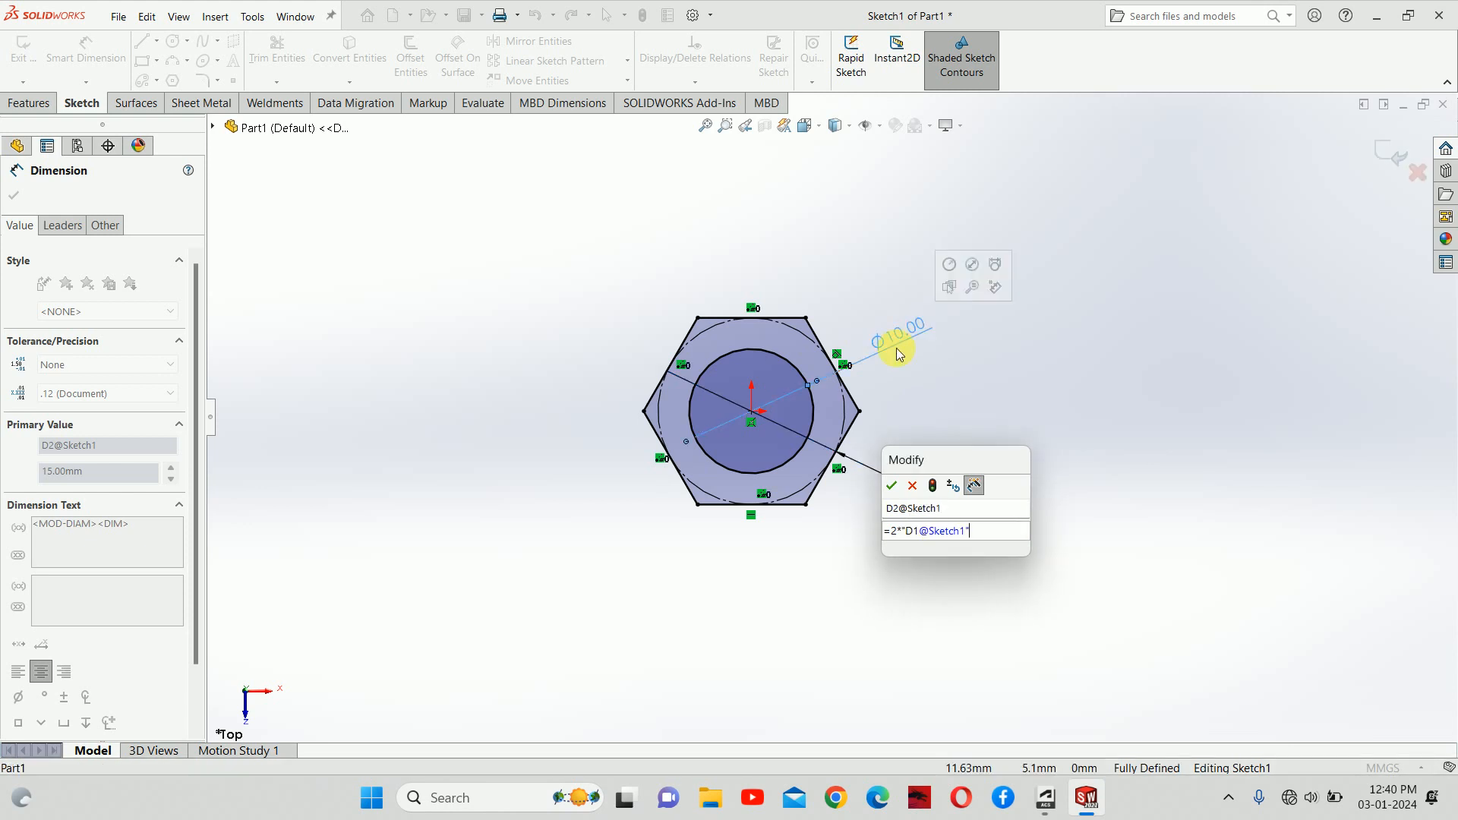
pyautogui.press('Return')
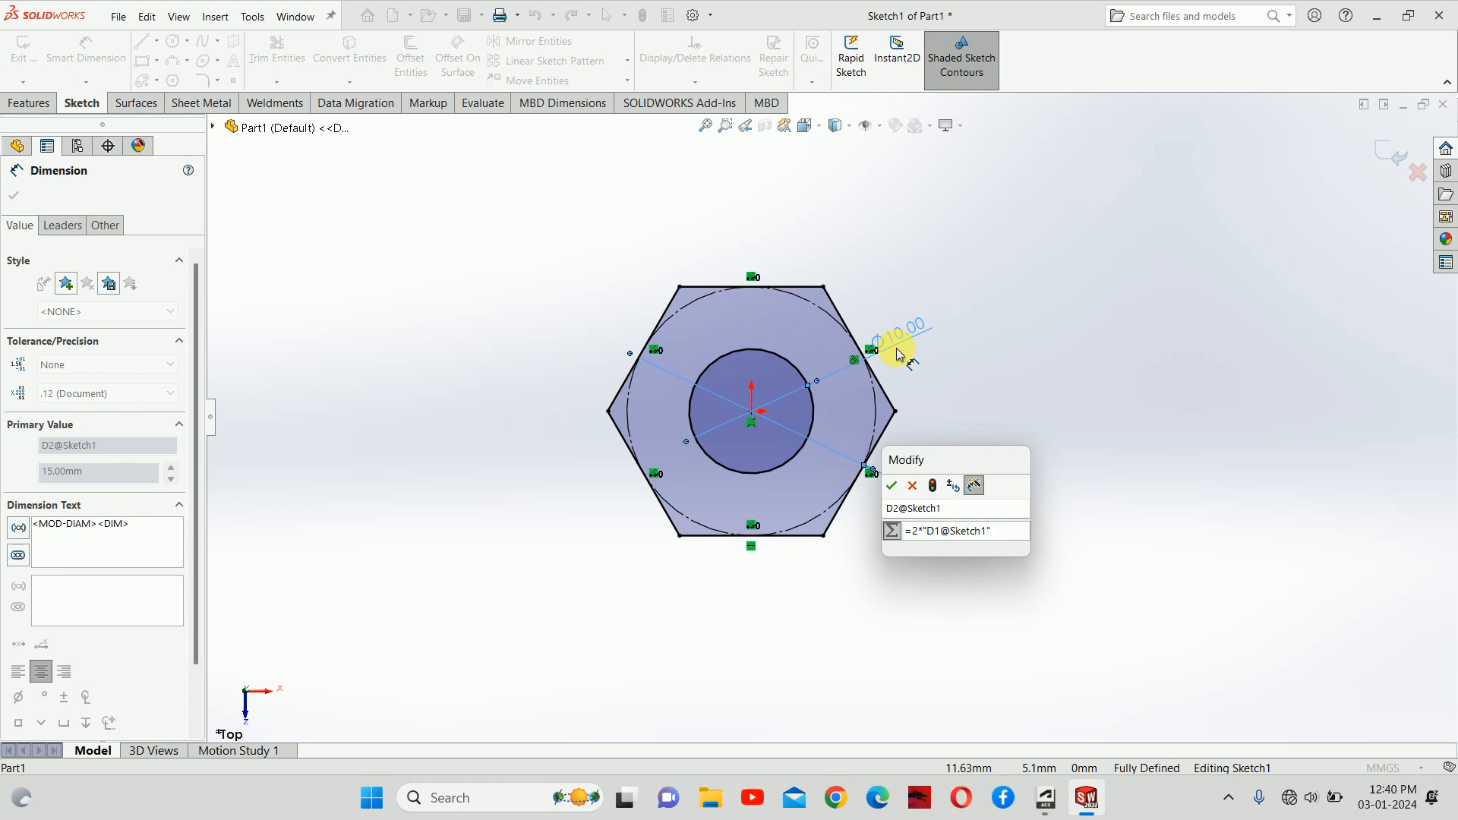
pyautogui.click(892, 485)
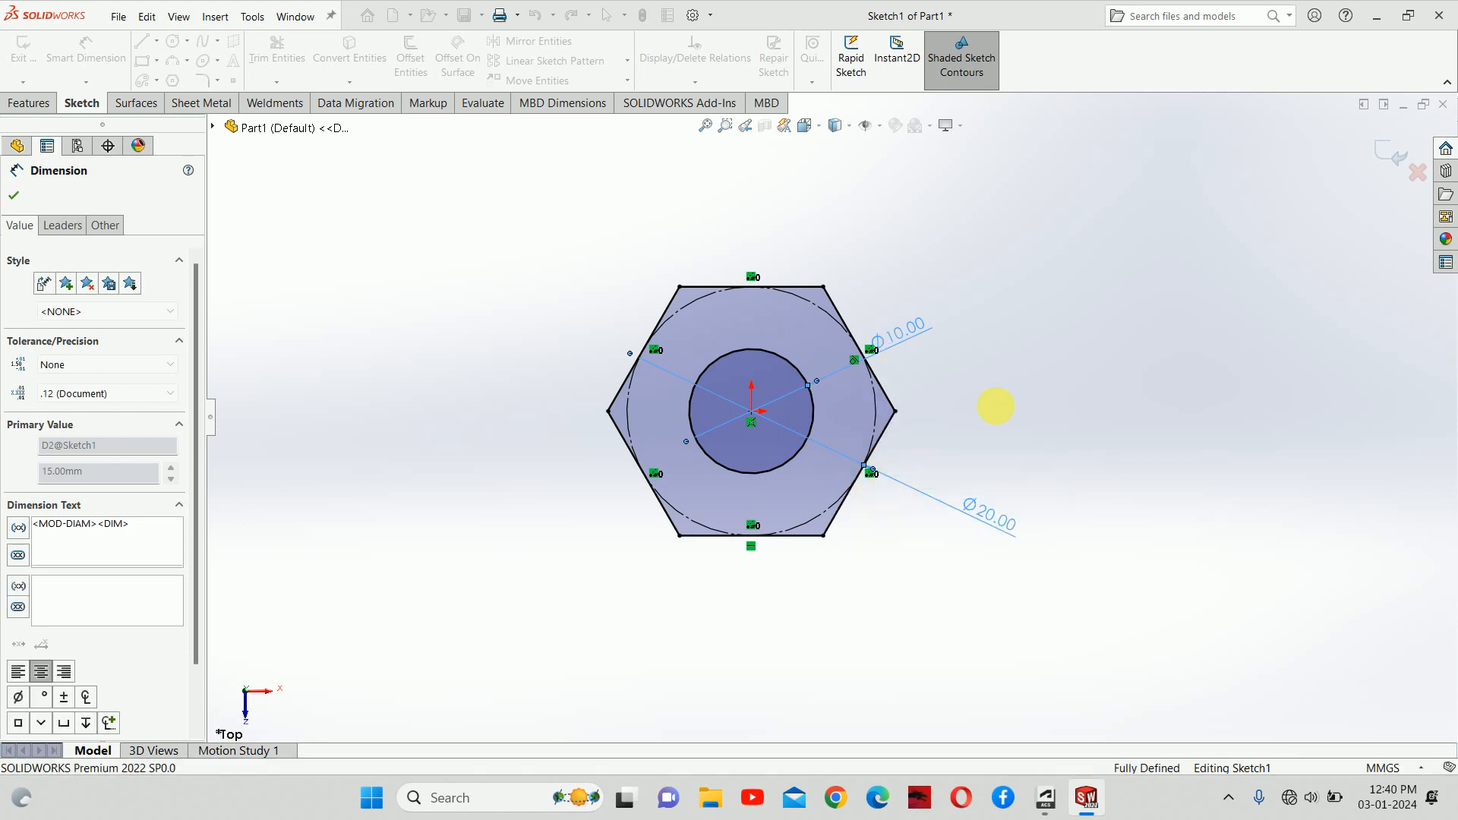
pyautogui.press('Escape')
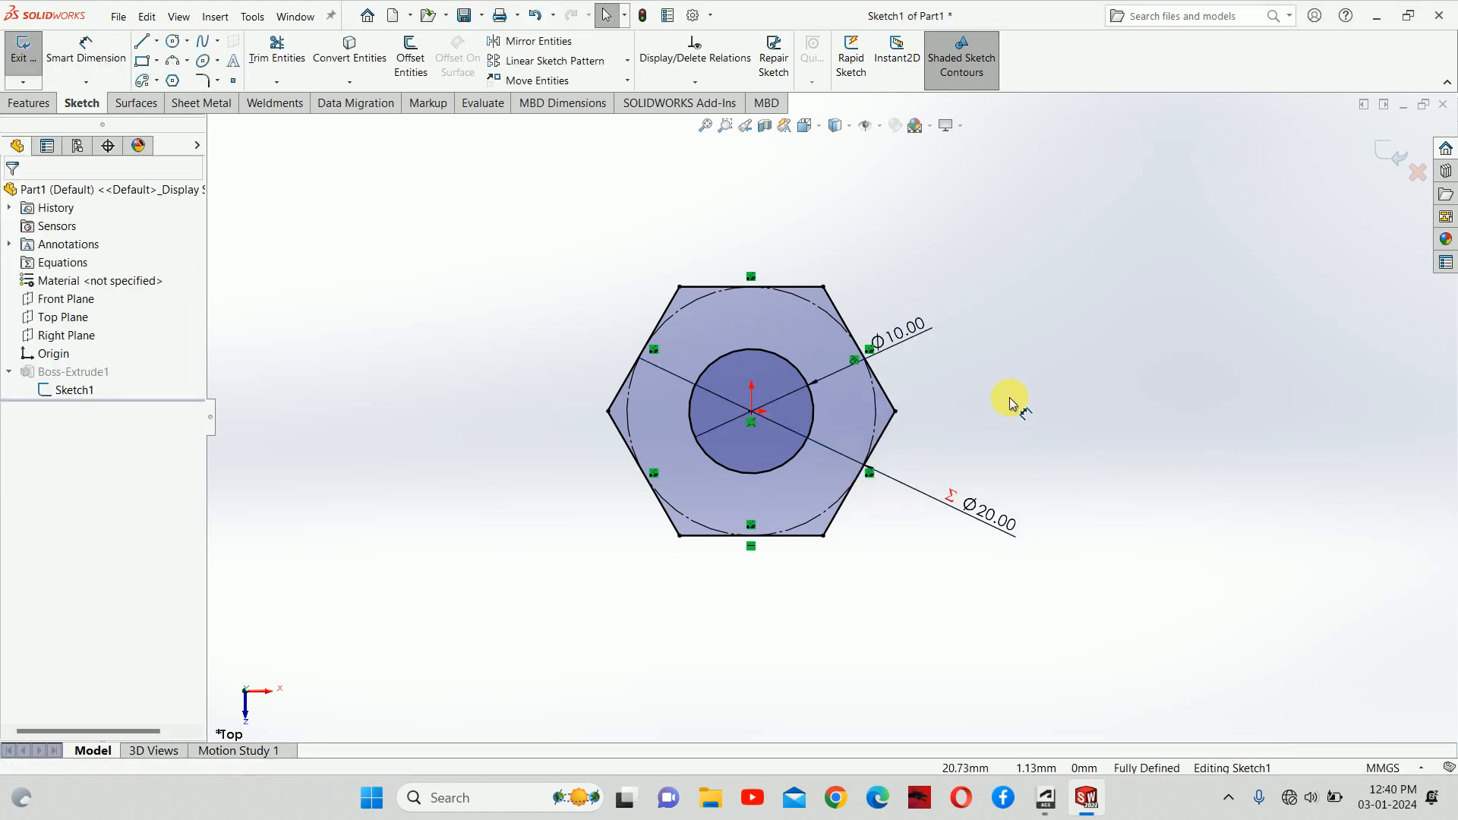
# Step: Change the hole diameter to 20 mm, then edit it again to Ø6.00
pyautogui.doubleClick(898, 331)
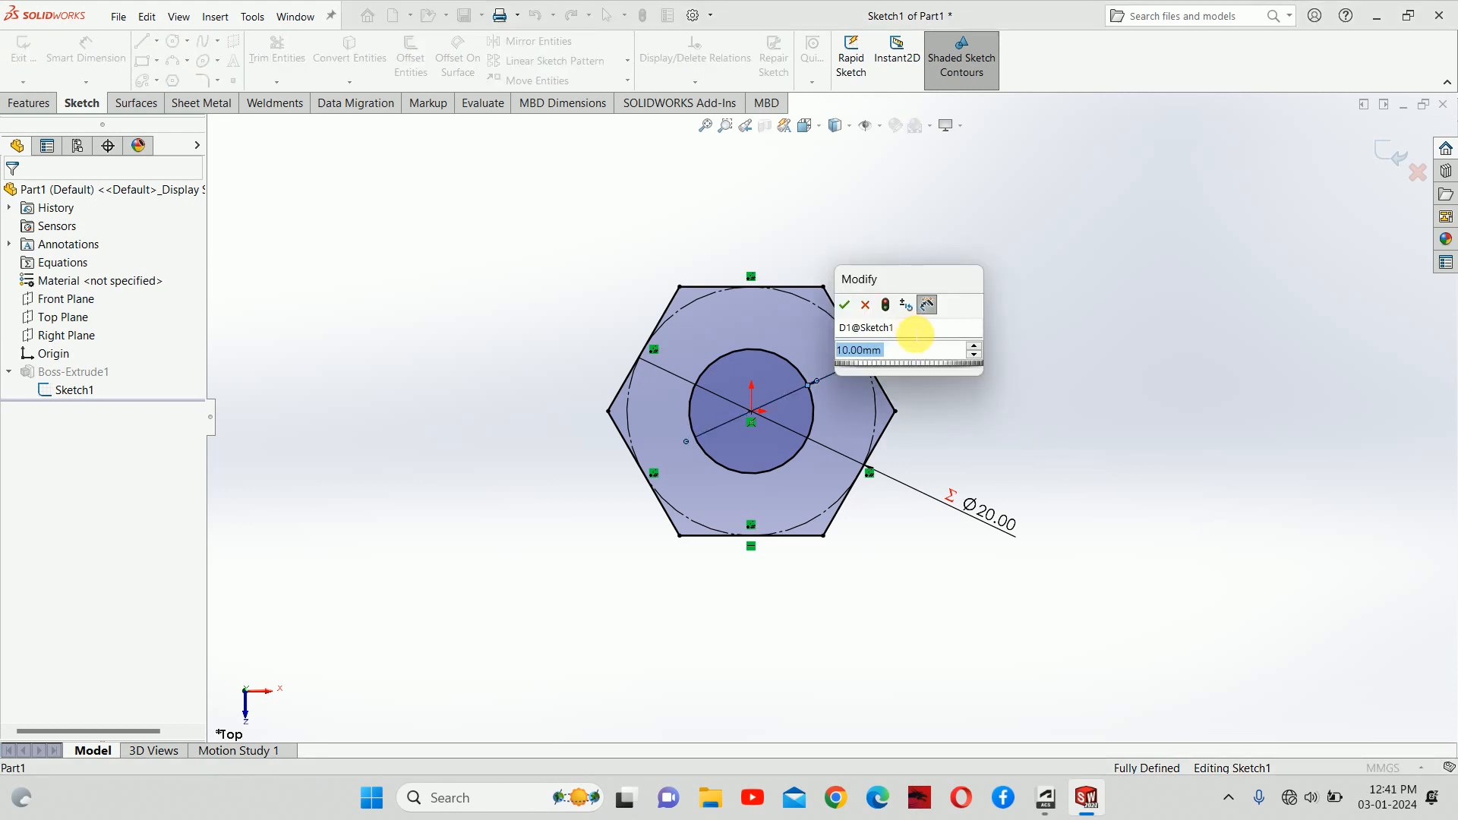
pyautogui.write('20')
pyautogui.press('Return')
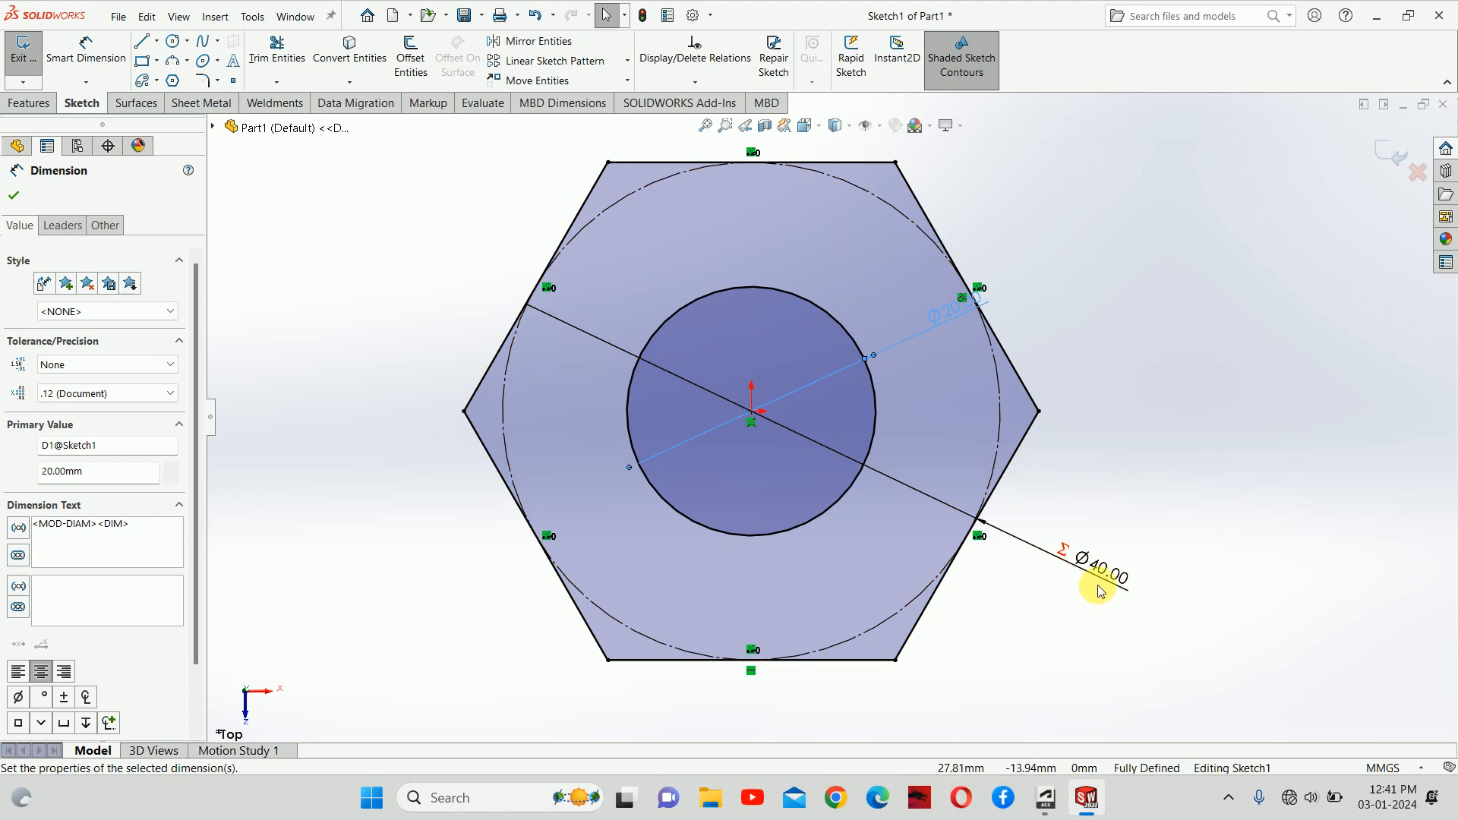
pyautogui.moveTo(956, 325); pyautogui.dragTo(1057, 283)
pyautogui.click(1082, 397)
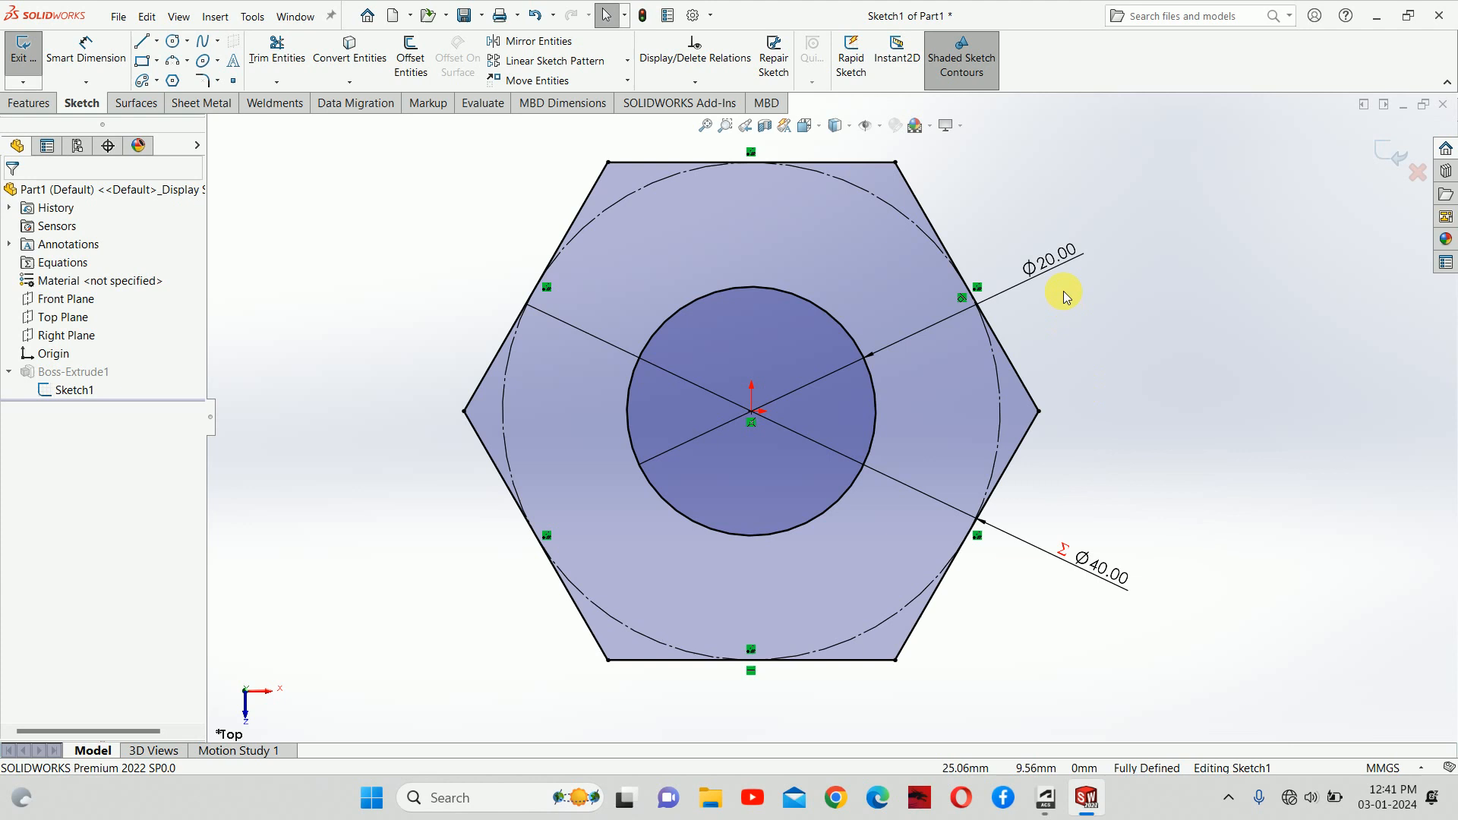
pyautogui.doubleClick(1057, 251)
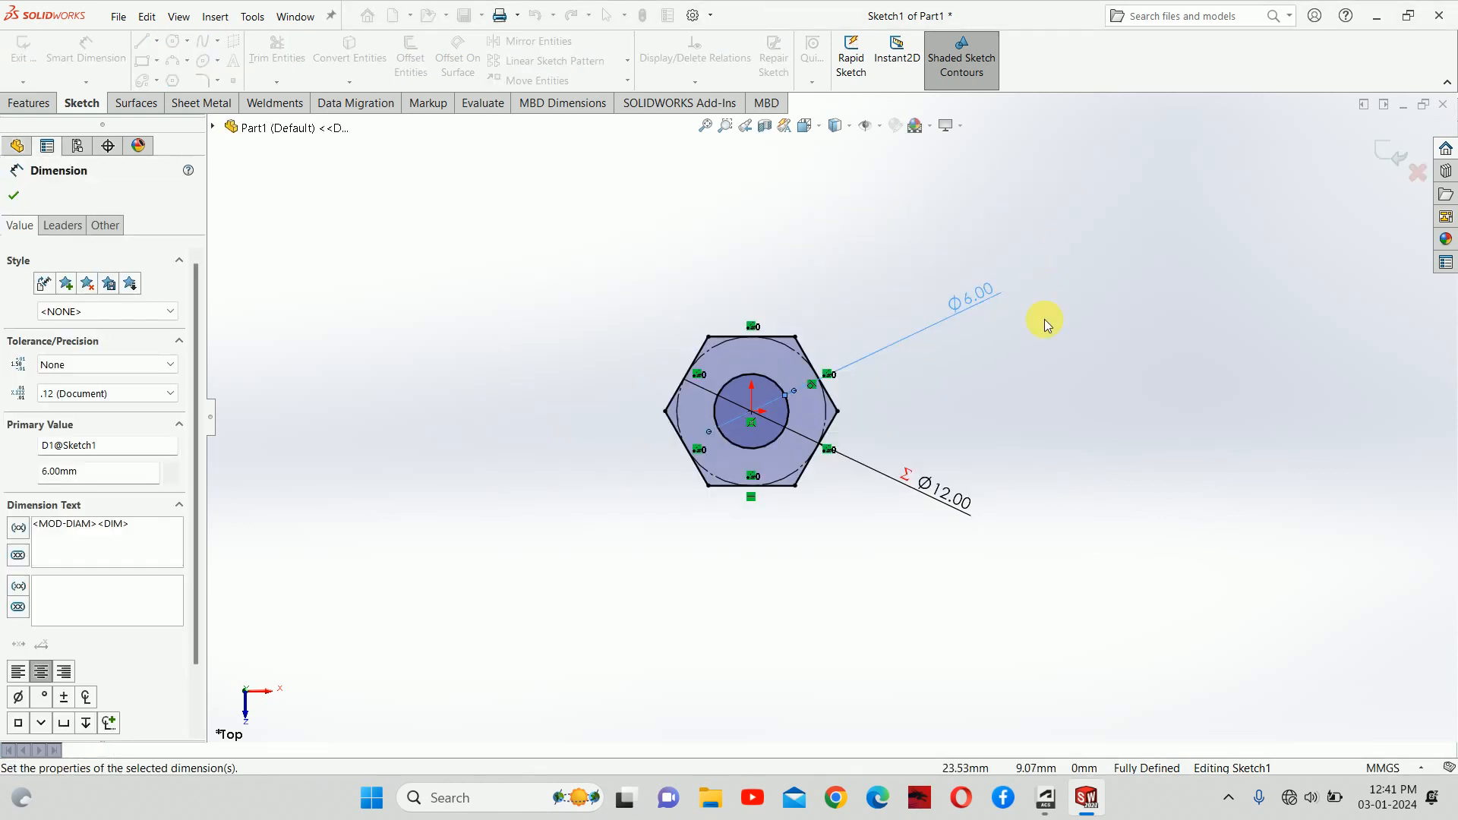
pyautogui.click(1035, 423)
# Step: Tidy the Ø6.00 and Ø12.00 dimensions, confirm Ø12.00 is twice the hole, and exit the sketch
pyautogui.moveTo(909, 326); pyautogui.dragTo(873, 343)
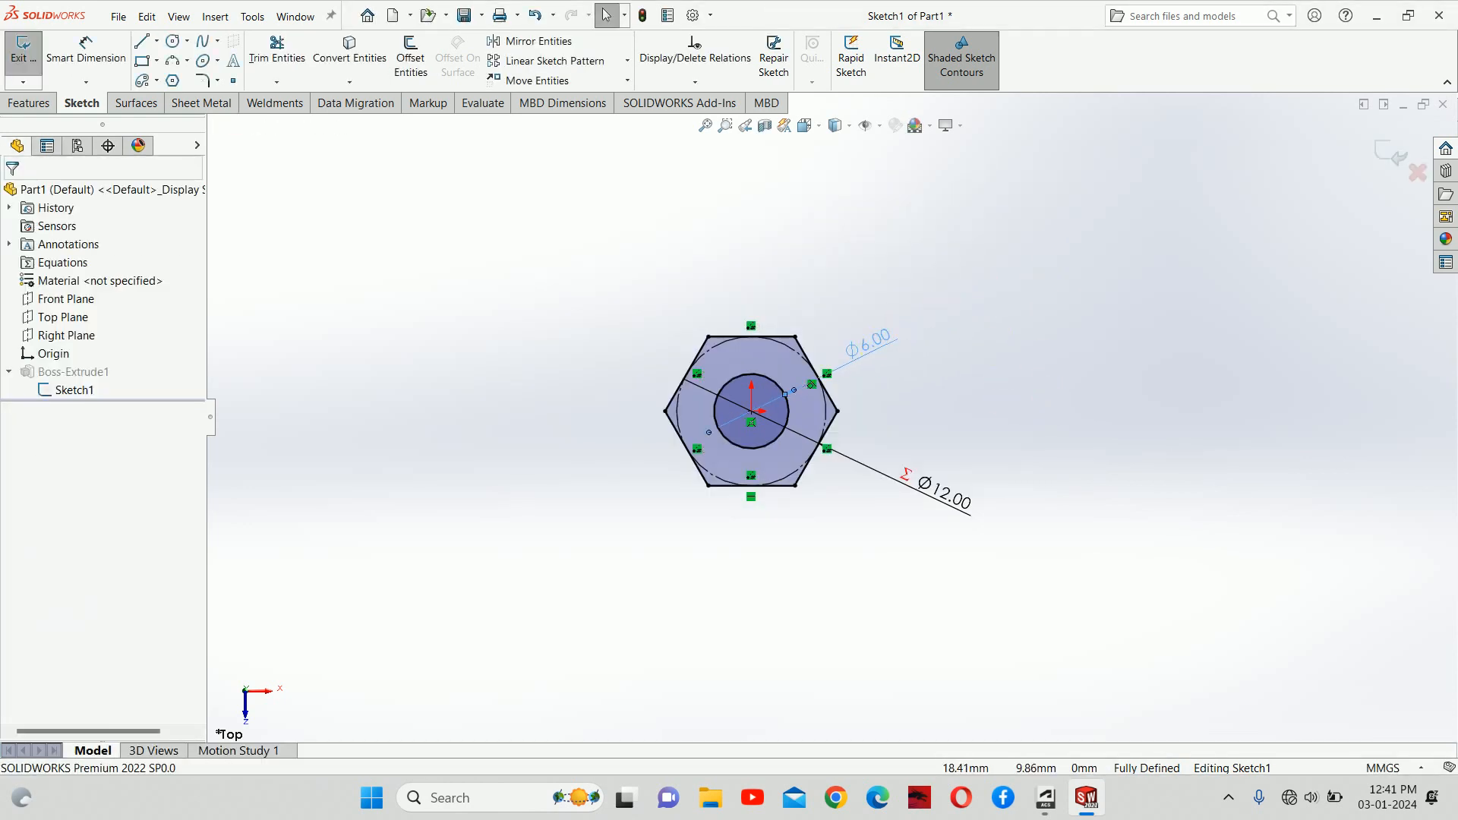
pyautogui.click(926, 524)
pyautogui.doubleClick(935, 498)
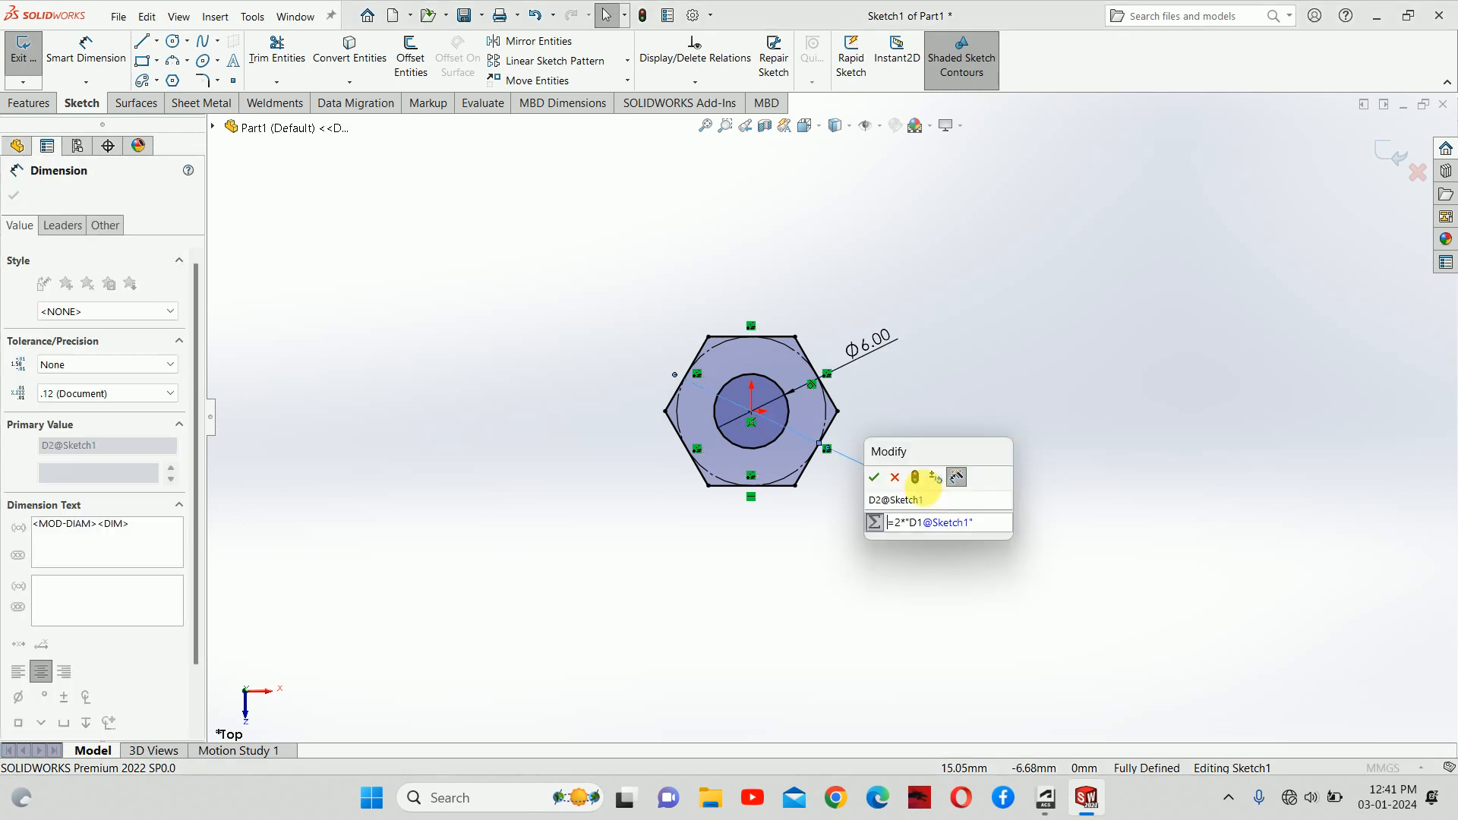
pyautogui.click(875, 479)
pyautogui.moveTo(906, 475); pyautogui.dragTo(898, 485)
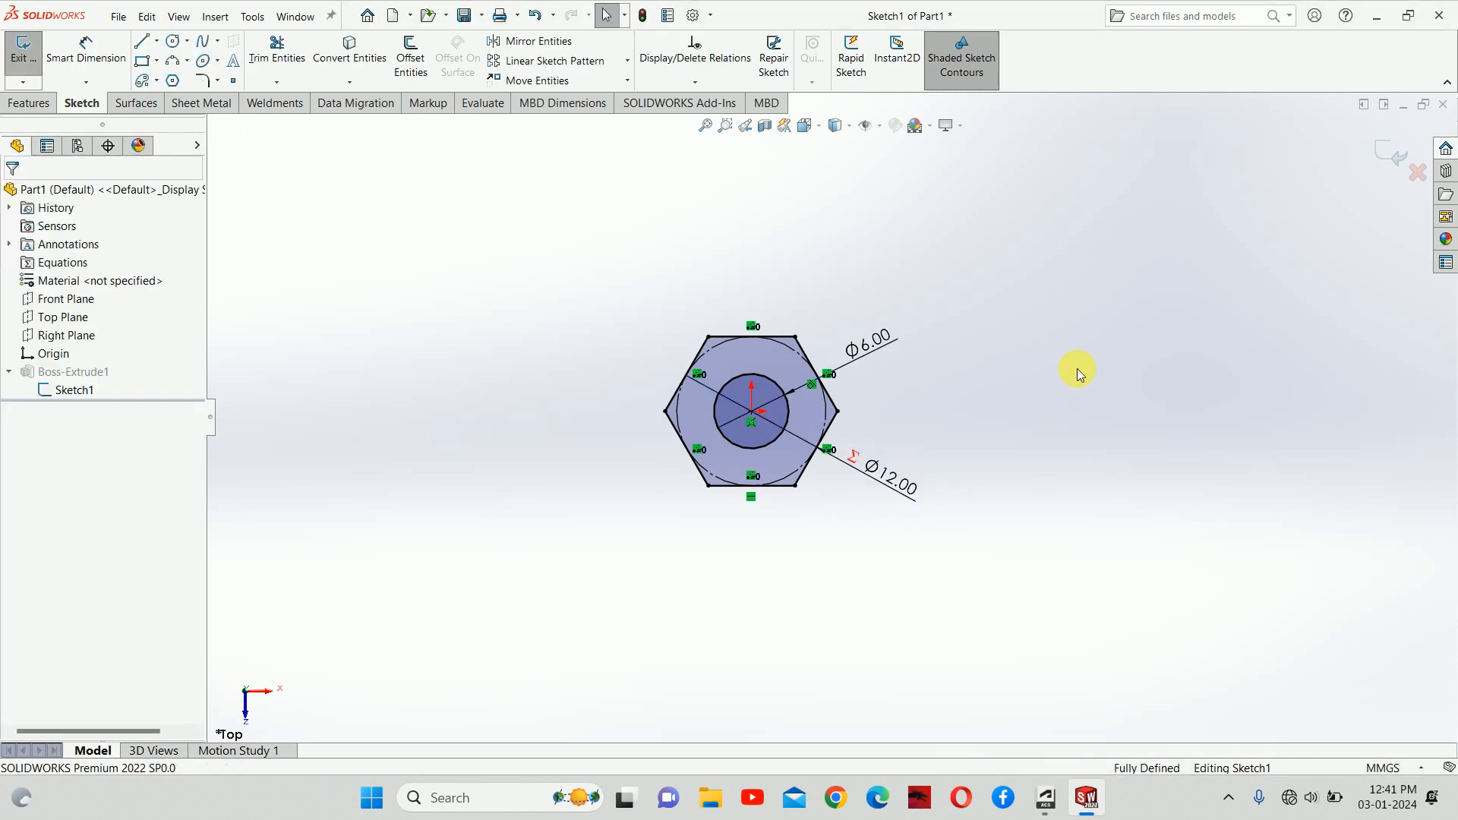
pyautogui.click(1390, 155)
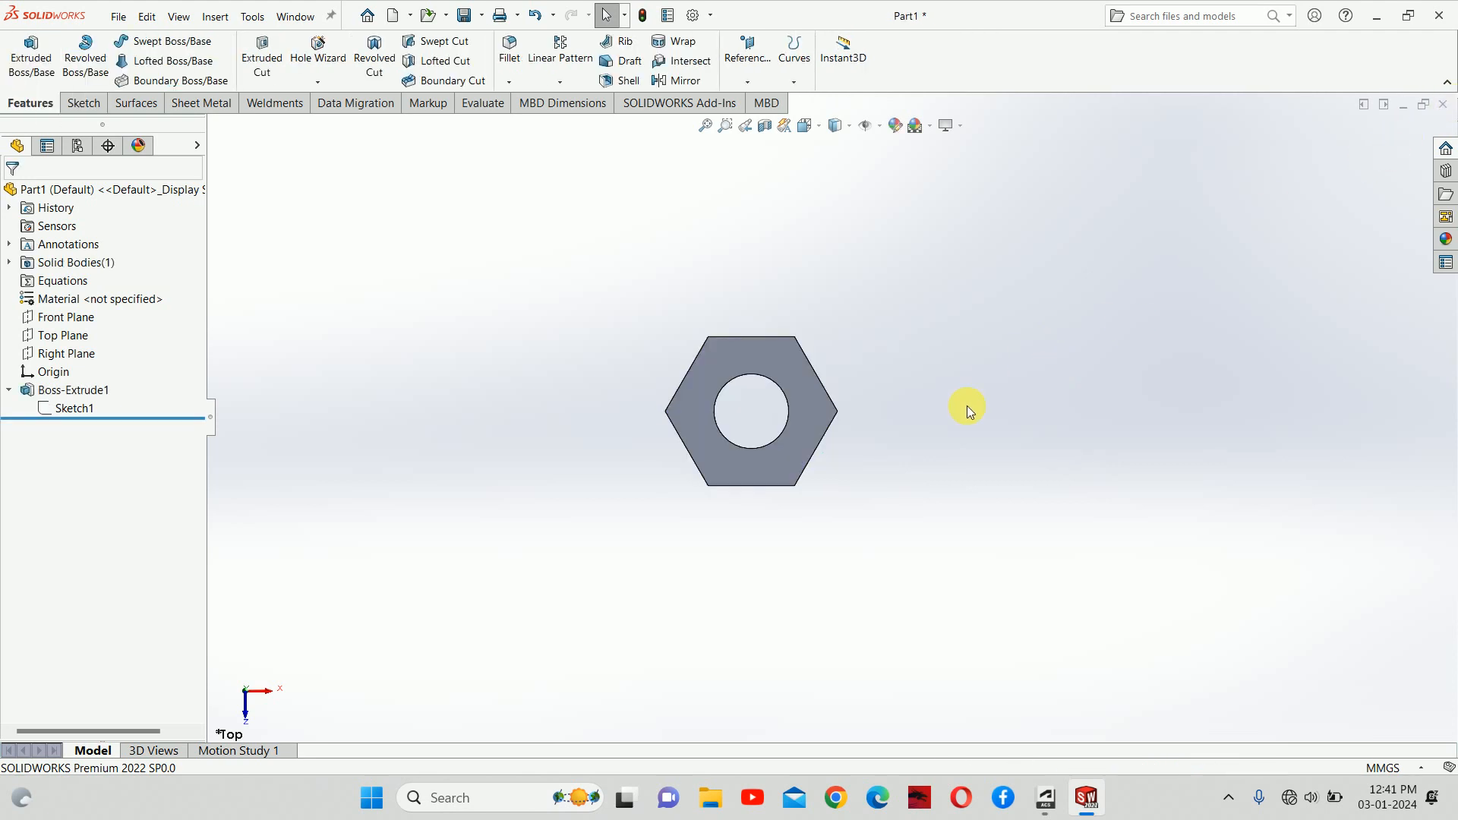
# Step: Reopen Sketch1, set the hole diameter to 10 mm and exit so the nut rebuilds
pyautogui.moveTo(967, 407)
pyautogui.mouseDown(button='middle')
pyautogui.moveTo(975, 202)
pyautogui.moveTo(886, 222)
pyautogui.moveTo(1010, 137)
pyautogui.moveTo(937, 171)
pyautogui.mouseUp(button='middle')
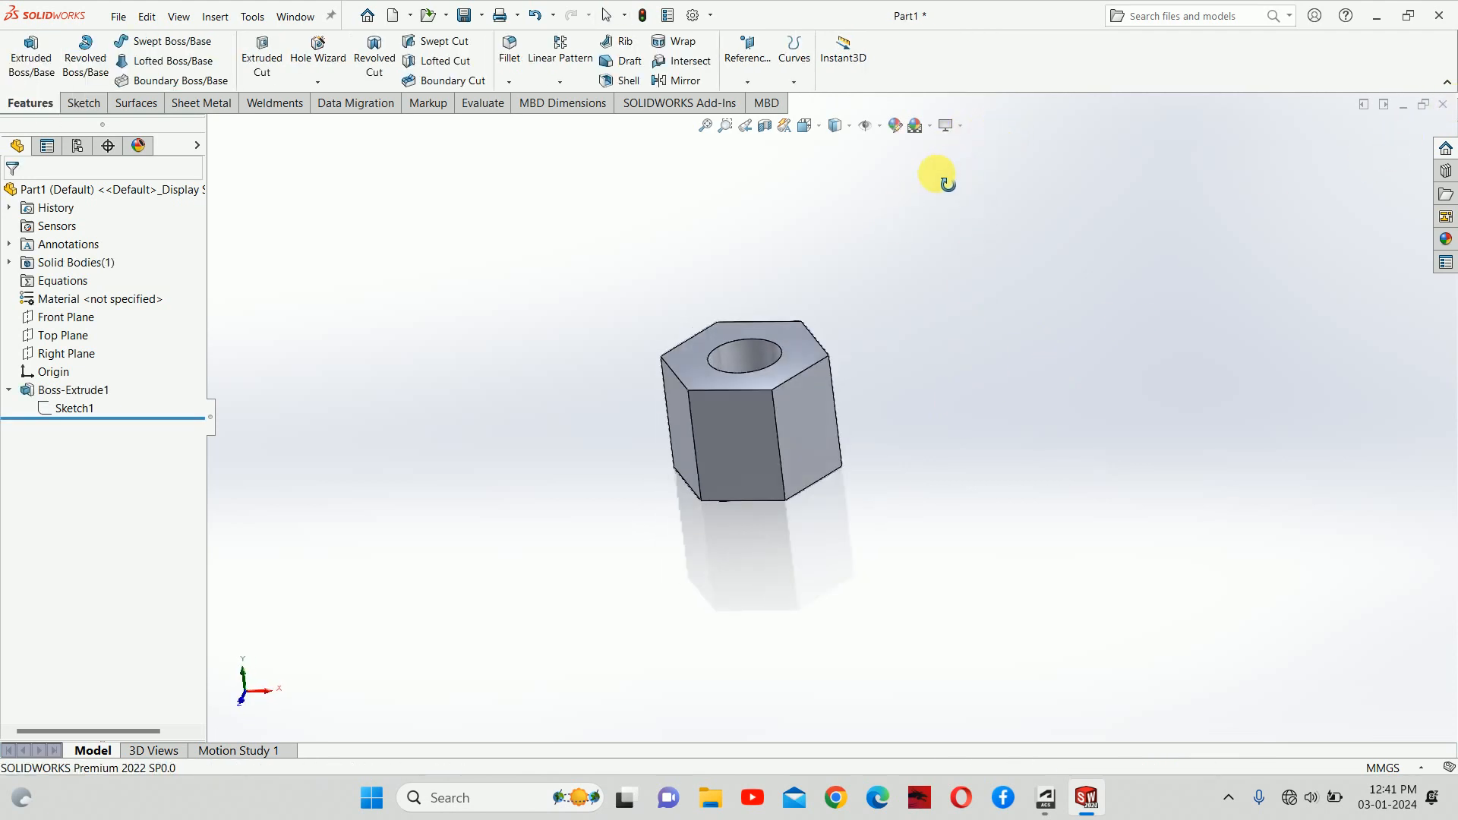
pyautogui.click(86, 408)
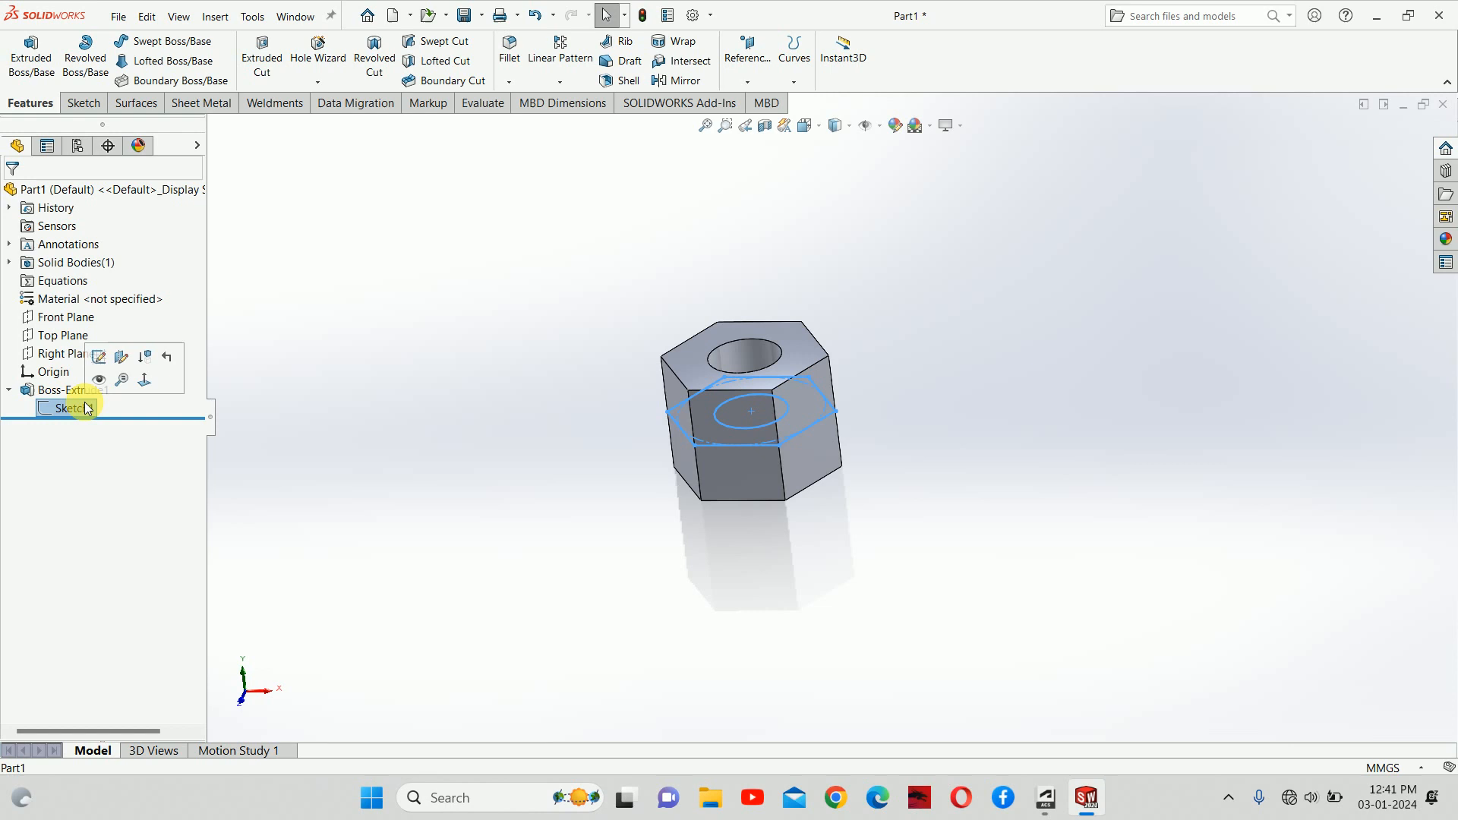
pyautogui.click(99, 357)
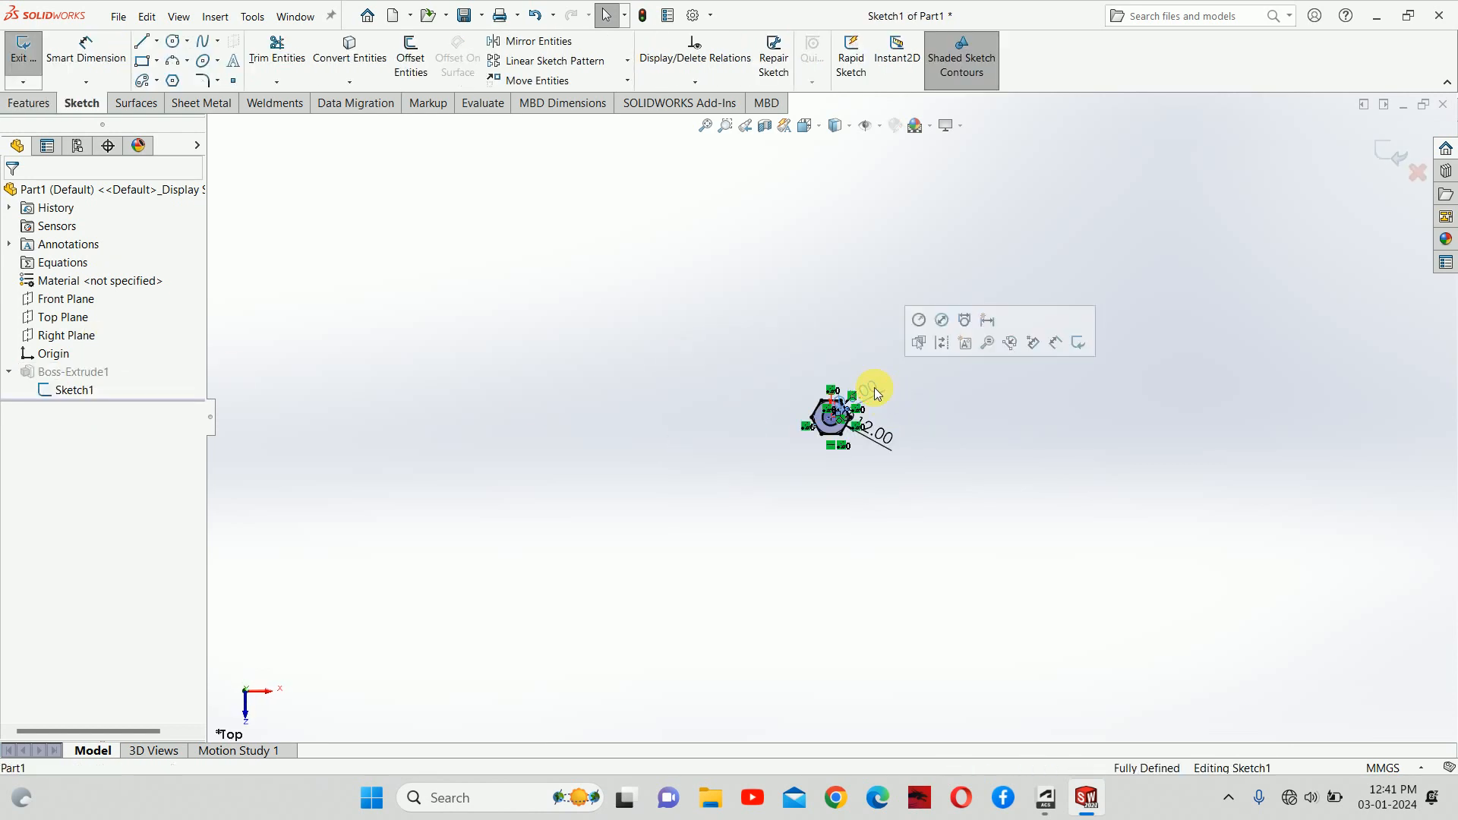
pyautogui.doubleClick(873, 387)
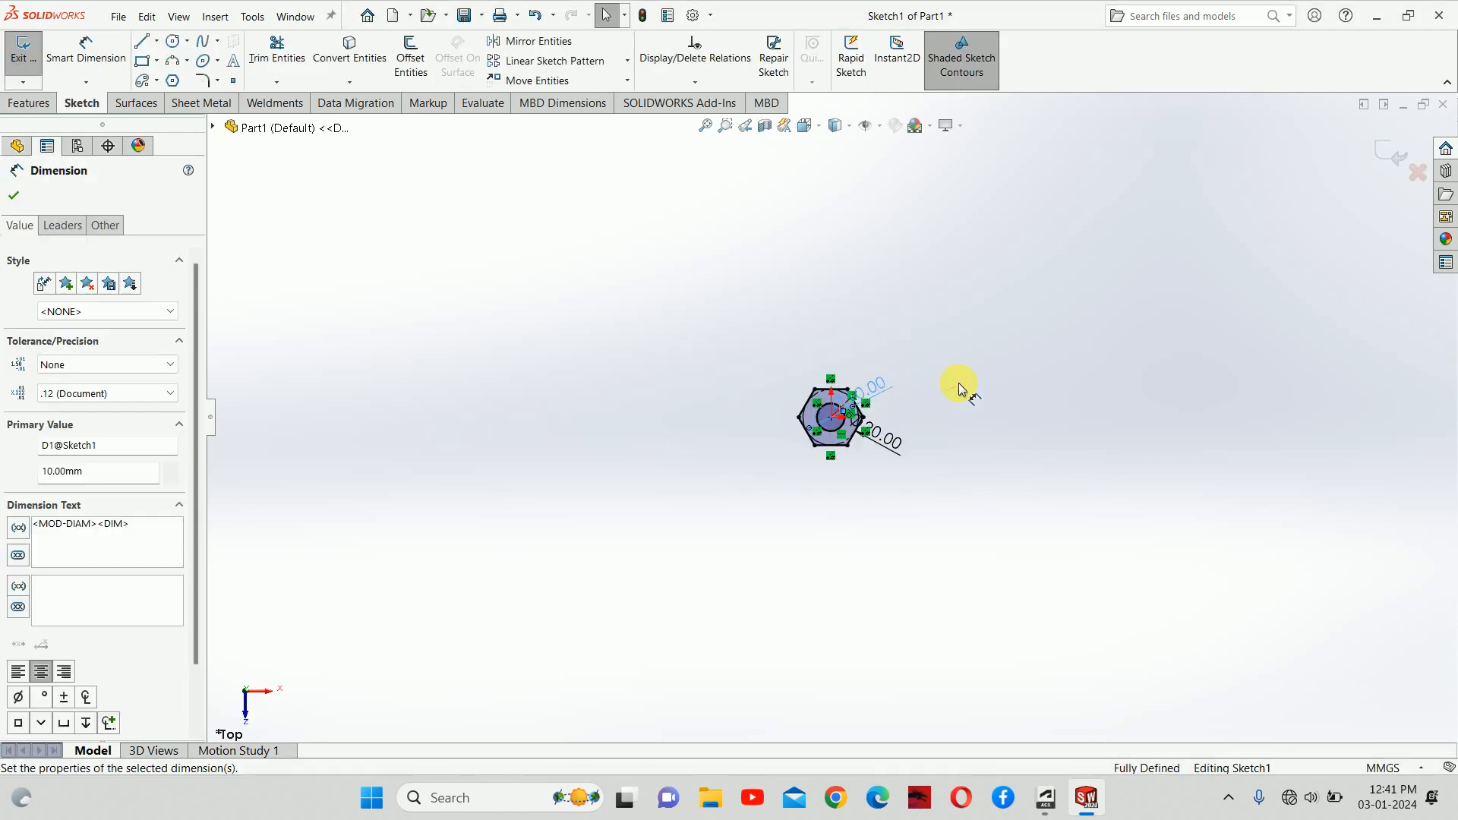
pyautogui.click(1383, 146)
# Step: Orbit the rebuilt nut to inspect its hex side faces from several angles
pyautogui.moveTo(895, 445); pyautogui.dragTo(907, 218, button='middle')
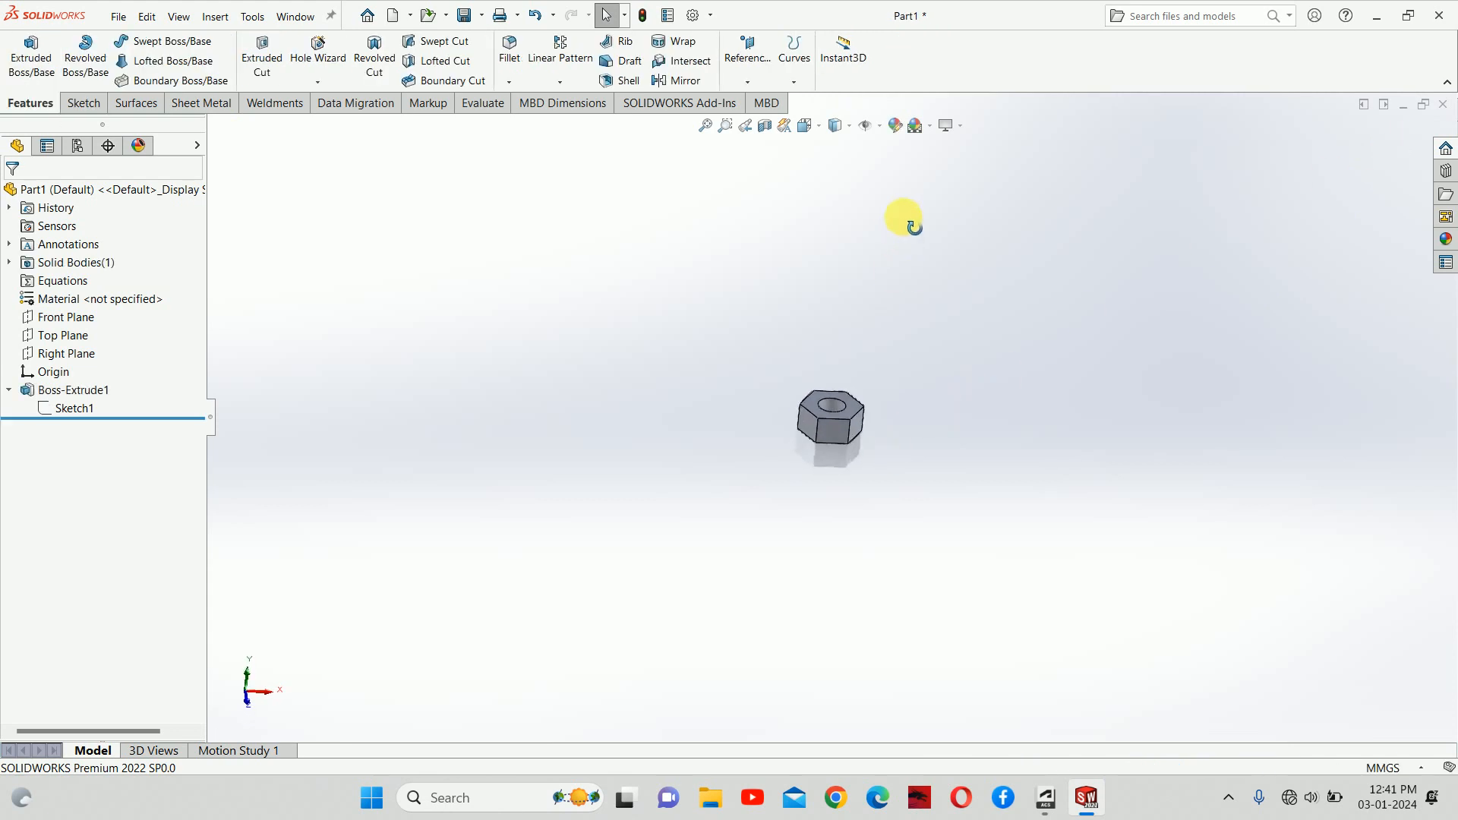
pyautogui.scroll(-5, 851, 393)
pyautogui.moveTo(812, 455); pyautogui.dragTo(963, 431, button='middle')
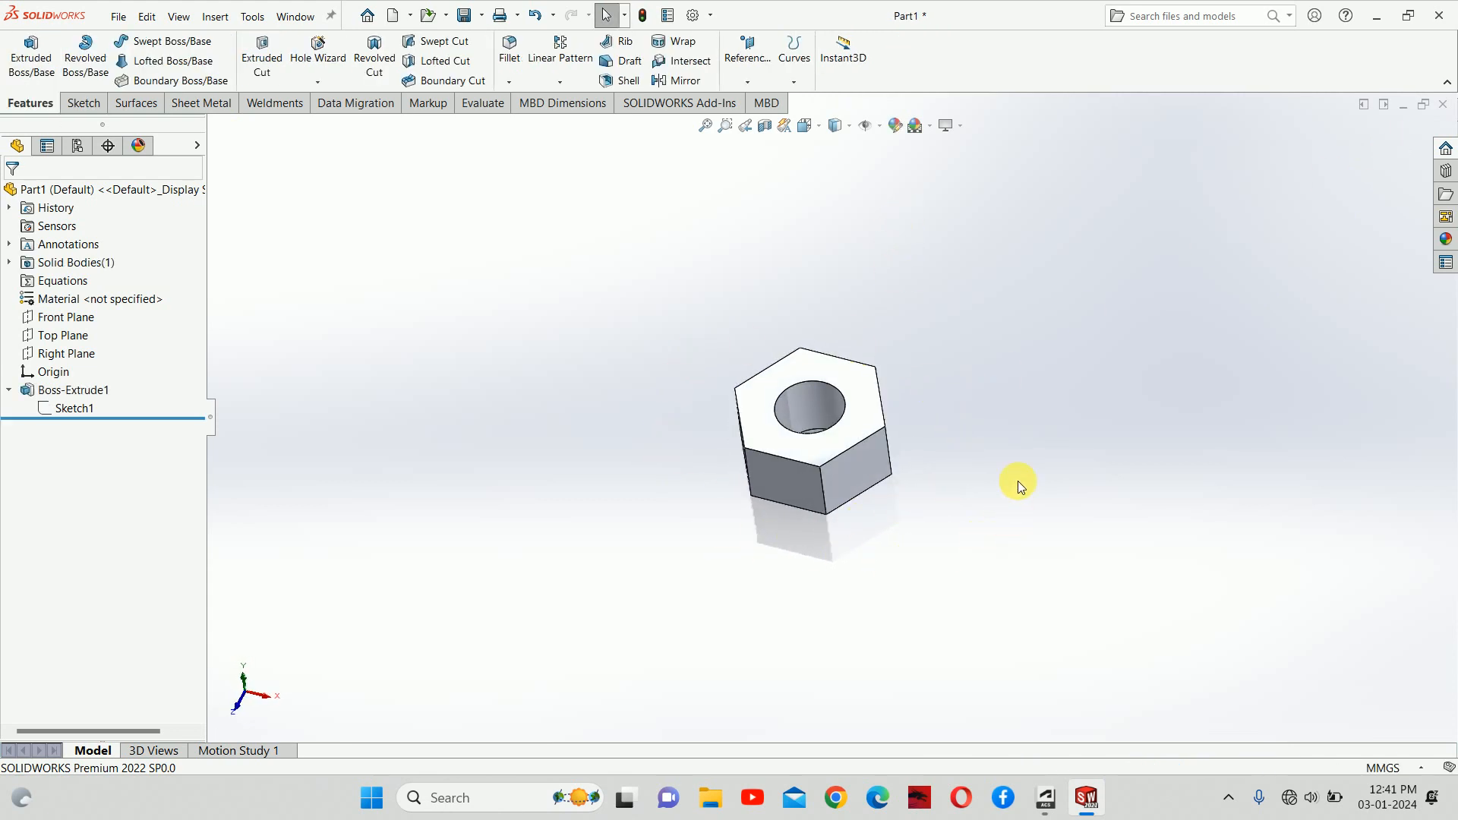
pyautogui.moveTo(955, 421); pyautogui.dragTo(978, 357, button='middle')
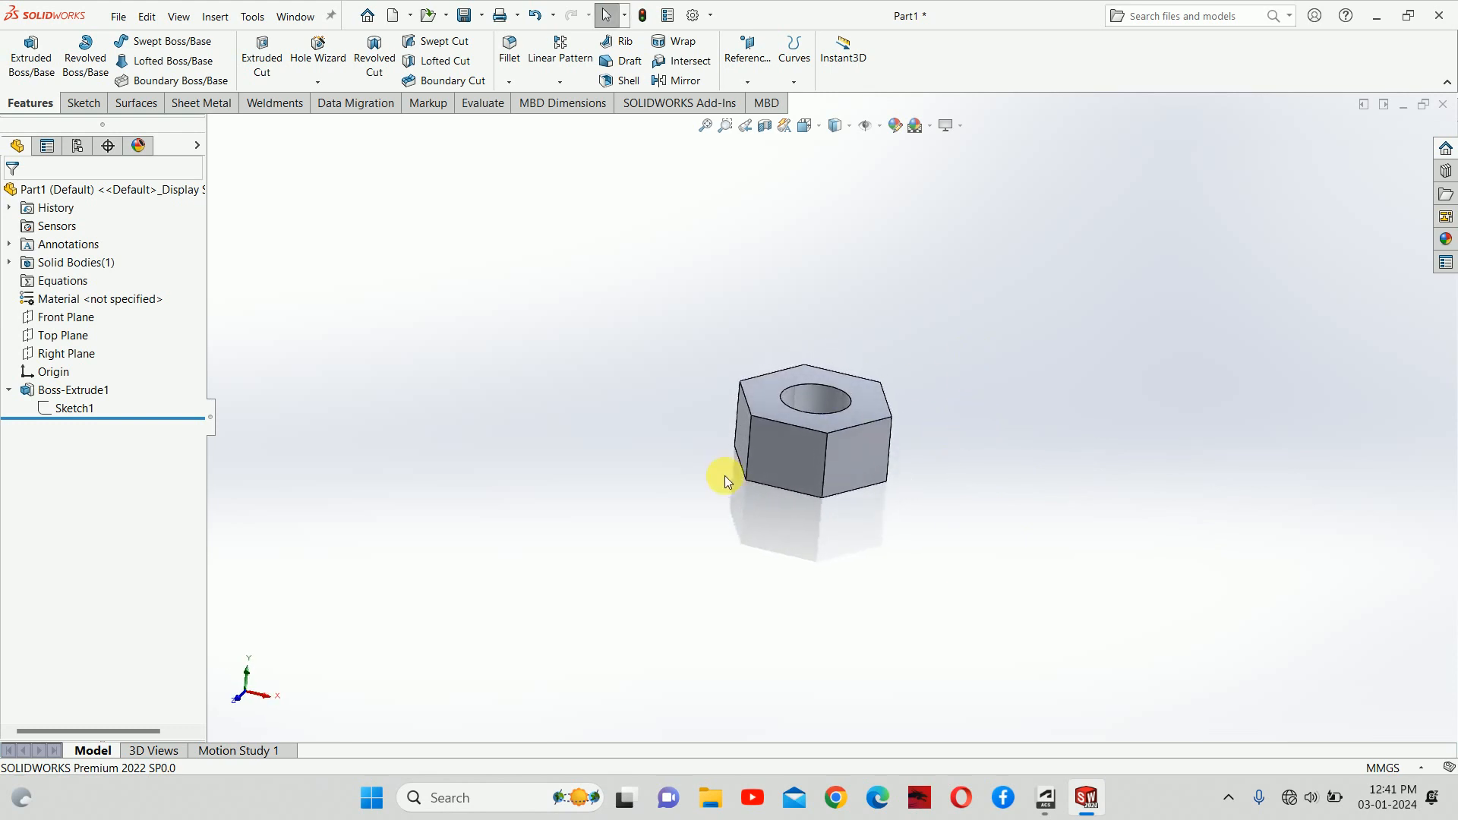
pyautogui.moveTo(722, 479)
pyautogui.mouseDown(button='middle')
pyautogui.moveTo(800, 403)
pyautogui.moveTo(758, 582)
pyautogui.moveTo(727, 503)
pyautogui.mouseUp(button='middle')
pyautogui.scroll(-2, 729, 494)
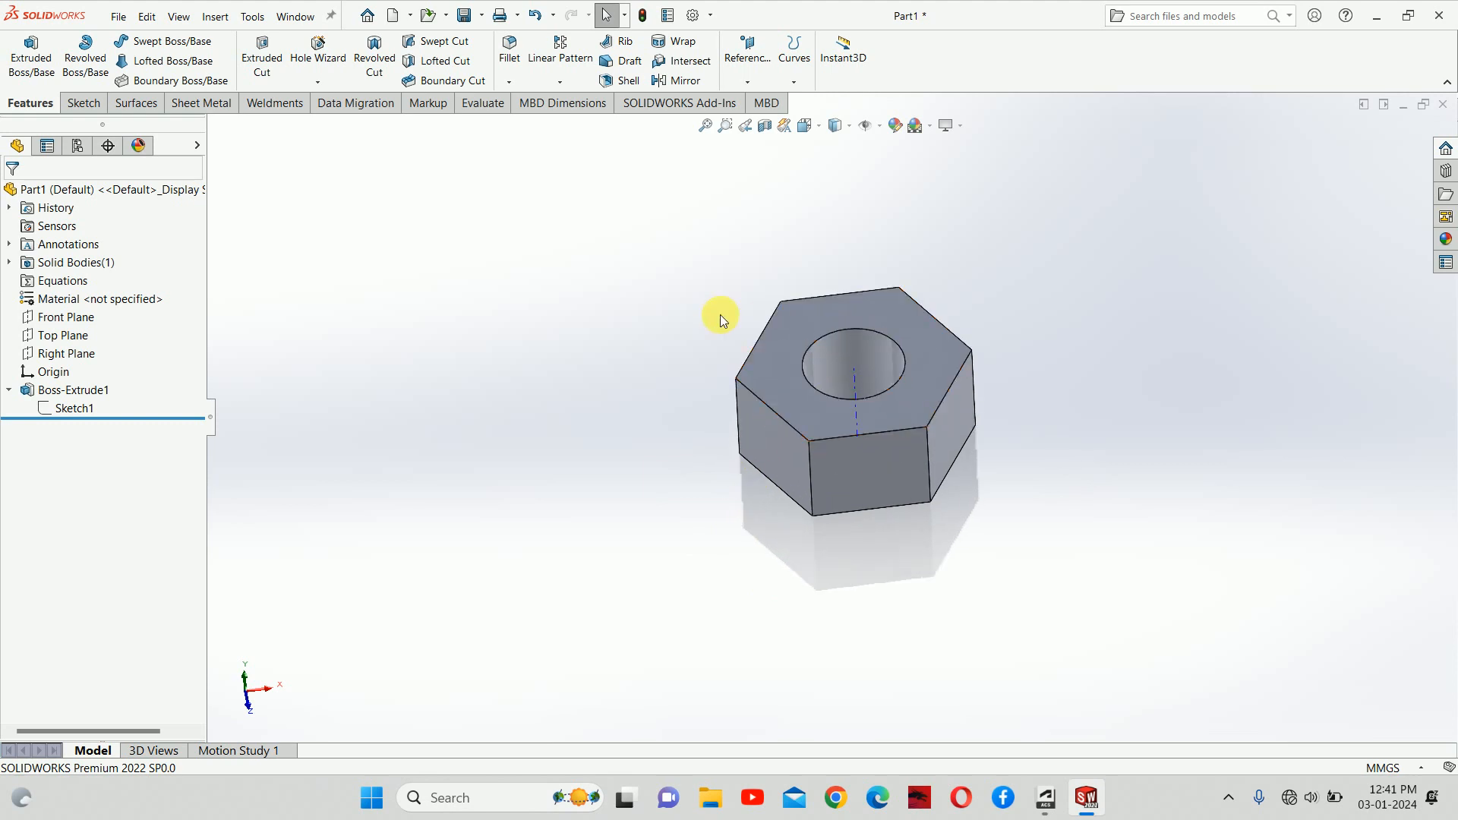
pyautogui.click(326, 84)
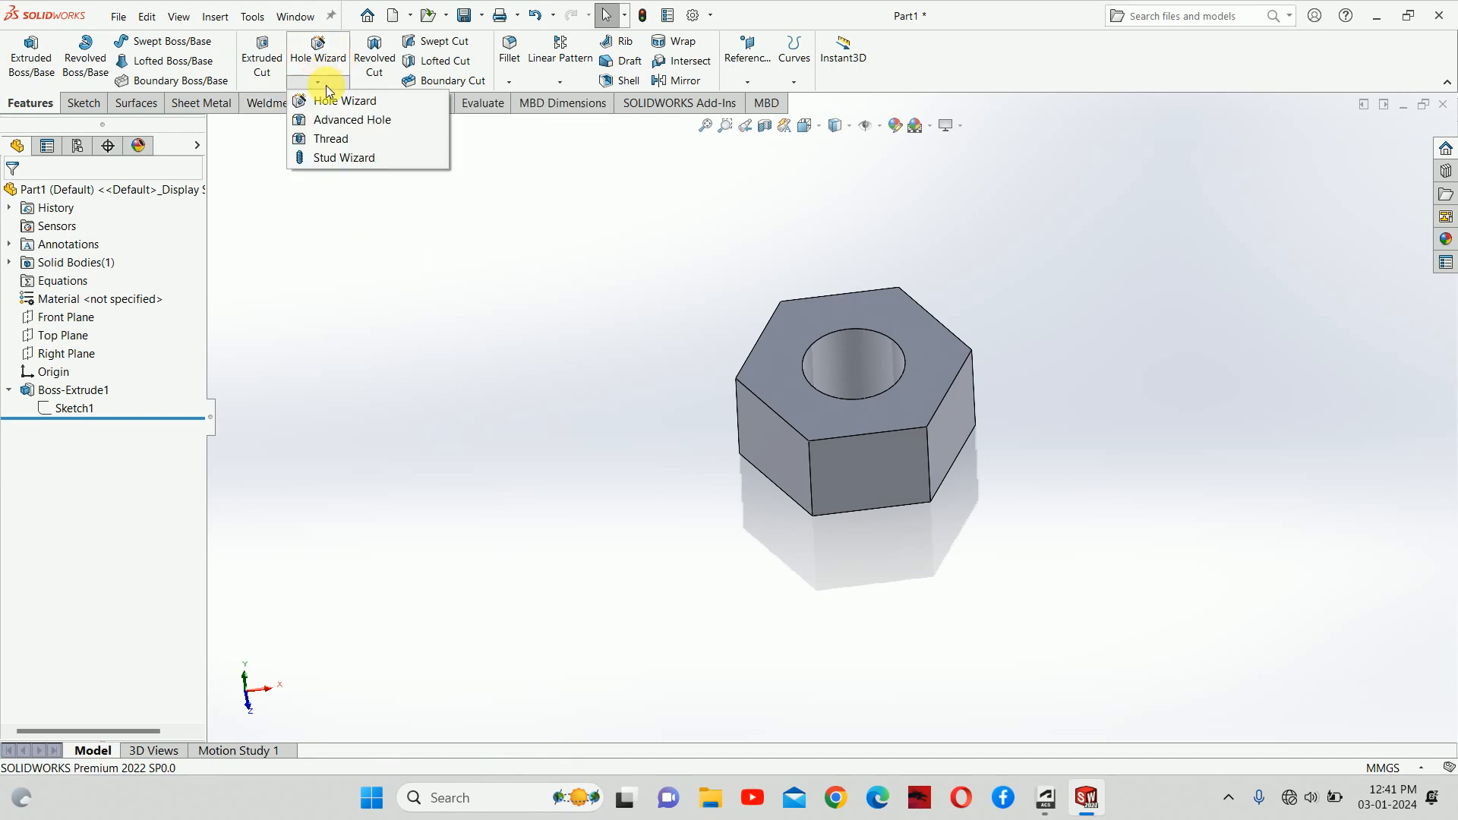
# Step: Start a Thread feature on the nut, dismiss the nominal profile warning, and pick the hole's top edge
pyautogui.click(327, 140)
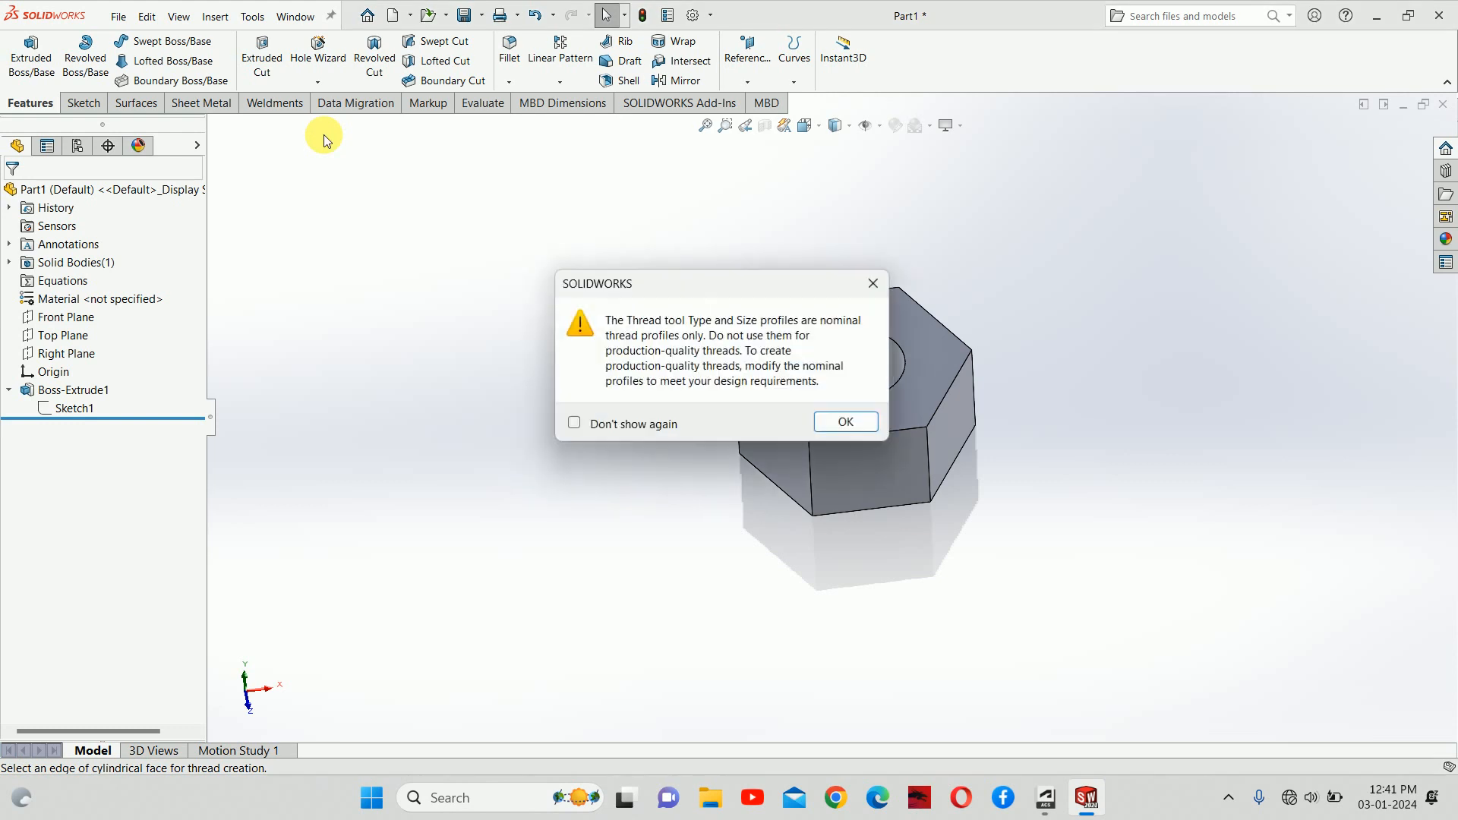
pyautogui.click(835, 422)
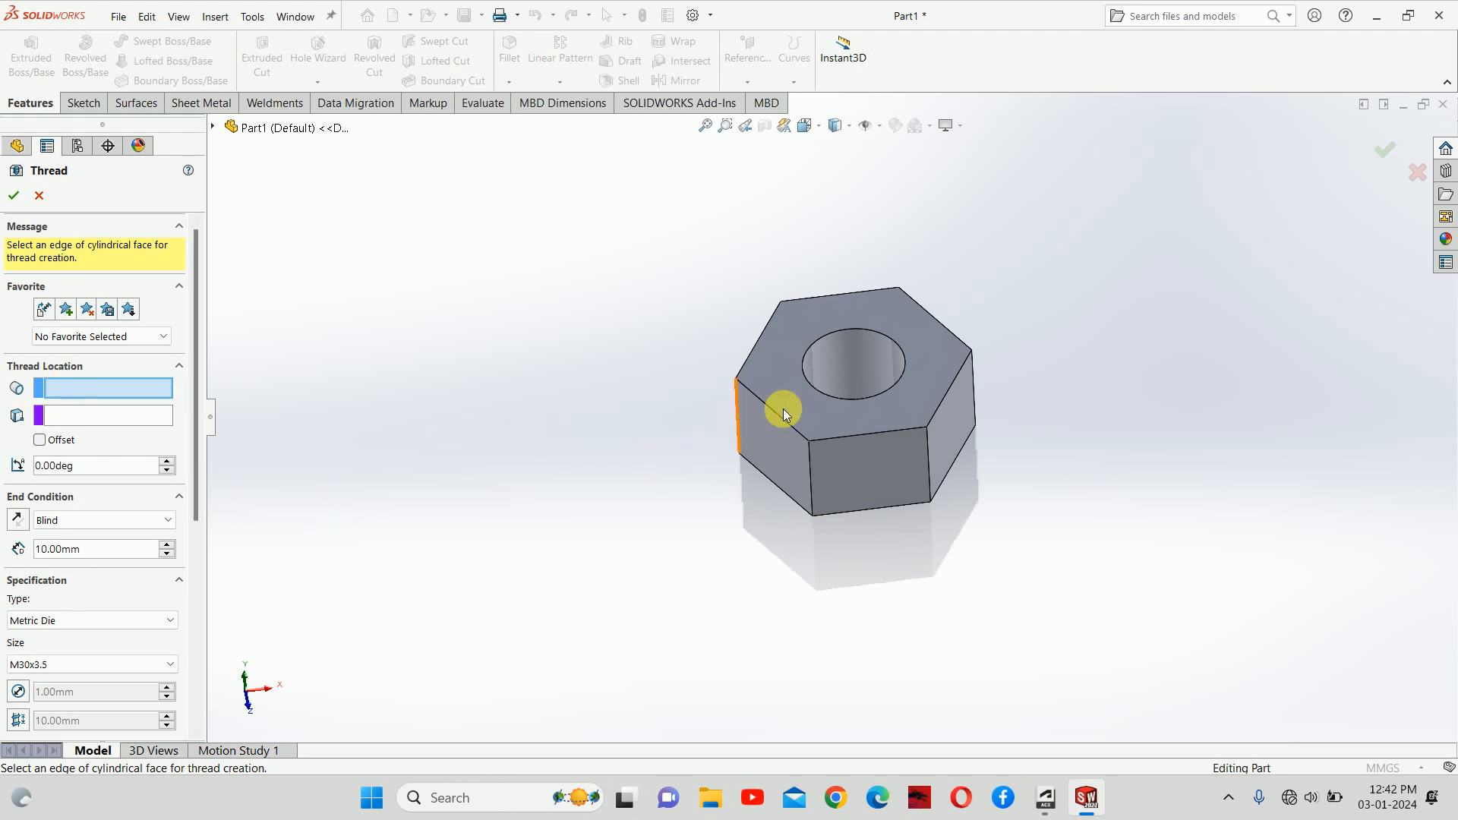
pyautogui.click(858, 329)
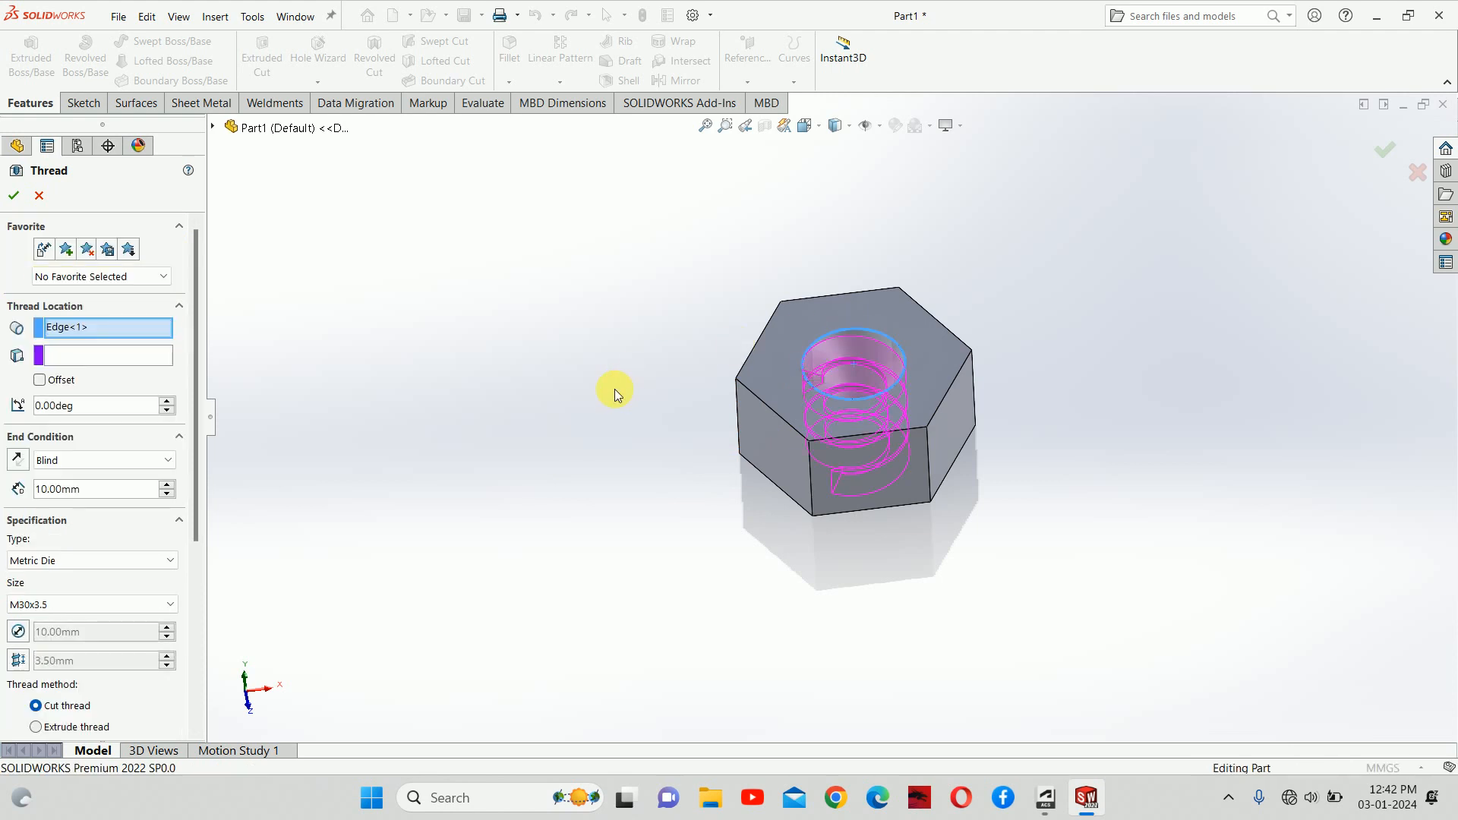
# Step: Orbit the nut to inspect the M30x3.5 thread preview running through the hole
pyautogui.scroll(-3, 878, 405)
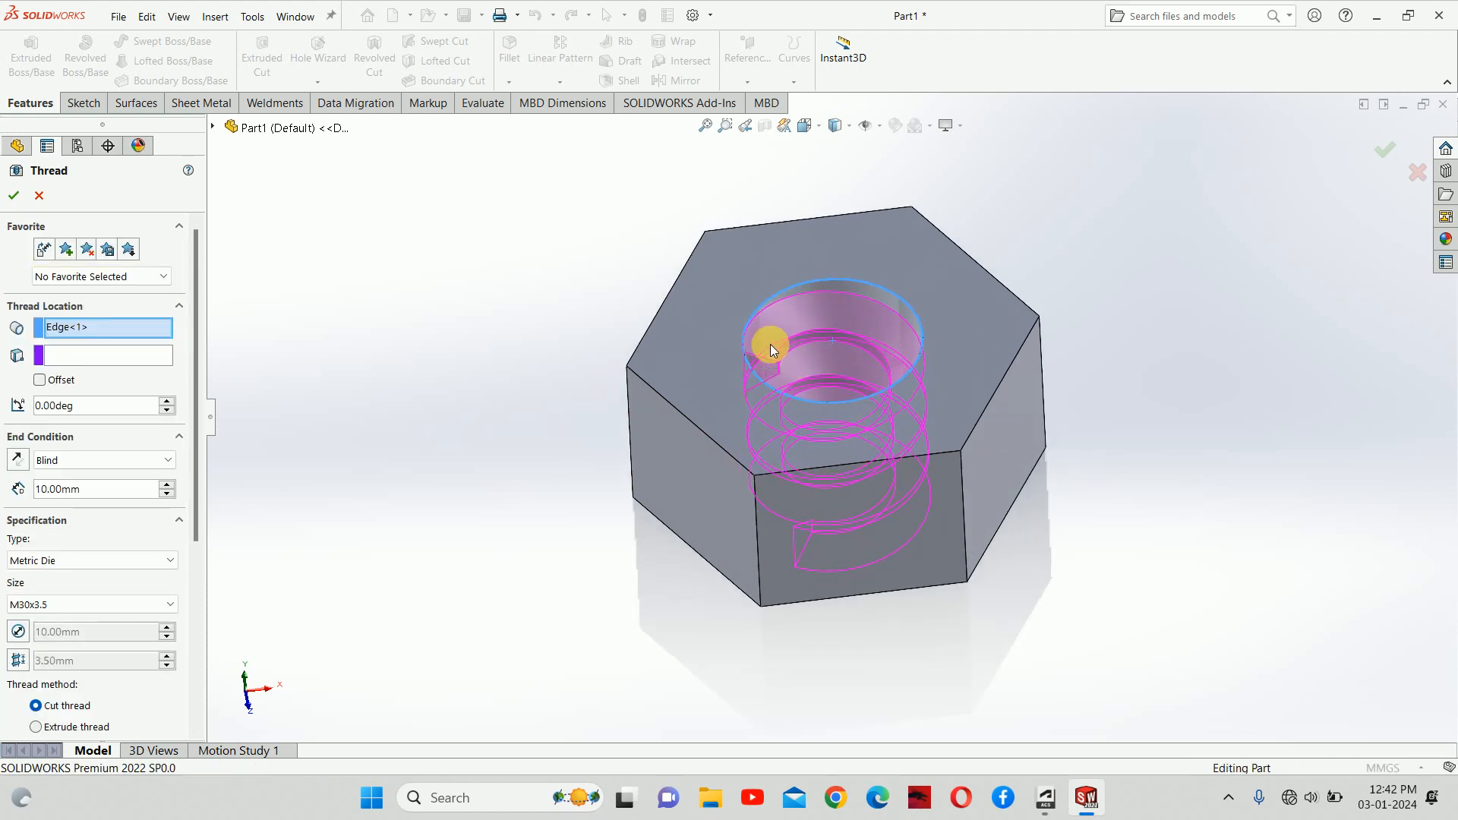
pyautogui.moveTo(771, 348); pyautogui.dragTo(741, 436, button='middle')
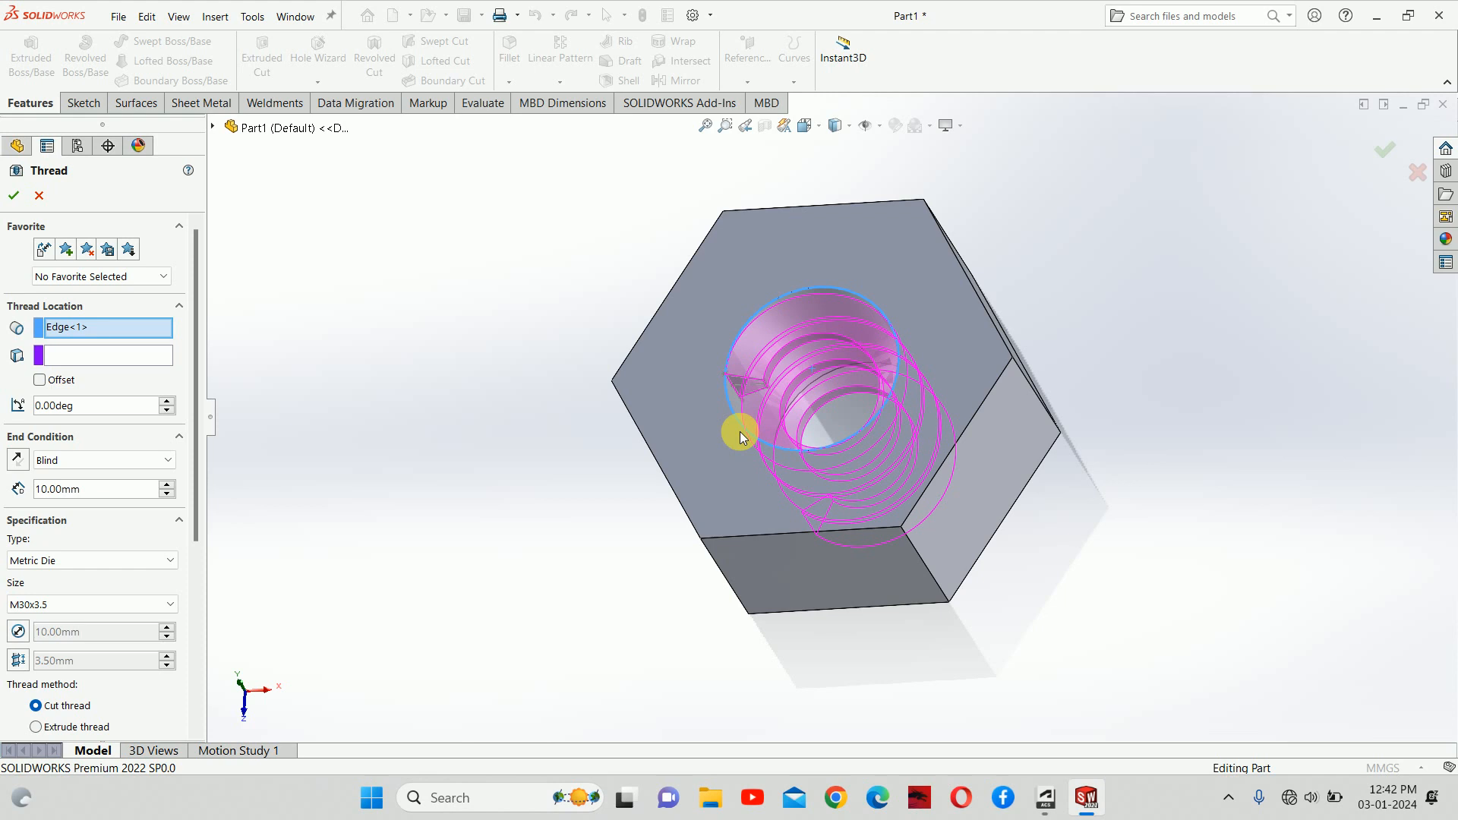
pyautogui.moveTo(775, 449); pyautogui.dragTo(881, 460, button='middle')
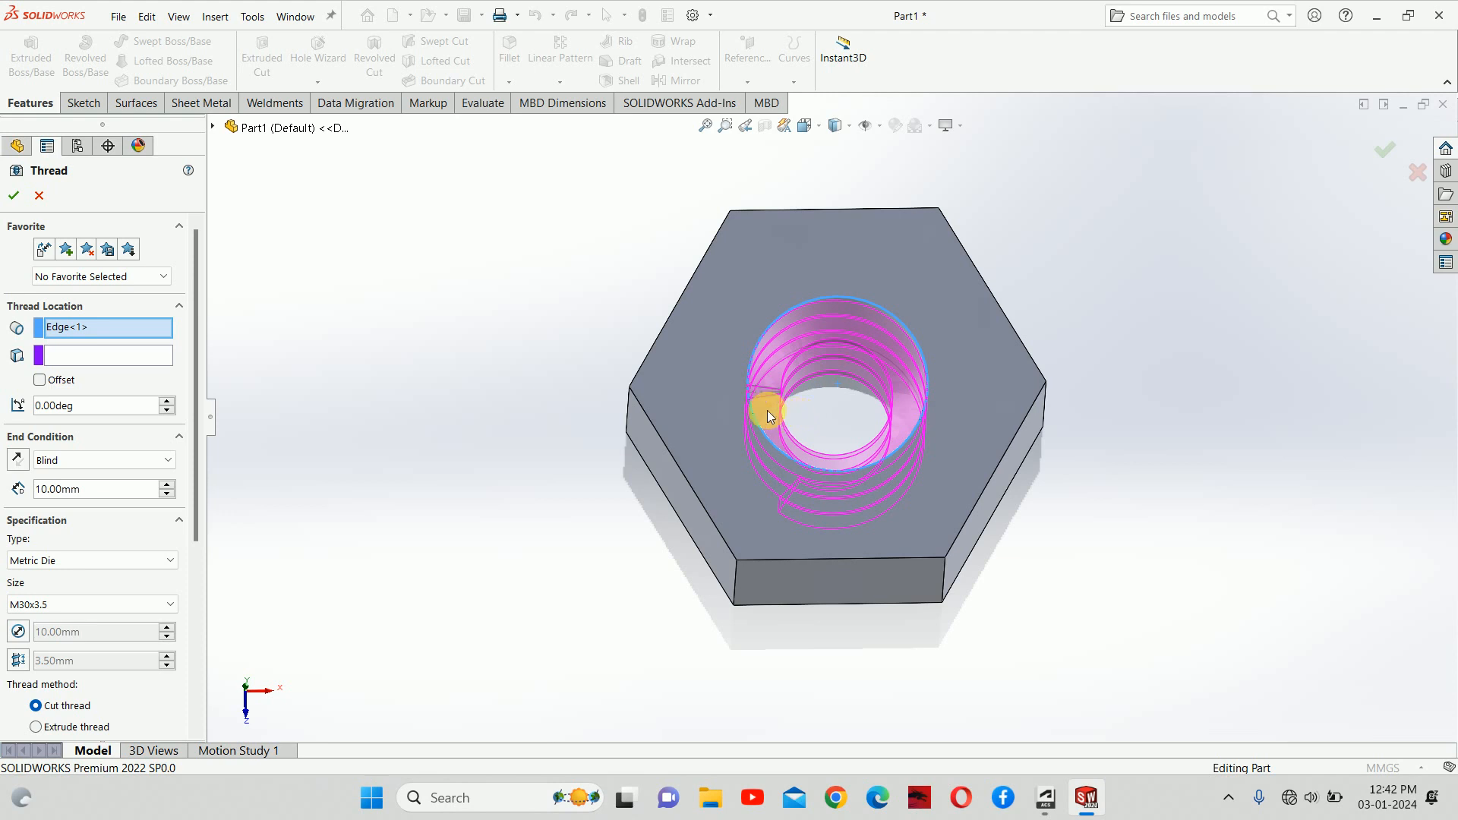
pyautogui.moveTo(758, 403); pyautogui.dragTo(742, 374, button='middle')
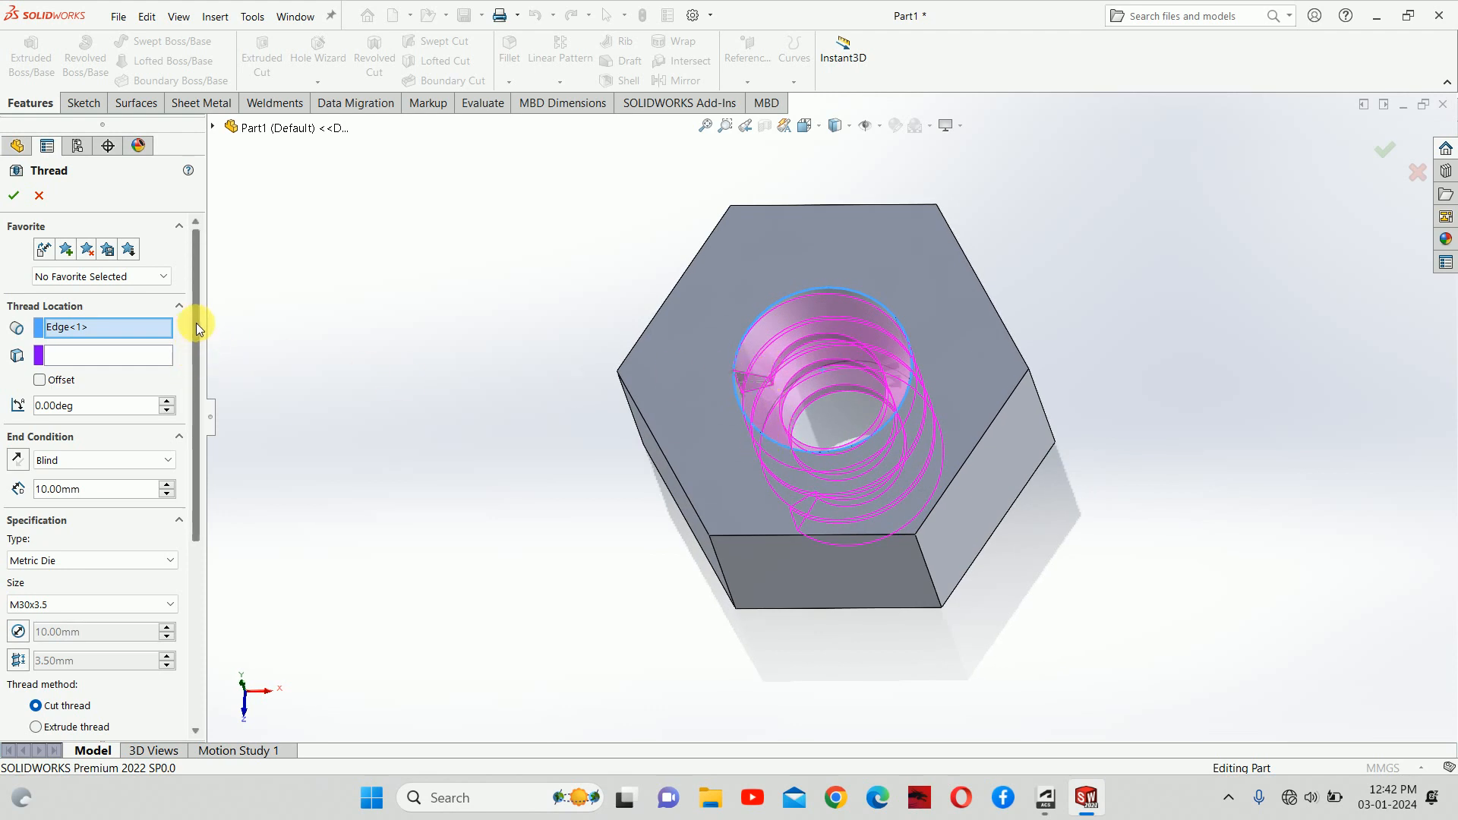
pyautogui.moveTo(196, 322); pyautogui.dragTo(190, 381)
pyautogui.moveTo(534, 521); pyautogui.dragTo(543, 253, button='middle')
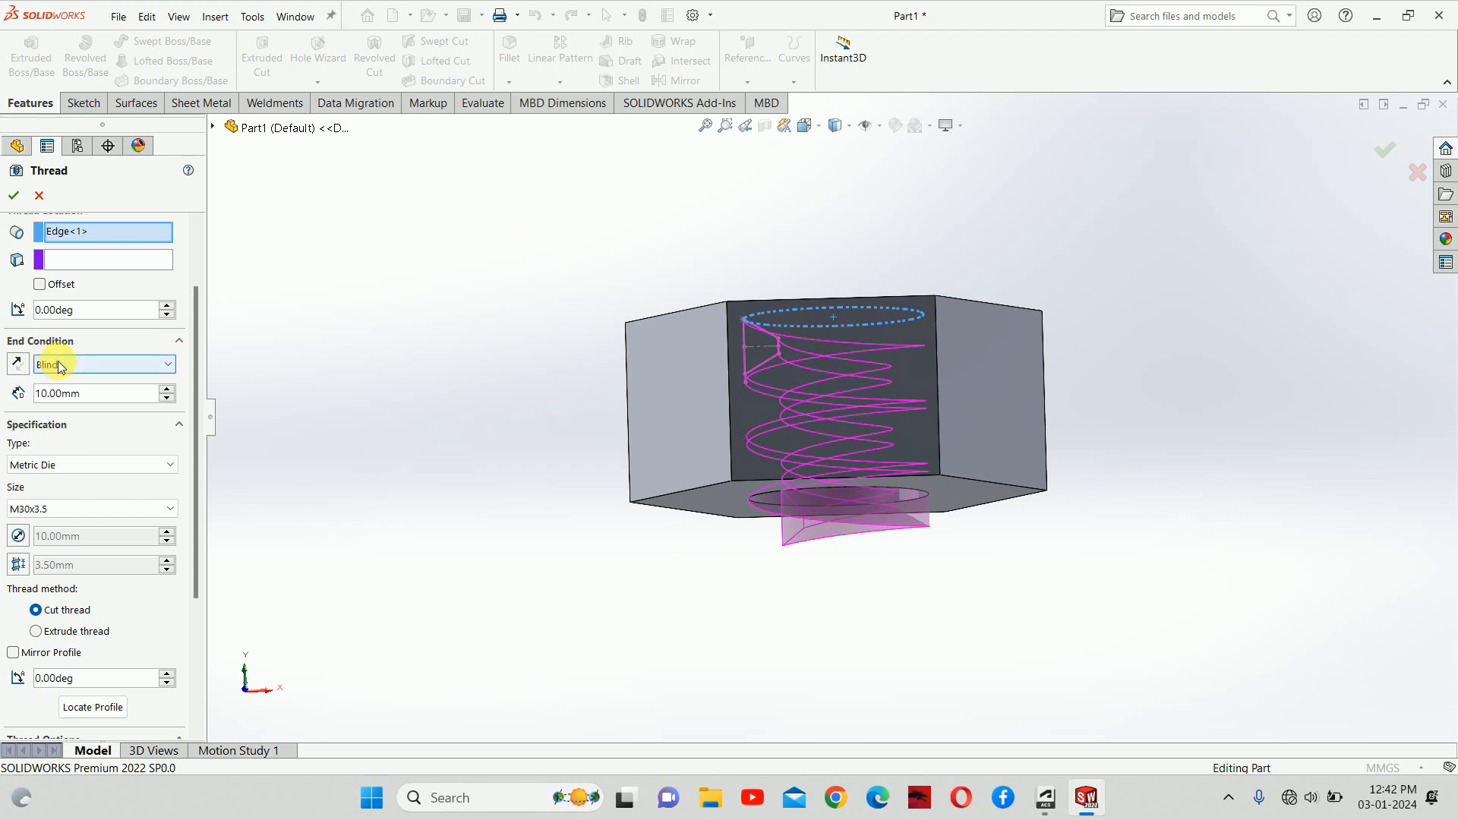
# Step: Change the thread type from Metric Die to Metric Tap
pyautogui.click(57, 466)
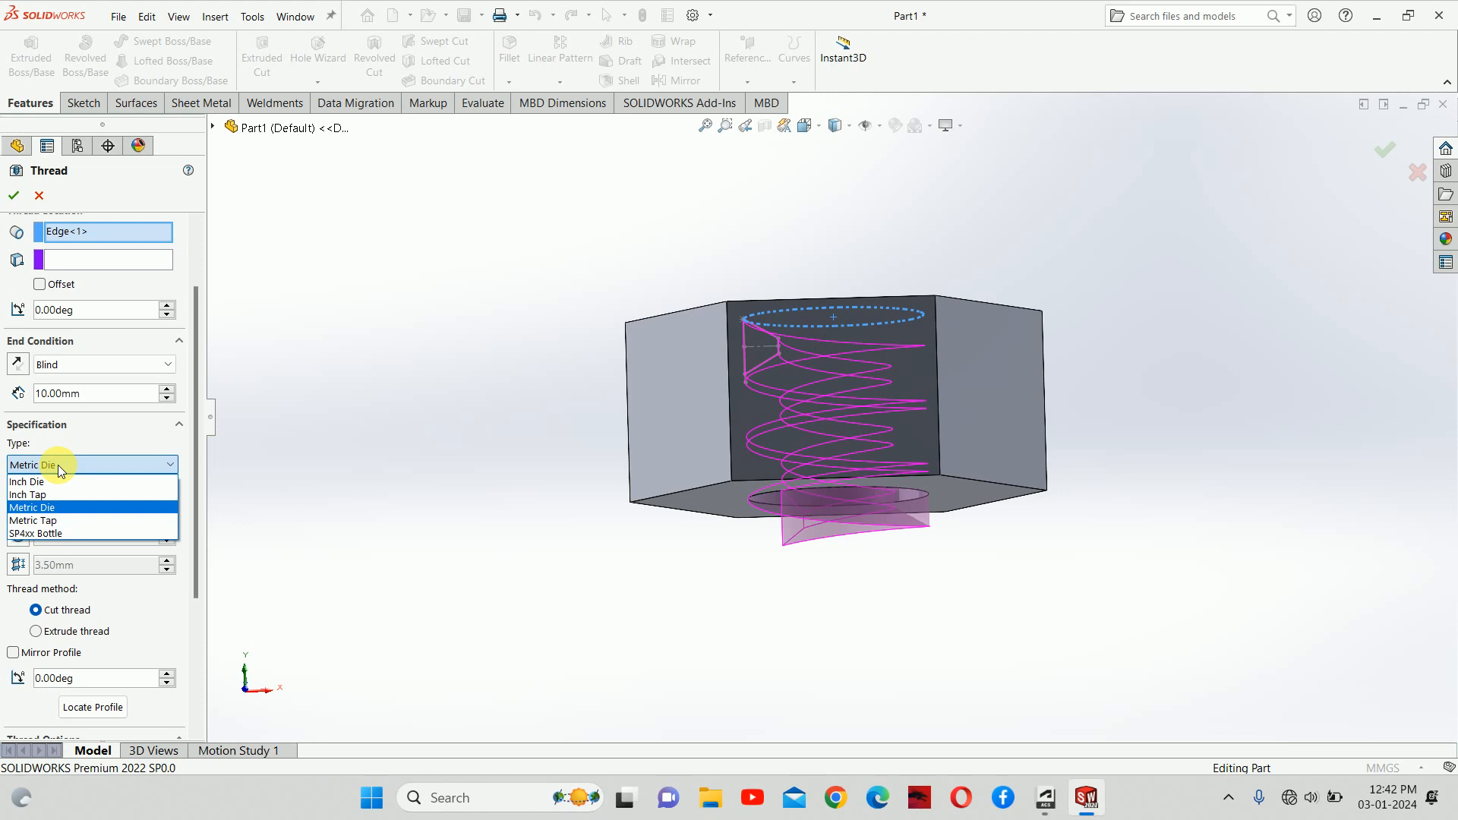
pyautogui.click(34, 519)
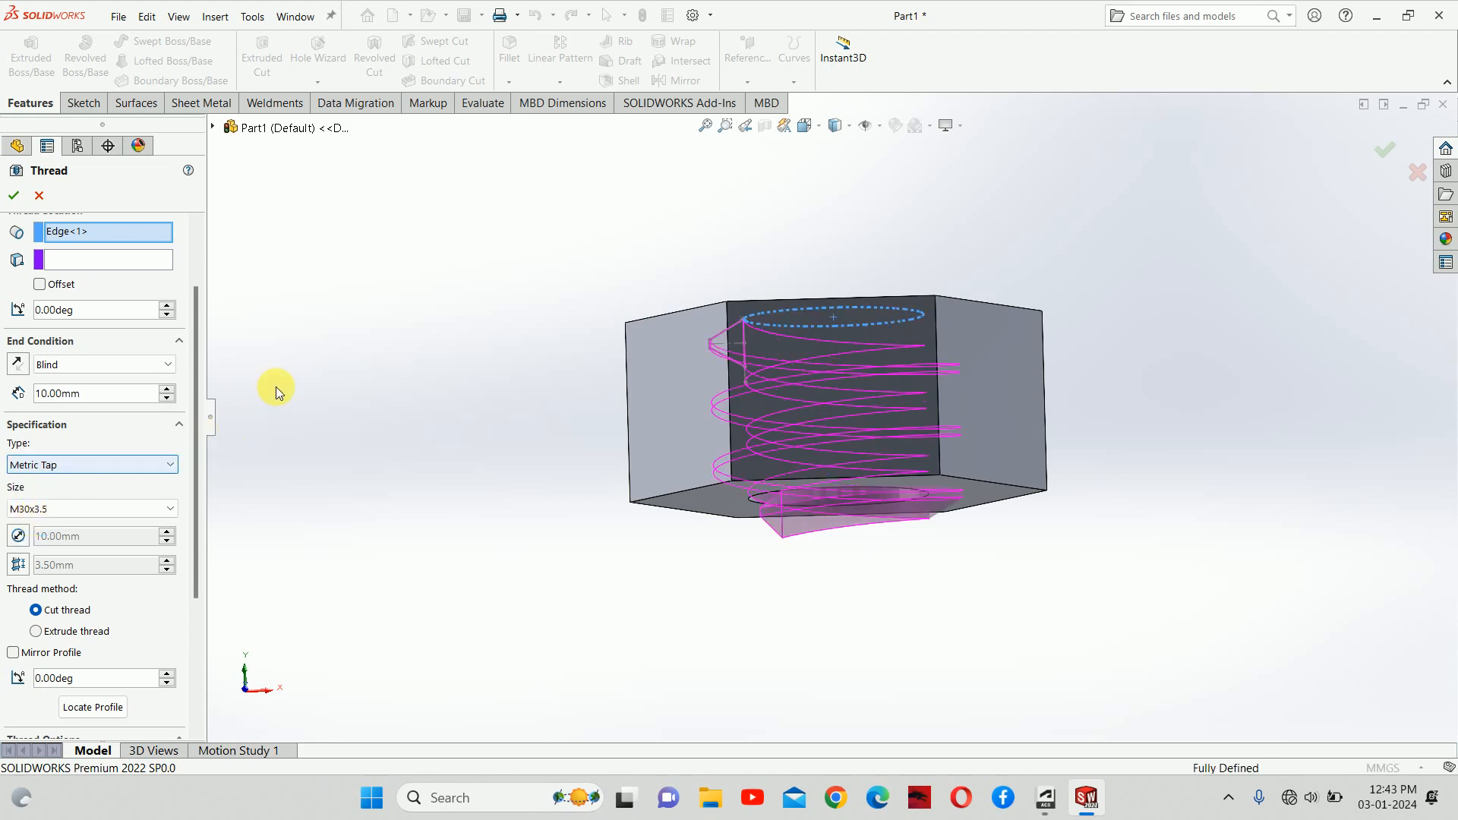
# Step: Orbit the nut to show its top face and the Metric Tap thread preview
pyautogui.moveTo(325, 342); pyautogui.dragTo(287, 548, button='middle')
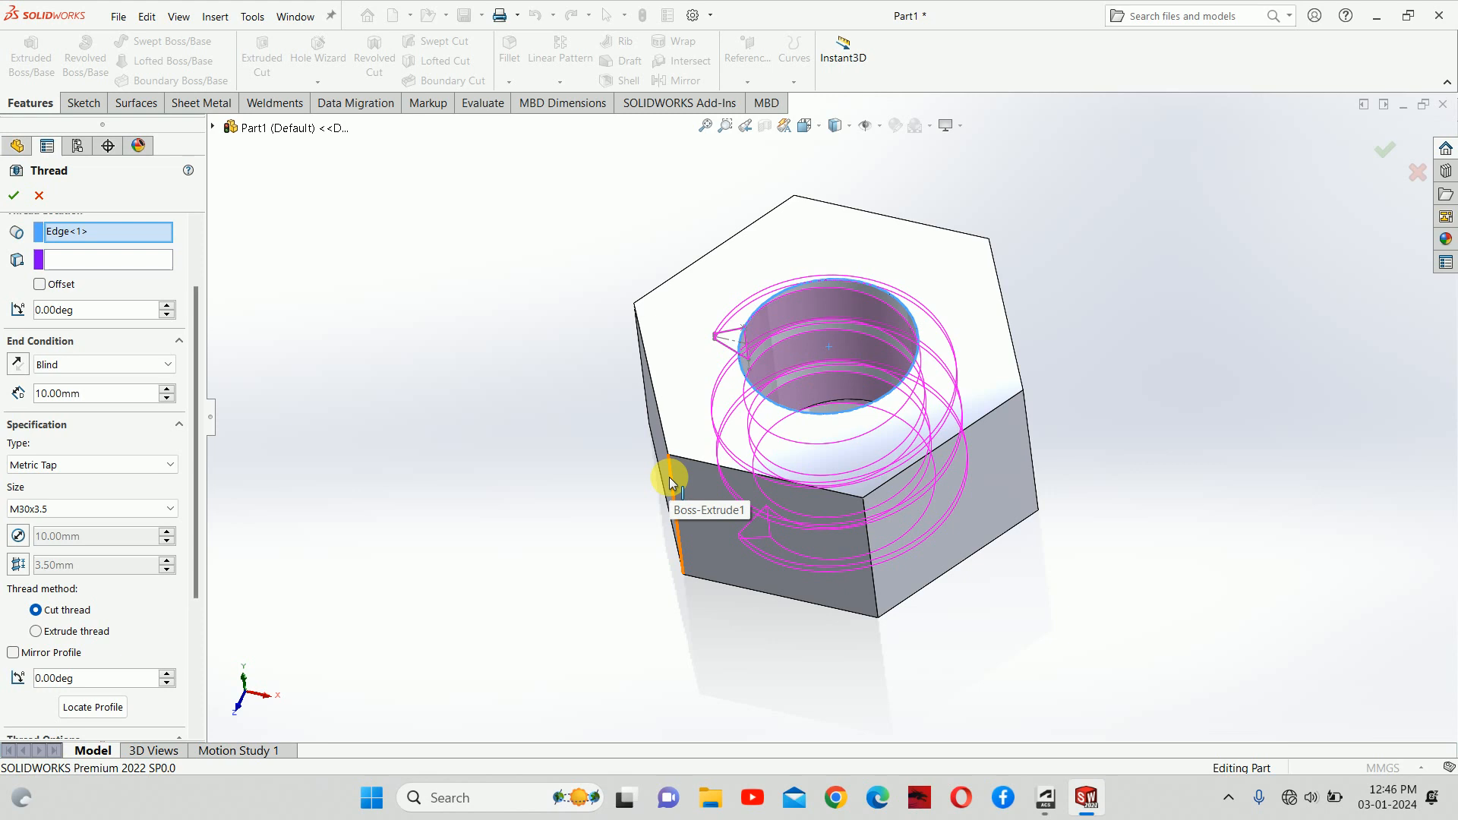
# Step: Launch Paint and set the Pencil tool to 4px thickness
pyautogui.press('super')
pyautogui.write('pai')
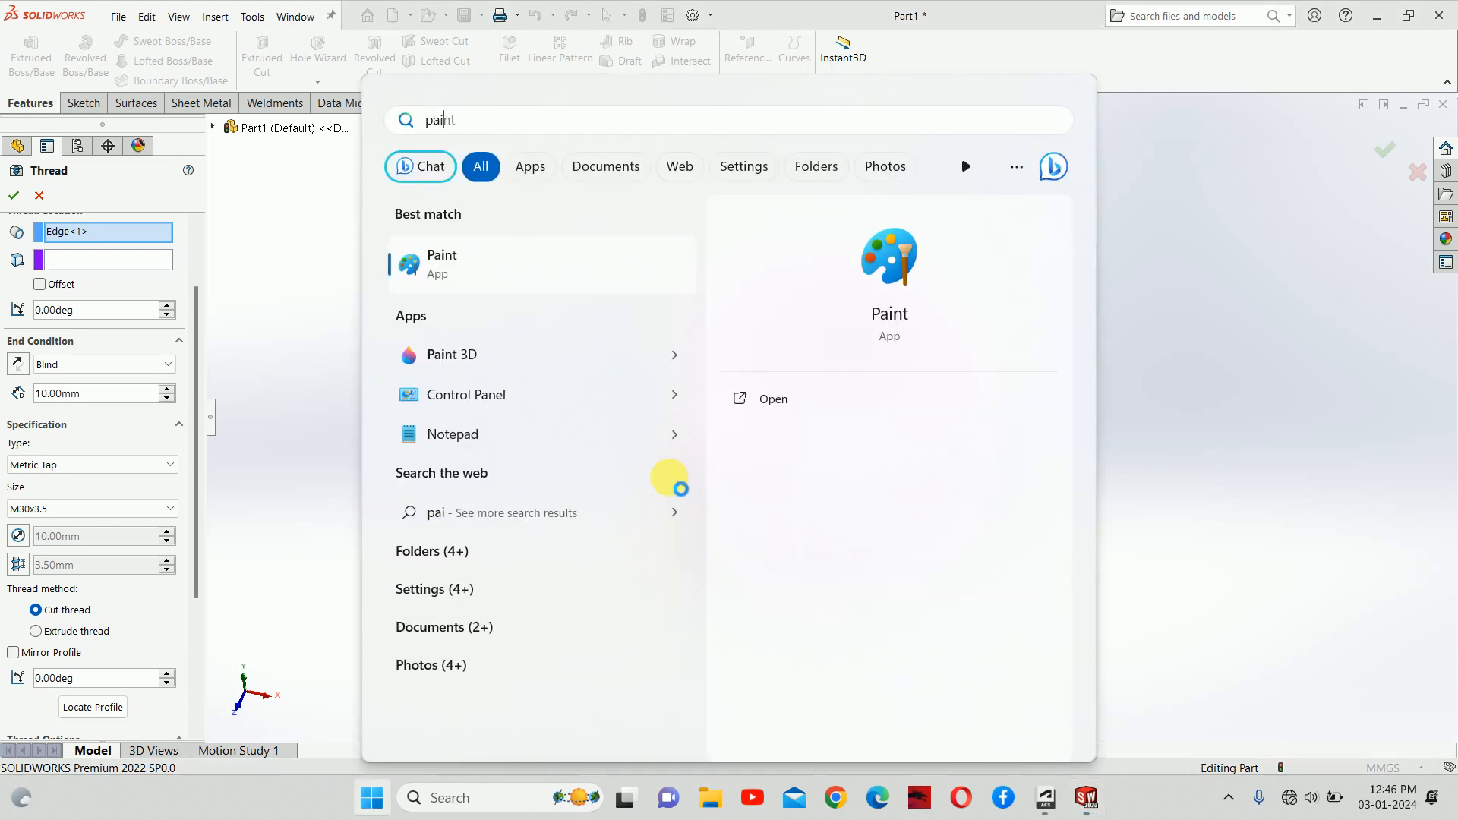
pyautogui.press('Return')
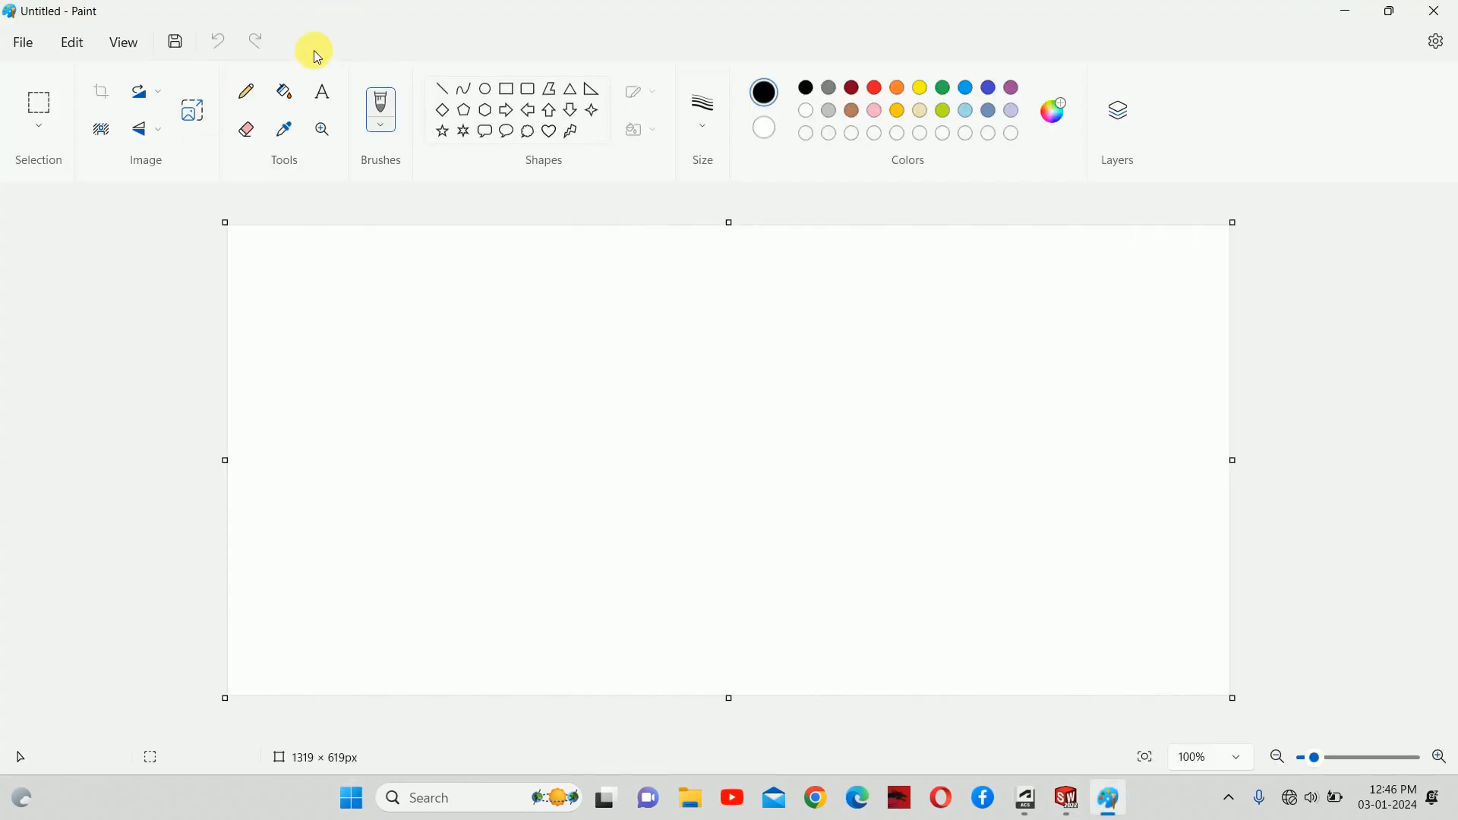
pyautogui.click(246, 92)
pyautogui.click(703, 113)
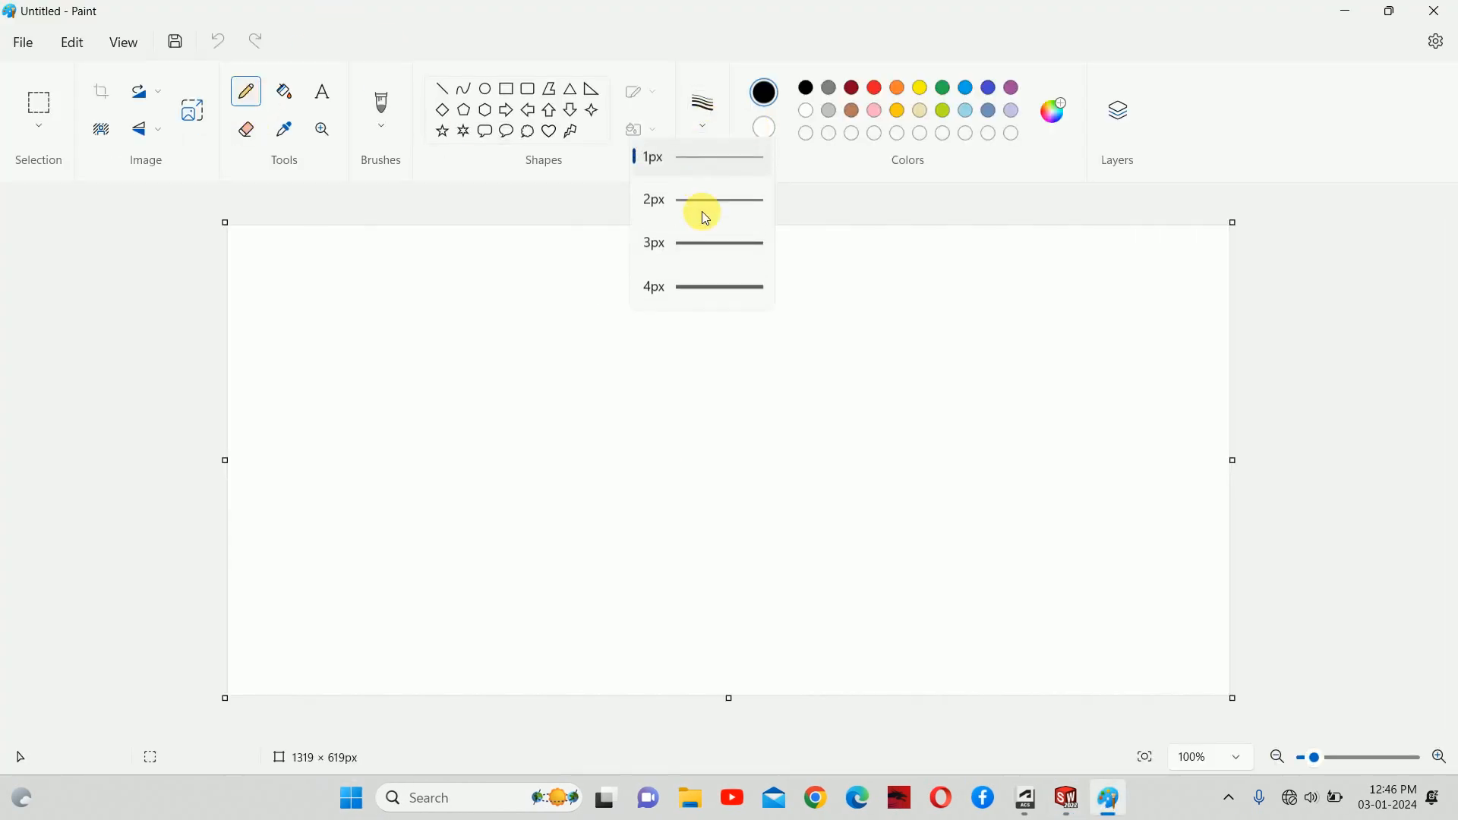
pyautogui.click(699, 290)
# Step: Sketch a headed shaft with a handle, down and up arrows, and a loop at its end
pyautogui.moveTo(553, 334)
pyautogui.mouseDown()
pyautogui.moveTo(612, 330)
pyautogui.moveTo(570, 479)
pyautogui.moveTo(543, 477)
pyautogui.mouseUp()
pyautogui.click(616, 372)
pyautogui.moveTo(619, 373)
pyautogui.mouseDown()
pyautogui.moveTo(856, 374)
pyautogui.moveTo(827, 417)
pyautogui.moveTo(615, 413)
pyautogui.mouseUp()
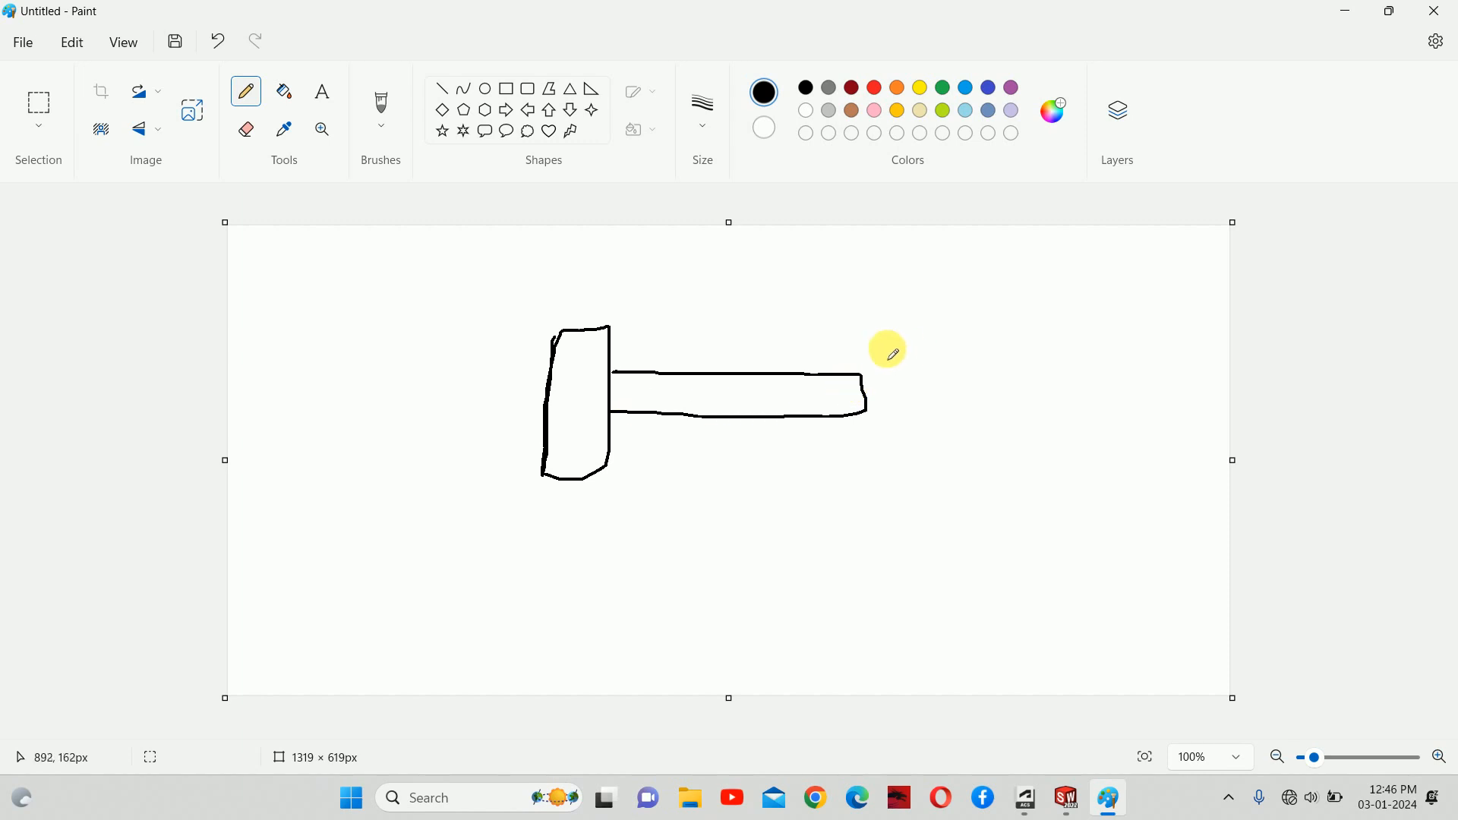
pyautogui.moveTo(889, 330); pyautogui.dragTo(896, 362)
pyautogui.moveTo(898, 414)
pyautogui.mouseDown()
pyautogui.moveTo(898, 448)
pyautogui.moveTo(879, 440)
pyautogui.moveTo(915, 427)
pyautogui.mouseUp()
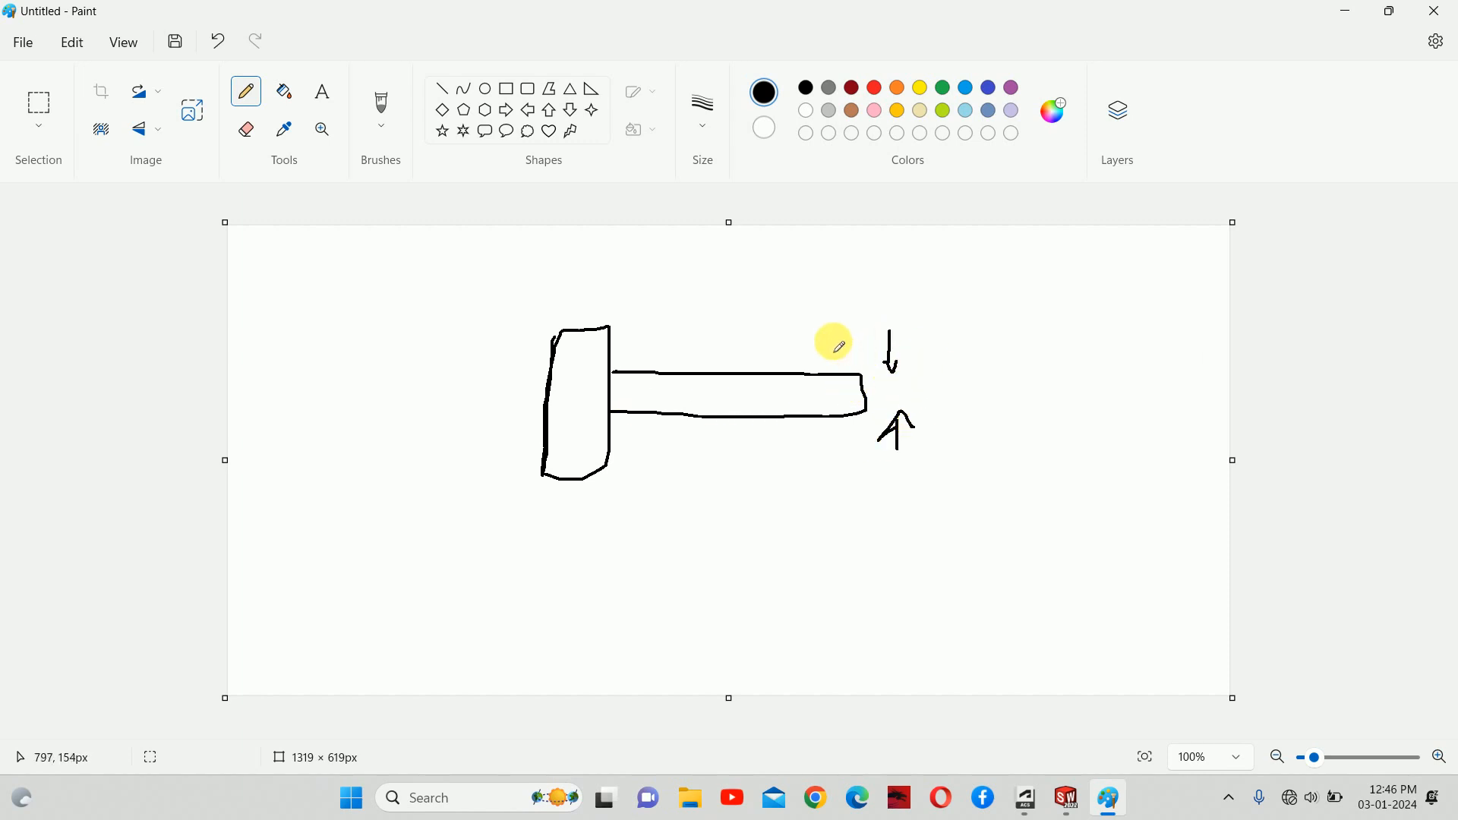
pyautogui.moveTo(858, 356)
pyautogui.mouseDown()
pyautogui.moveTo(861, 426)
pyautogui.moveTo(875, 399)
pyautogui.moveTo(863, 357)
pyautogui.mouseUp()
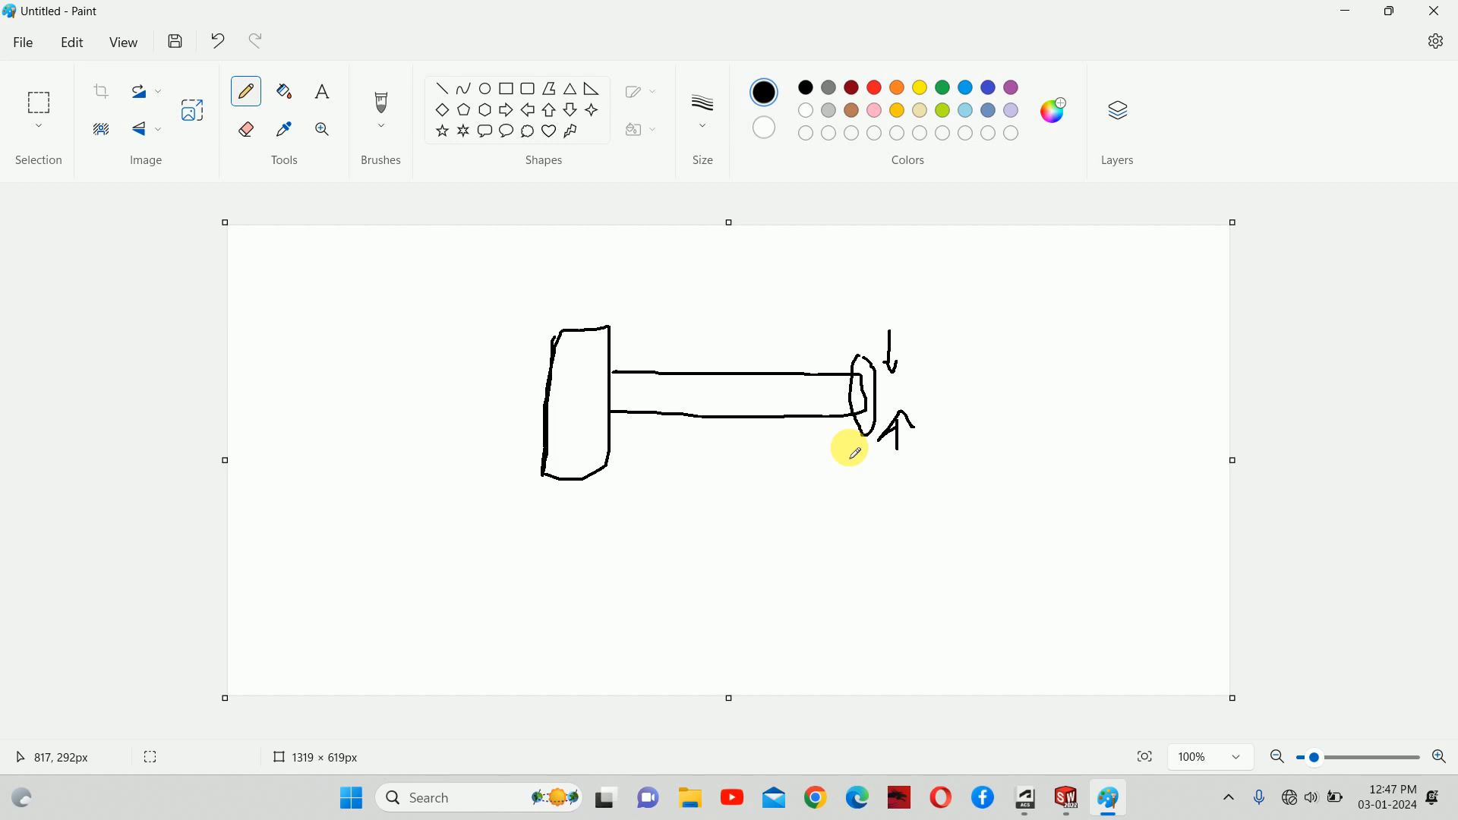
# Step: Close Paint without saving and set the thread type to Metric Die
pyautogui.click(1434, 11)
pyautogui.click(717, 469)
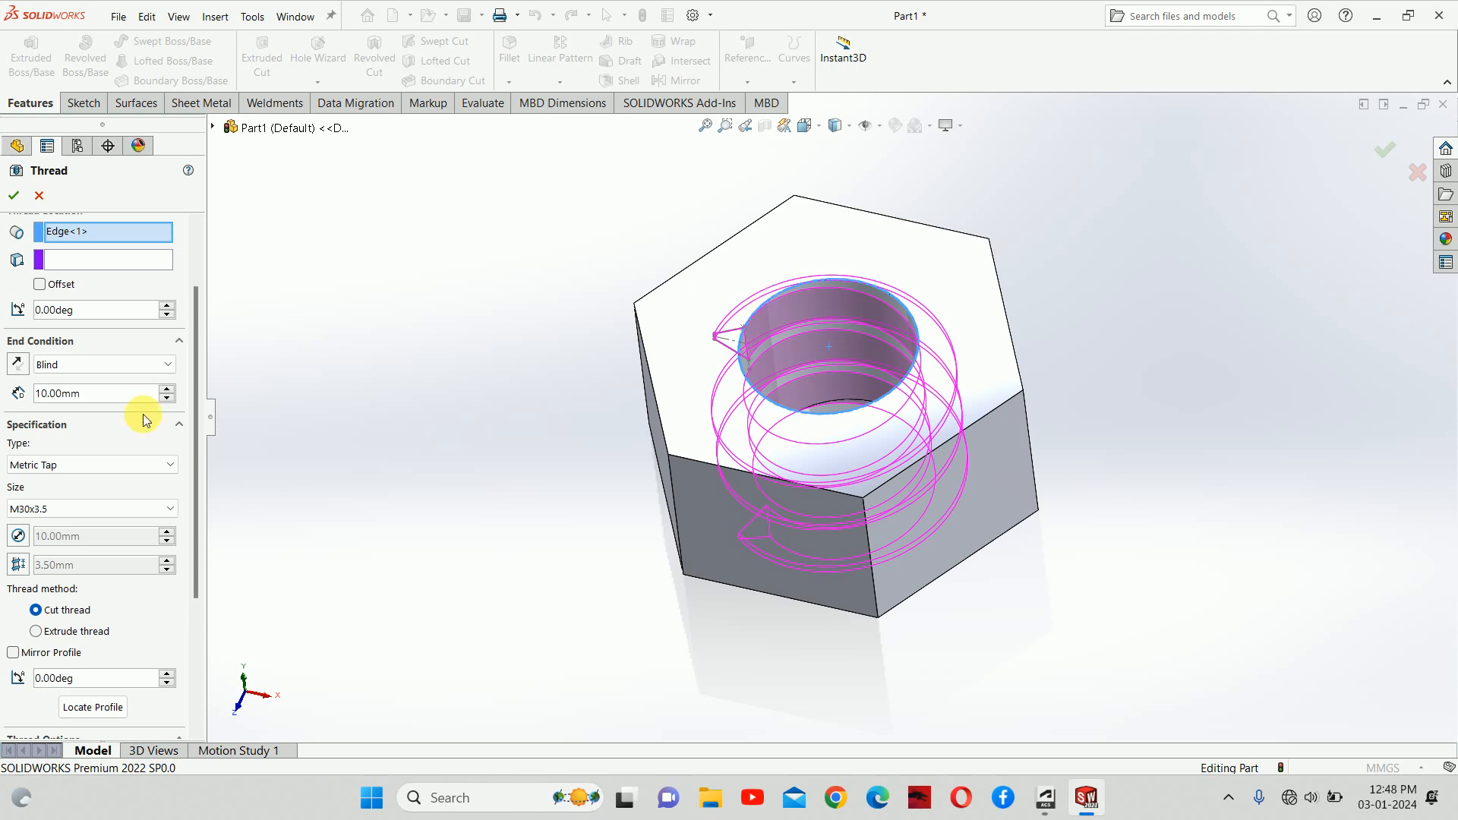
pyautogui.click(55, 463)
pyautogui.click(22, 507)
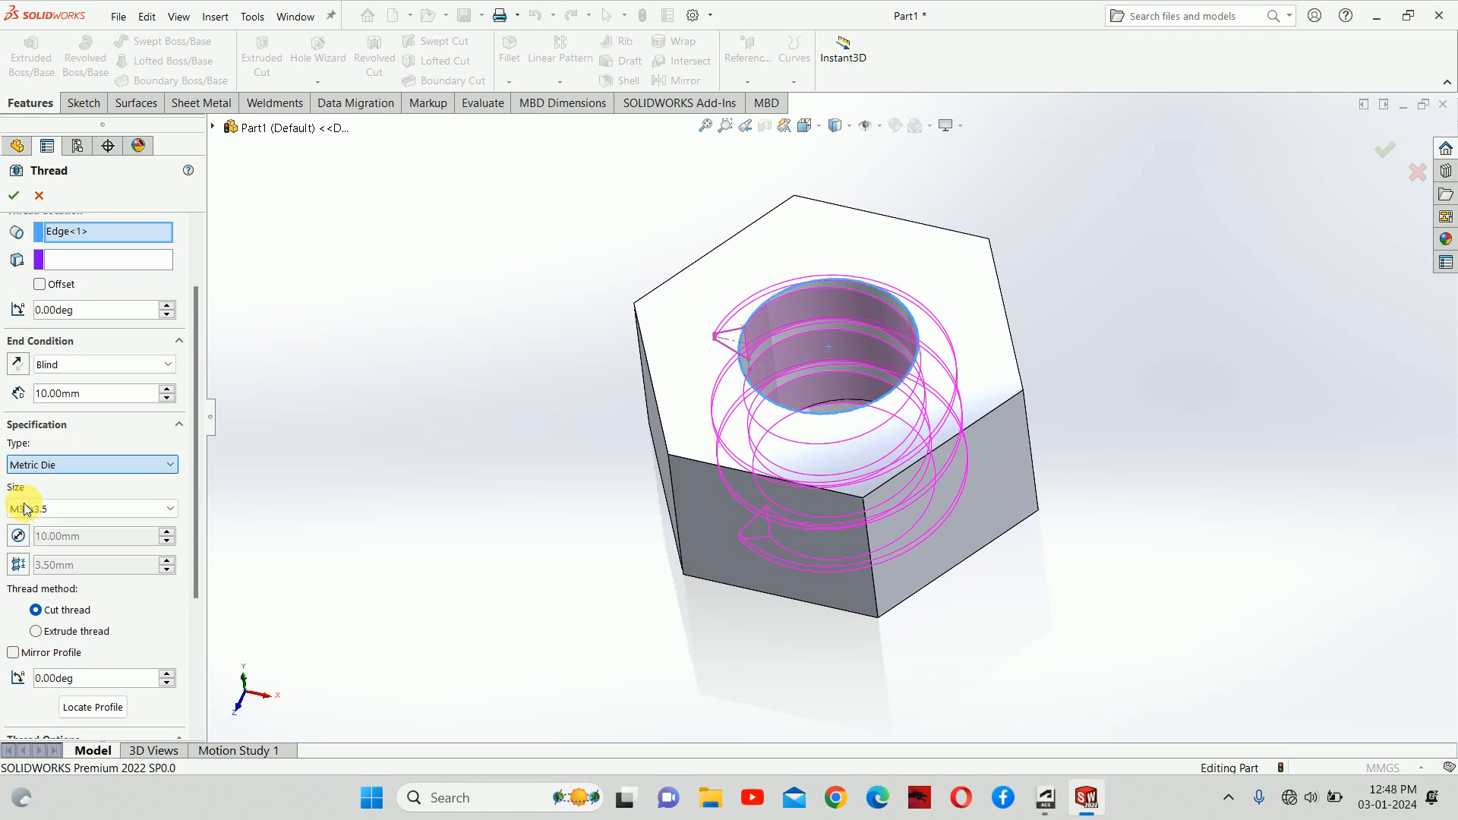
# Step: Rotate the nut so its hex top faces forward
pyautogui.moveTo(728, 376); pyautogui.dragTo(724, 390, button='middle')
pyautogui.scroll(1, 848, 370)
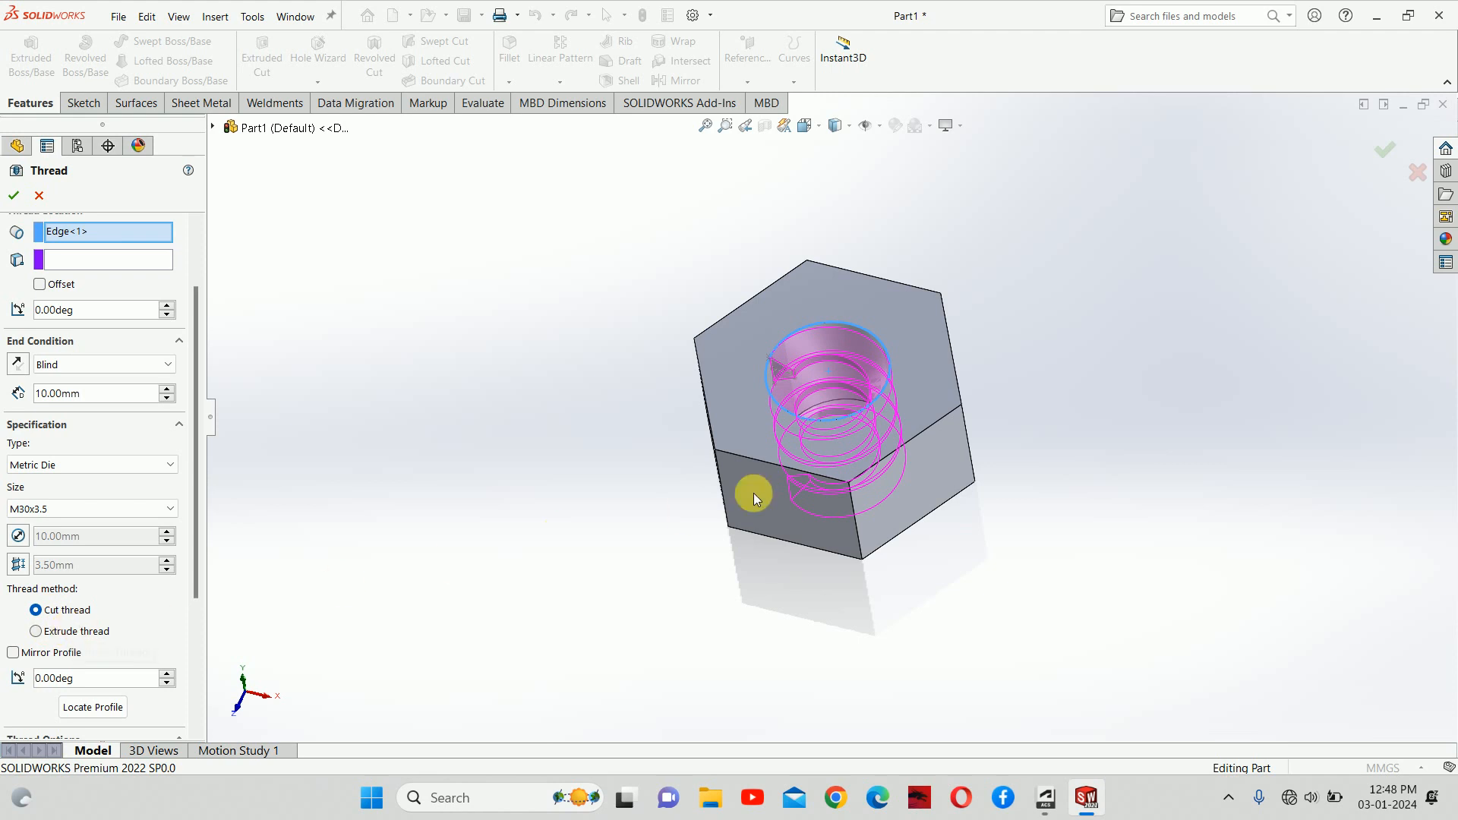
pyautogui.moveTo(749, 491); pyautogui.dragTo(856, 410, button='middle')
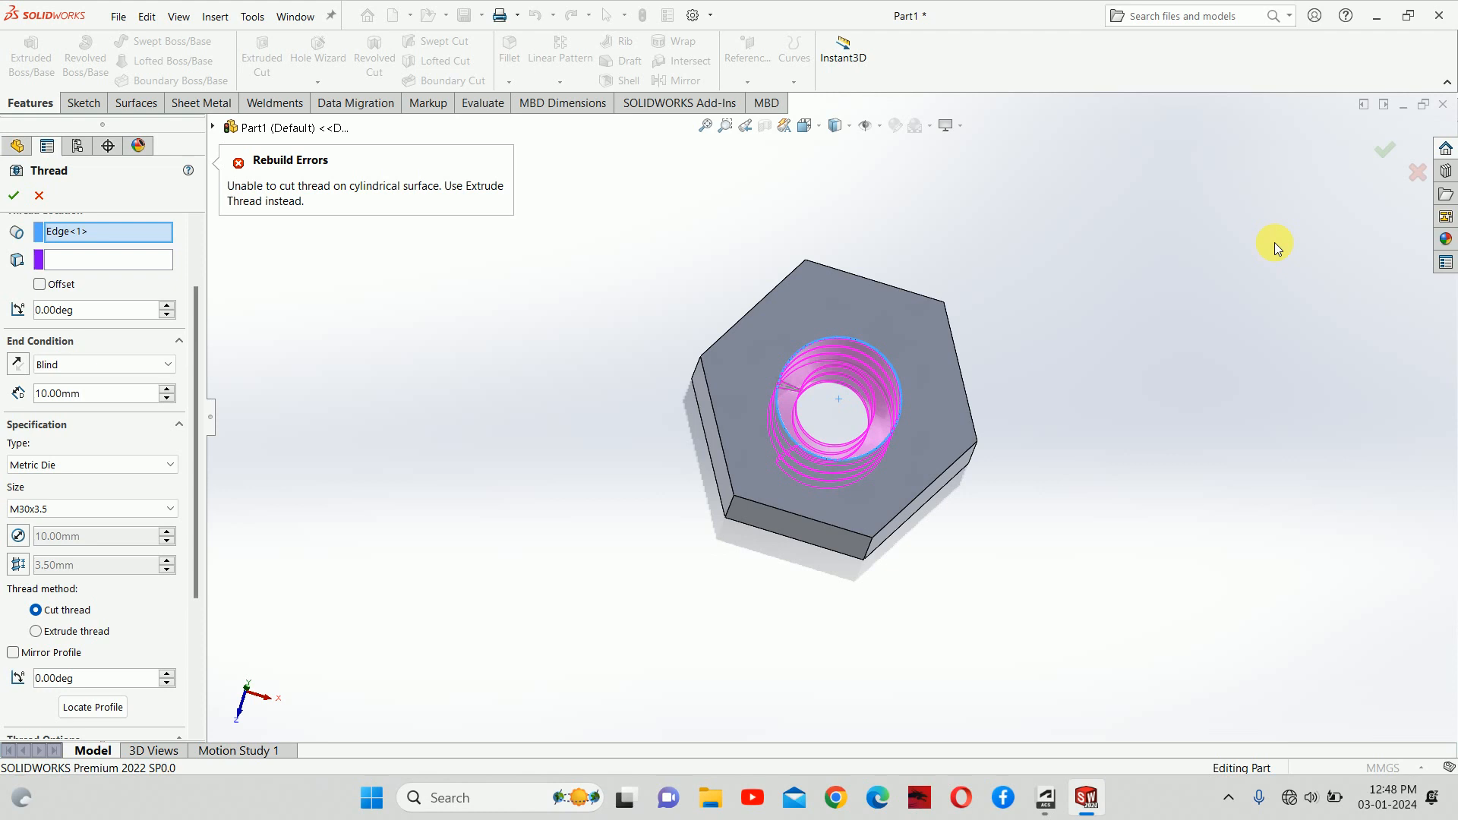
# Step: Toggle the thread type to Metric Tap and back to Metric Die to clear the rebuild error
pyautogui.click(59, 464)
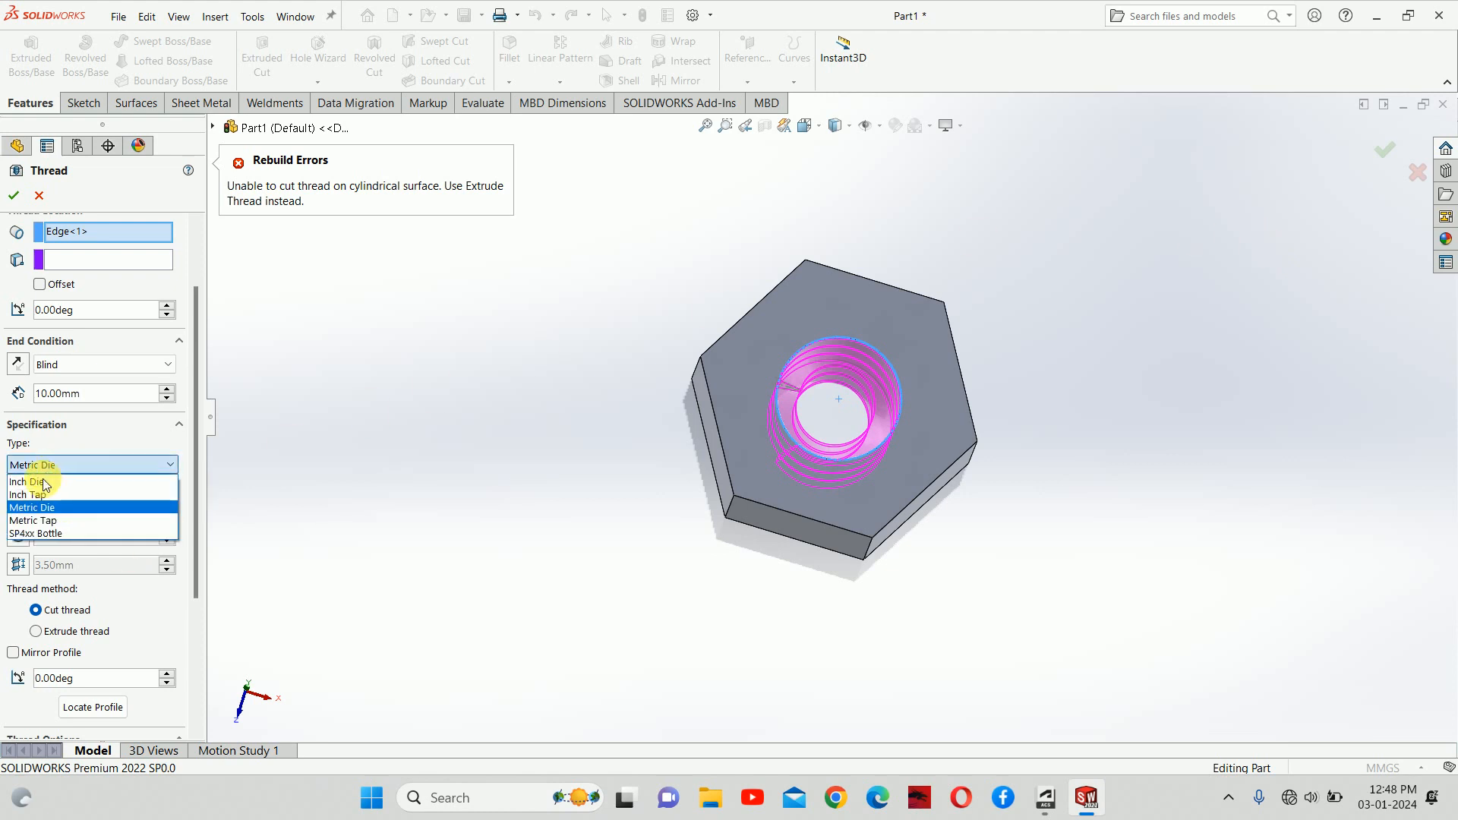
pyautogui.click(47, 519)
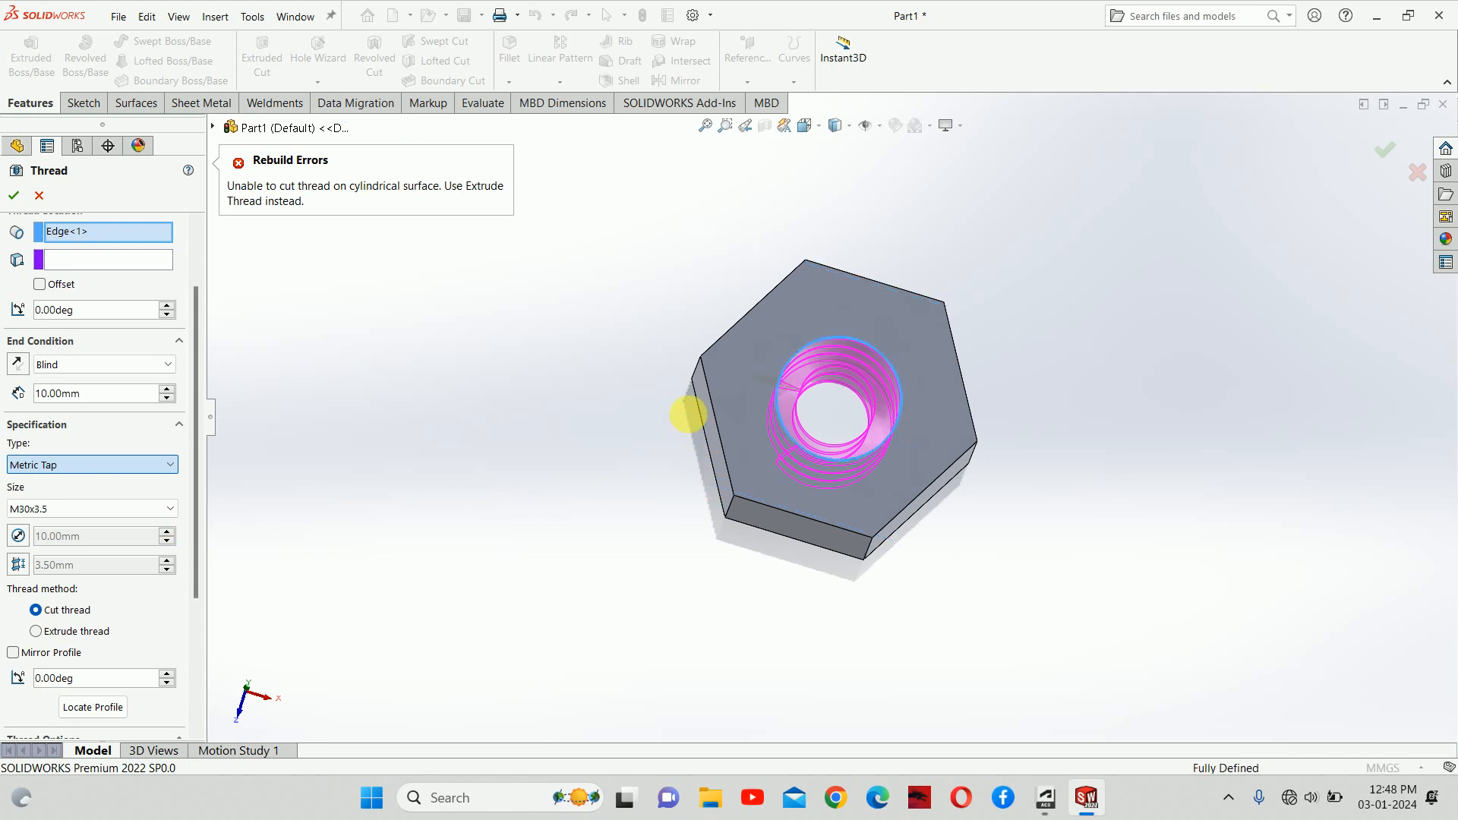
pyautogui.moveTo(831, 368); pyautogui.dragTo(820, 357, button='middle')
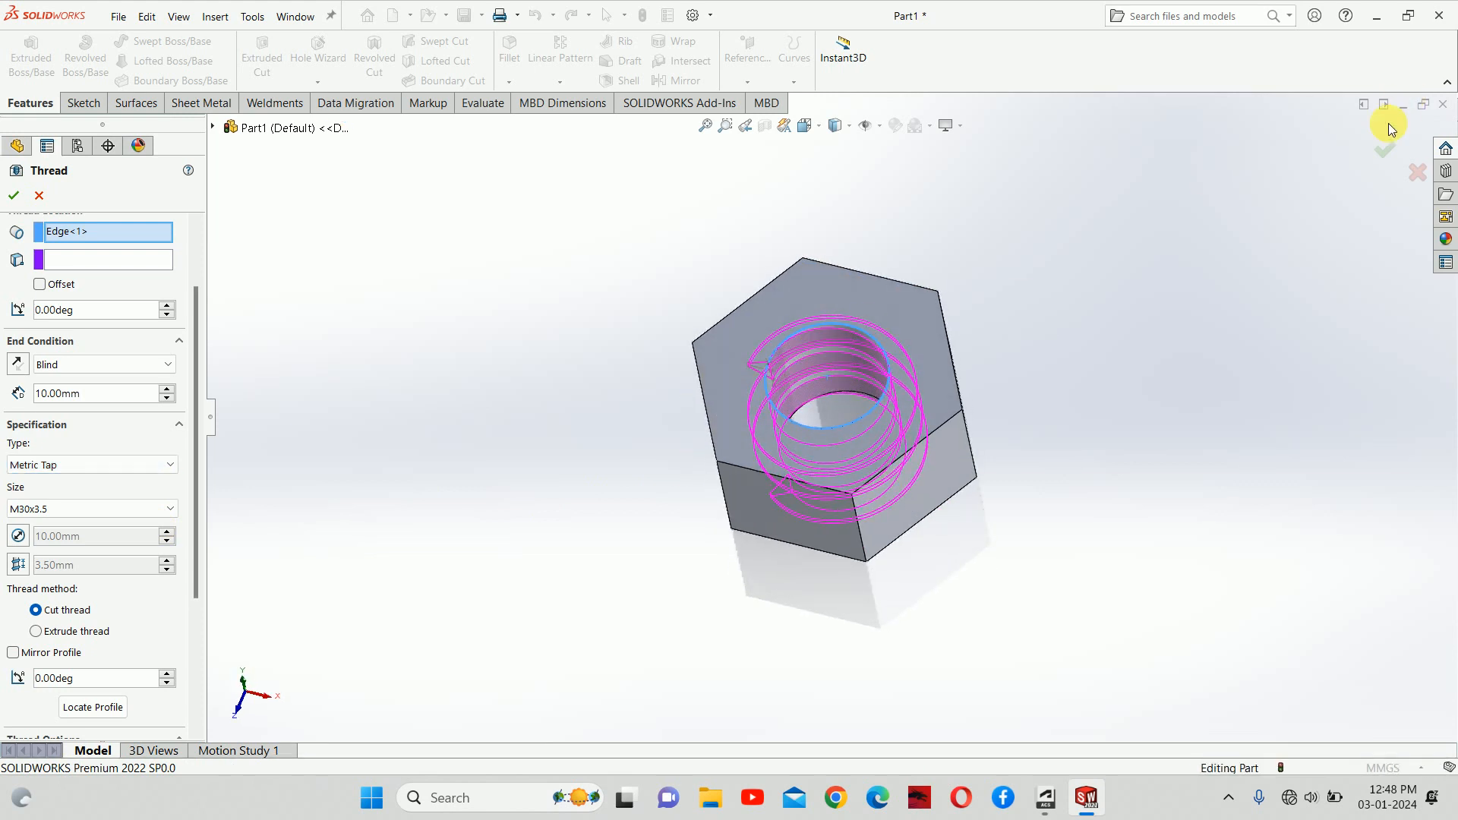
pyautogui.click(45, 465)
pyautogui.click(34, 509)
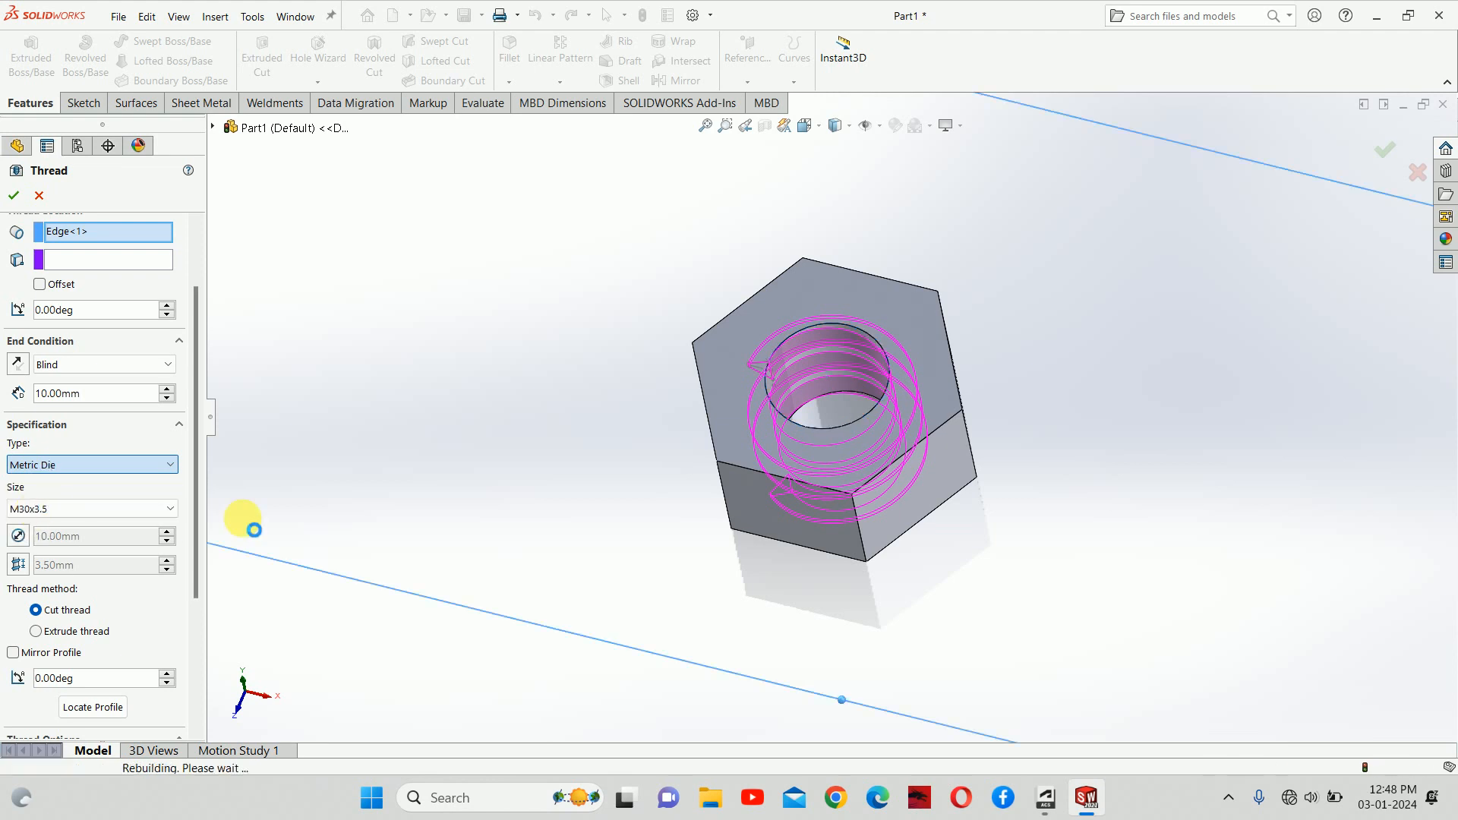
# Step: Switch the thread method from cut to extrude thread
pyautogui.click(62, 640)
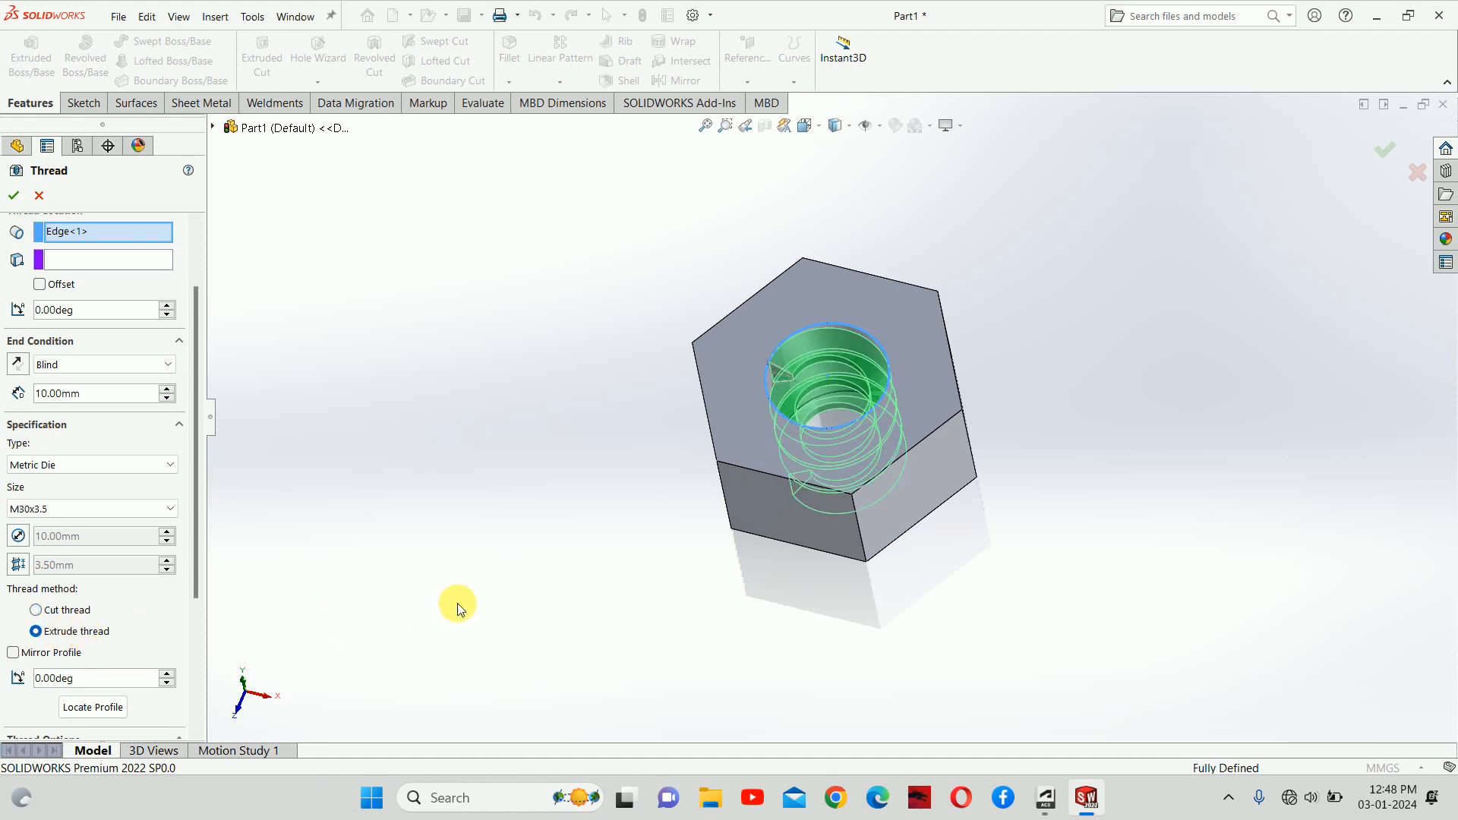
pyautogui.moveTo(457, 603); pyautogui.dragTo(877, 312, button='middle')
pyautogui.scroll(-3, 876, 311)
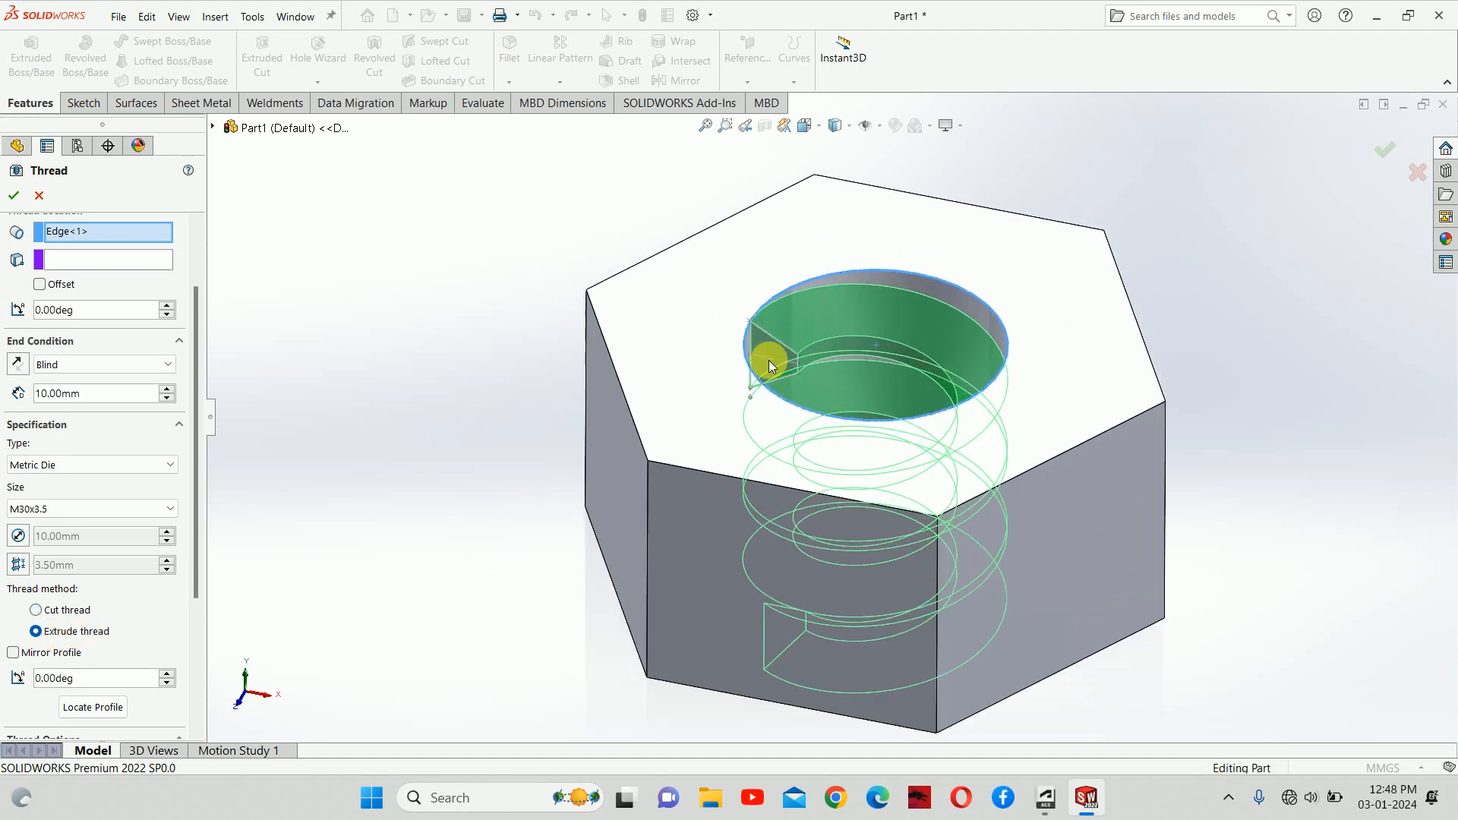
# Step: Set the thread size to M22x1.5 with its 1.50 mm pitch
pyautogui.click(69, 509)
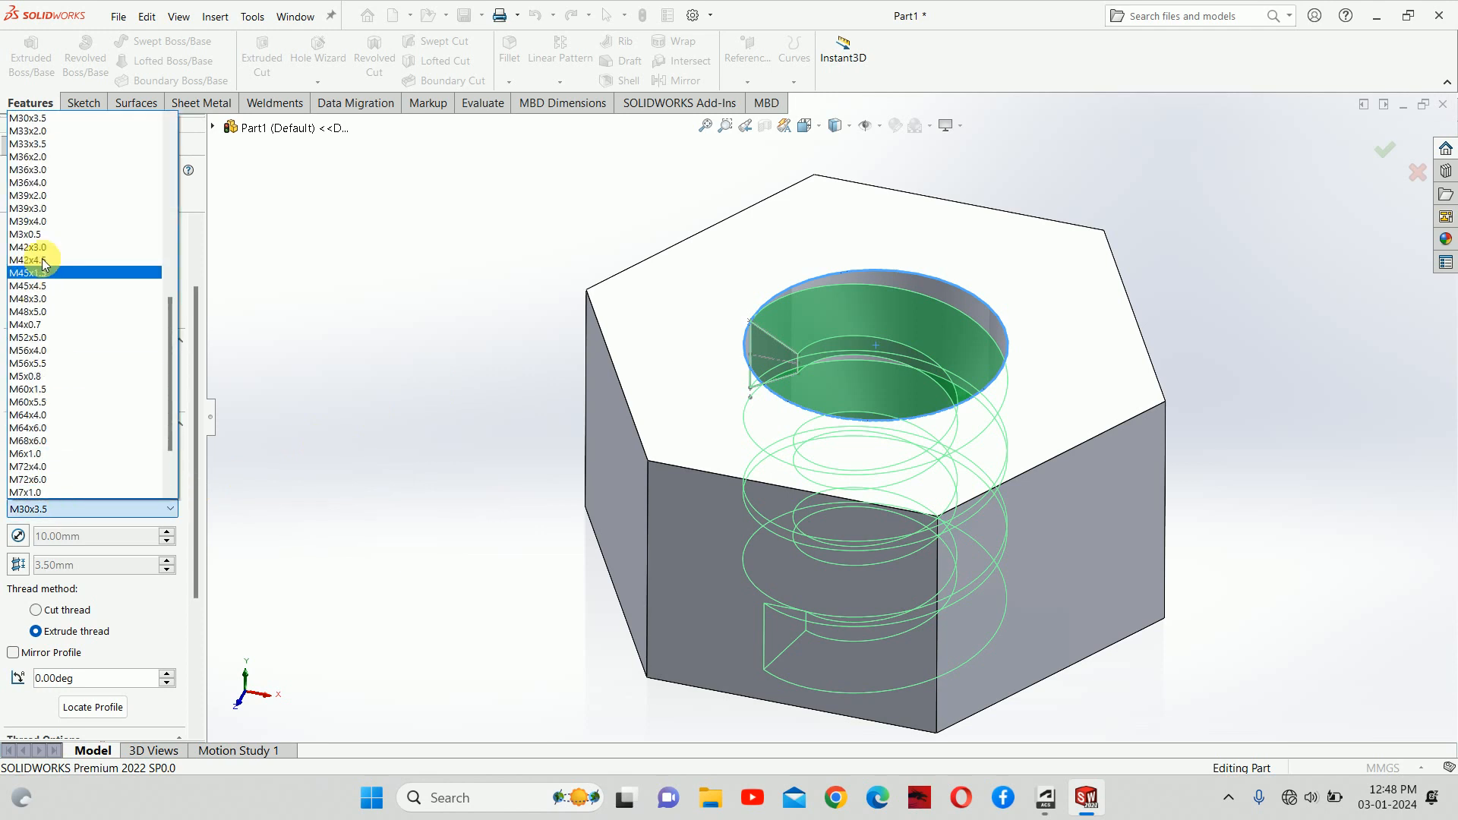
pyautogui.scroll(4, 52, 231)
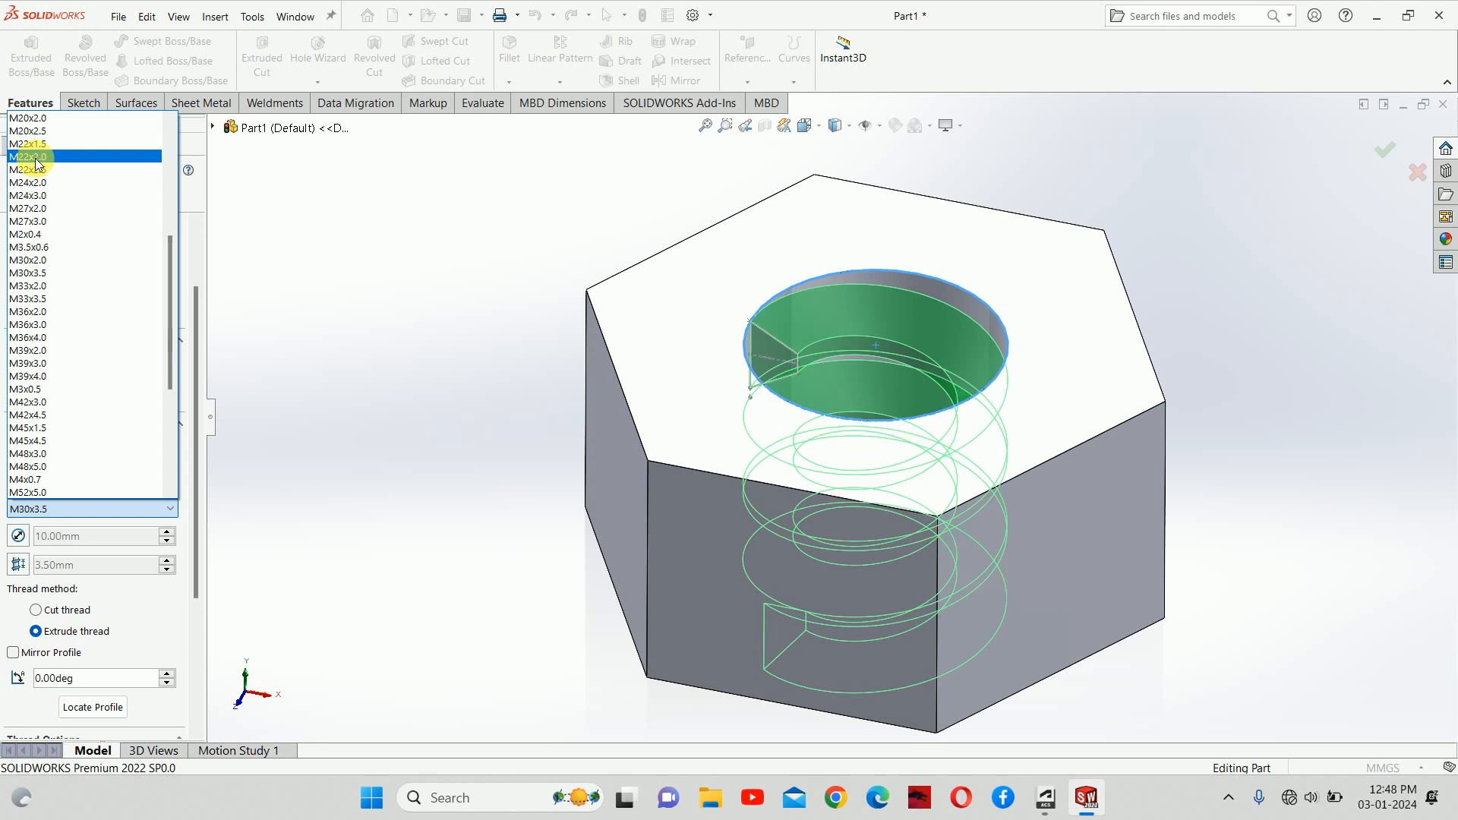
pyautogui.click(36, 158)
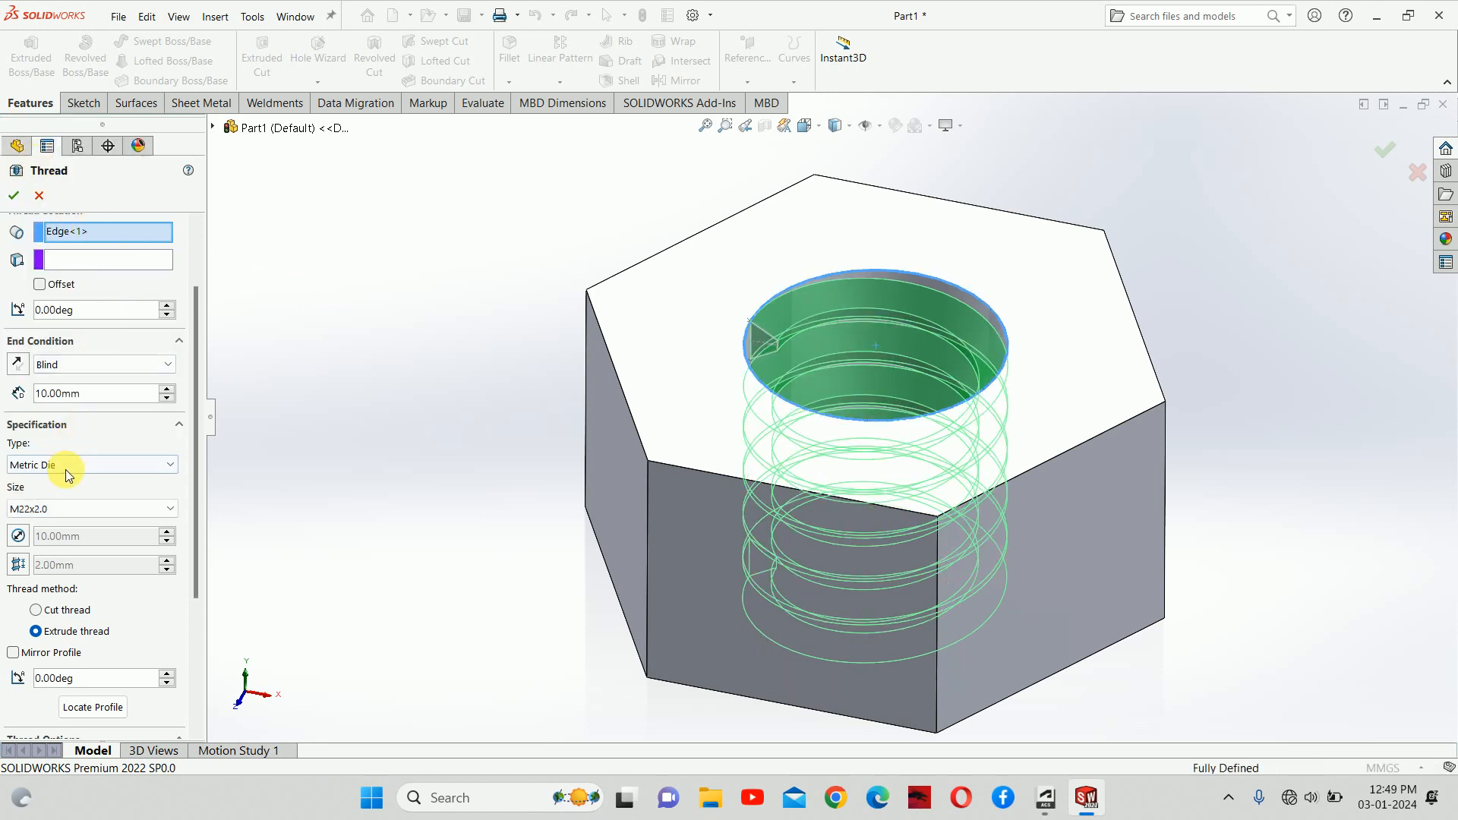
pyautogui.click(57, 508)
pyautogui.scroll(3, 86, 369)
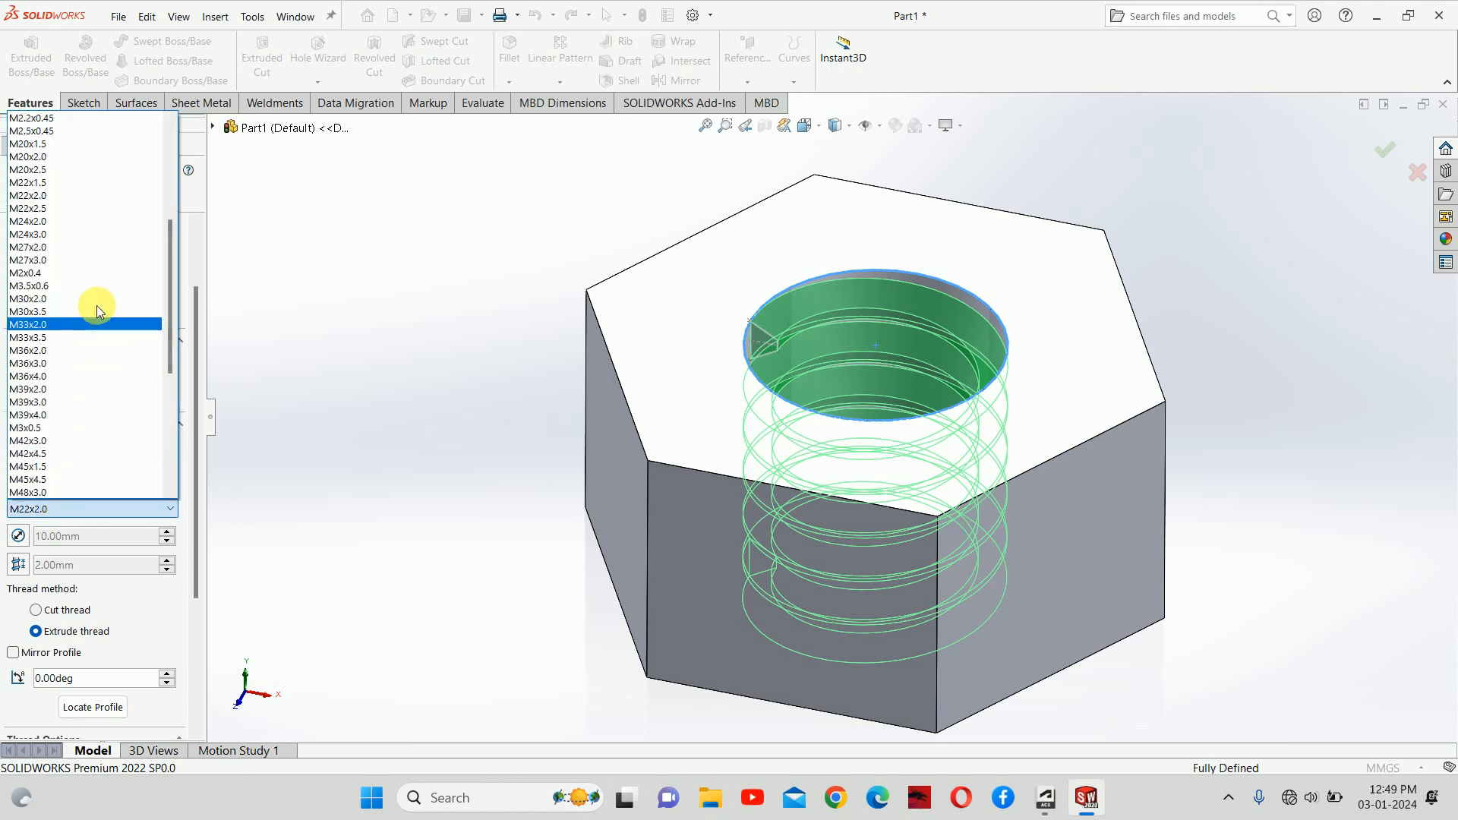
pyautogui.click(59, 182)
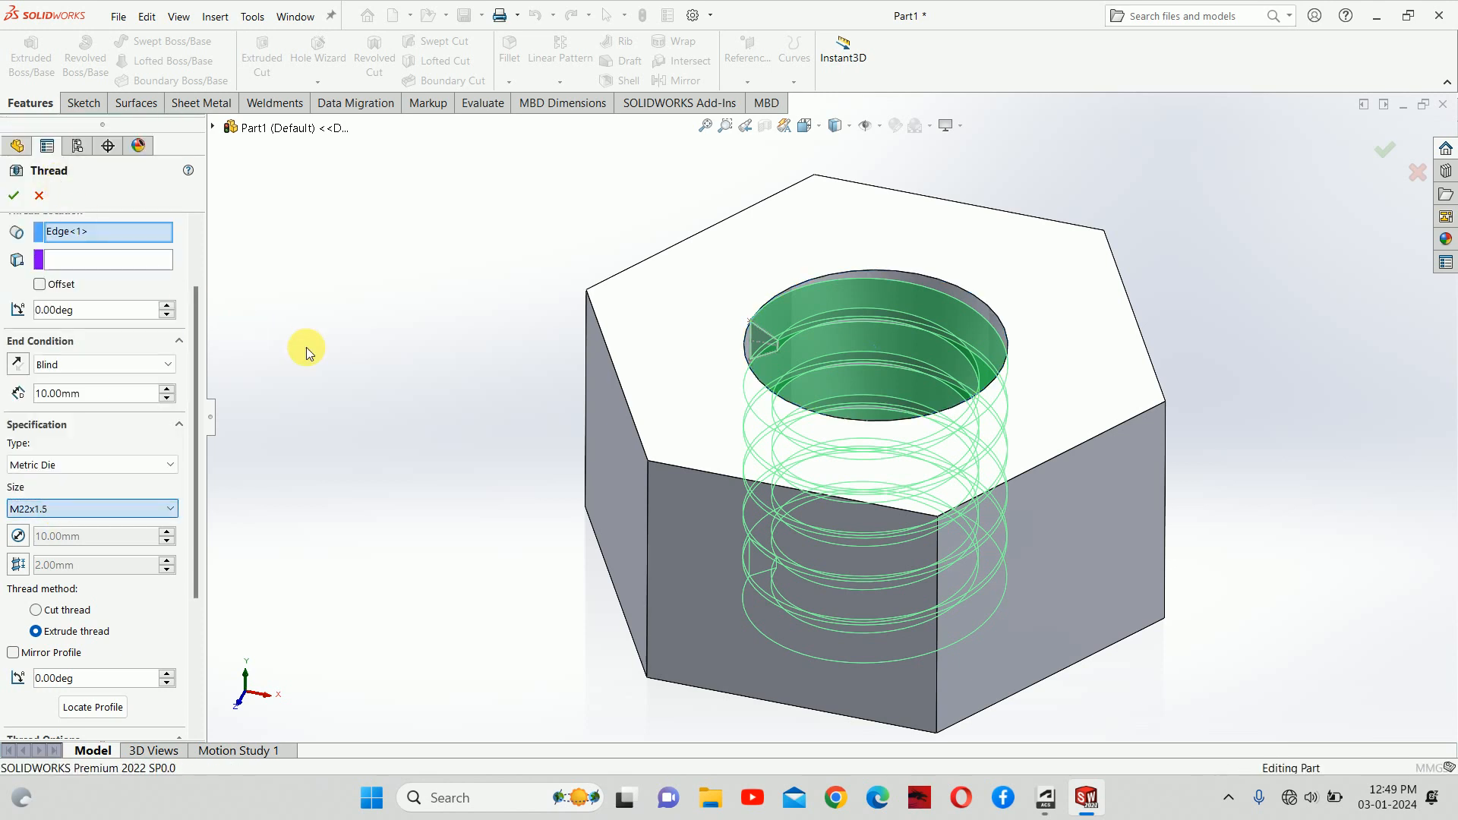
pyautogui.click(390, 361)
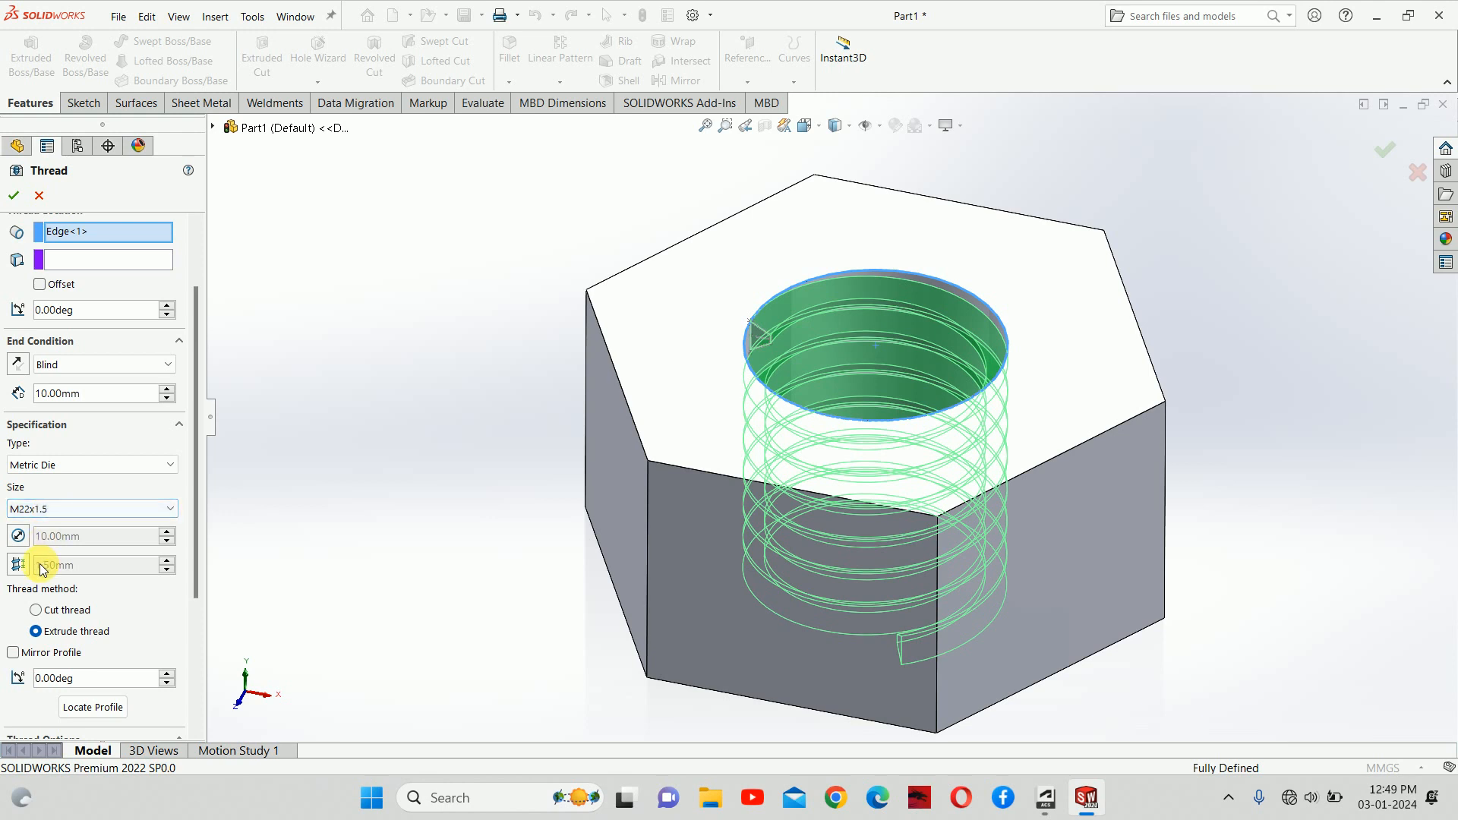
# Step: Override the thread pitch to 1.25 mm instead of 1.50 mm
pyautogui.click(17, 565)
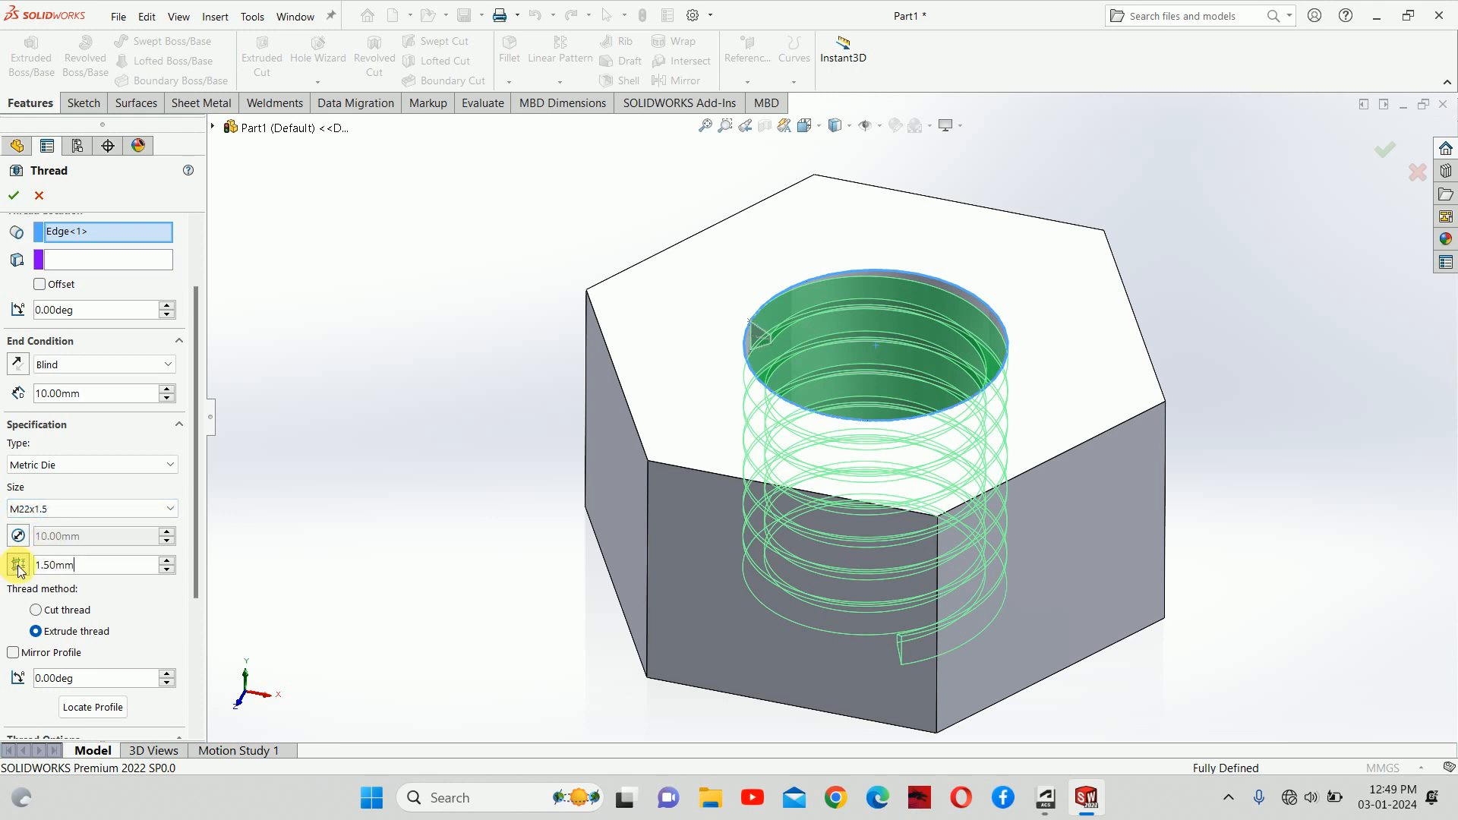
pyautogui.moveTo(82, 568); pyautogui.dragTo(4, 567)
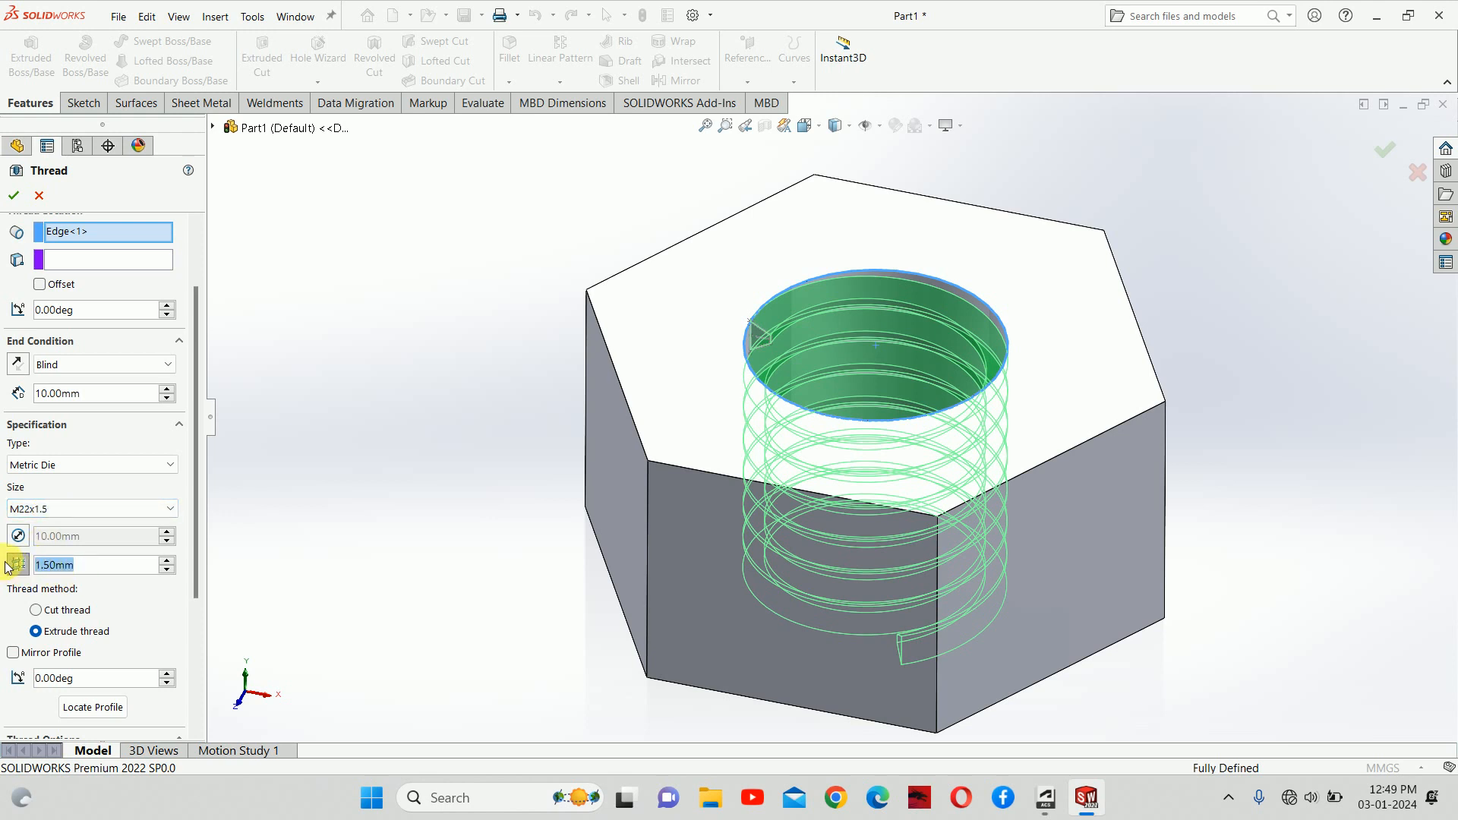
pyautogui.write('1.25')
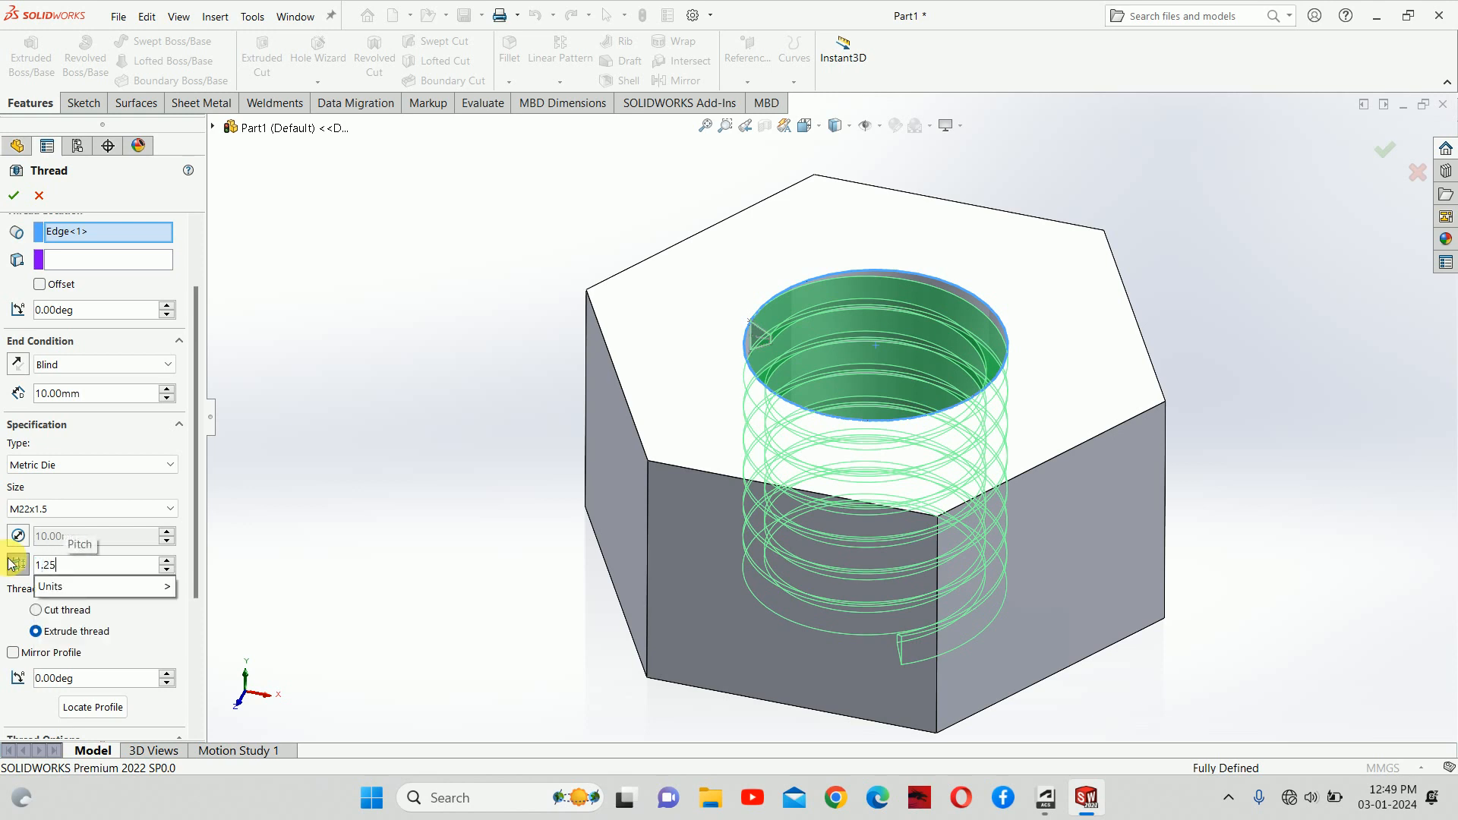
pyautogui.press('Return')
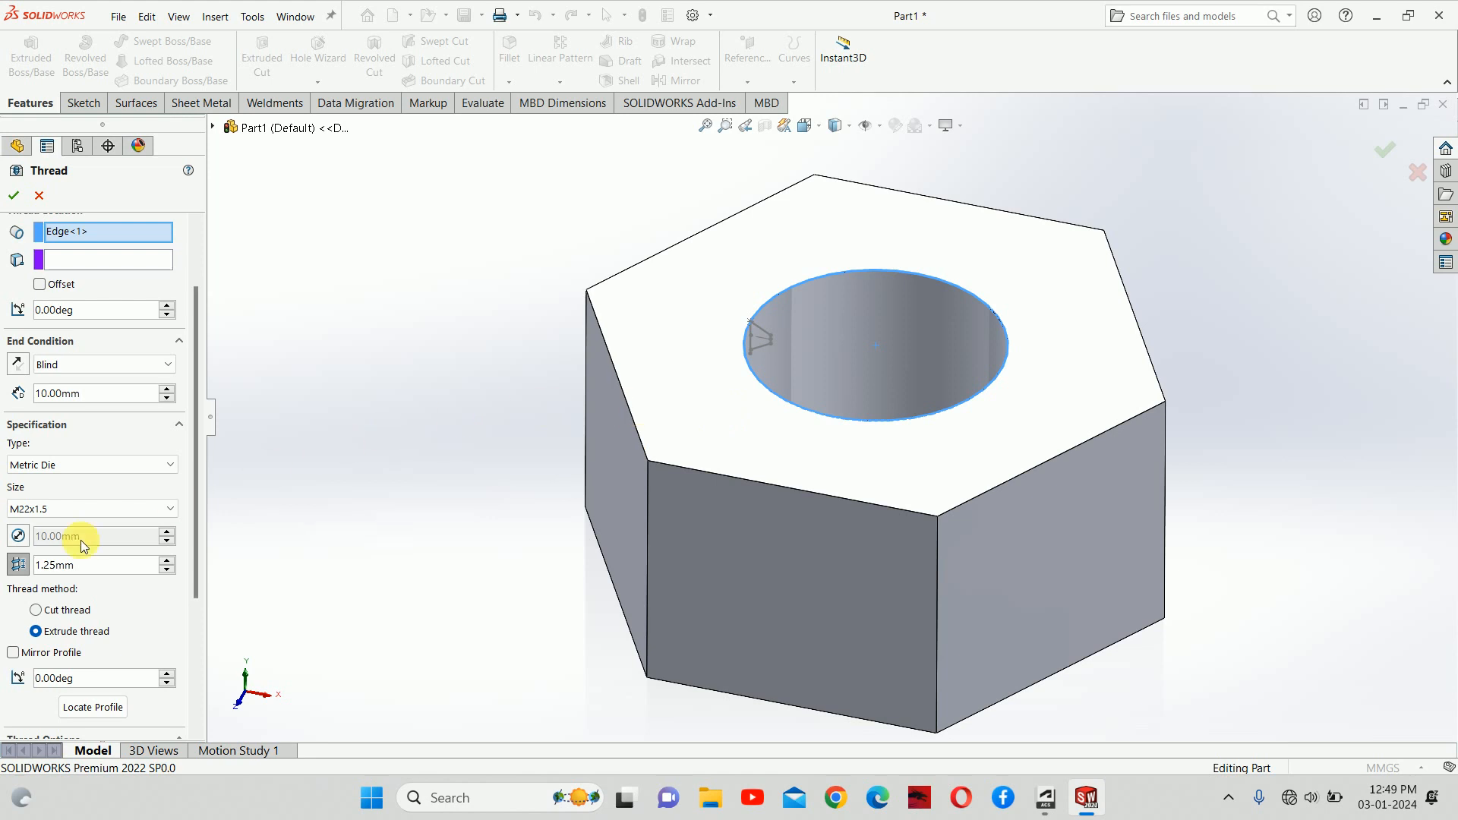
# Step: Show the thread profile location on the hole and try accepting the thread feature
pyautogui.click(112, 707)
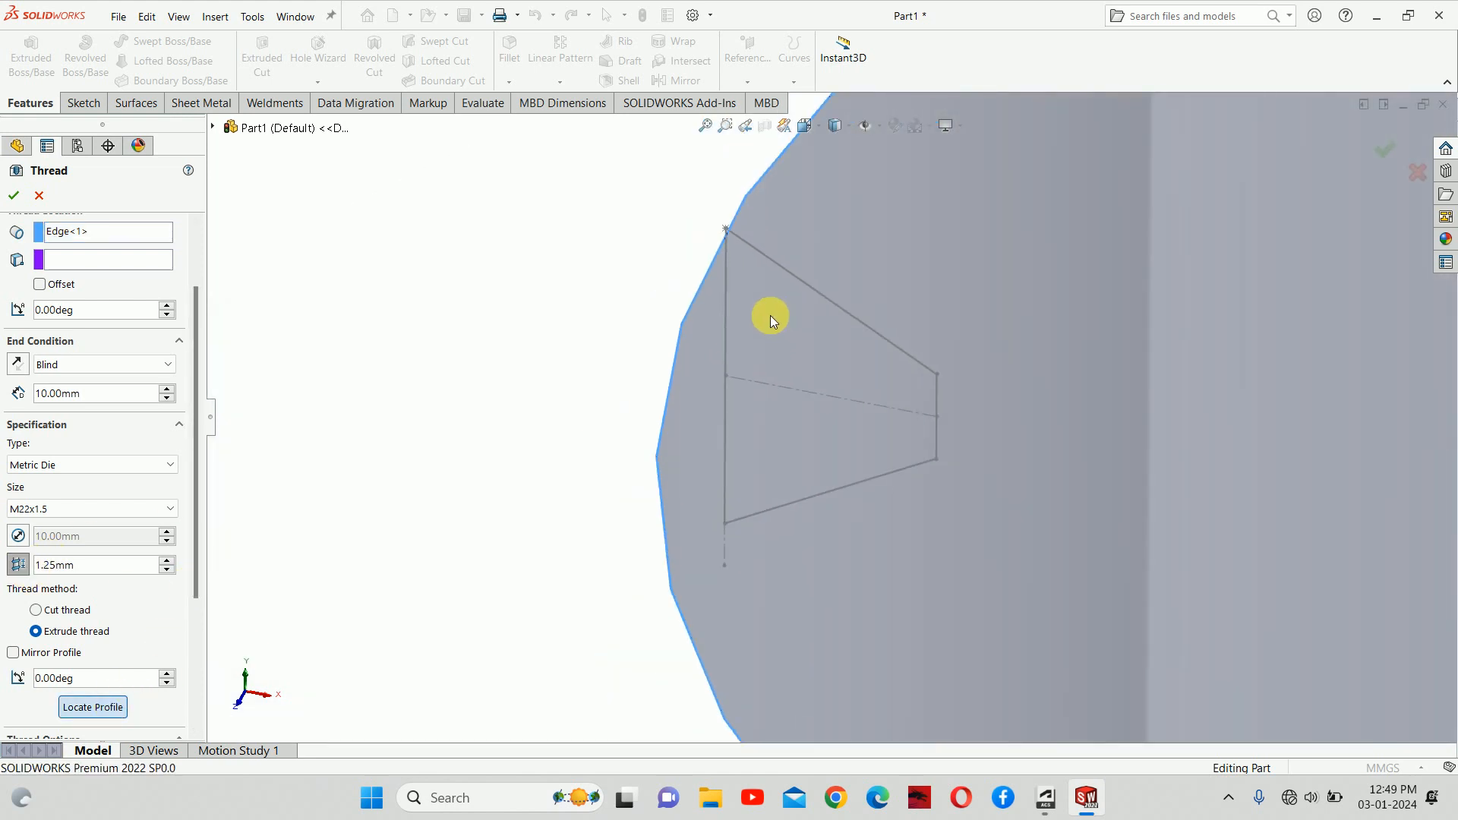
pyautogui.click(10, 195)
pyautogui.scroll(3, 695, 359)
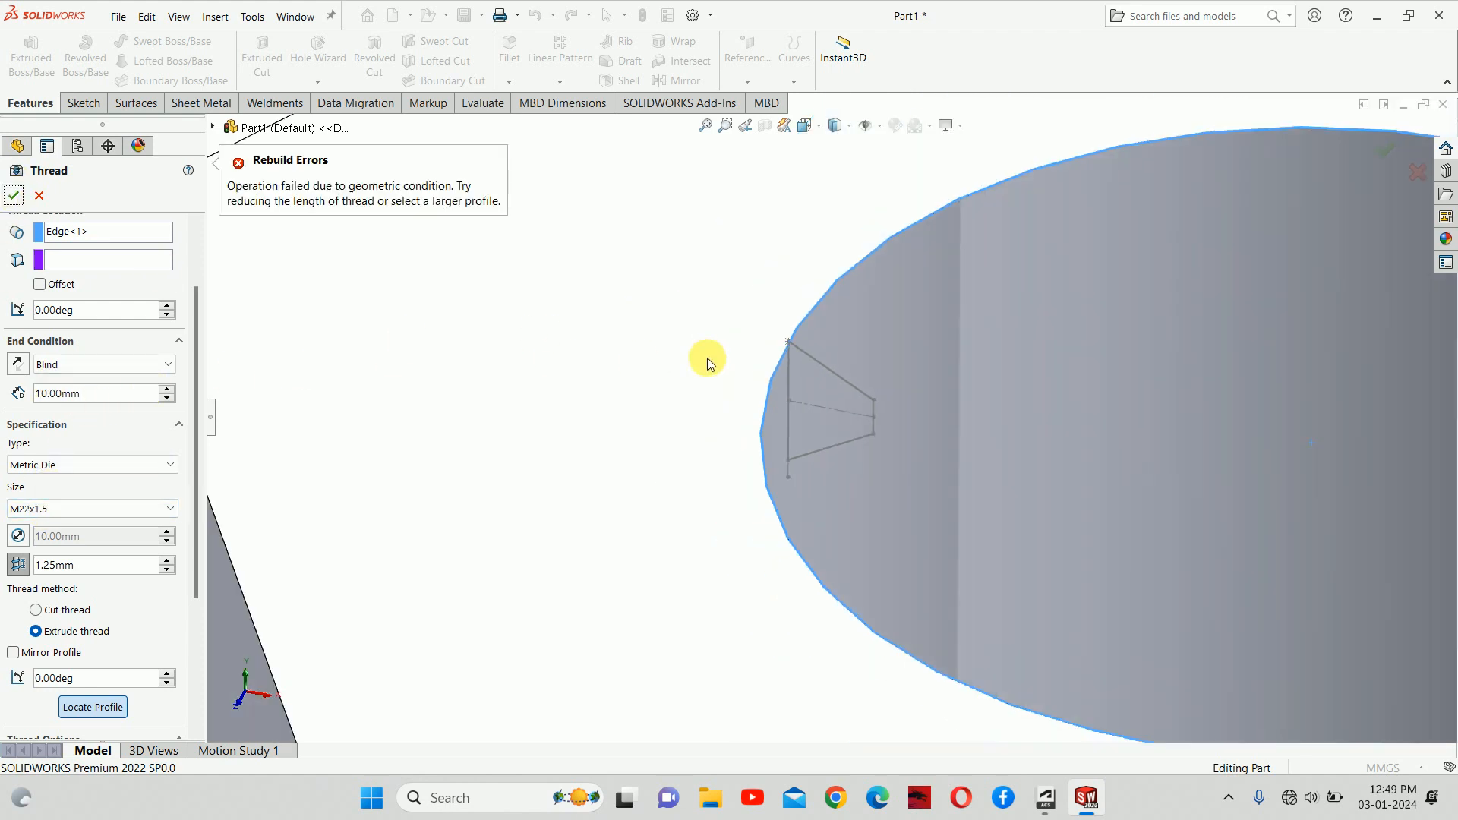
pyautogui.scroll(3, 708, 358)
# Step: Keep size M22x1.5 and change the pitch override to 1.75 mm
pyautogui.click(71, 509)
pyautogui.click(71, 507)
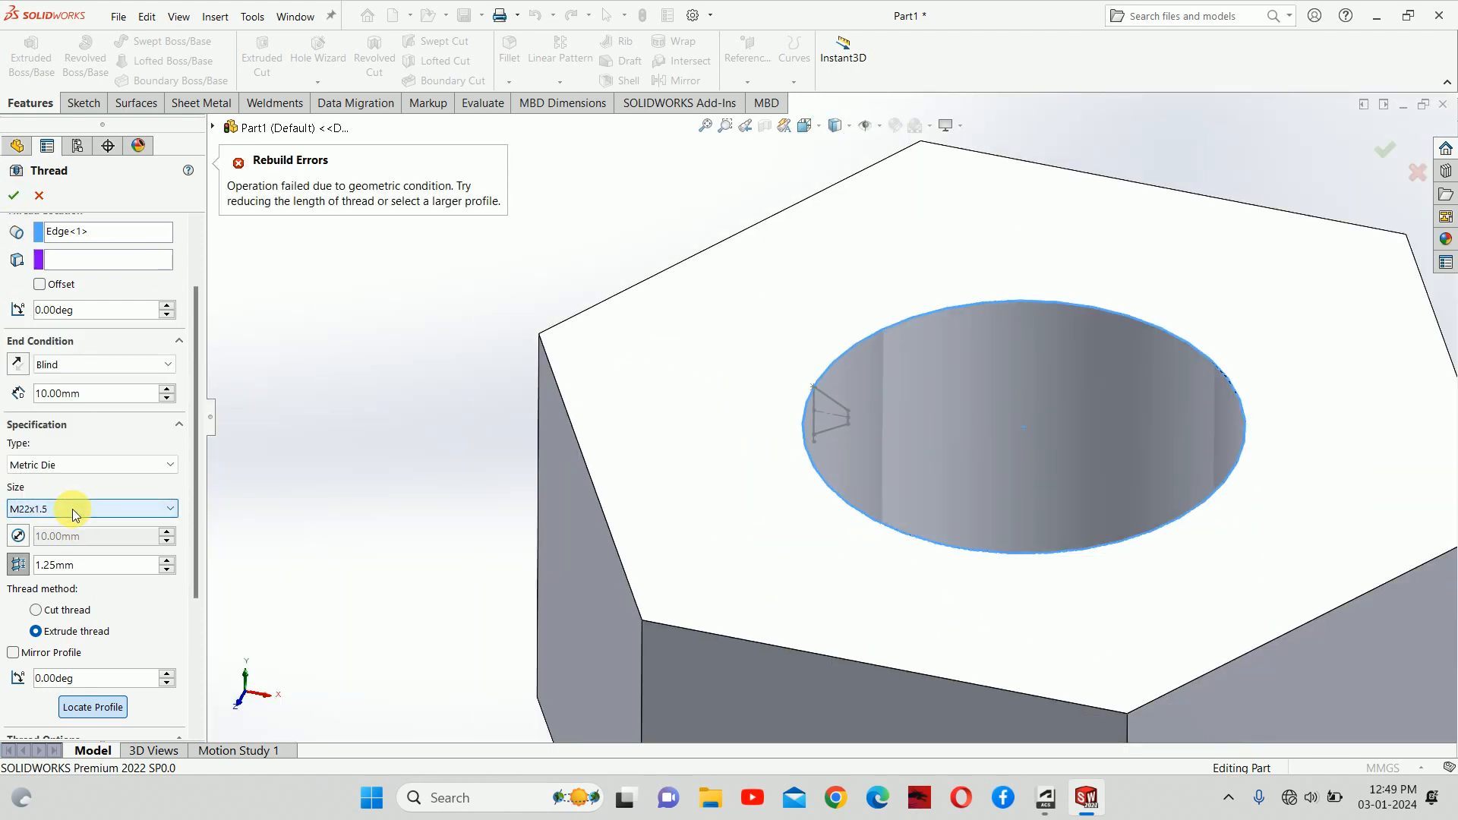
pyautogui.doubleClick(84, 570)
pyautogui.write('1')
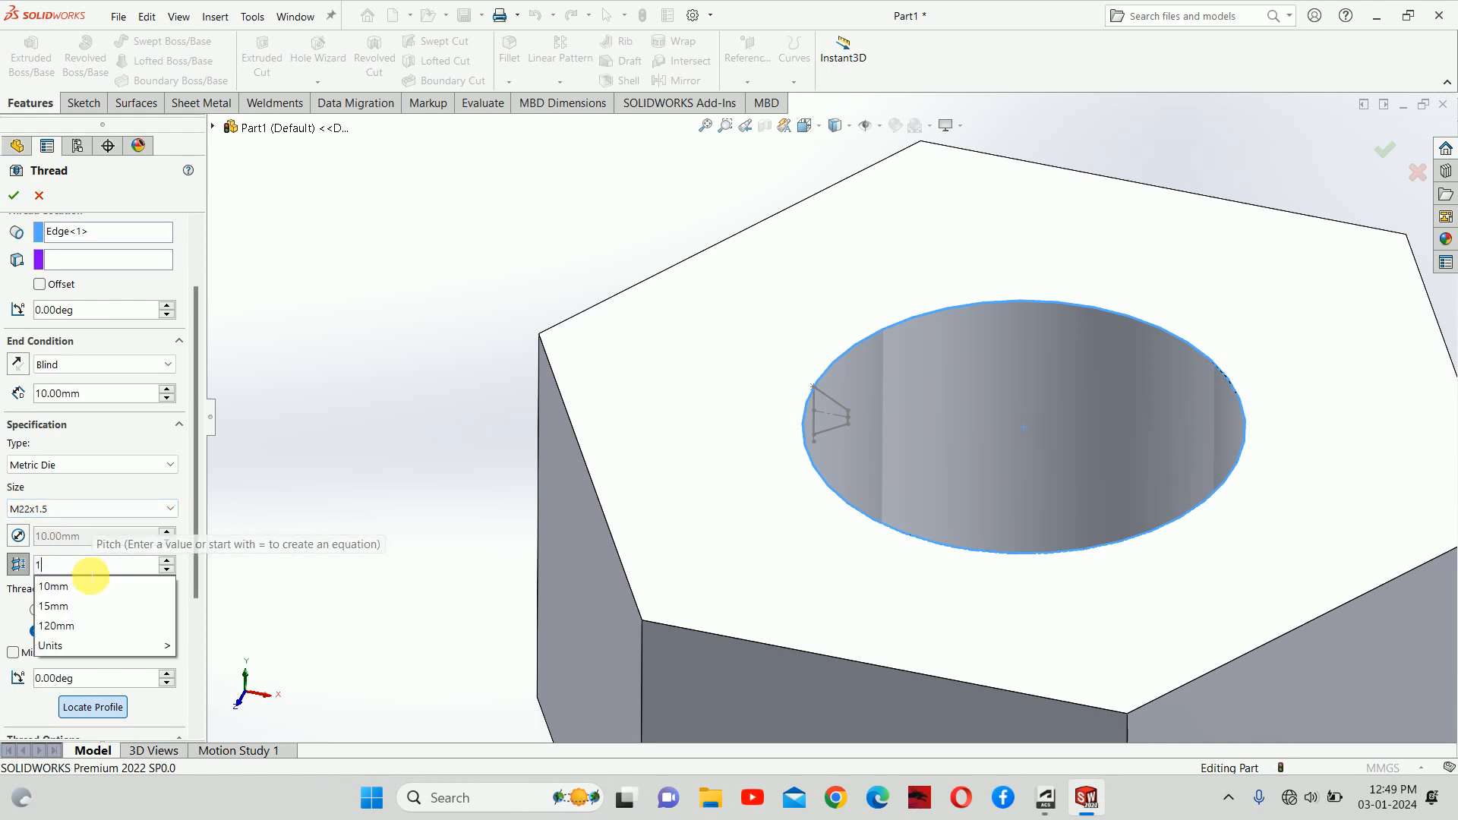
pyautogui.write('.75')
pyautogui.press('Return')
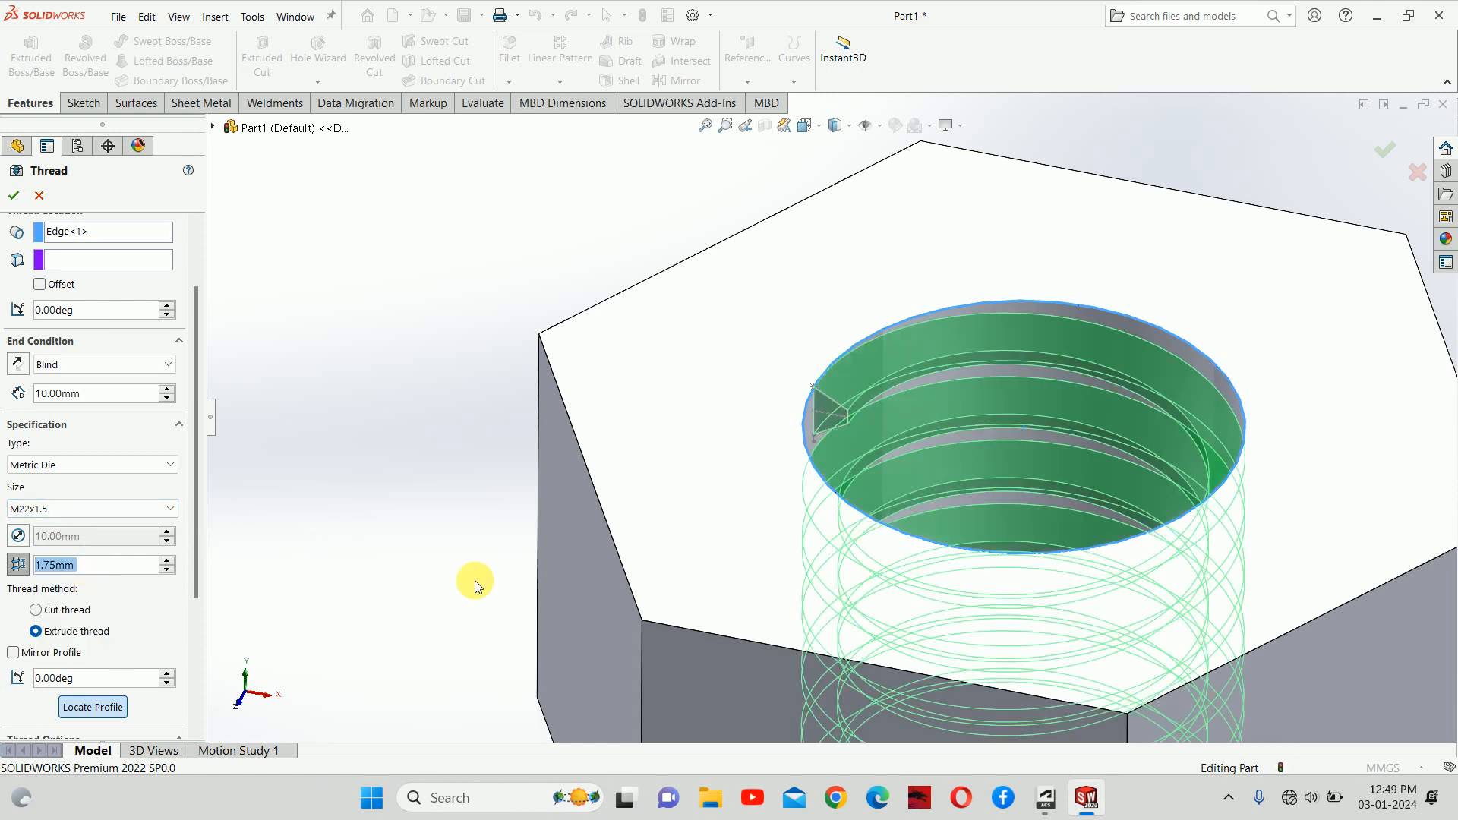
pyautogui.moveTo(992, 478); pyautogui.dragTo(794, 442, button='middle')
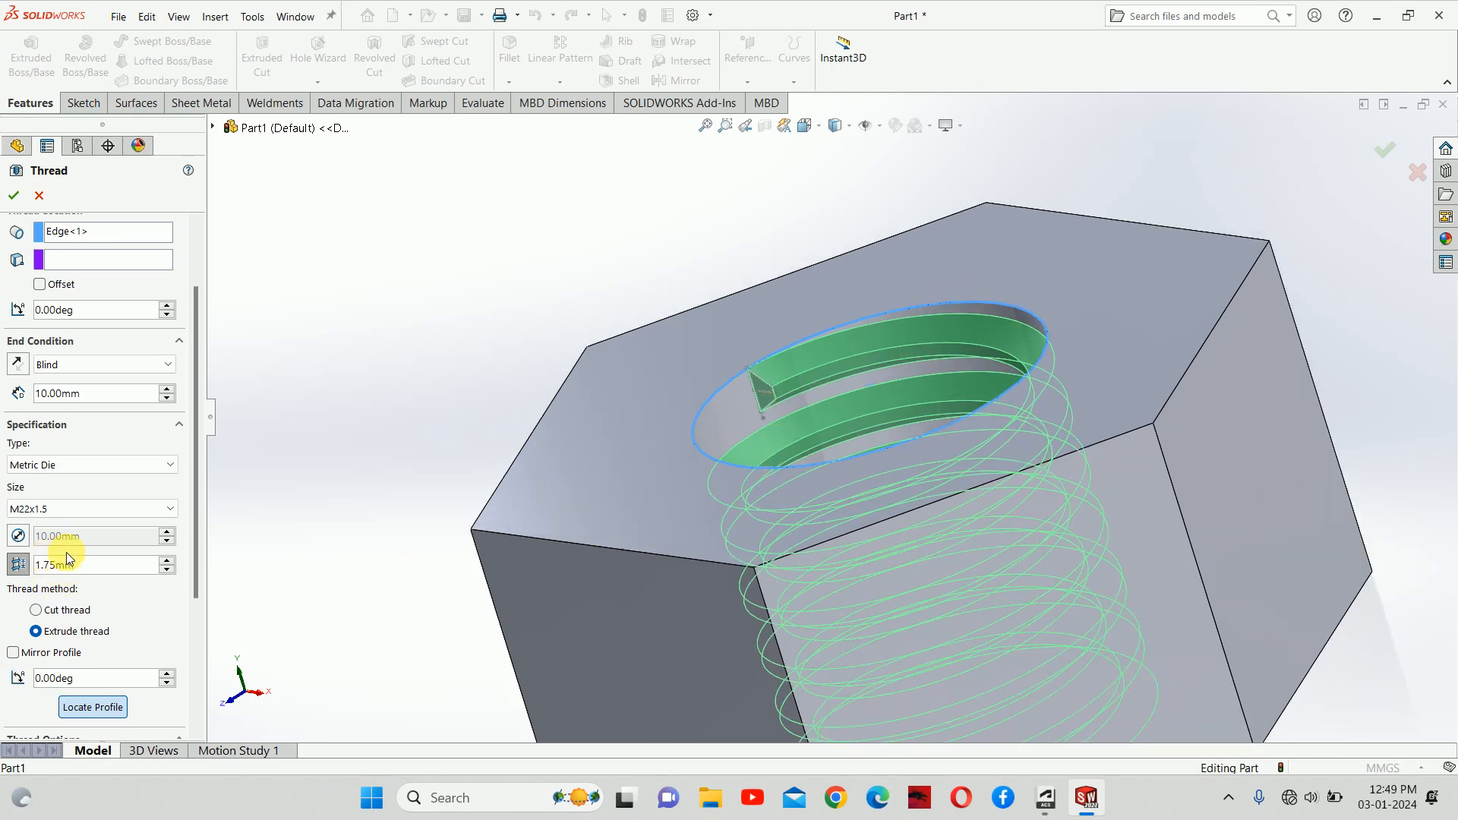
# Step: Revert to the standard 1.50 mm pitch and locate the thread profile at its lower corner
pyautogui.click(21, 564)
pyautogui.scroll(3, 909, 436)
pyautogui.moveTo(909, 436); pyautogui.dragTo(941, 422, button='middle')
pyautogui.scroll(-8, 805, 403)
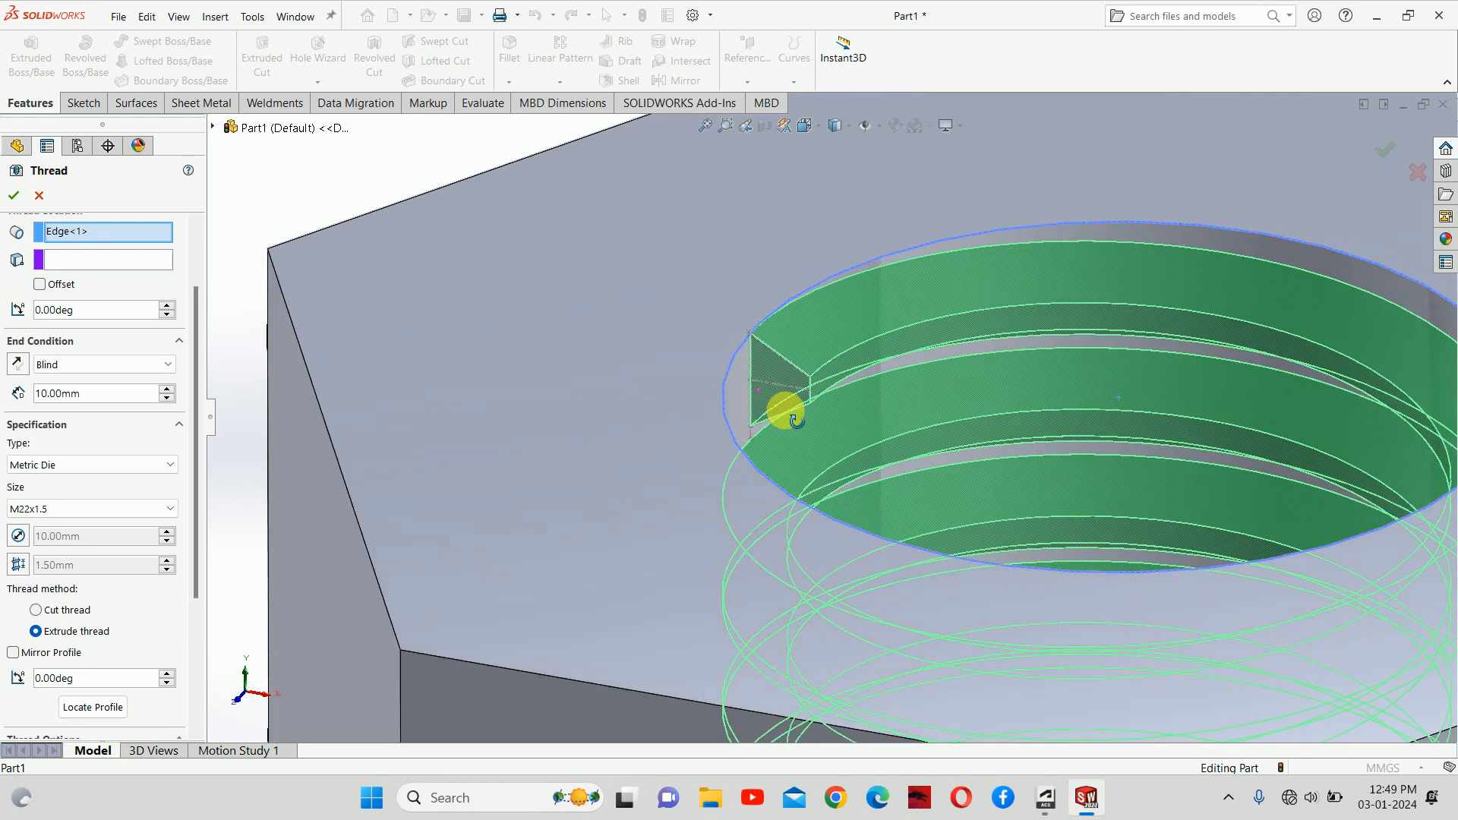
pyautogui.moveTo(793, 419); pyautogui.dragTo(800, 412, button='middle')
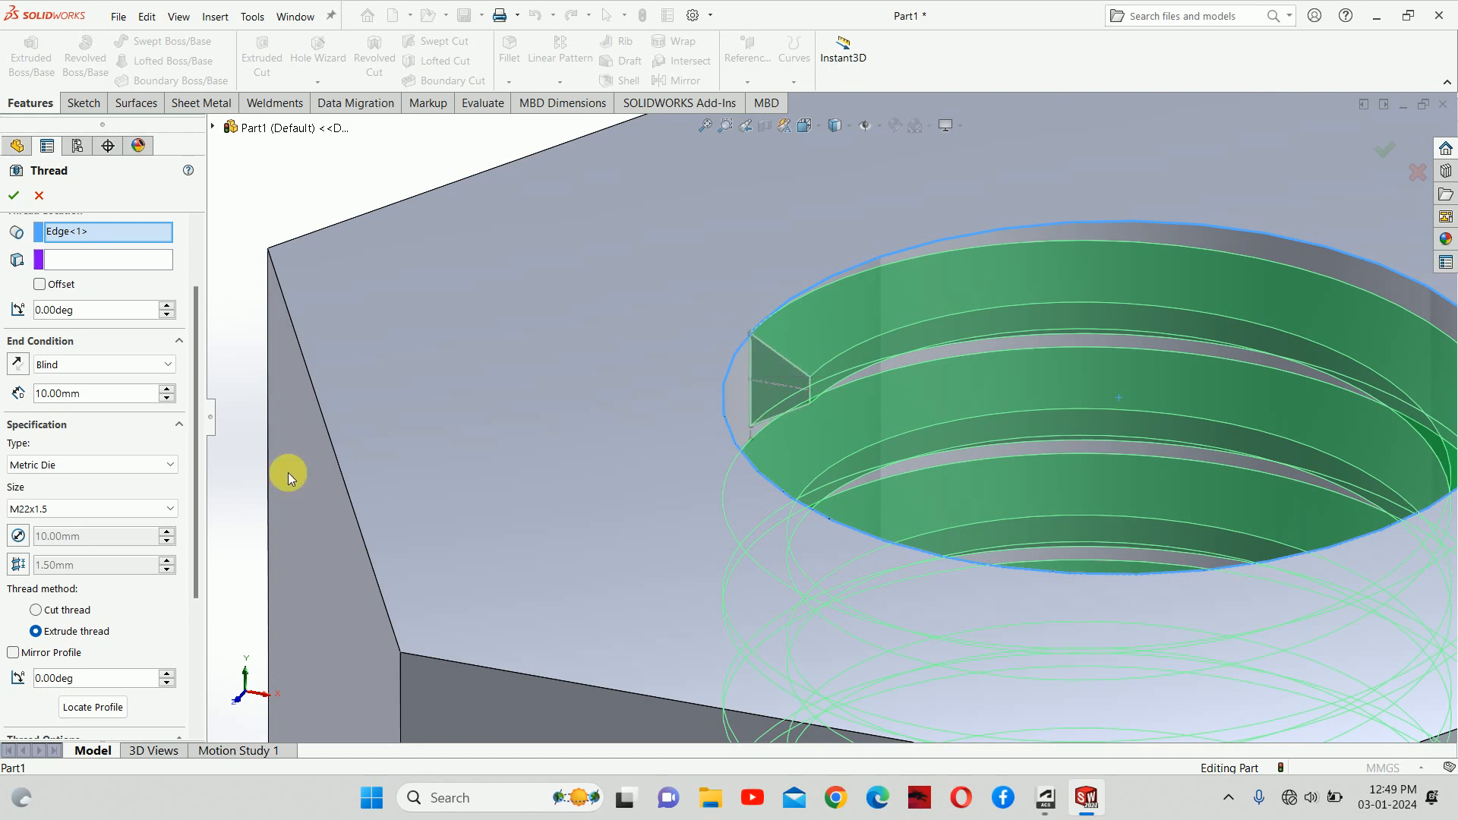
pyautogui.click(81, 710)
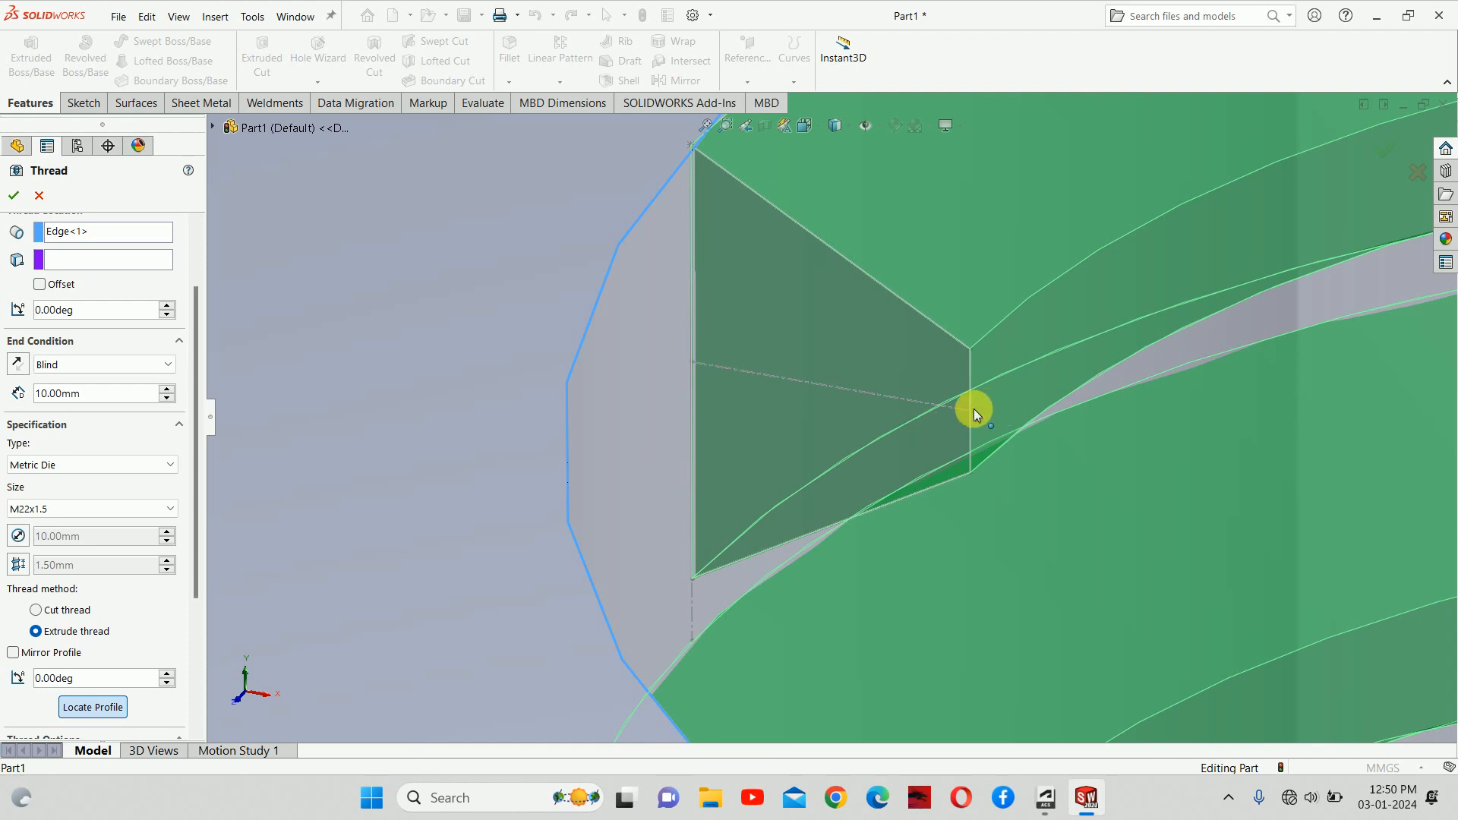
pyautogui.click(693, 580)
# Step: Set the thread depth to 15 mm and accept the M22x1.5 thread
pyautogui.scroll(5, 776, 490)
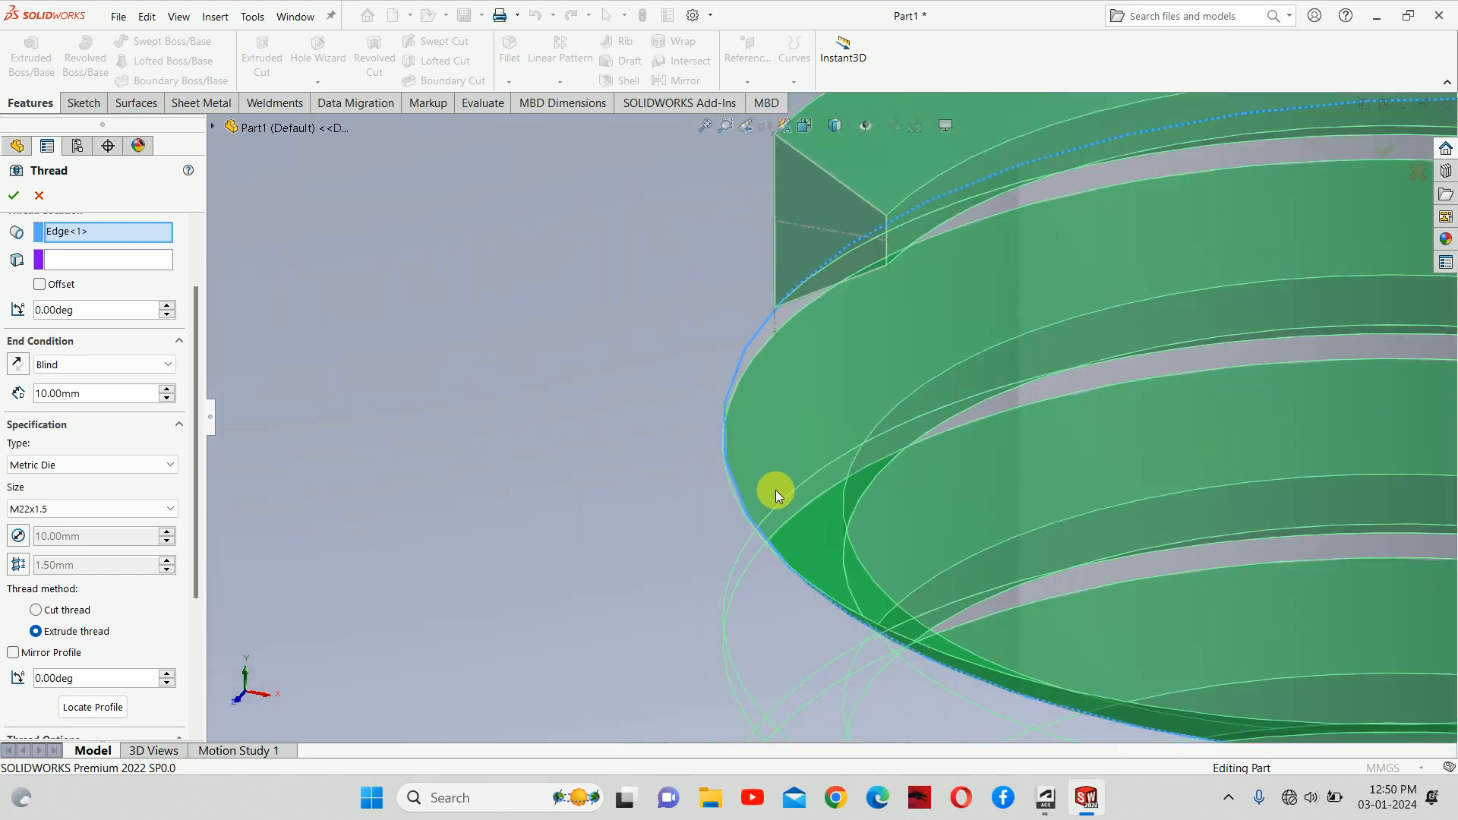
pyautogui.scroll(4, 776, 490)
pyautogui.moveTo(798, 448); pyautogui.dragTo(782, 374, button='middle')
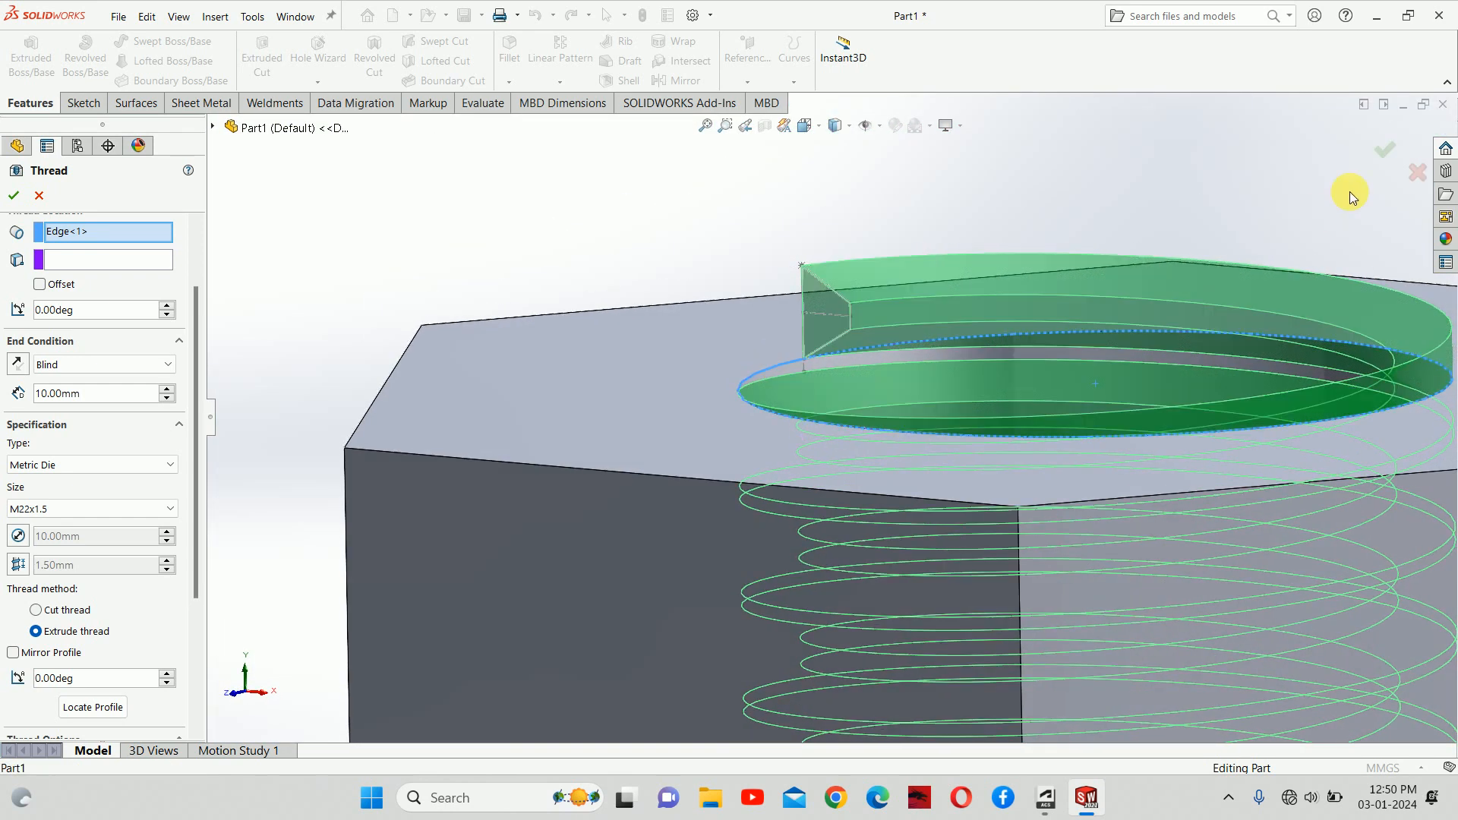
pyautogui.scroll(5, 1091, 346)
pyautogui.moveTo(1019, 384); pyautogui.dragTo(881, 380, button='middle')
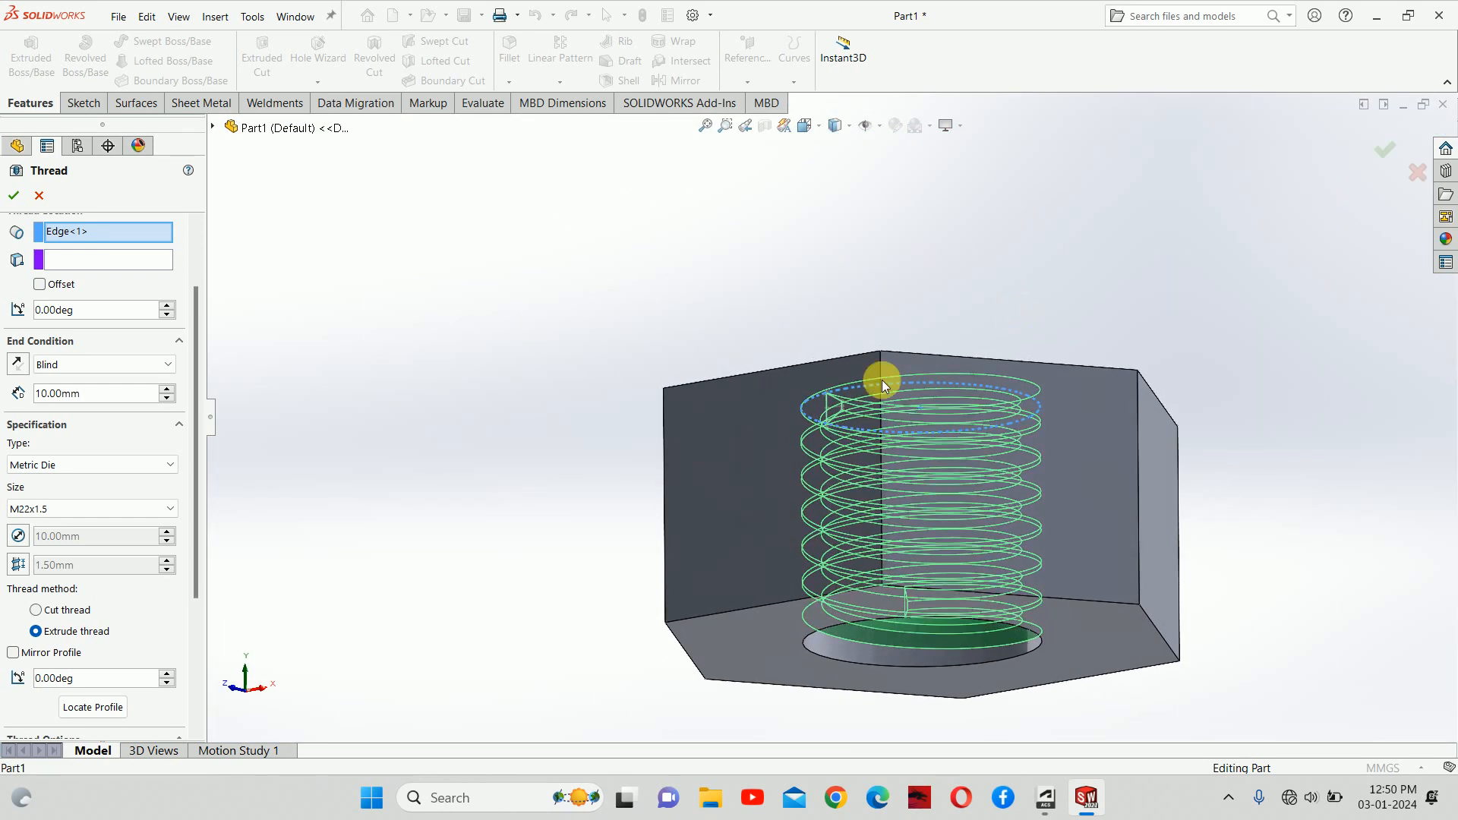
pyautogui.doubleClick(110, 394)
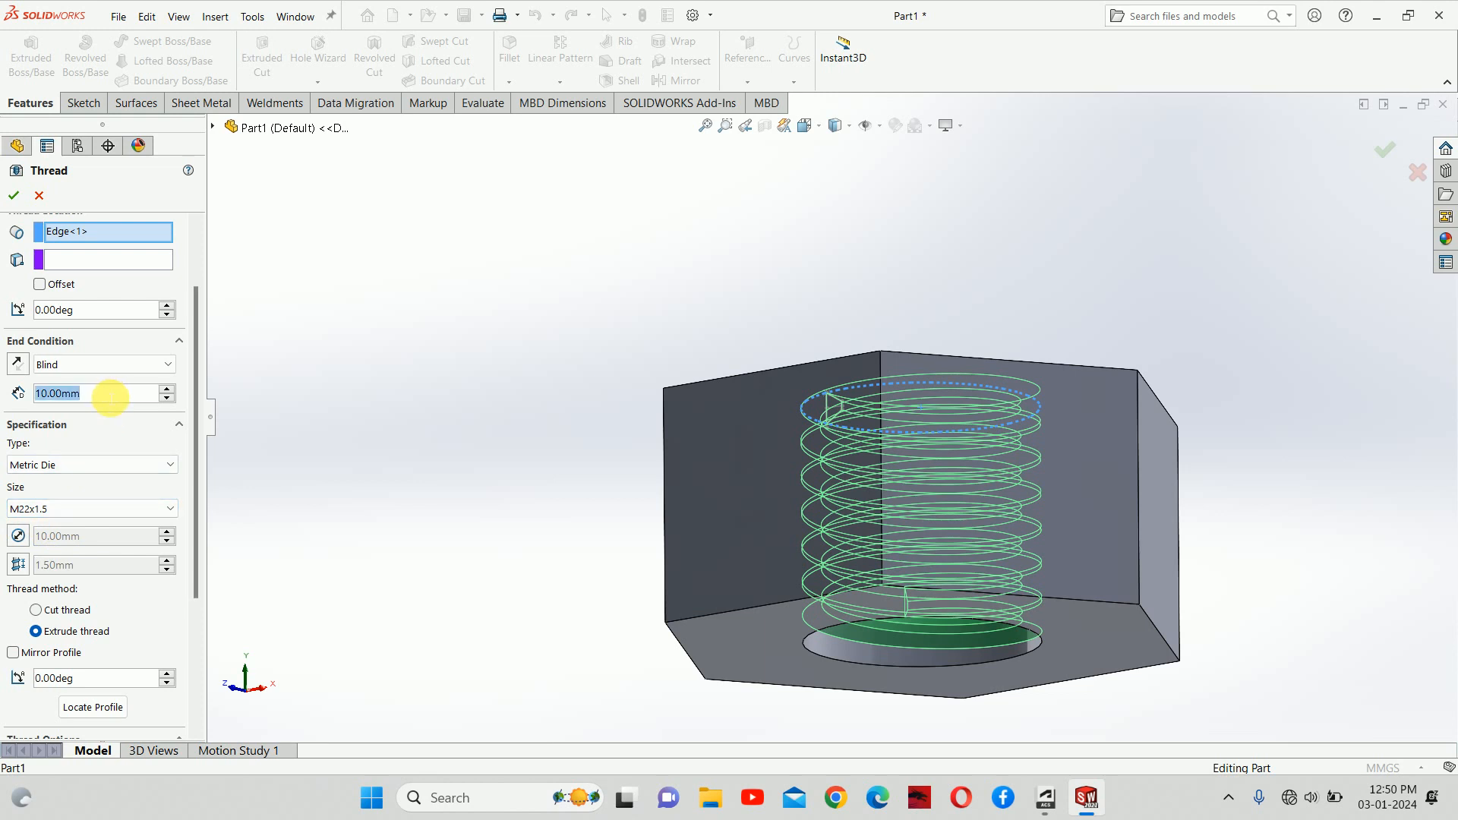
pyautogui.write('15')
pyautogui.press('Return')
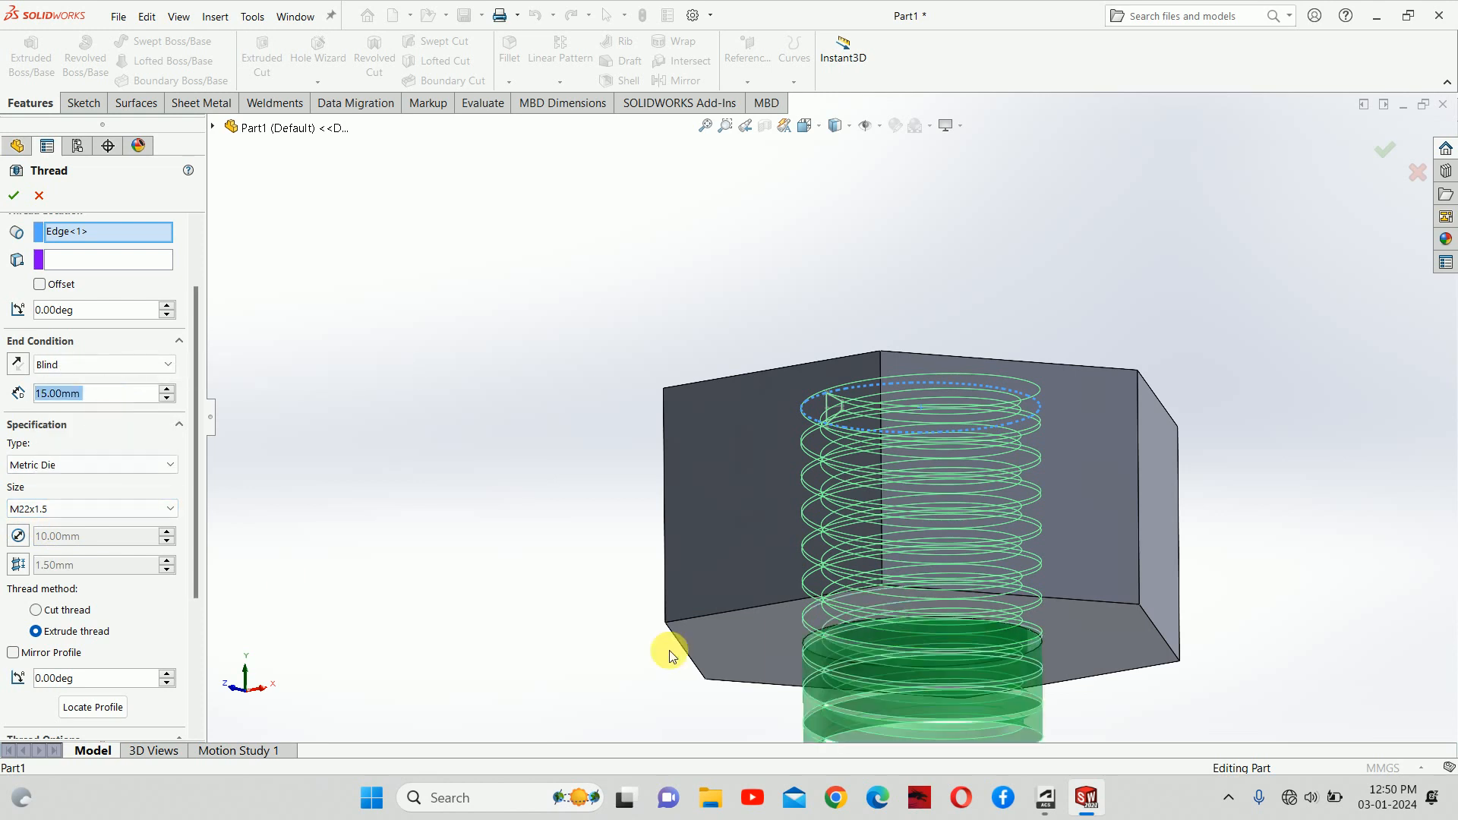
pyautogui.scroll(5, 1002, 635)
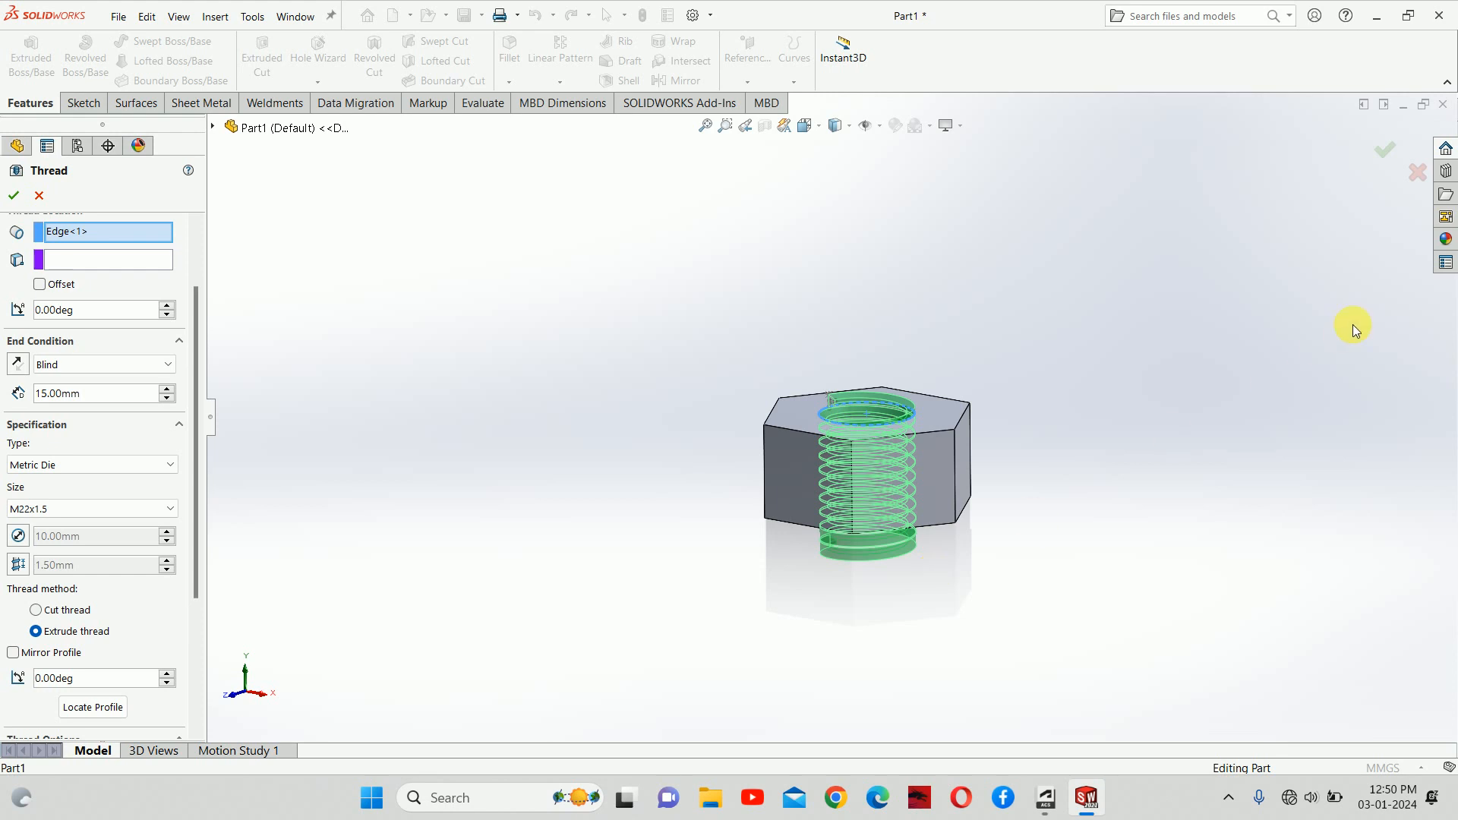
pyautogui.click(1396, 153)
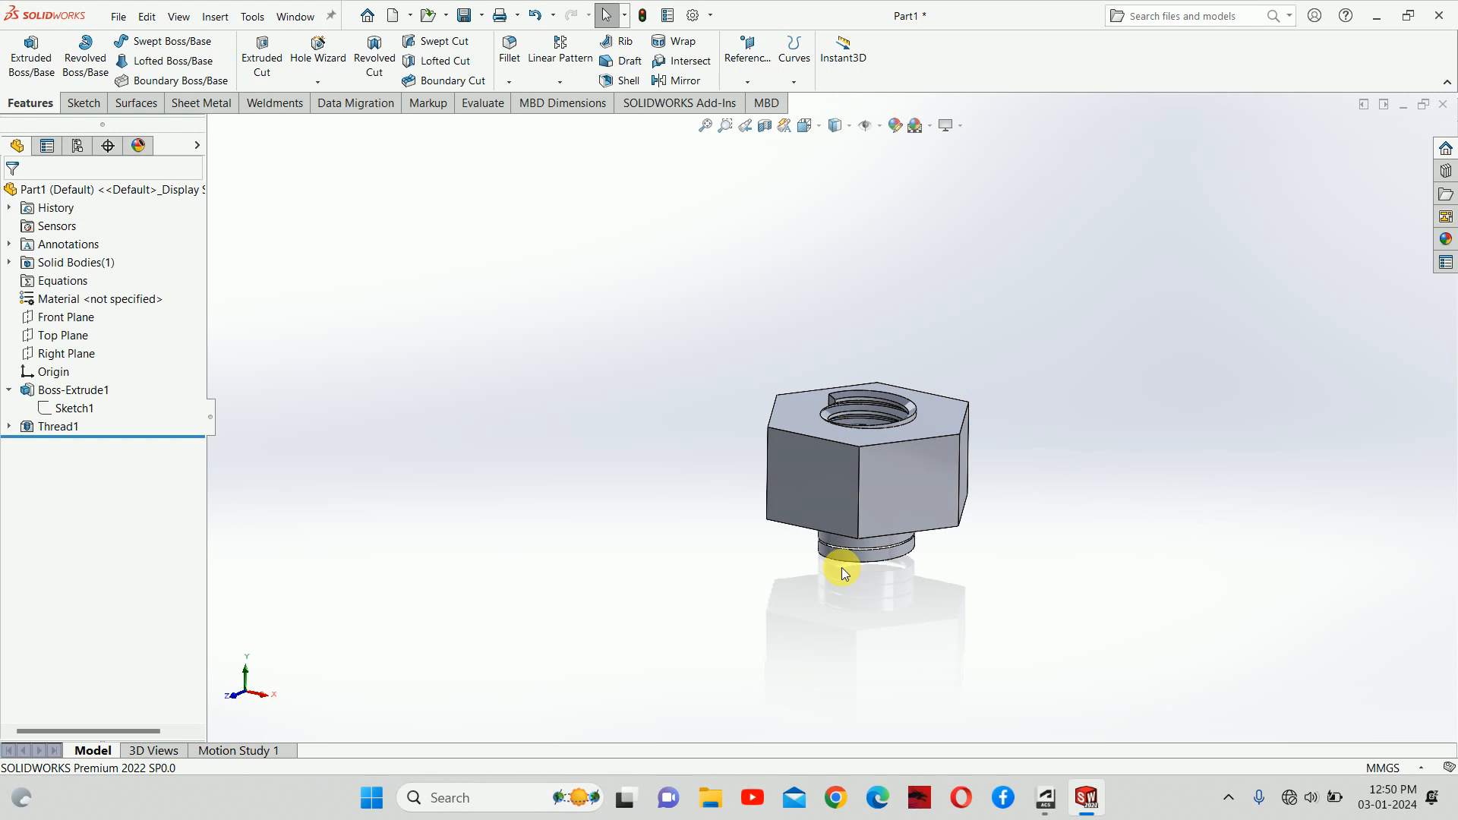
# Step: Sketch on the Front Plane with corner rectangles covering the regions above and below the nut
pyautogui.moveTo(842, 567); pyautogui.dragTo(872, 730, button='middle')
pyautogui.scroll(-4, 845, 436)
pyautogui.moveTo(832, 427); pyautogui.dragTo(827, 324, button='middle')
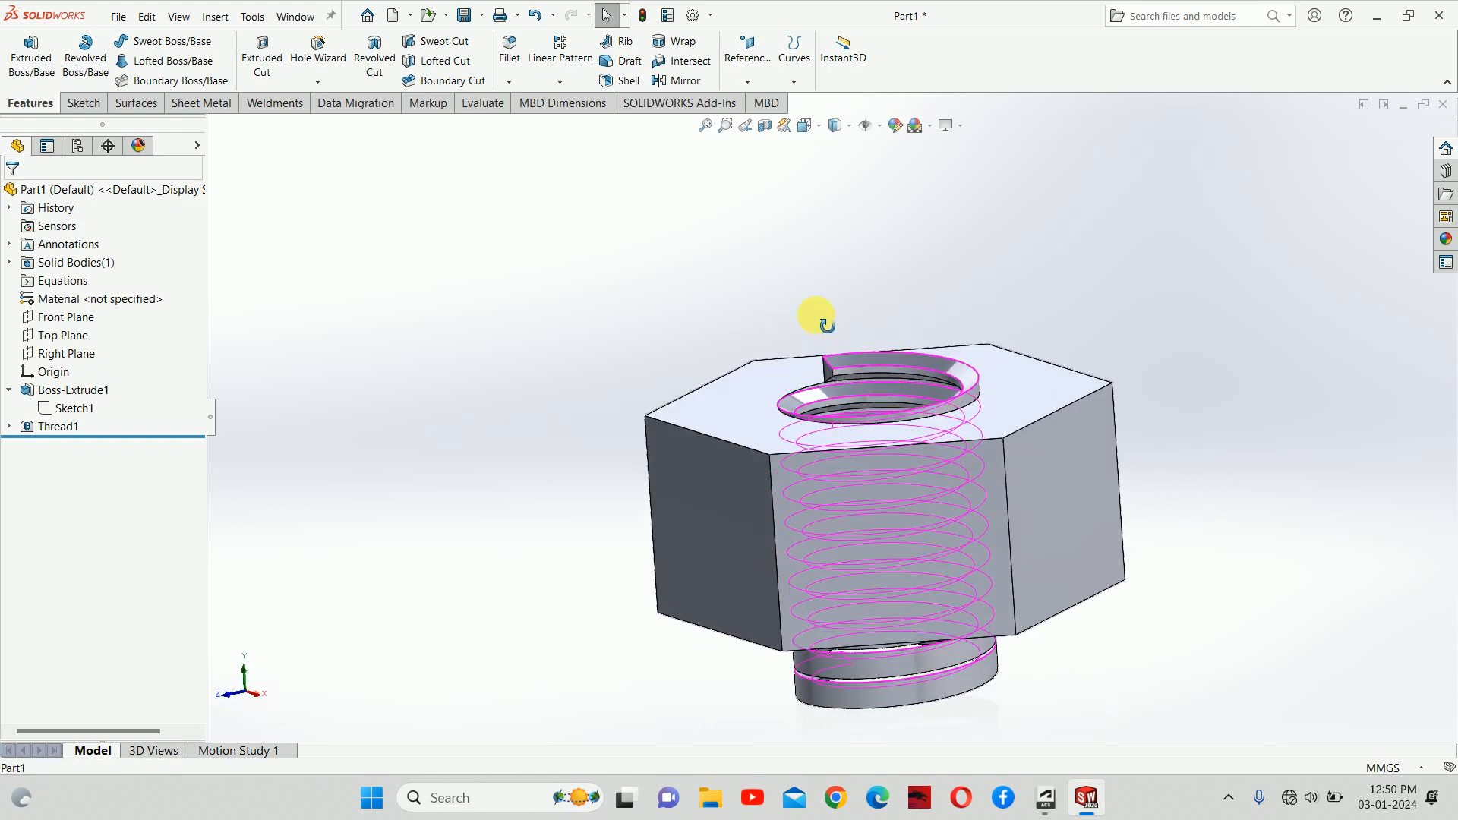
pyautogui.click(65, 317)
pyautogui.click(85, 295)
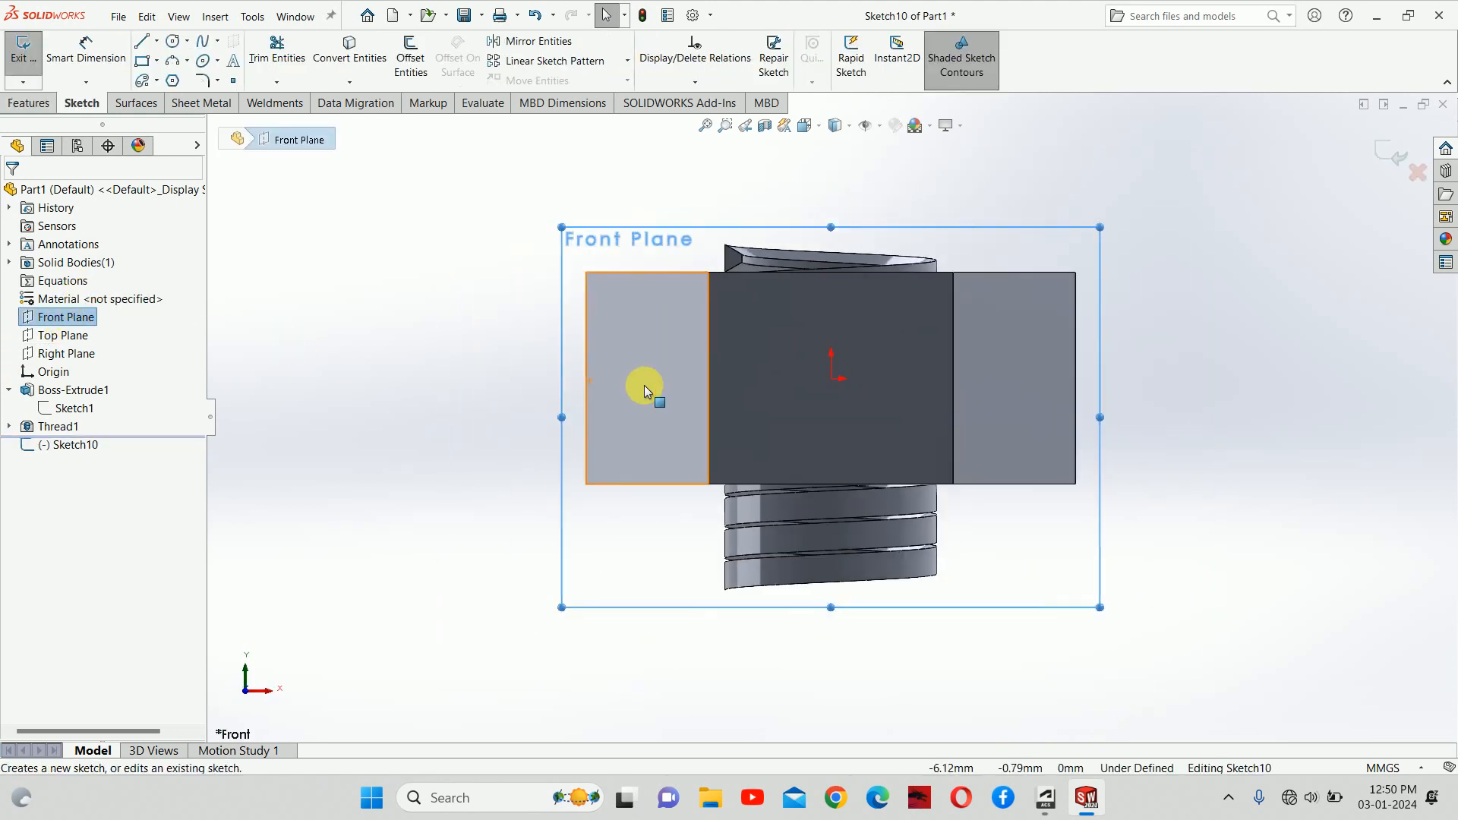
pyautogui.click(142, 60)
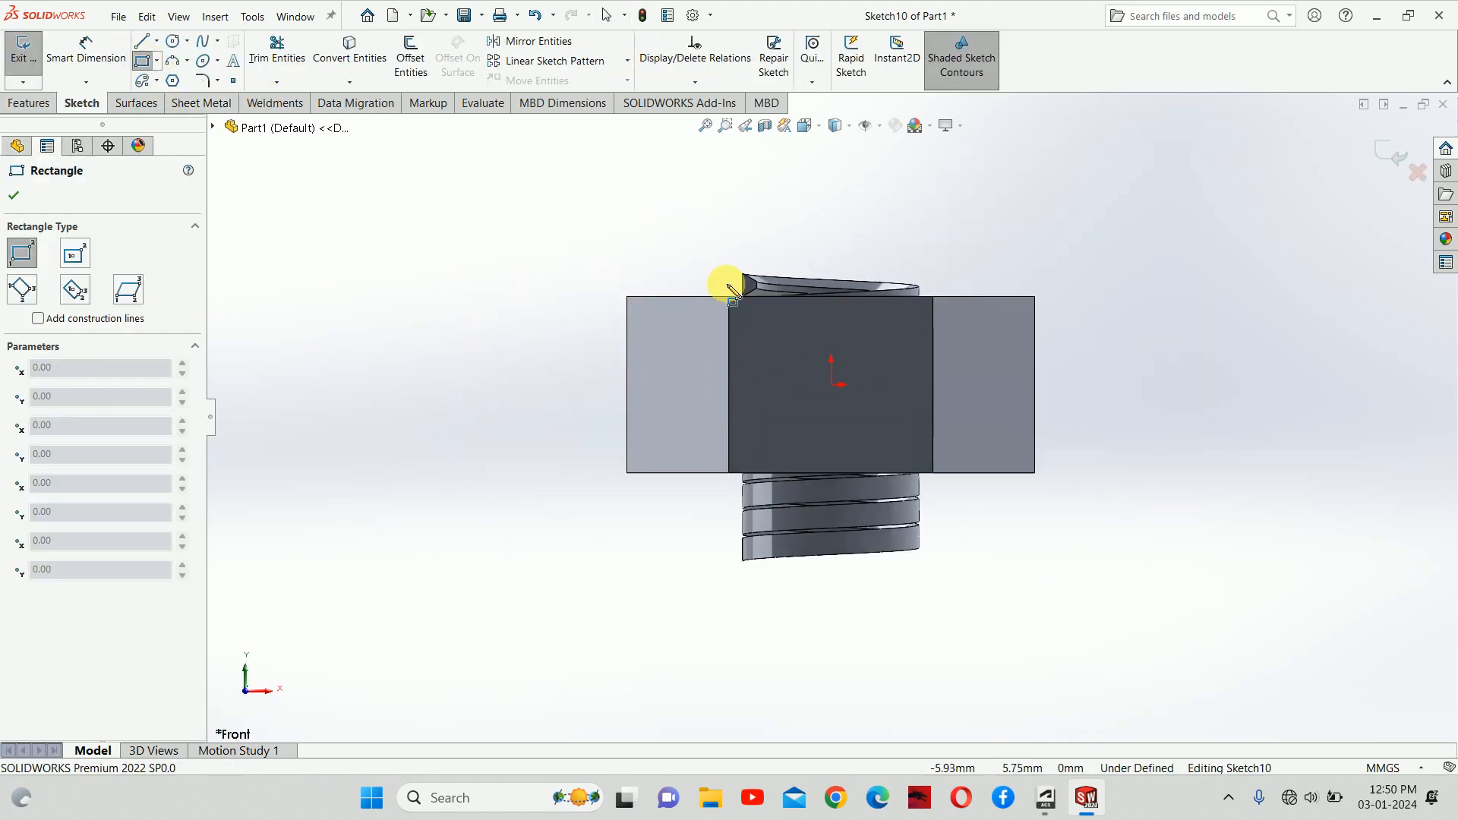
pyautogui.click(626, 296)
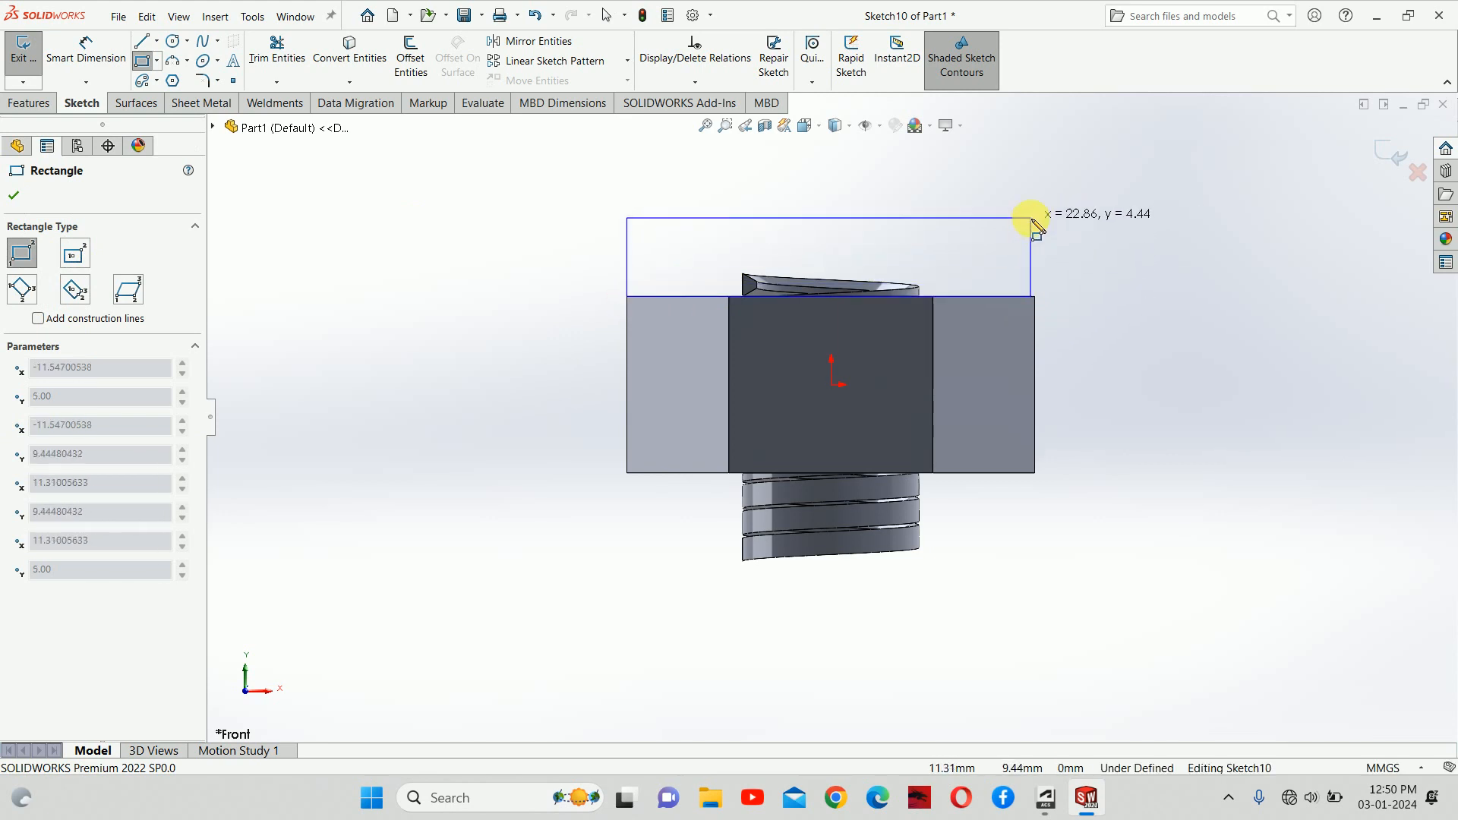
pyautogui.click(1030, 217)
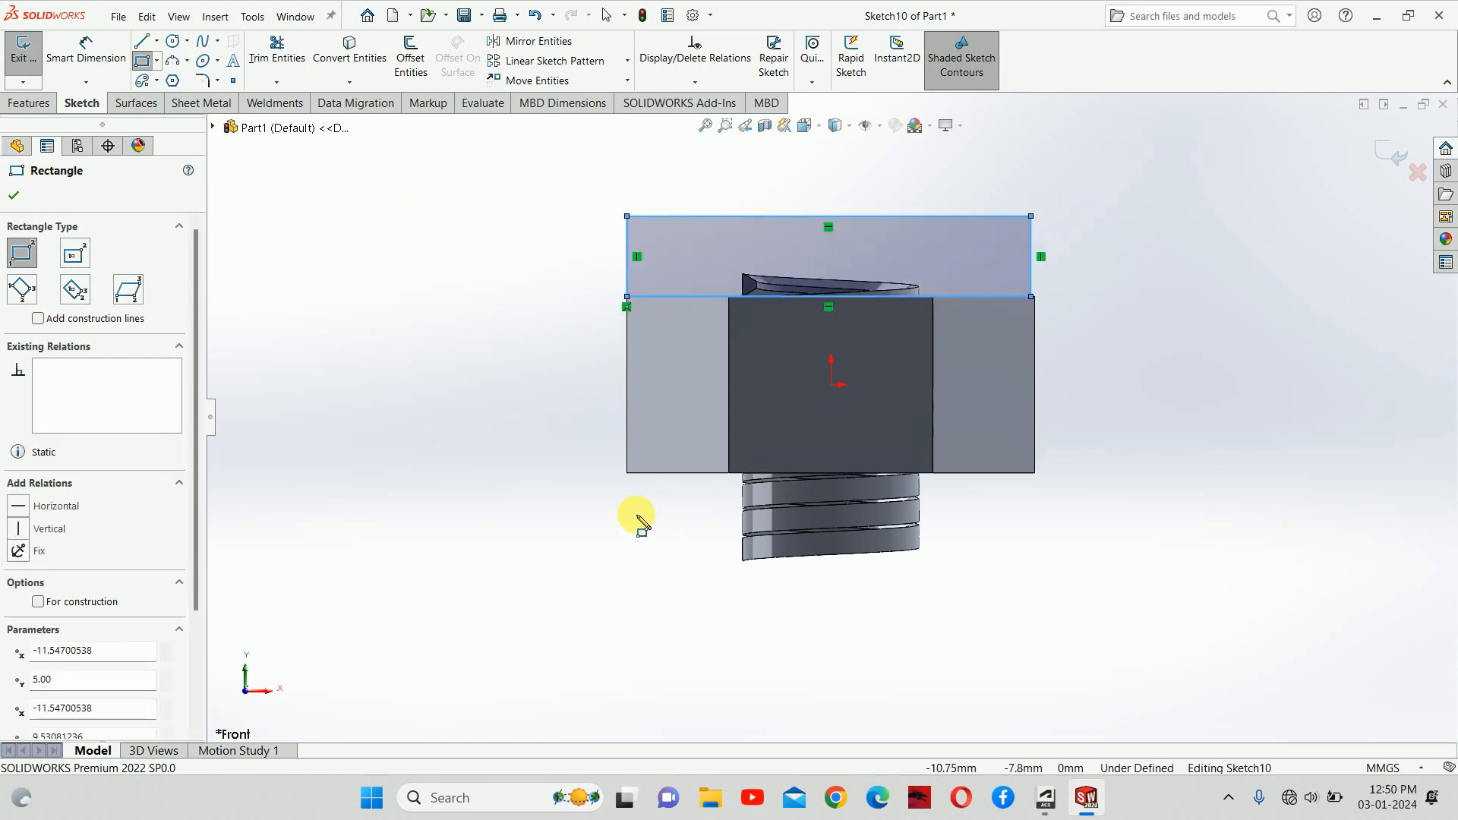
pyautogui.click(626, 473)
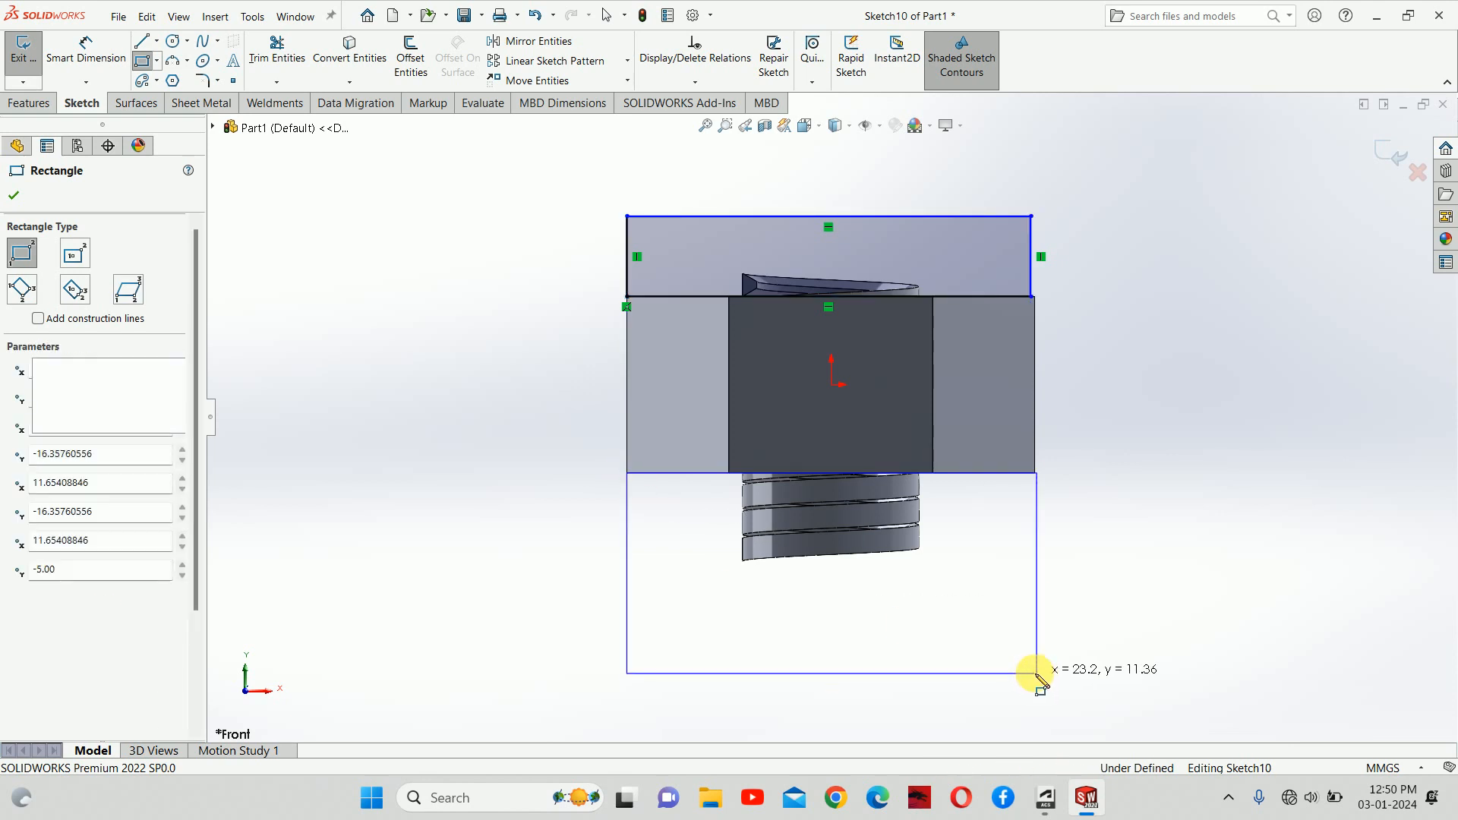
pyautogui.click(1036, 673)
pyautogui.press('Escape')
# Step: Make both rectangles' right sides collinear with the nut's right edge and exit the sketch
pyautogui.click(1036, 516)
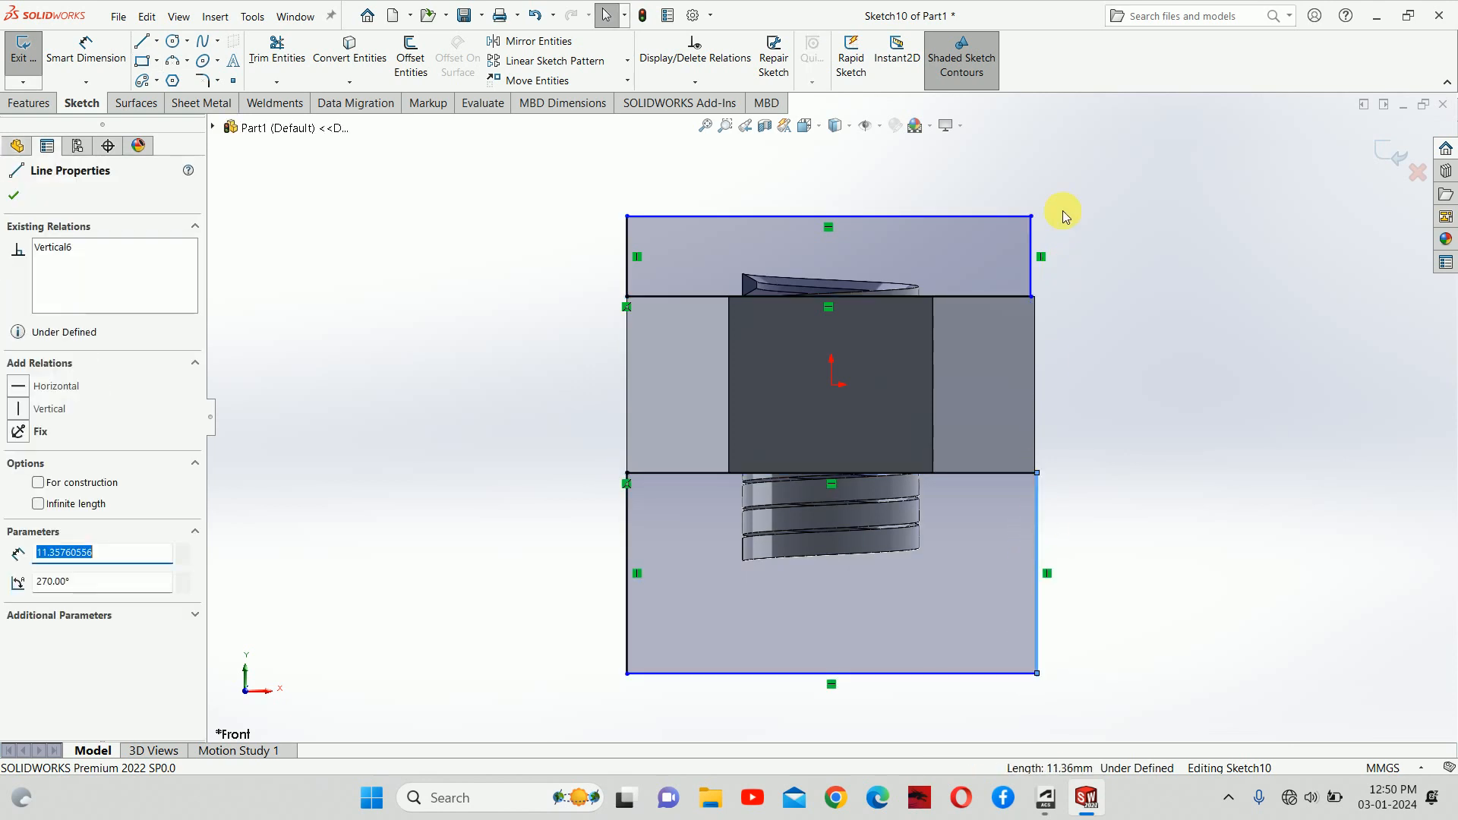
pyautogui.keyDown('ctrl'); pyautogui.click(1031, 266); pyautogui.keyUp('ctrl')
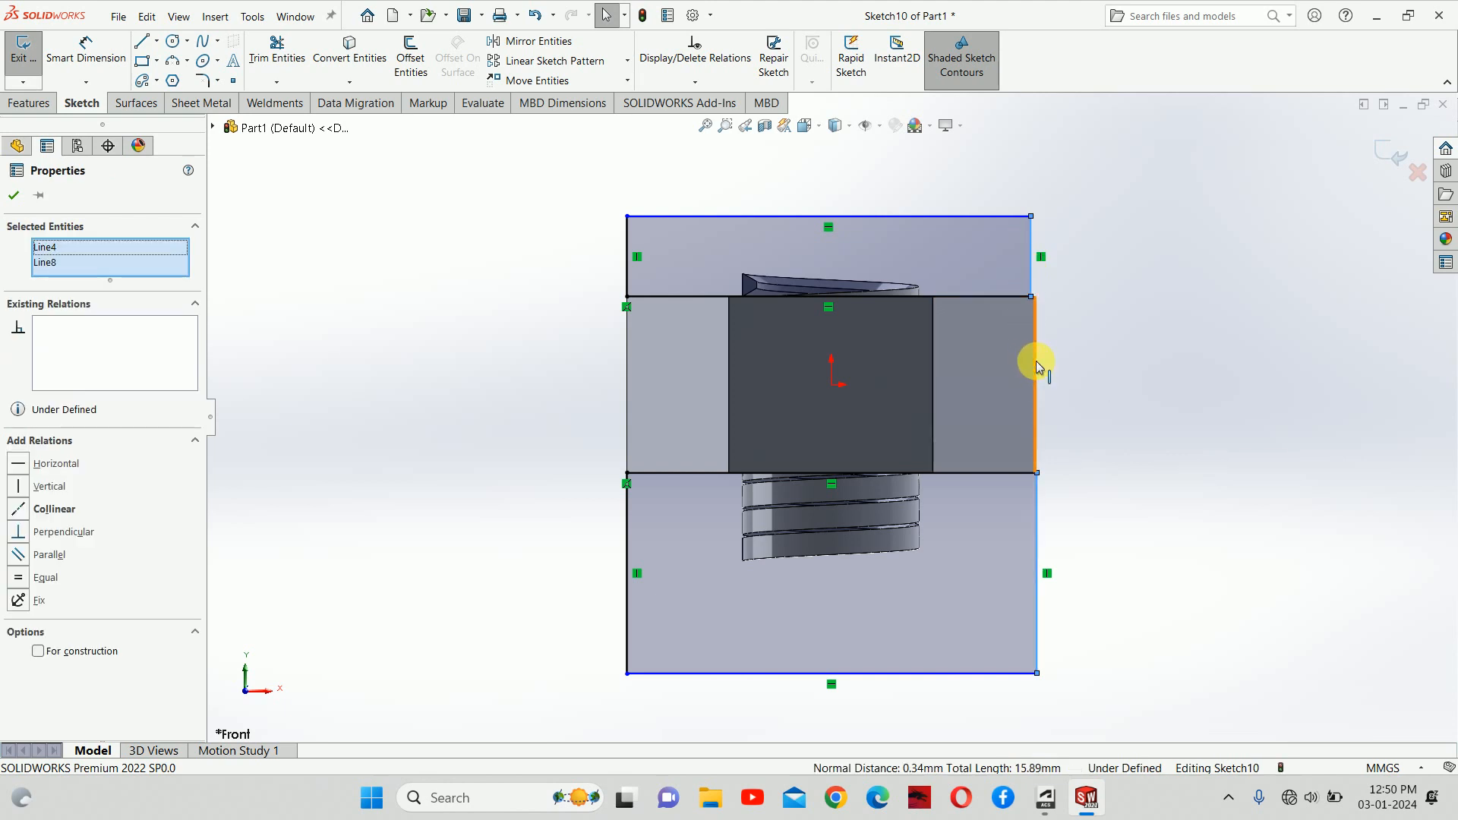
pyautogui.keyDown('ctrl'); pyautogui.click(1037, 366); pyautogui.keyUp('ctrl')
pyautogui.click(1083, 300)
pyautogui.press('Escape')
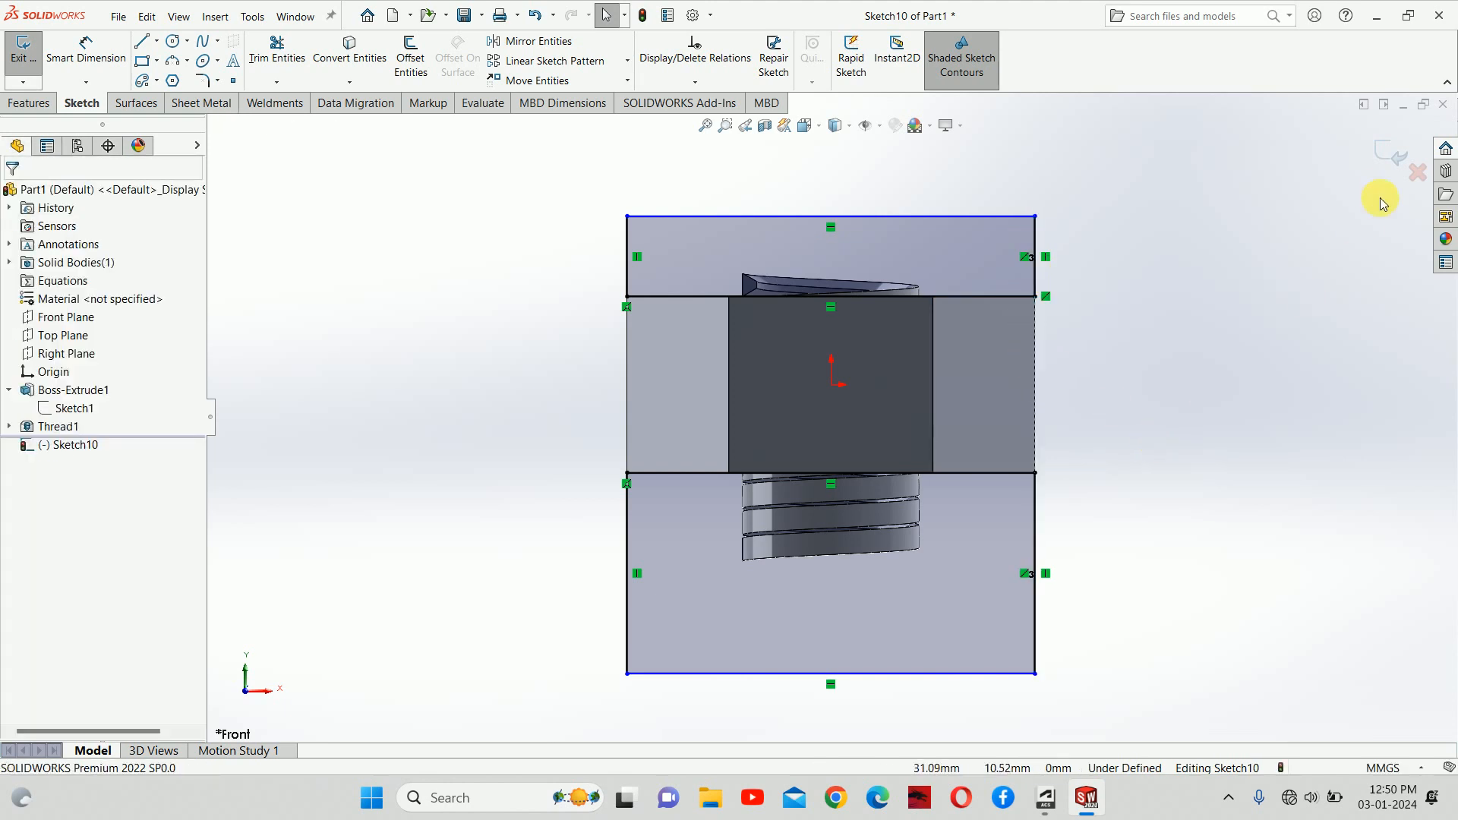
pyautogui.click(1385, 155)
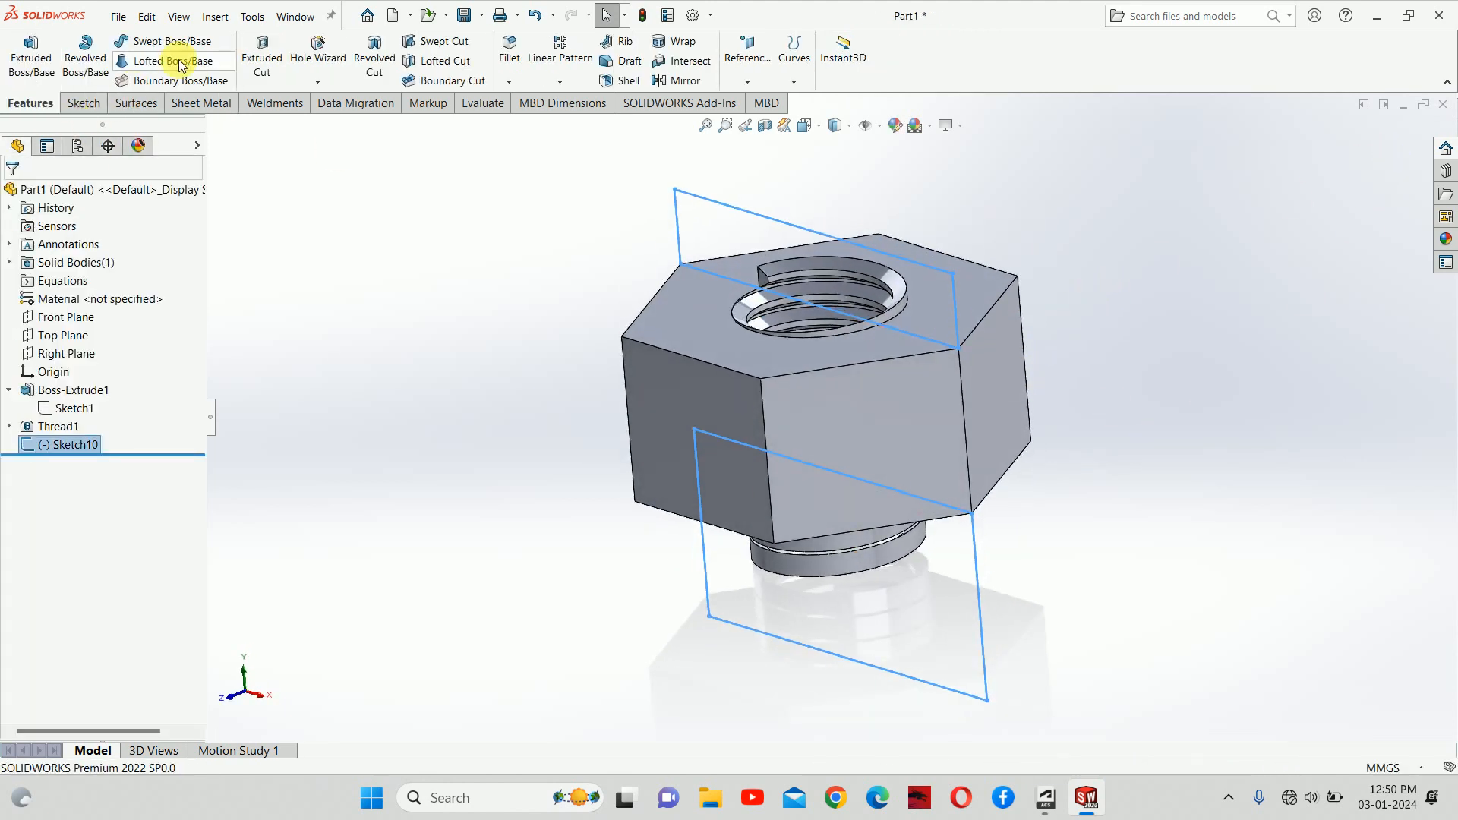
# Step: Extrude-cut Sketch10 with Through All - Both, then orbit to inspect the trimmed nut
pyautogui.click(257, 54)
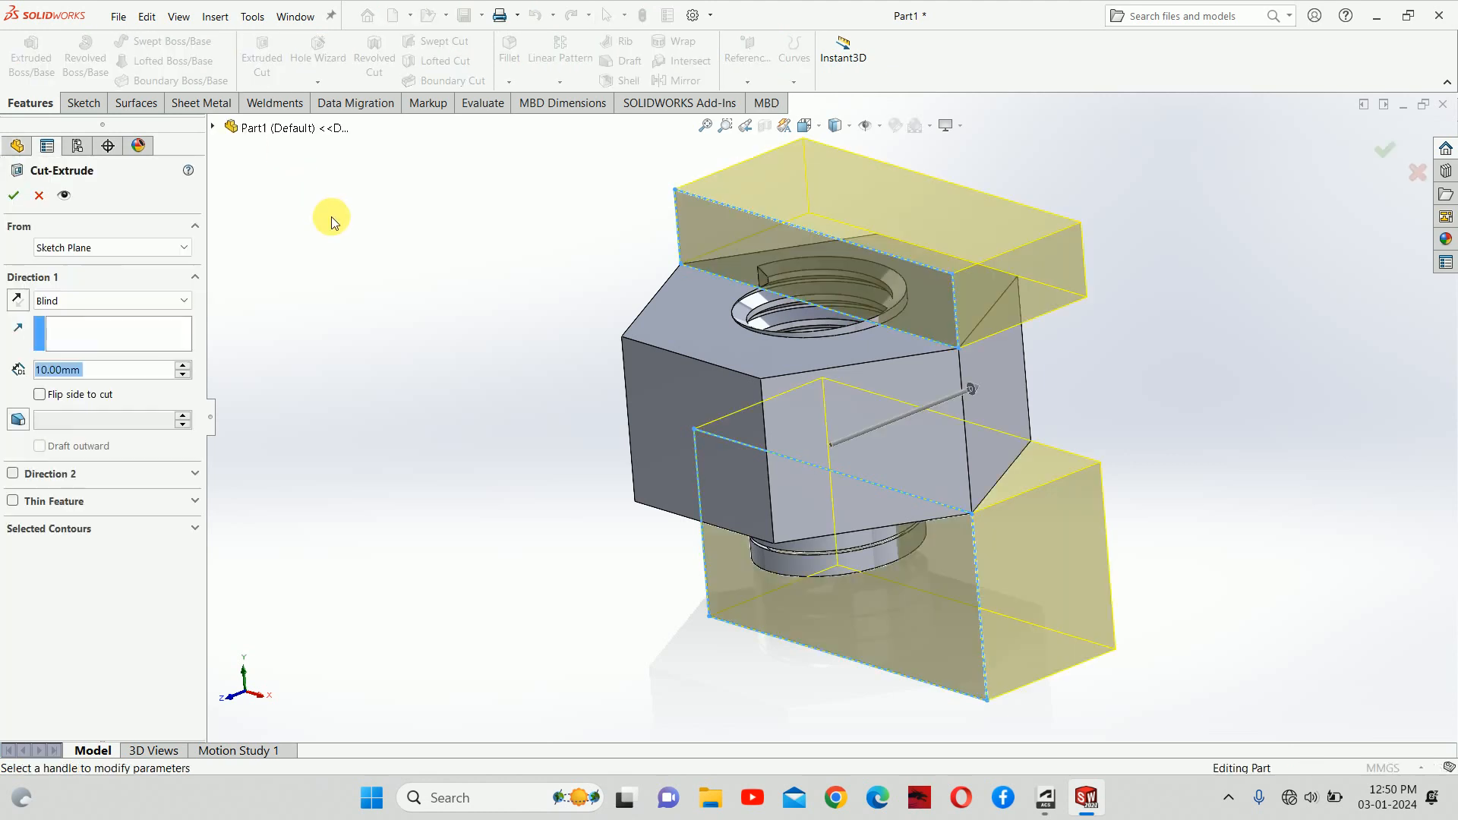
pyautogui.click(82, 299)
pyautogui.click(90, 352)
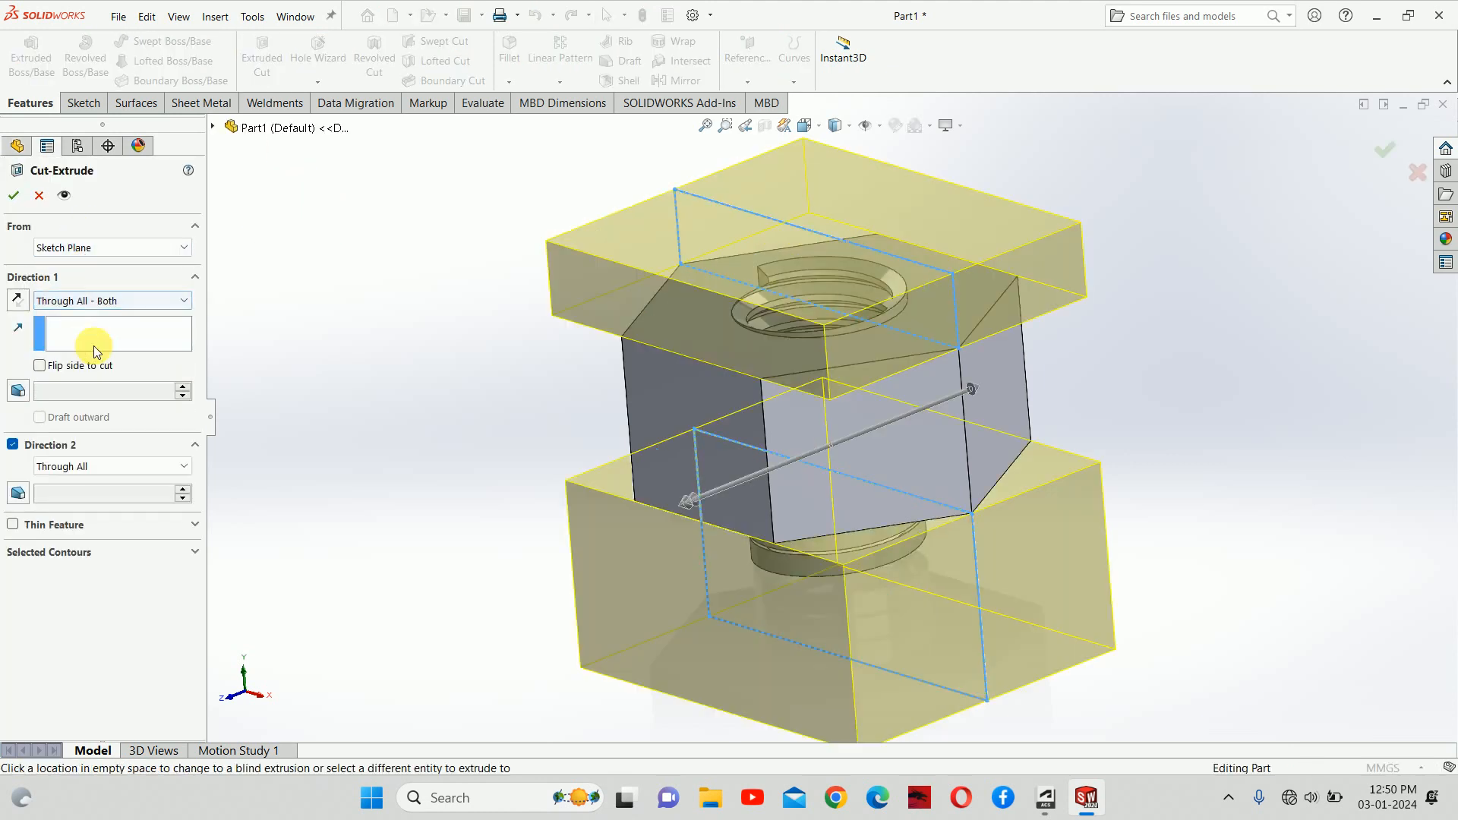
pyautogui.click(13, 195)
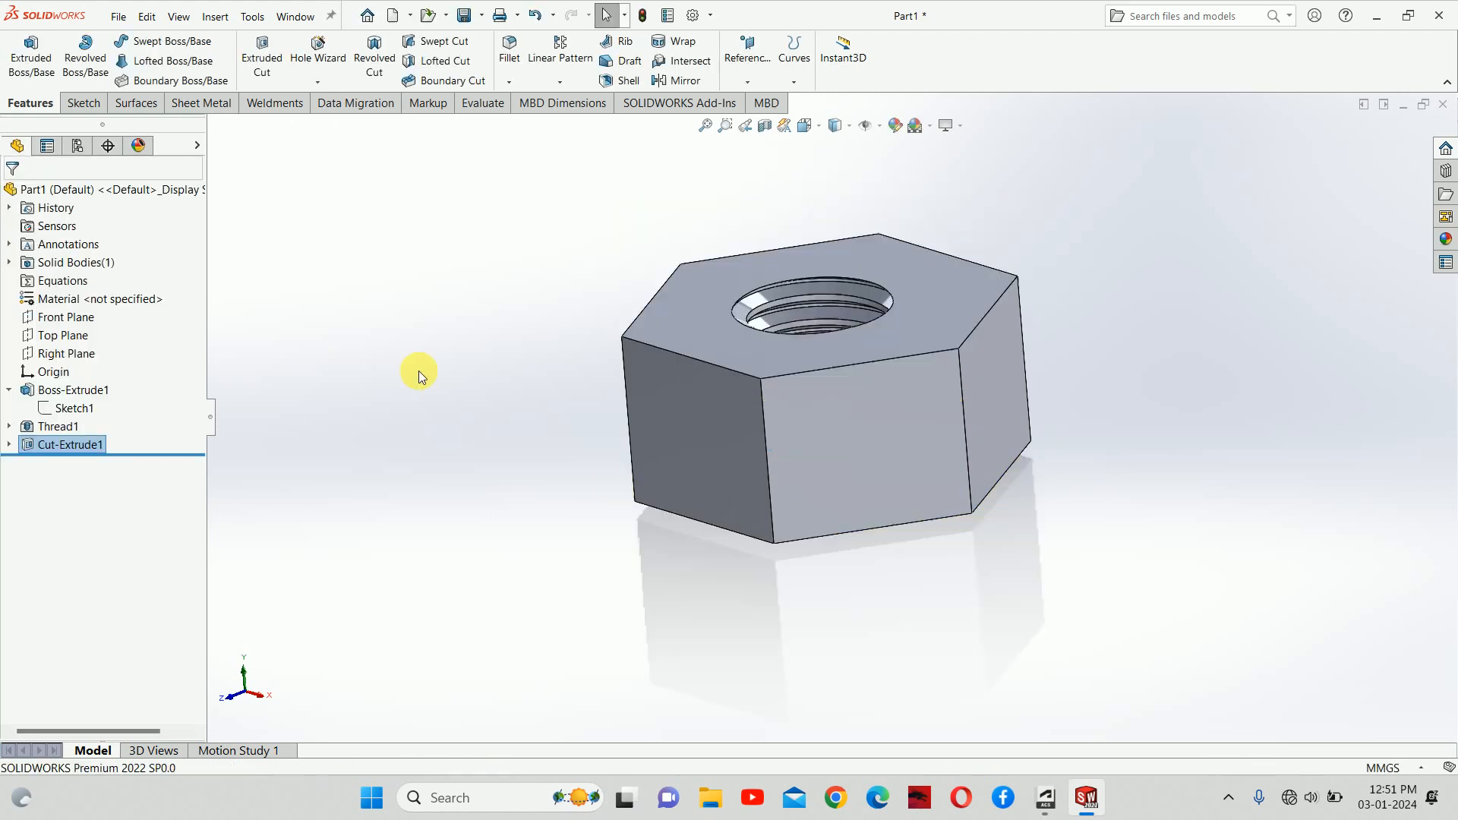
pyautogui.moveTo(545, 343); pyautogui.dragTo(850, 396, button='middle')
pyautogui.moveTo(786, 442); pyautogui.dragTo(981, 548, button='middle')
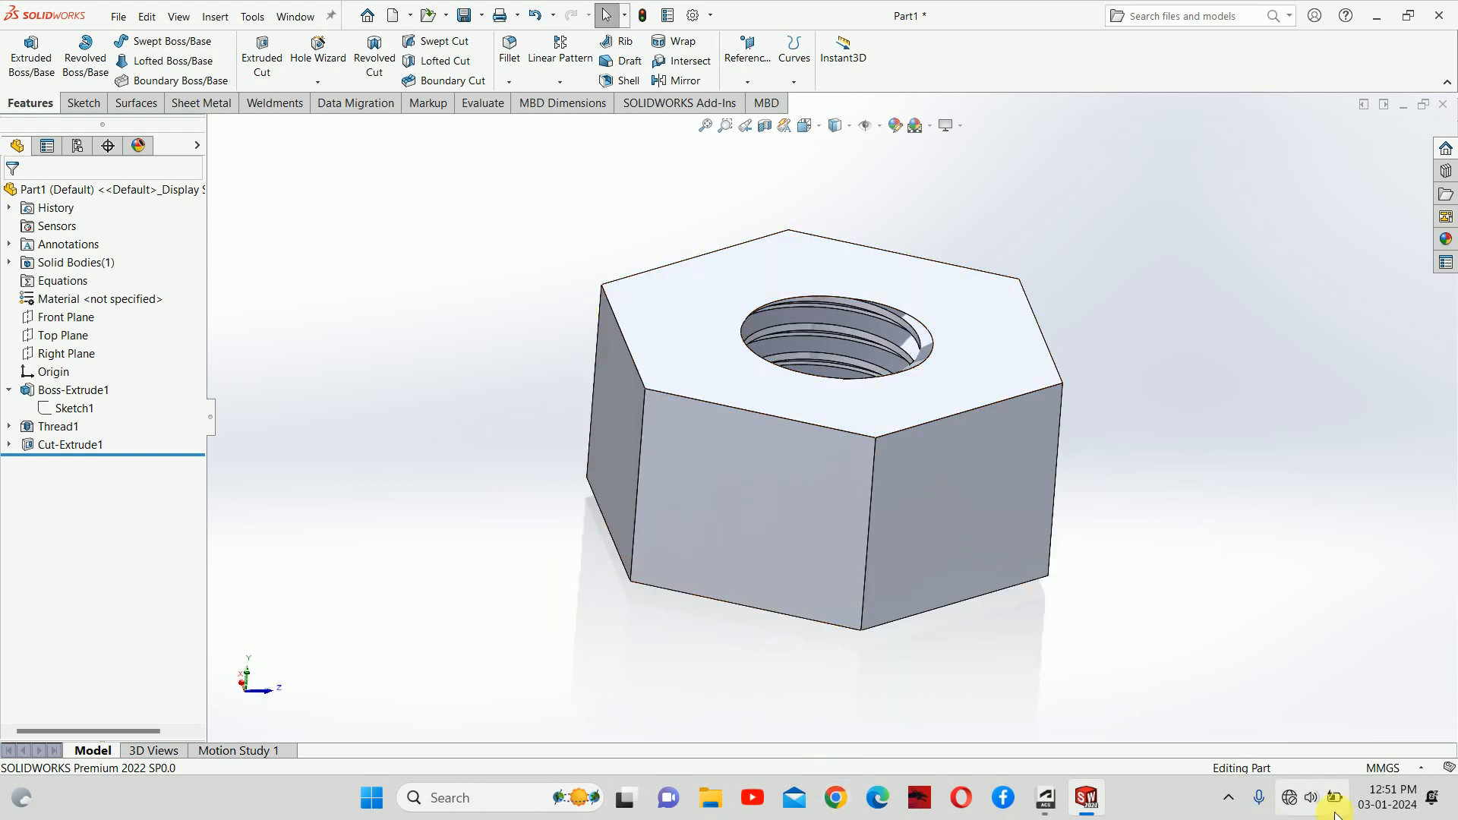
# Step: Connect to the G5 Wi-Fi network from quick settings and open a new Chrome tab
pyautogui.click(1312, 797)
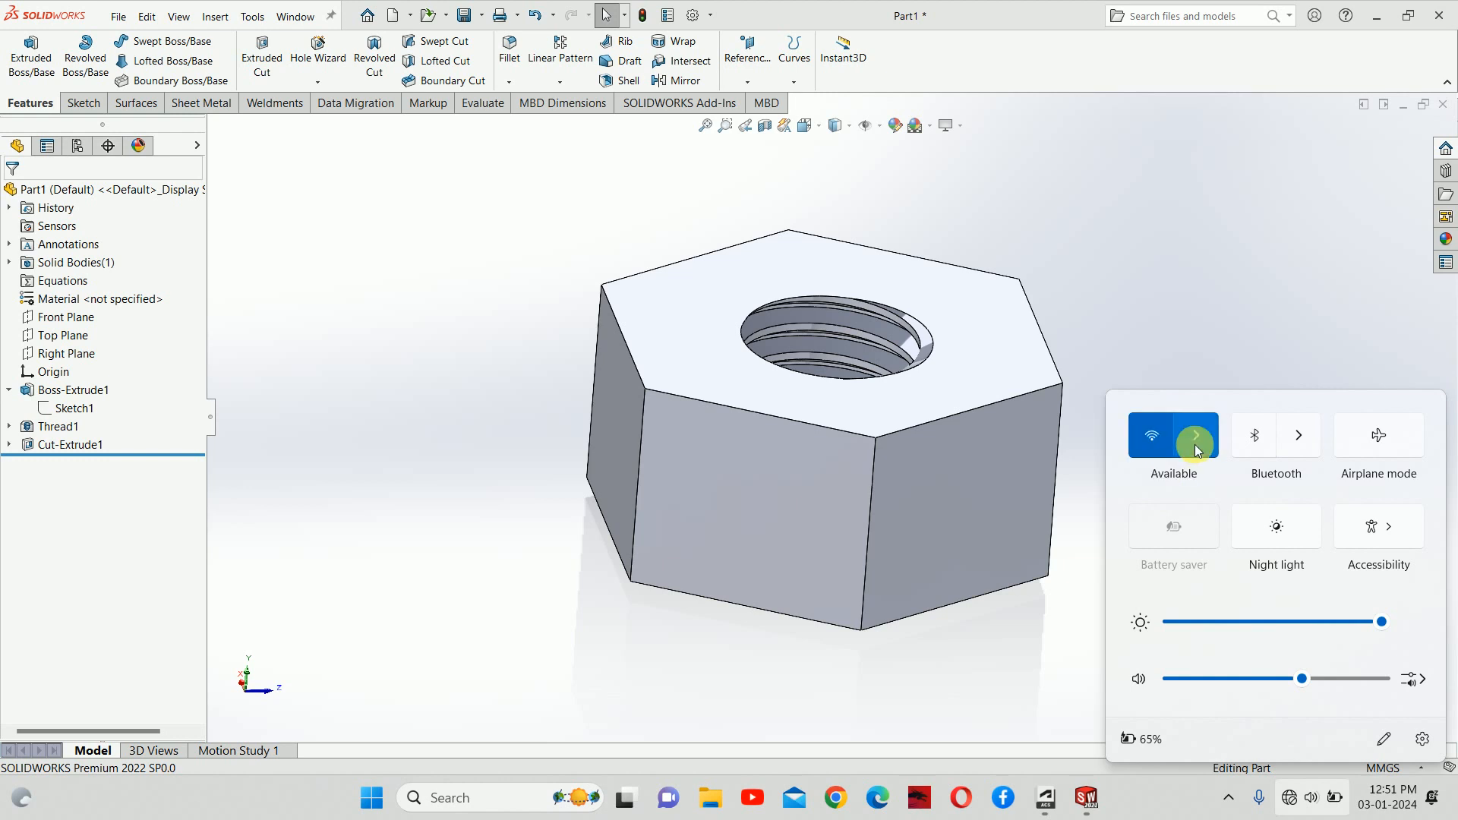
pyautogui.click(1196, 444)
pyautogui.click(1206, 460)
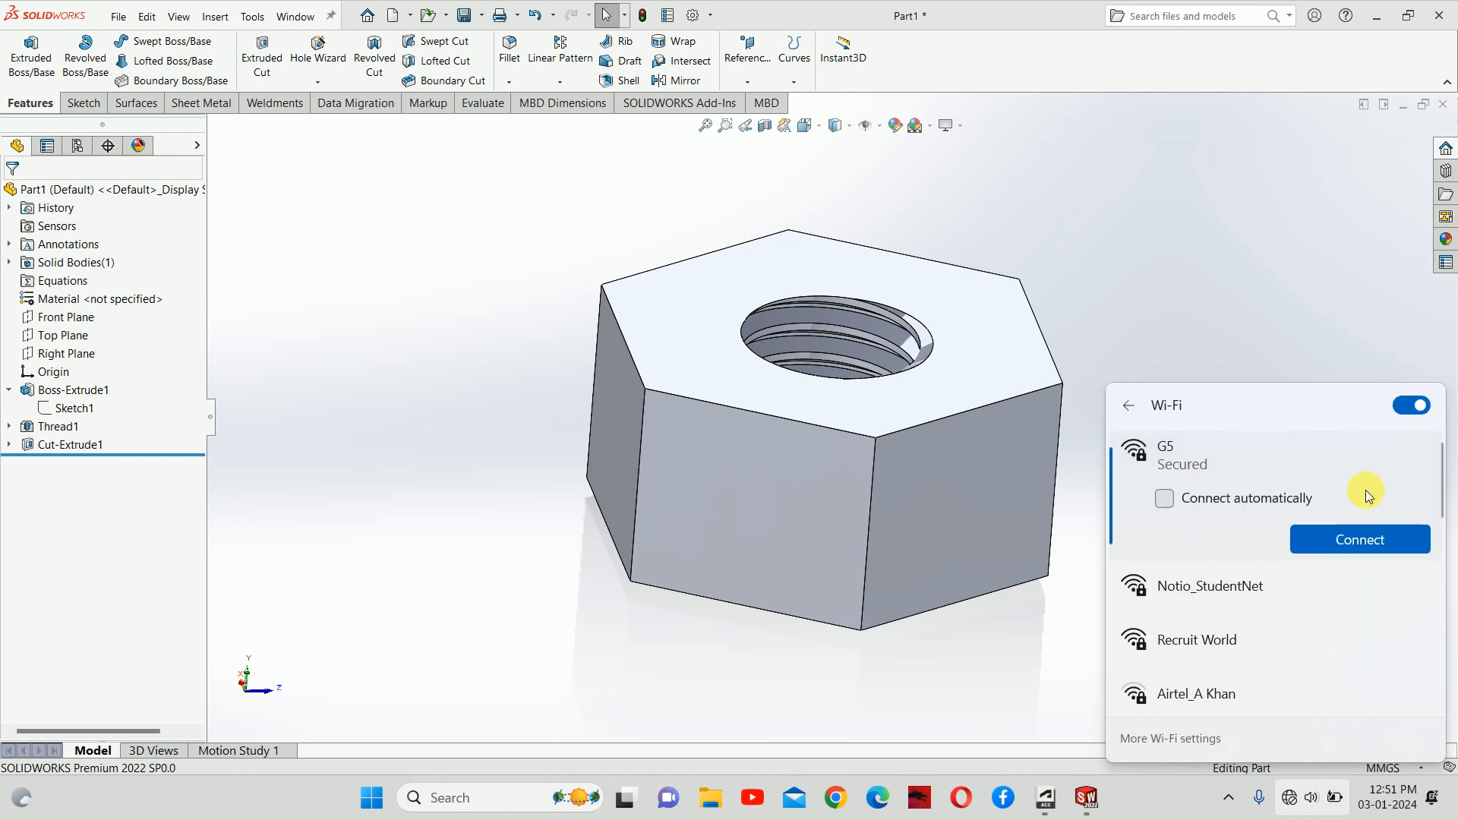
pyautogui.click(1370, 549)
pyautogui.click(1250, 326)
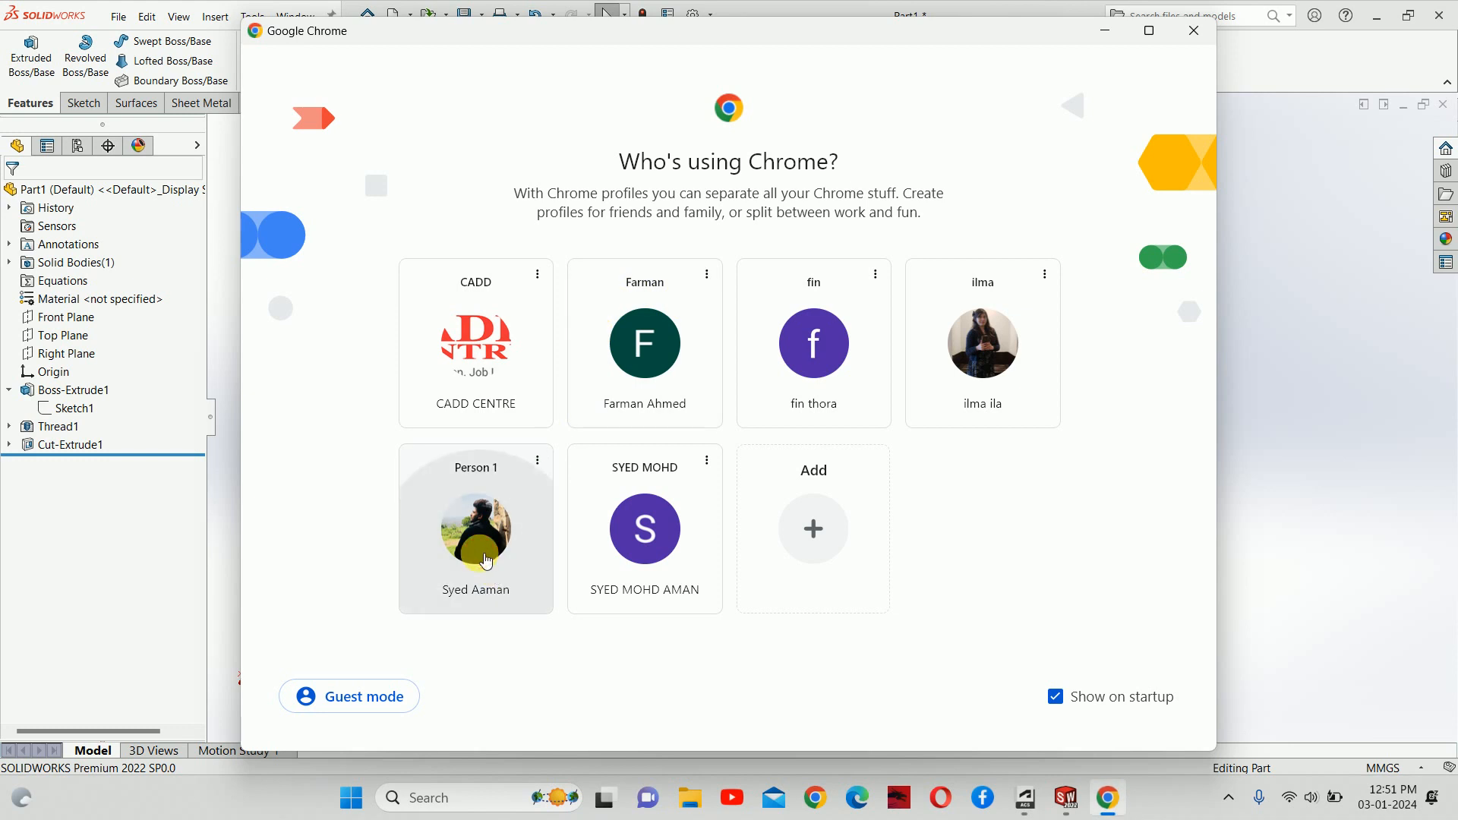
pyautogui.click(495, 575)
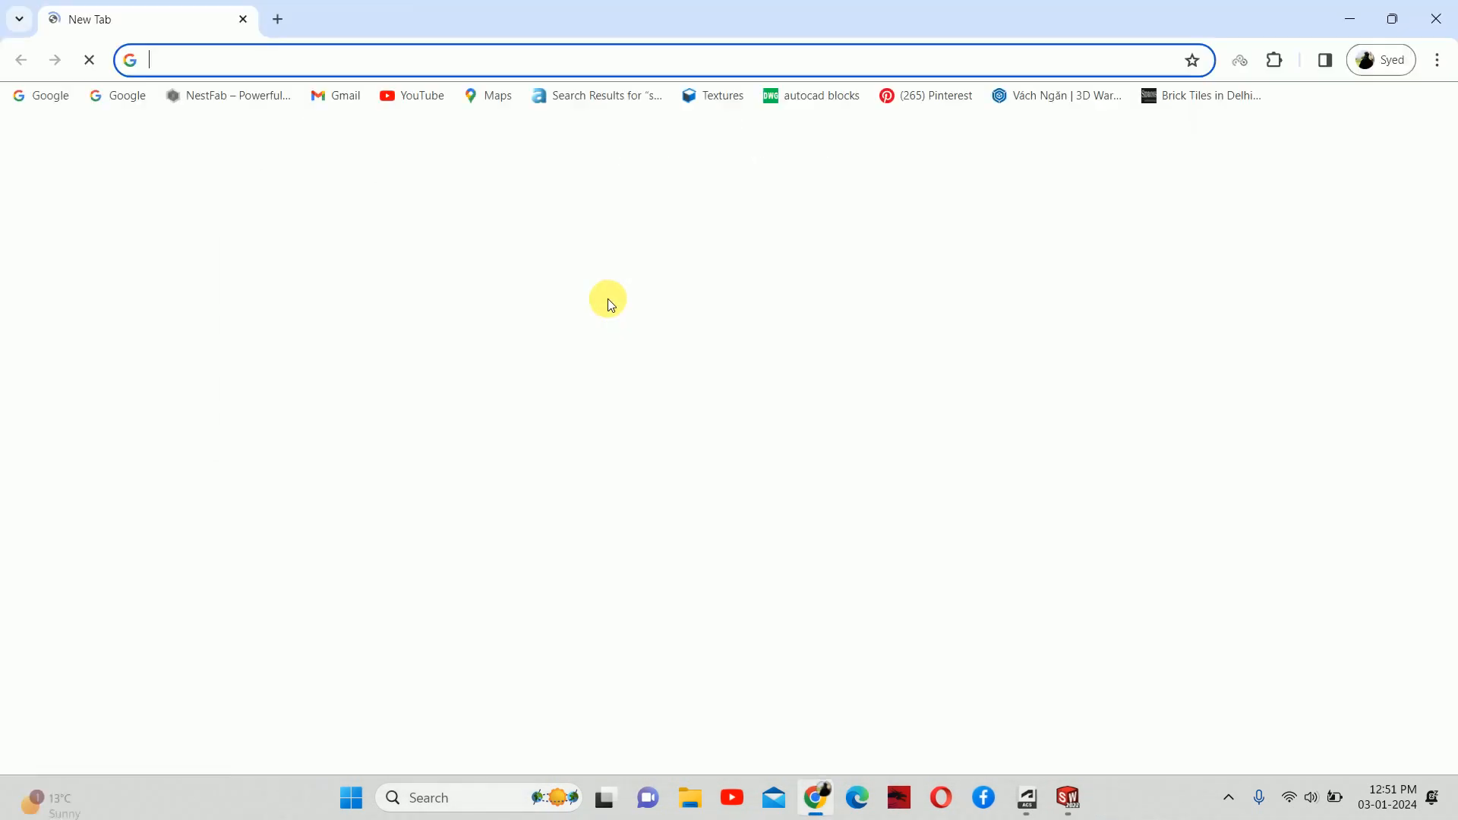
# Step: Search Google for 'nut' and switch to image results
pyautogui.click(590, 426)
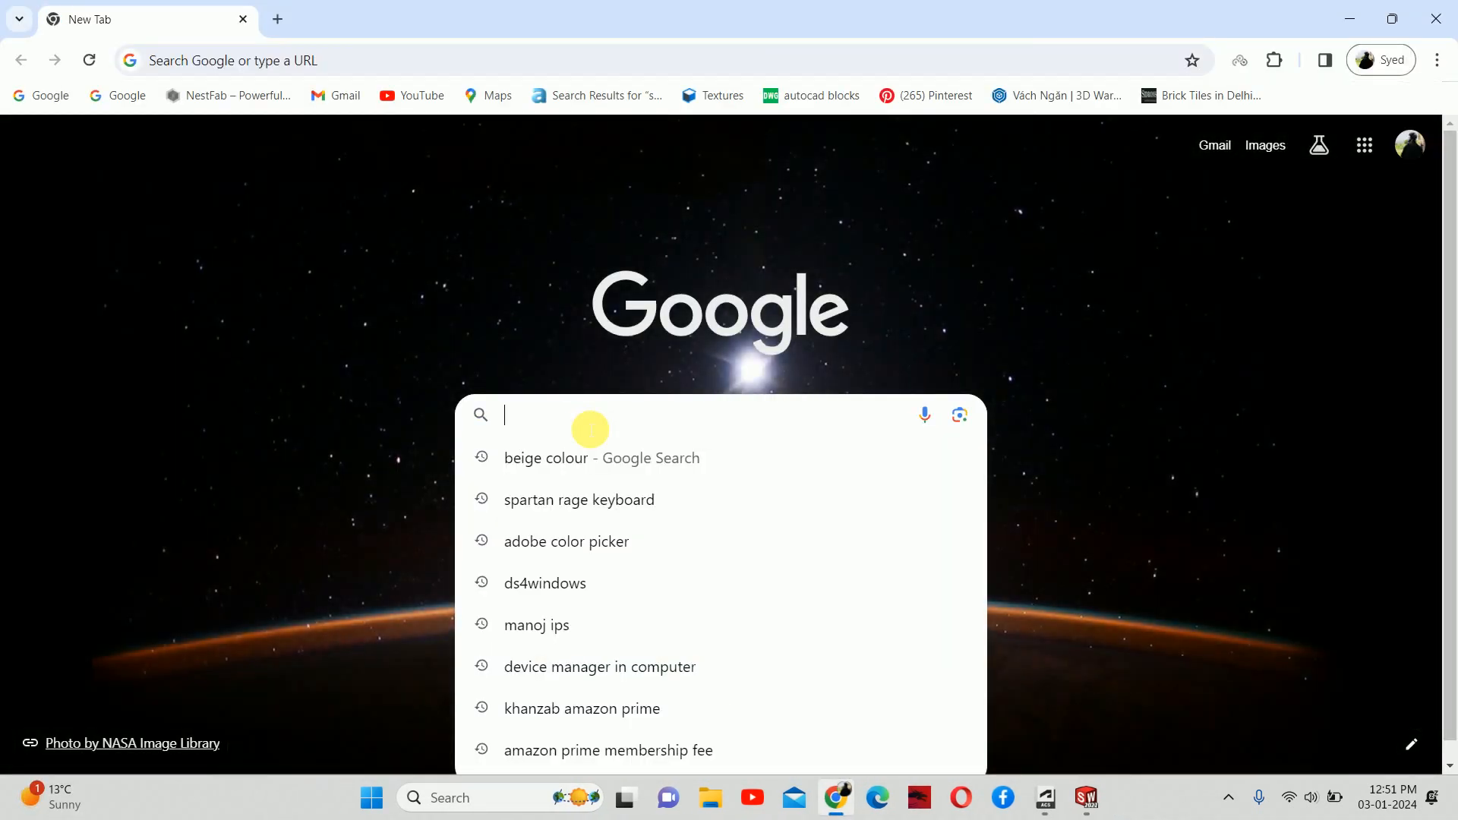
pyautogui.write('nut')
pyautogui.press('Return')
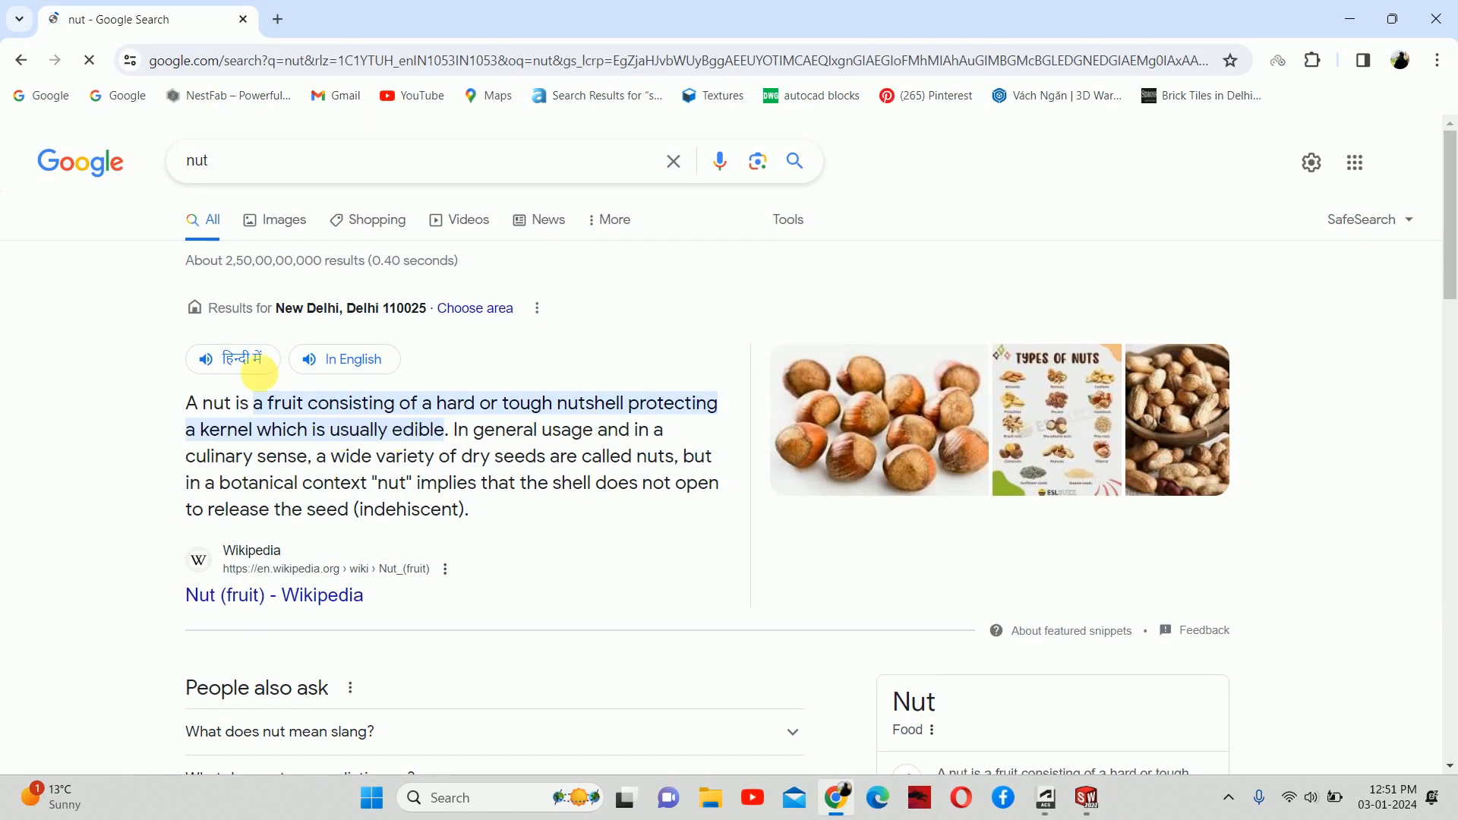
pyautogui.click(280, 219)
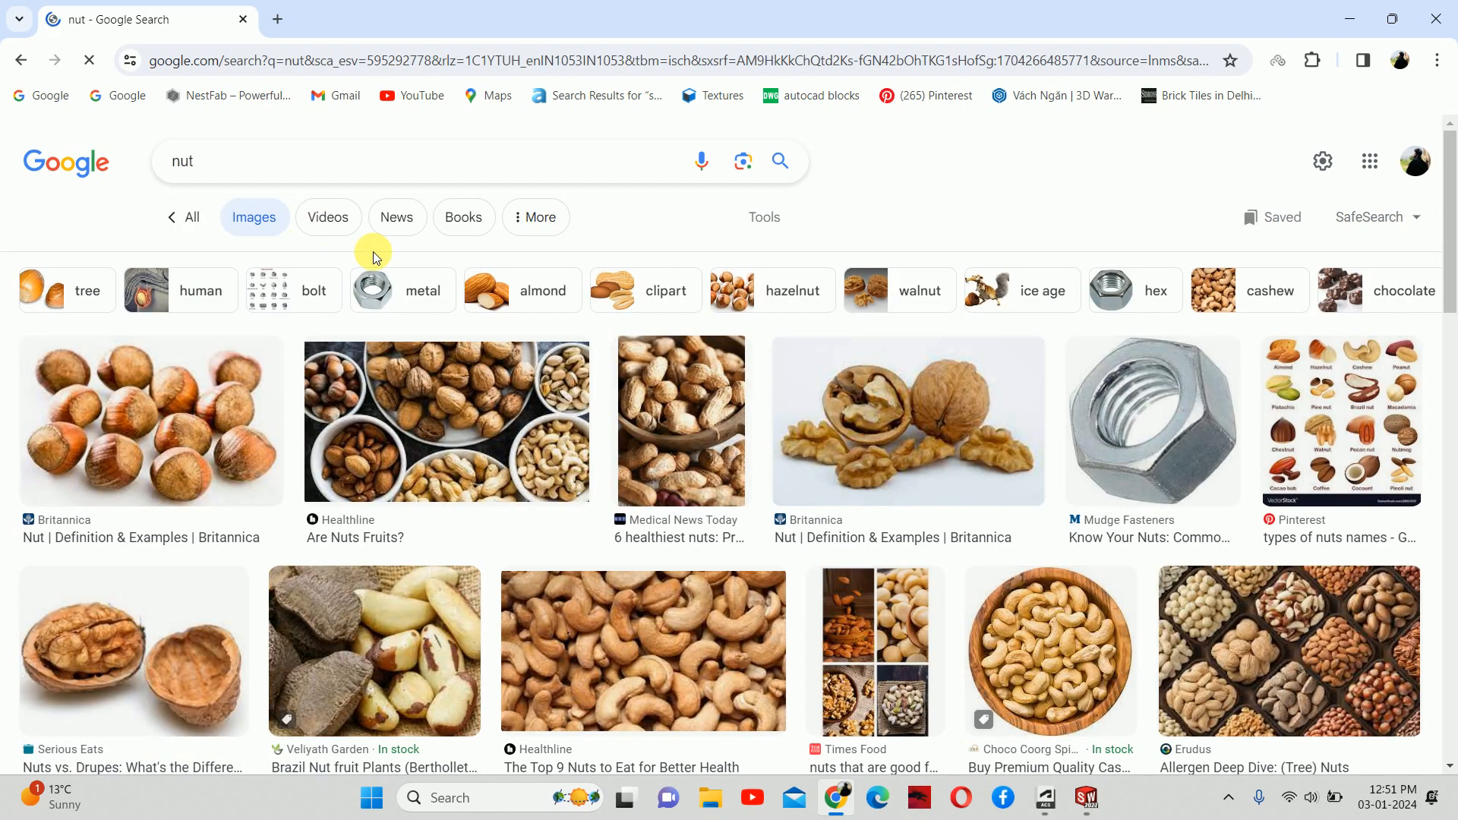
# Step: Preview the 'Know Your Nuts: Common Hex Nuts' image, browse it, and restore down the browser
pyautogui.click(1160, 400)
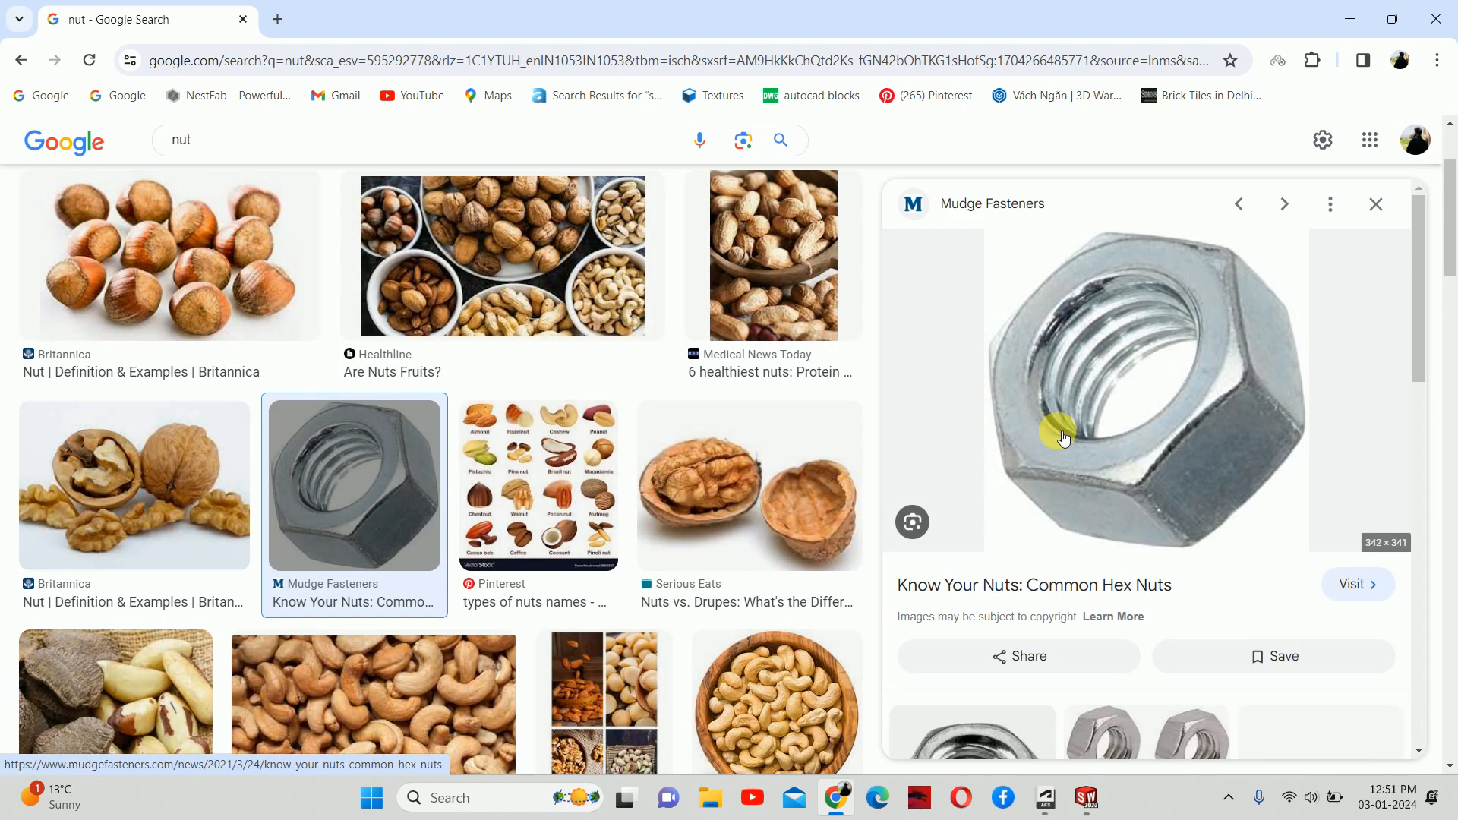
pyautogui.scroll(-3, 1100, 465)
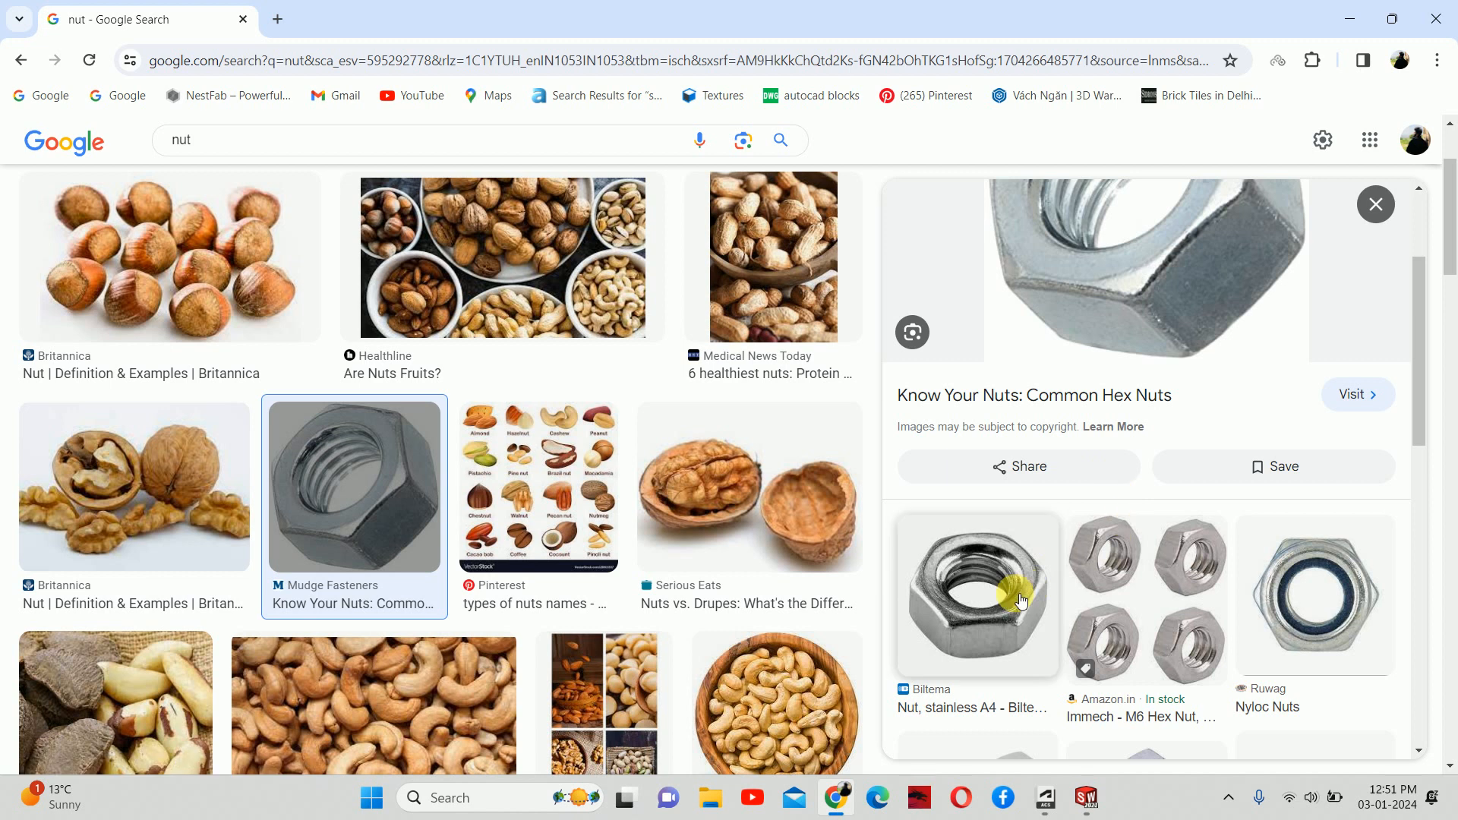
pyautogui.scroll(-4, 1033, 592)
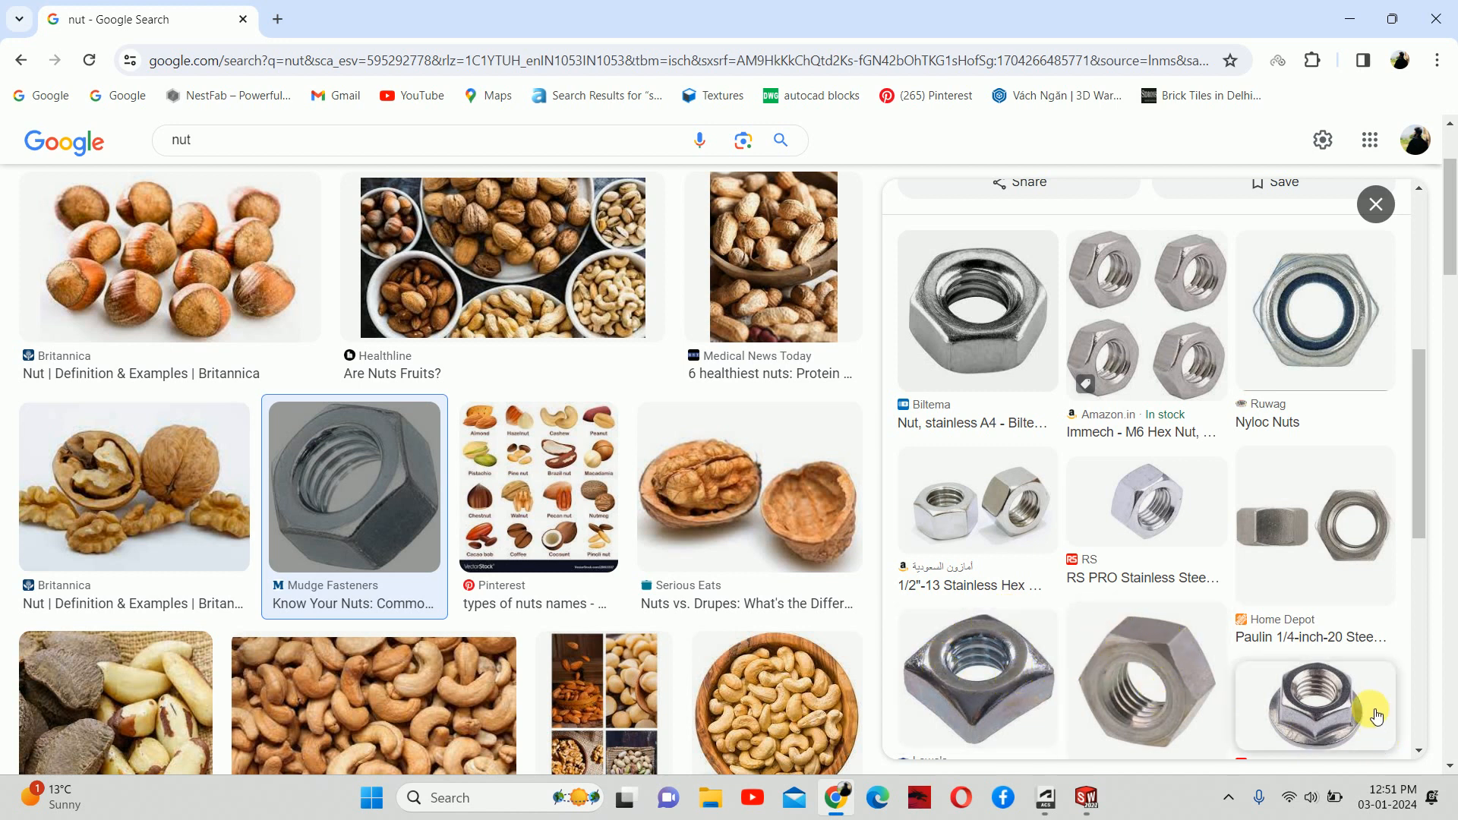
pyautogui.scroll(-5, 1338, 717)
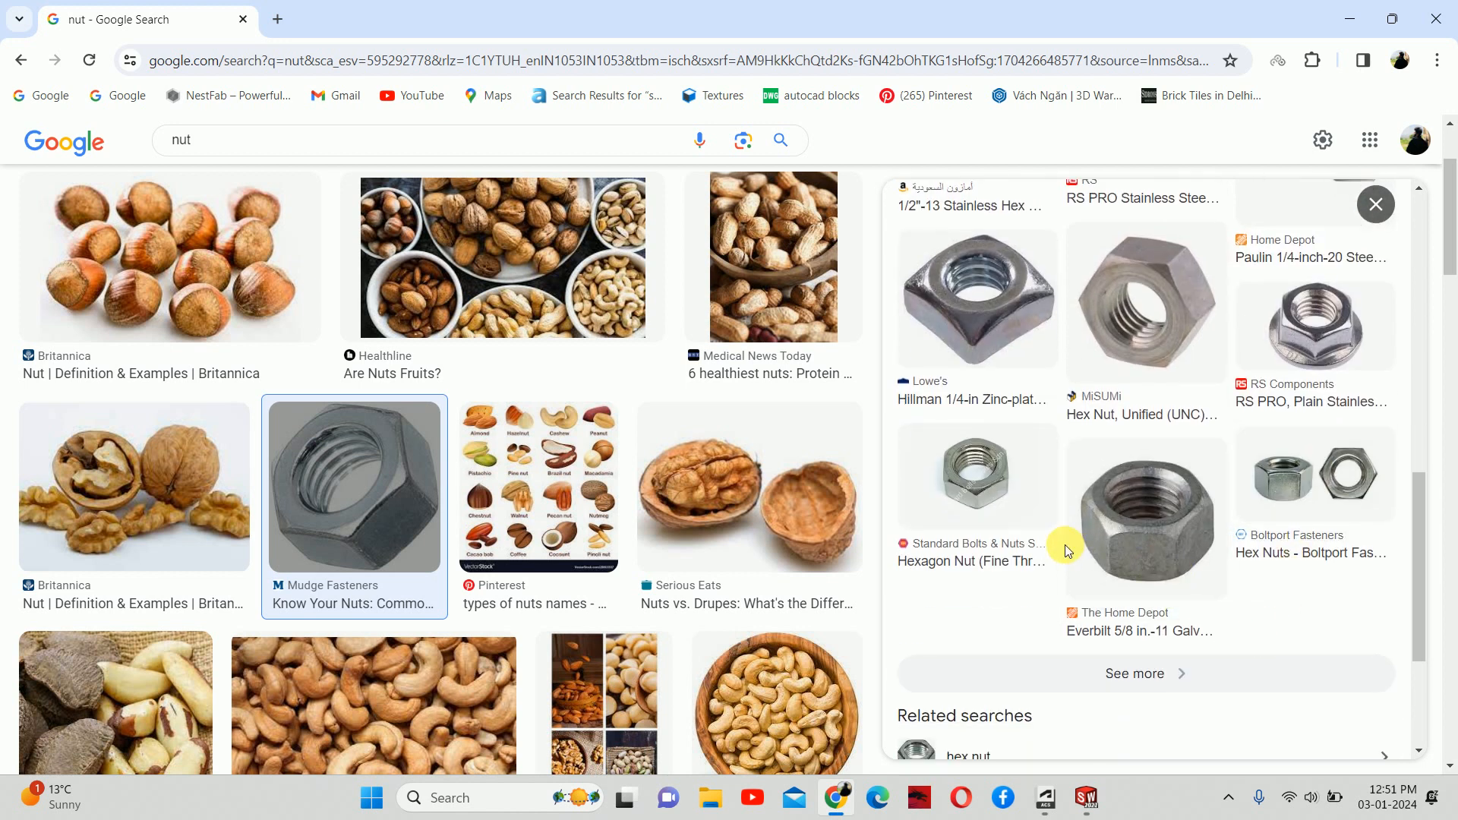
pyautogui.scroll(8, 1063, 577)
pyautogui.scroll(-1, 958, 521)
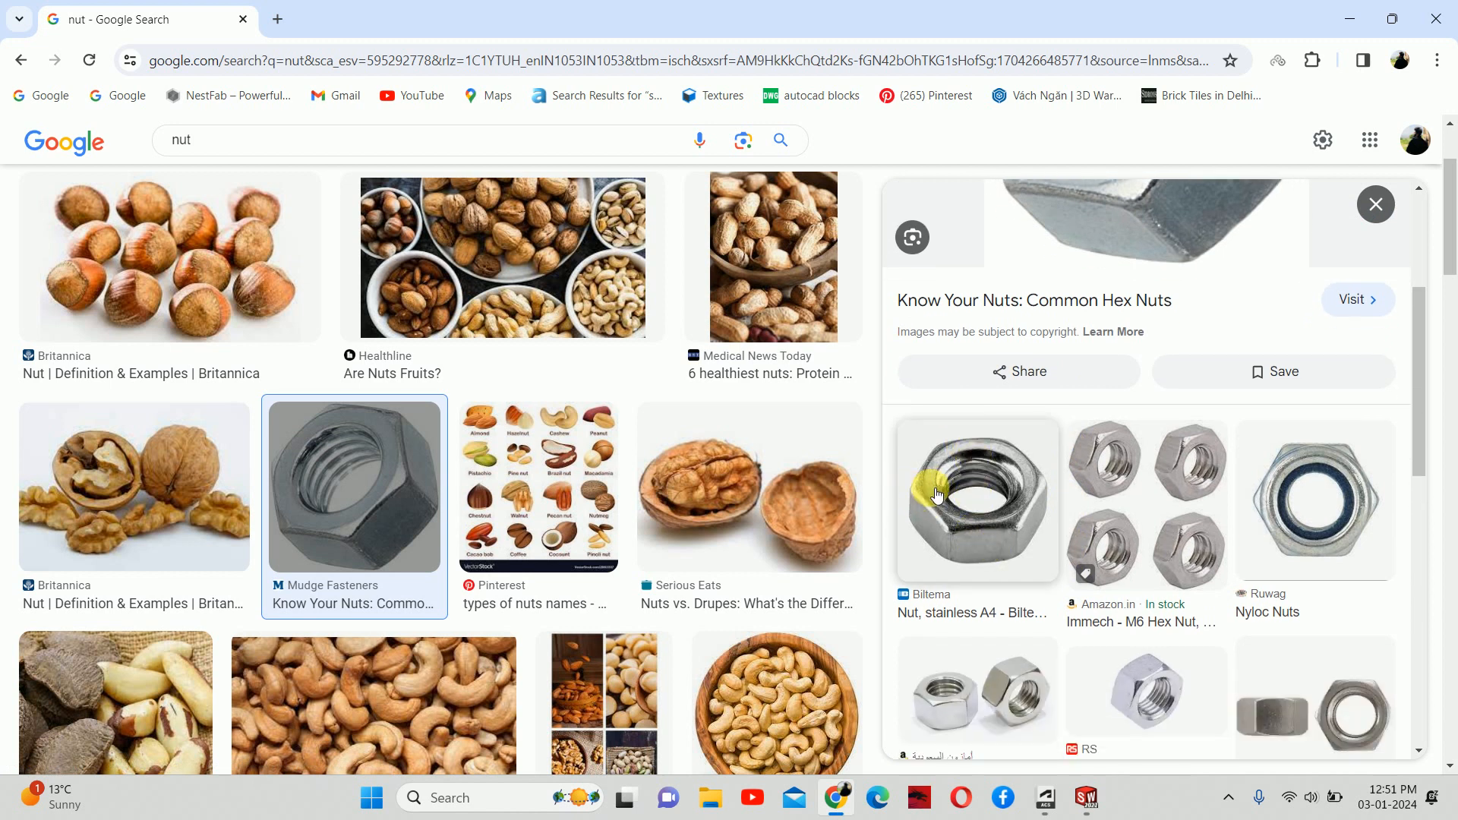
pyautogui.click(1392, 19)
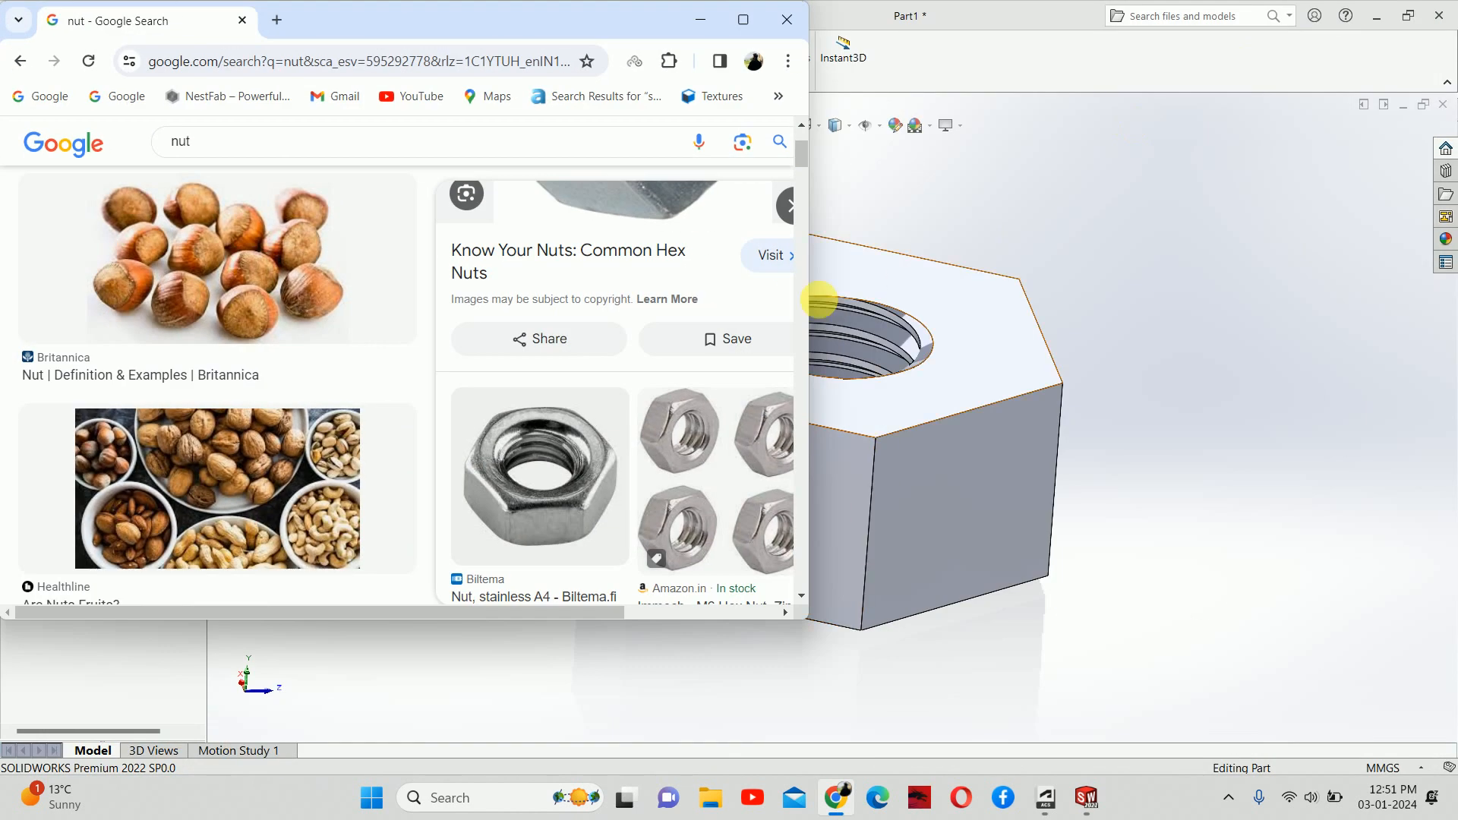
# Step: Minimize Chrome and highlight the Top Plane to see where it lies on the nut
pyautogui.click(699, 19)
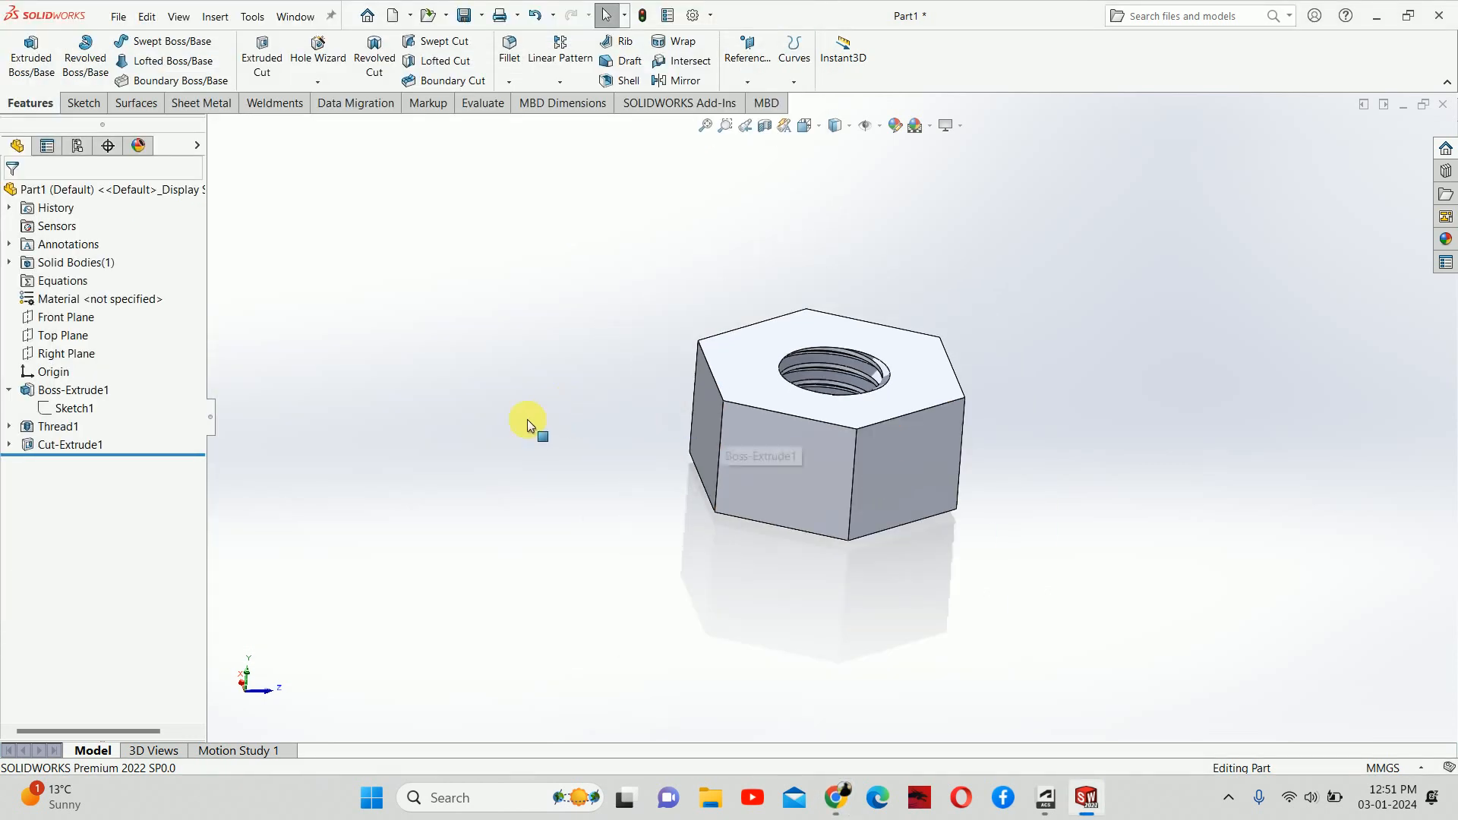
pyautogui.click(63, 335)
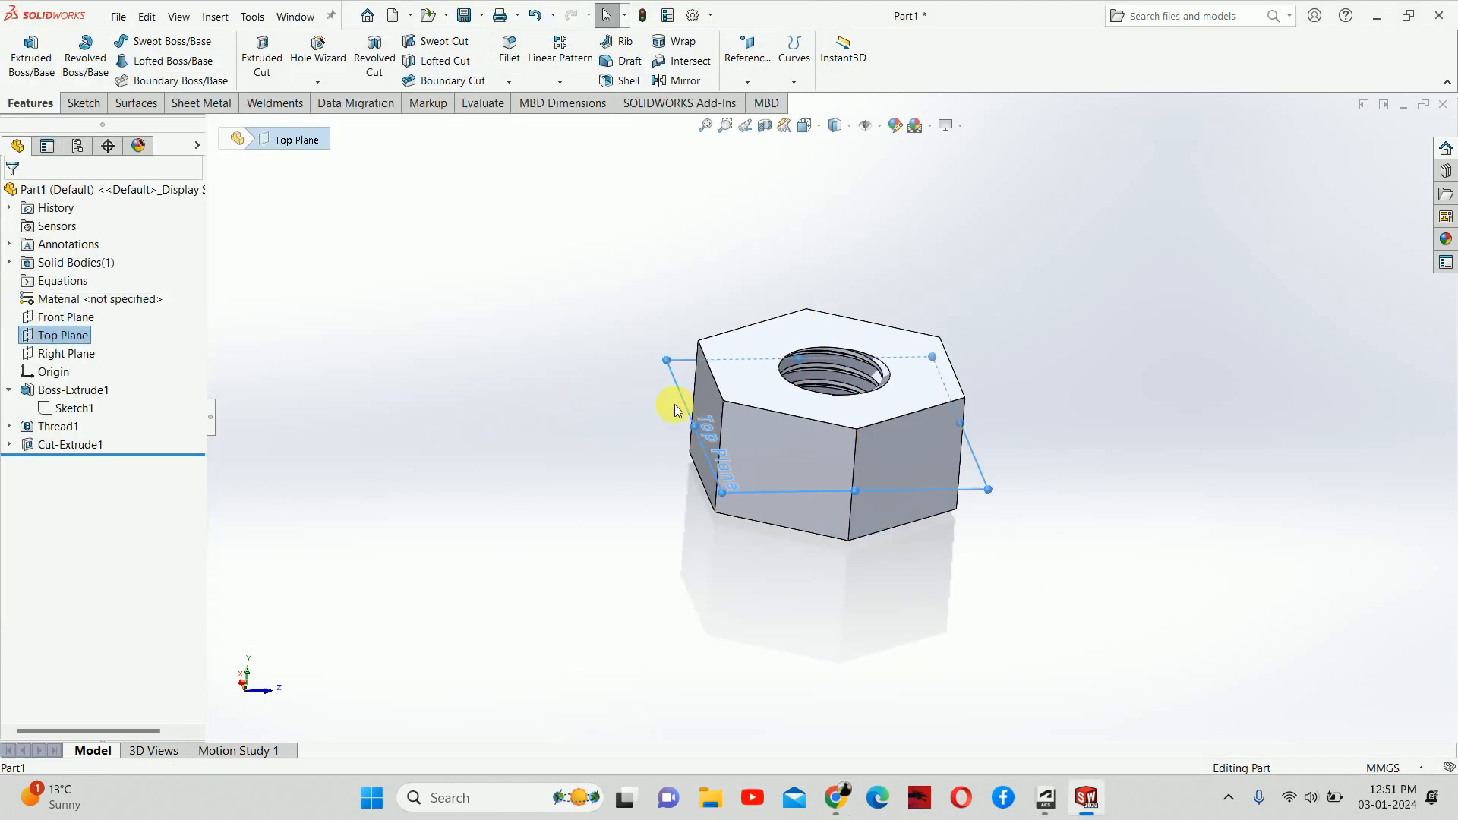
pyautogui.moveTo(674, 404); pyautogui.dragTo(710, 514, button='middle')
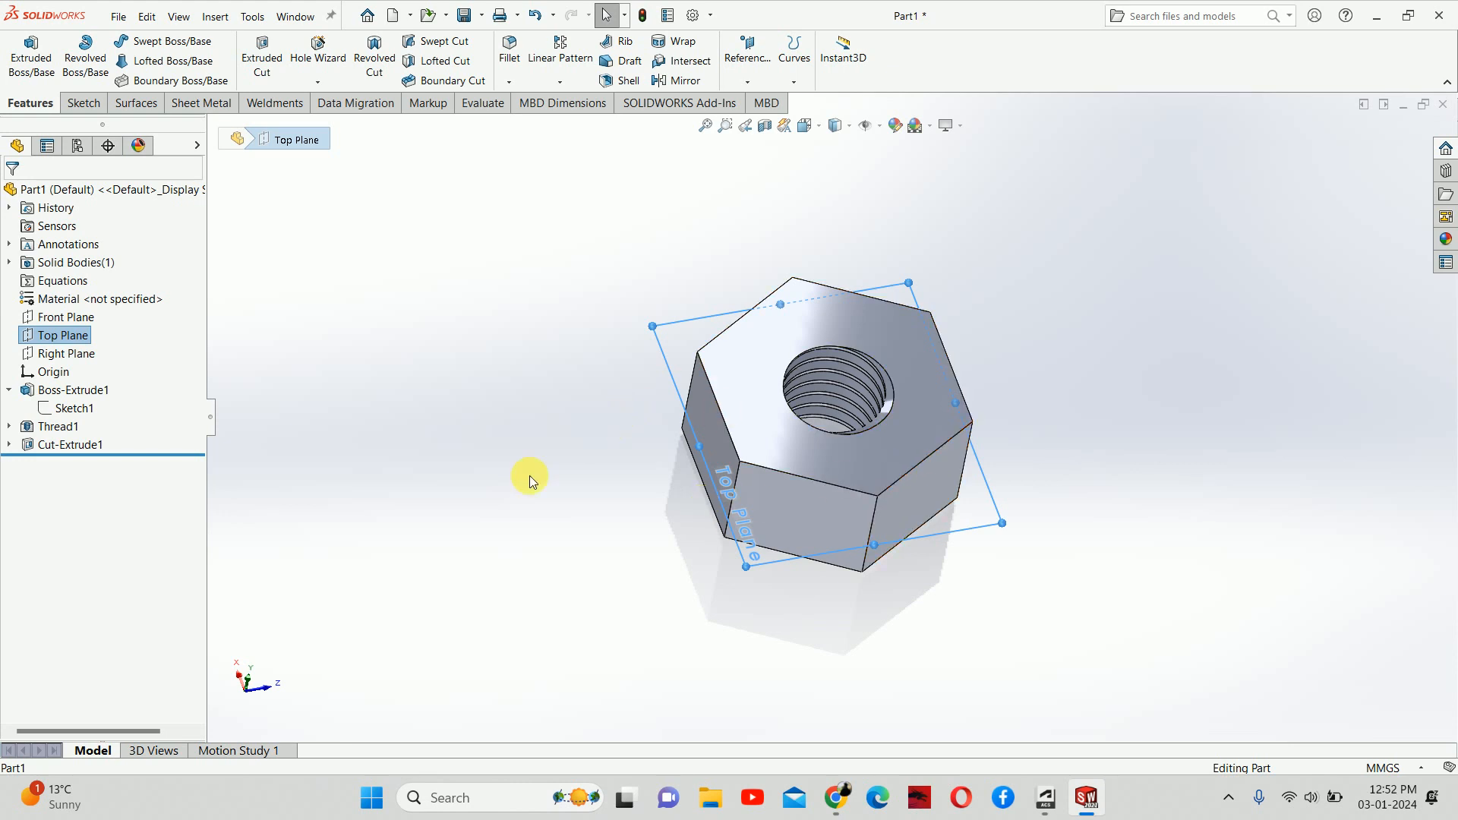
pyautogui.click(498, 496)
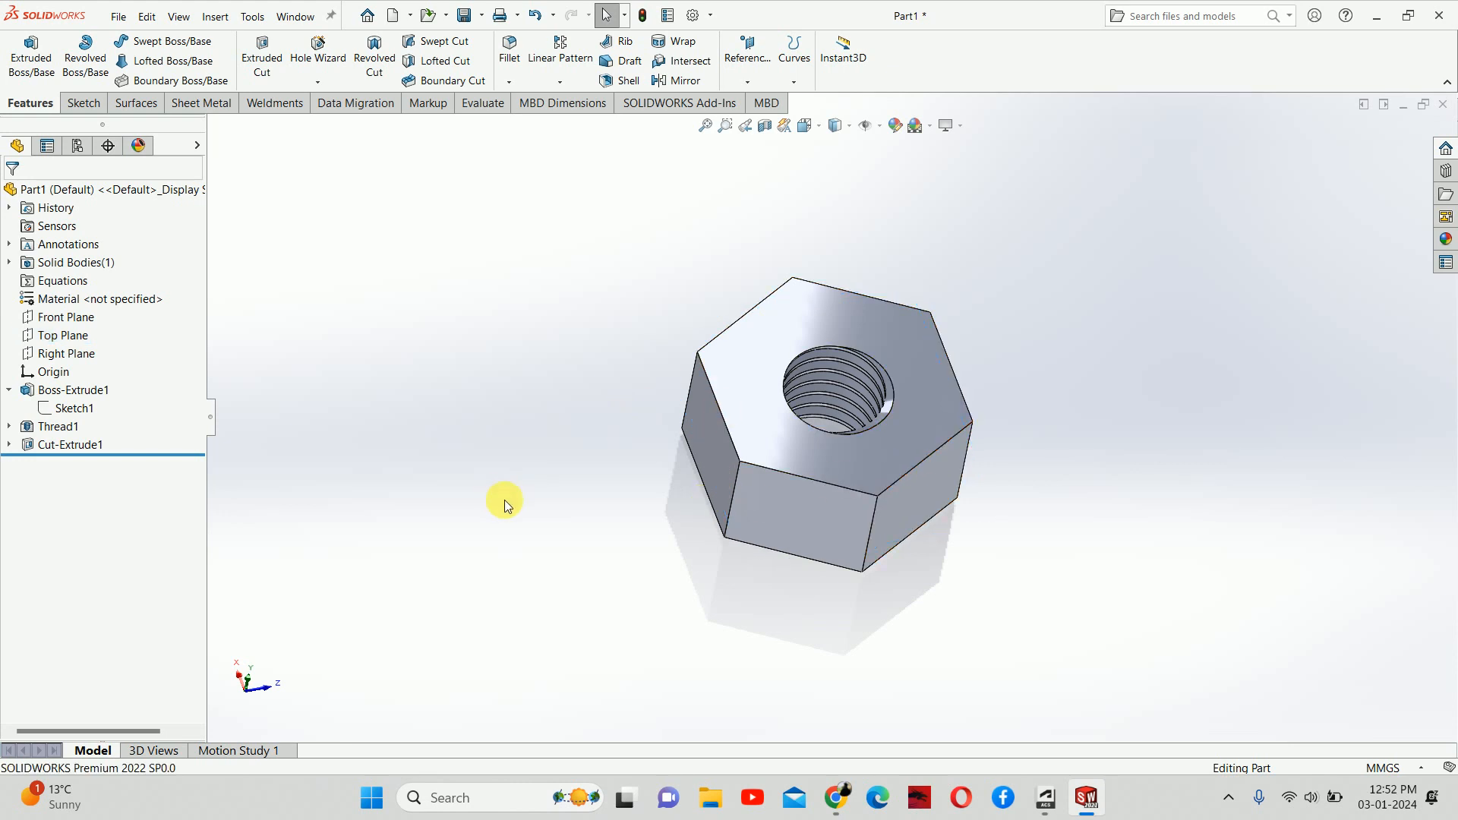
# Step: Check the Right Plane's position, then select the Front Plane and bring up its context menu
pyautogui.click(56, 357)
pyautogui.moveTo(638, 548); pyautogui.dragTo(675, 495, button='middle')
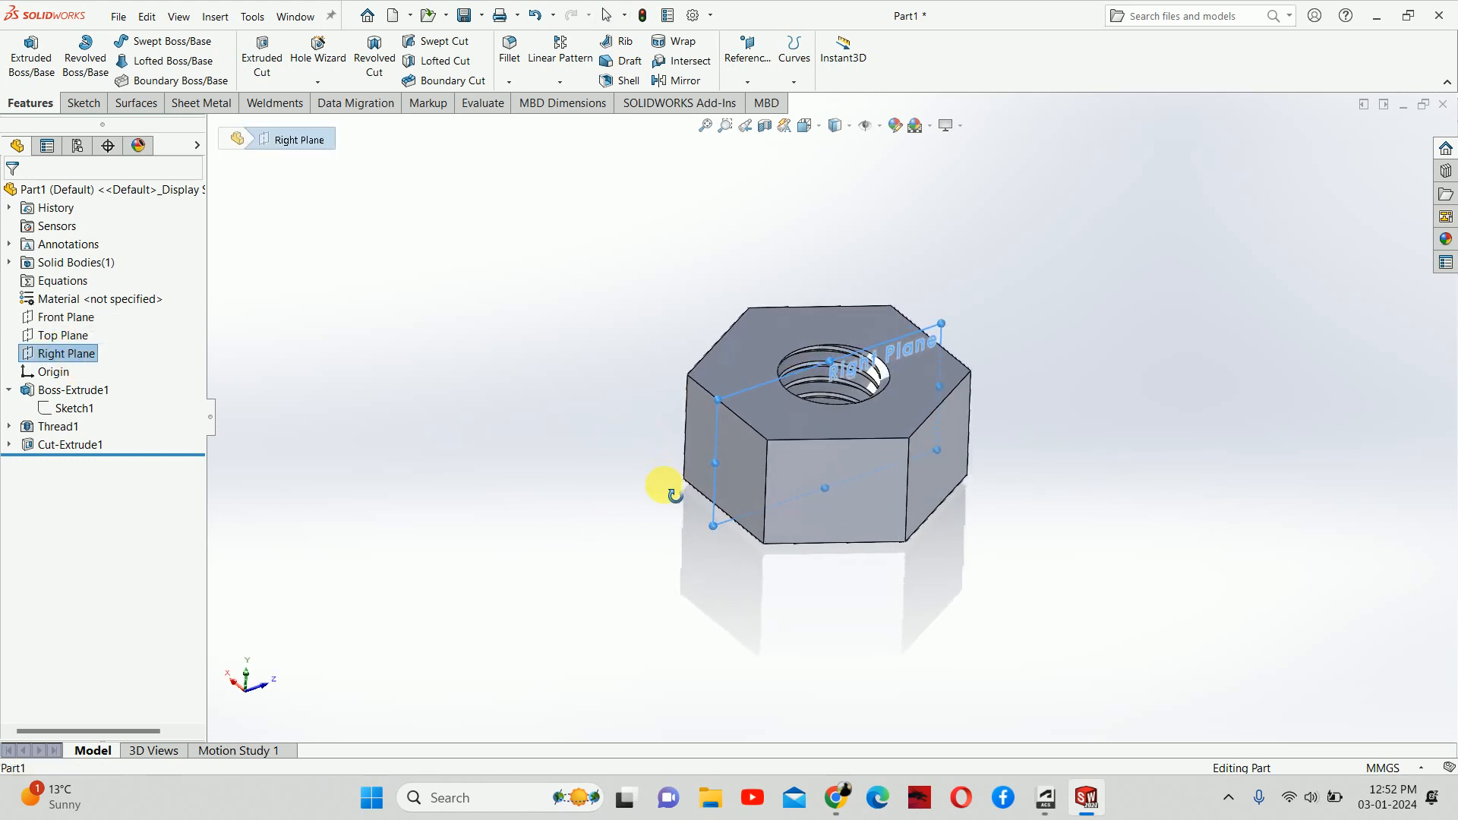
pyautogui.scroll(-3, 877, 364)
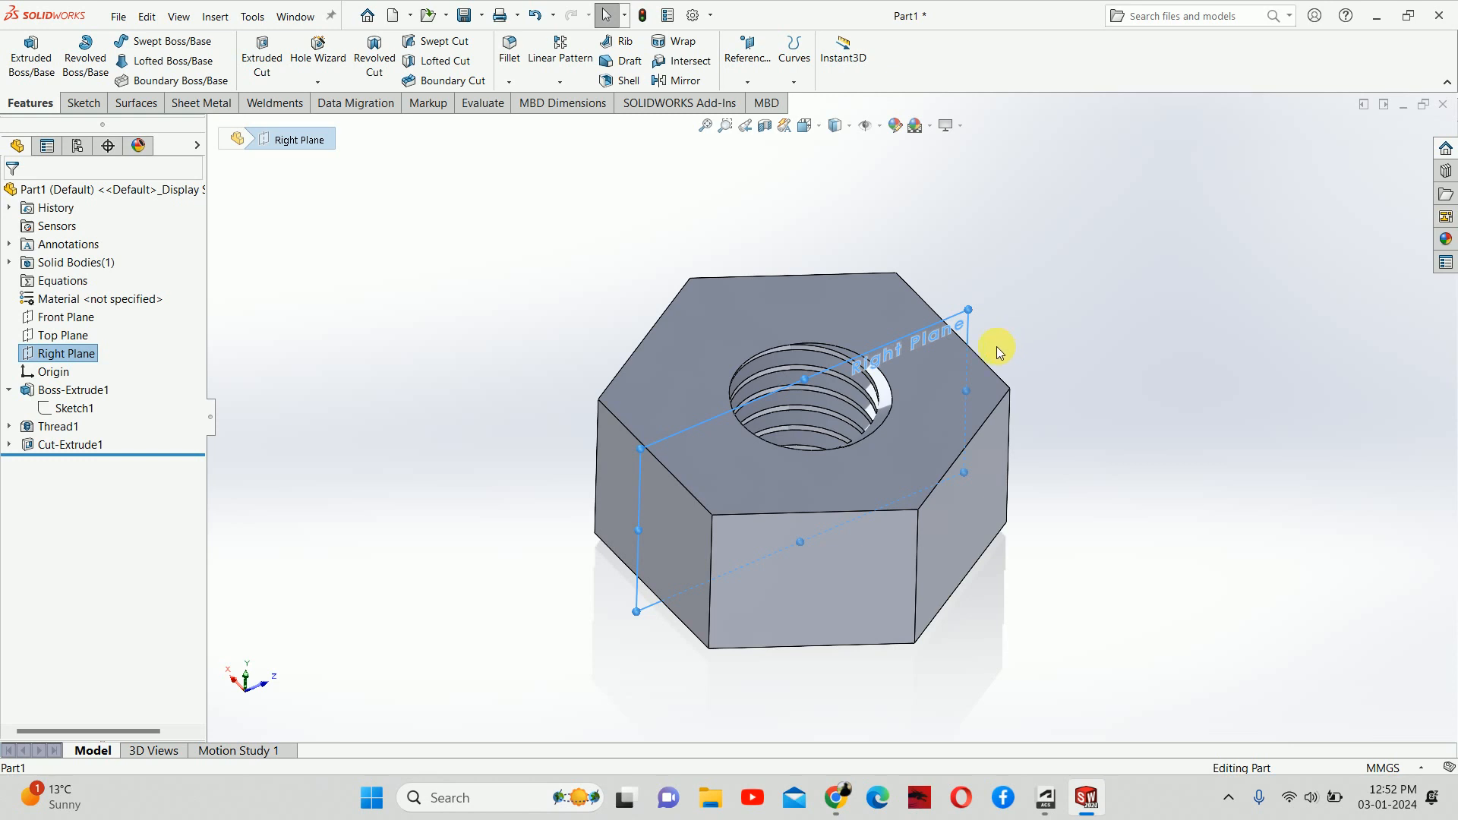
pyautogui.click(355, 430)
pyautogui.click(66, 317)
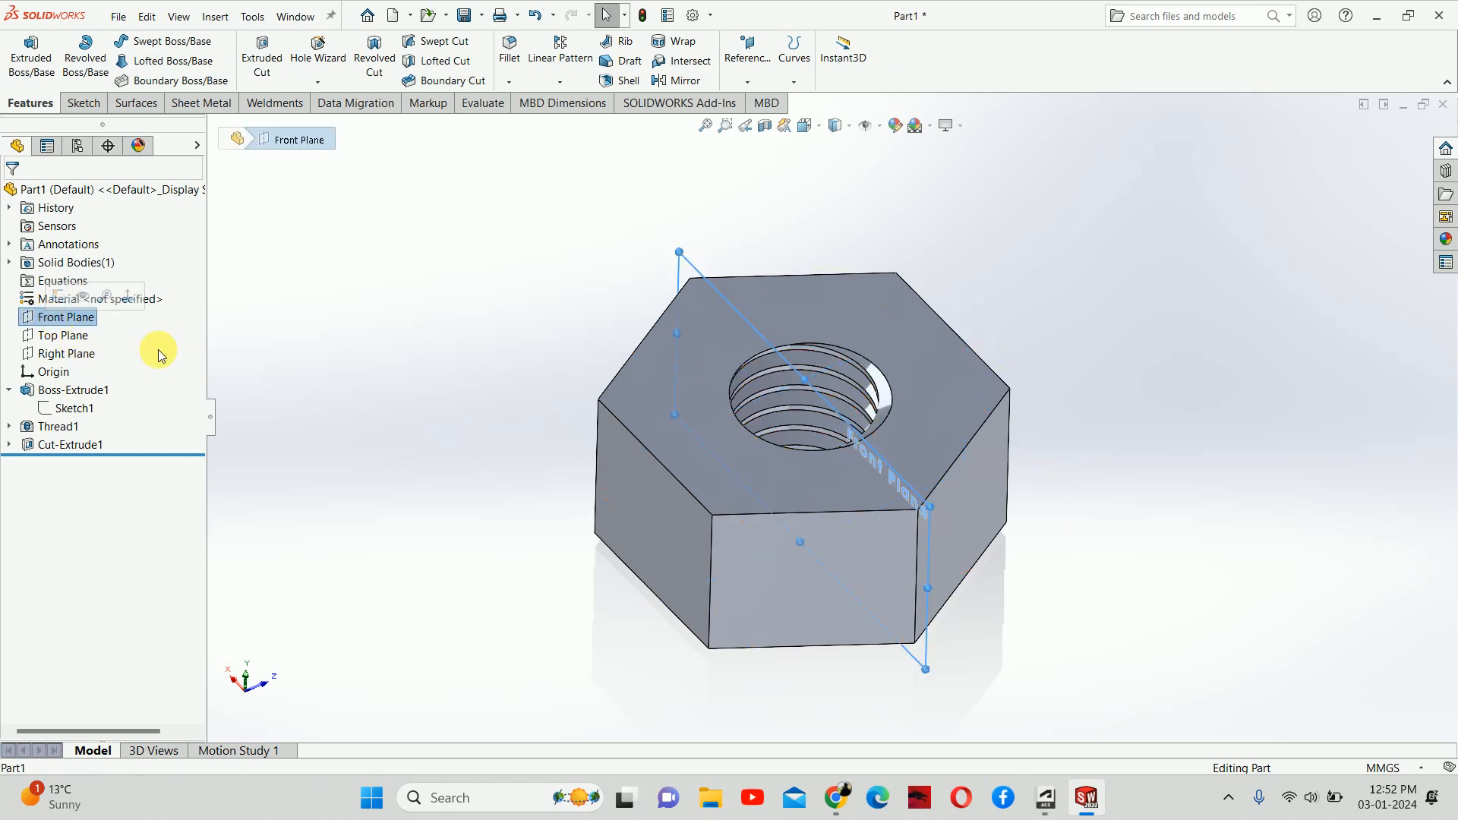
pyautogui.moveTo(293, 338); pyautogui.dragTo(413, 475, button='middle')
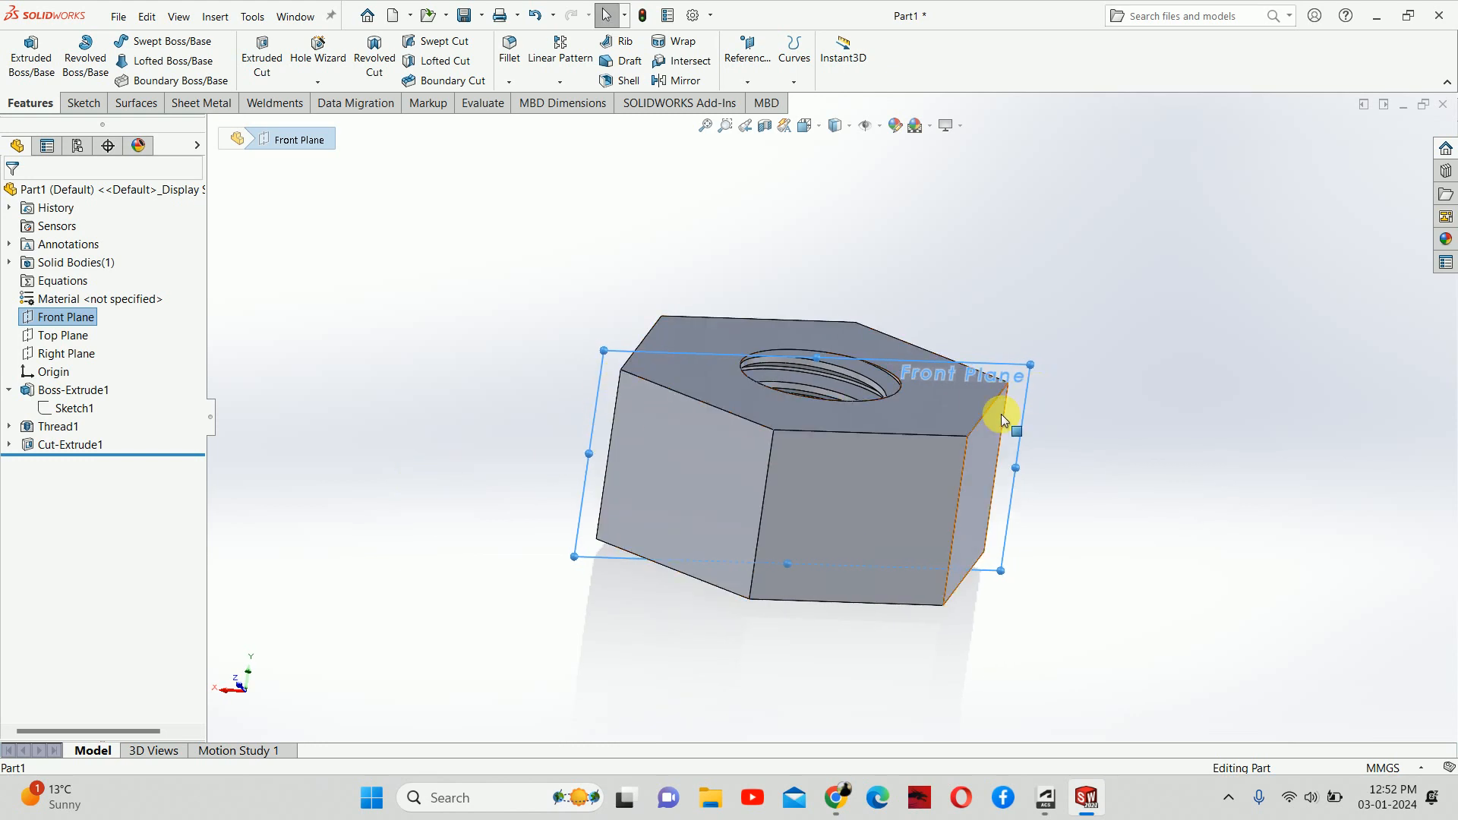
pyautogui.rightClick(88, 325)
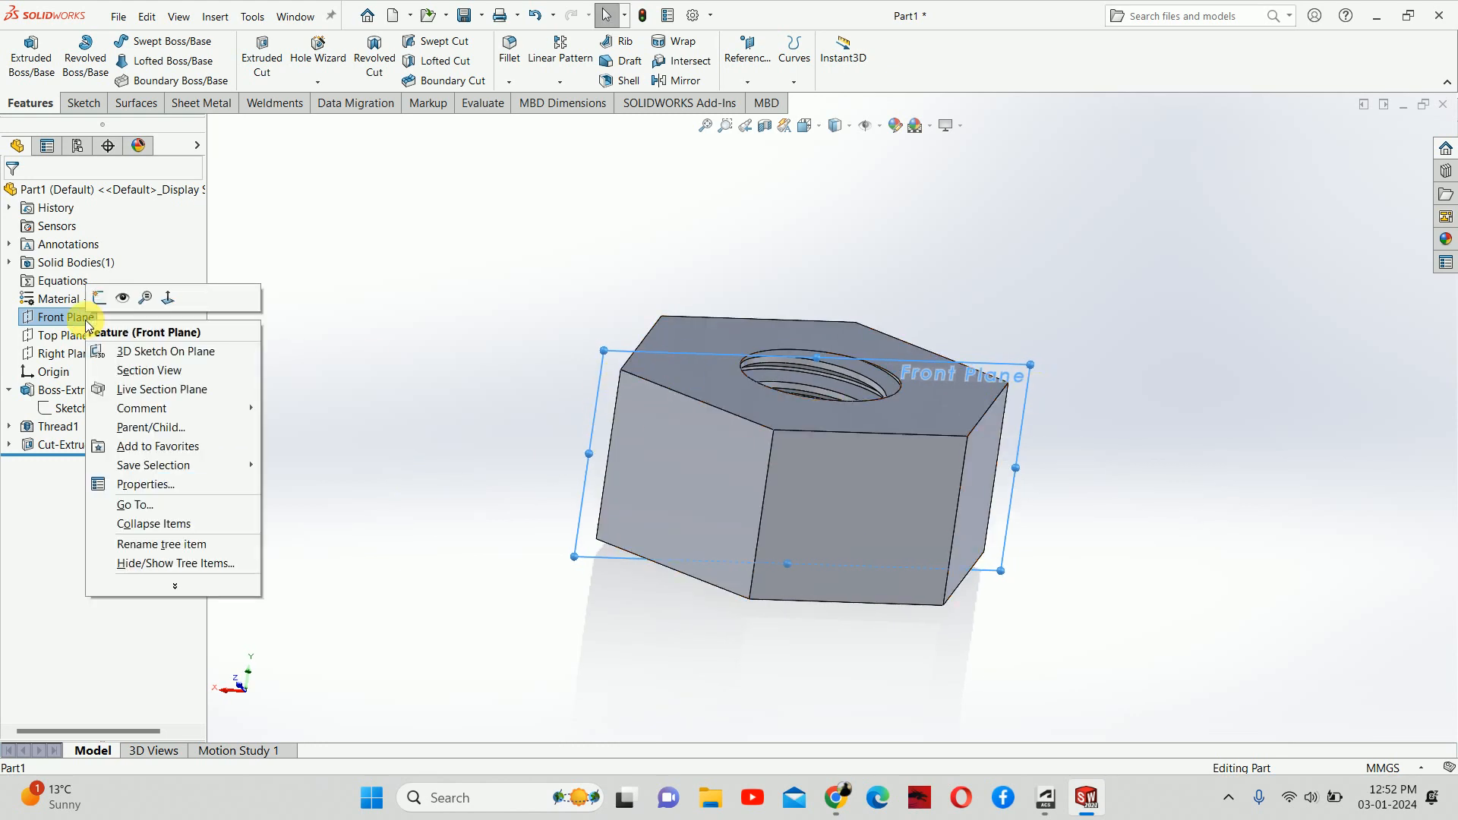
# Step: Start a Front Plane sketch and draw a small closed triangle at the nut's top-left corner
pyautogui.click(106, 296)
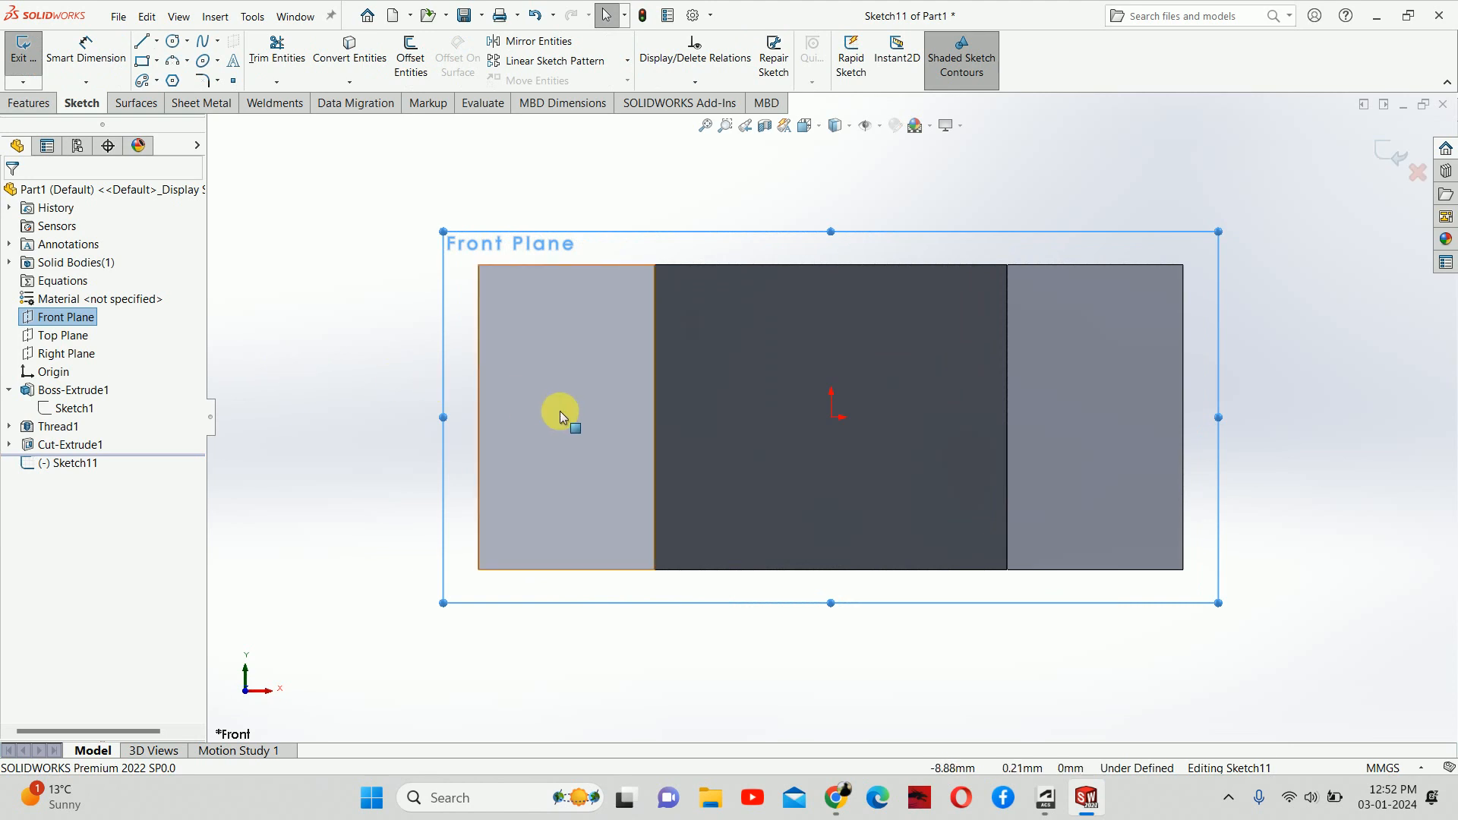
pyautogui.click(405, 315)
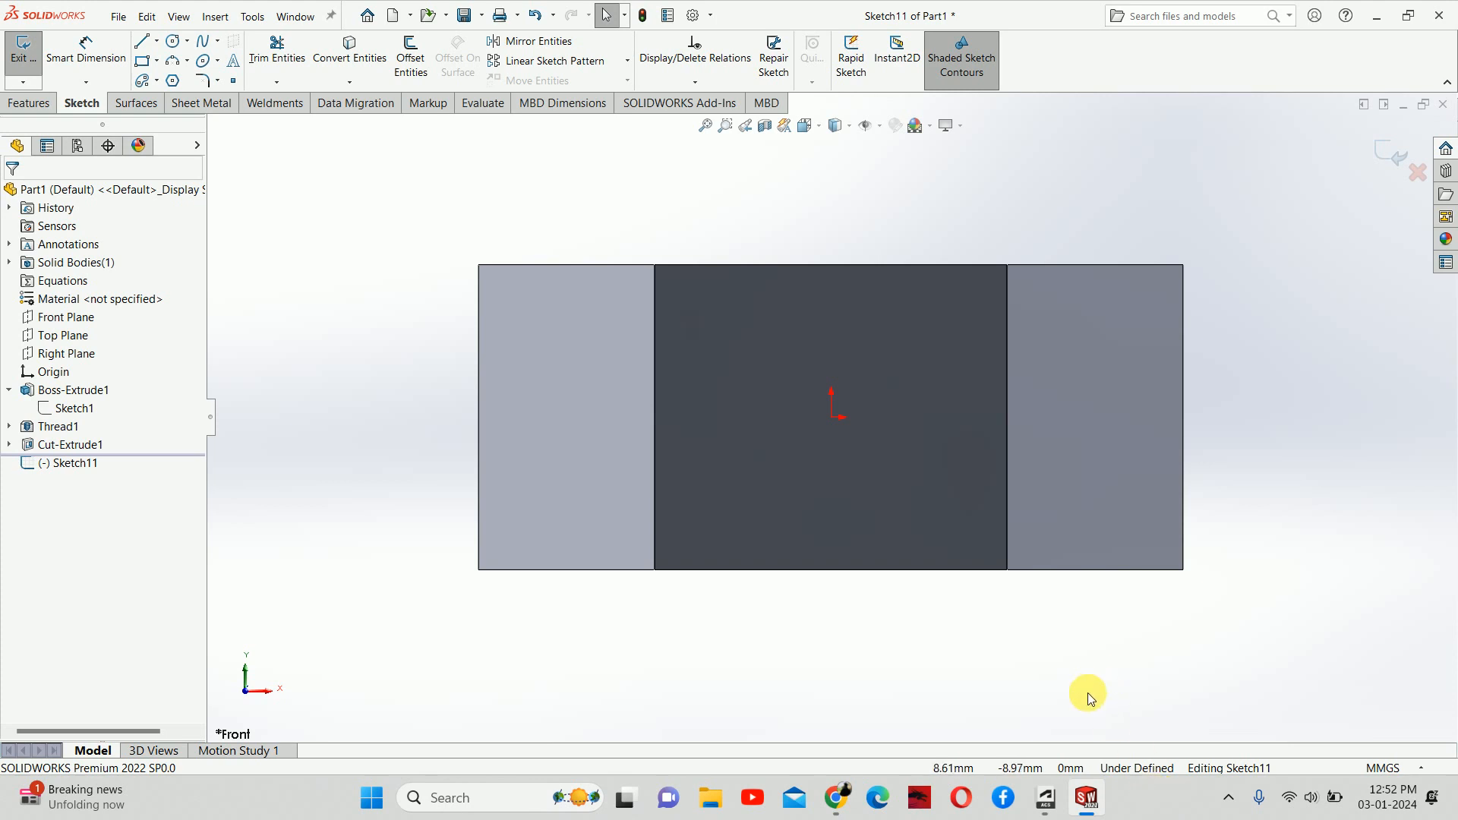
pyautogui.click(140, 41)
pyautogui.click(479, 300)
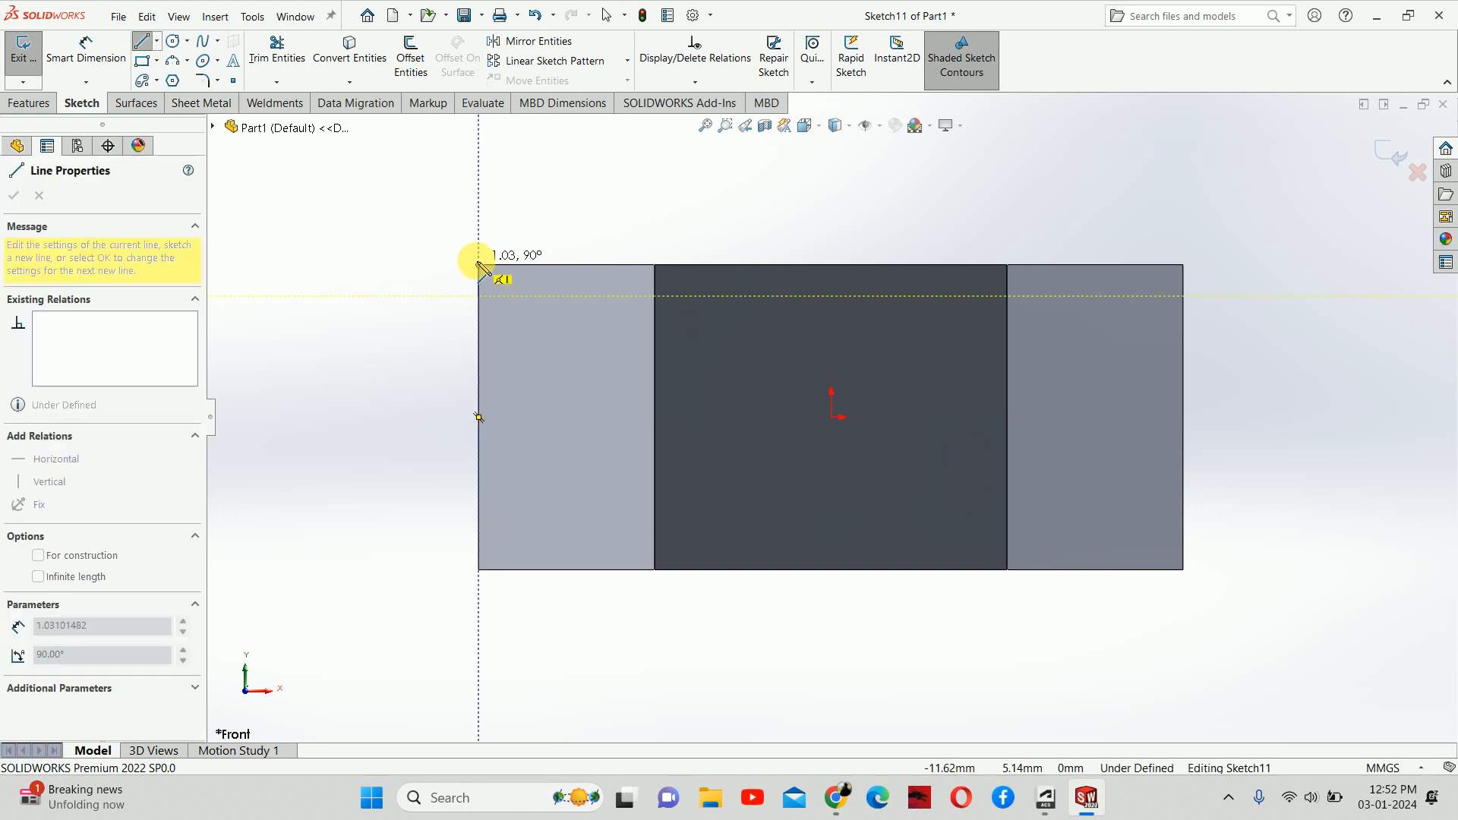
pyautogui.click(479, 265)
pyautogui.click(535, 265)
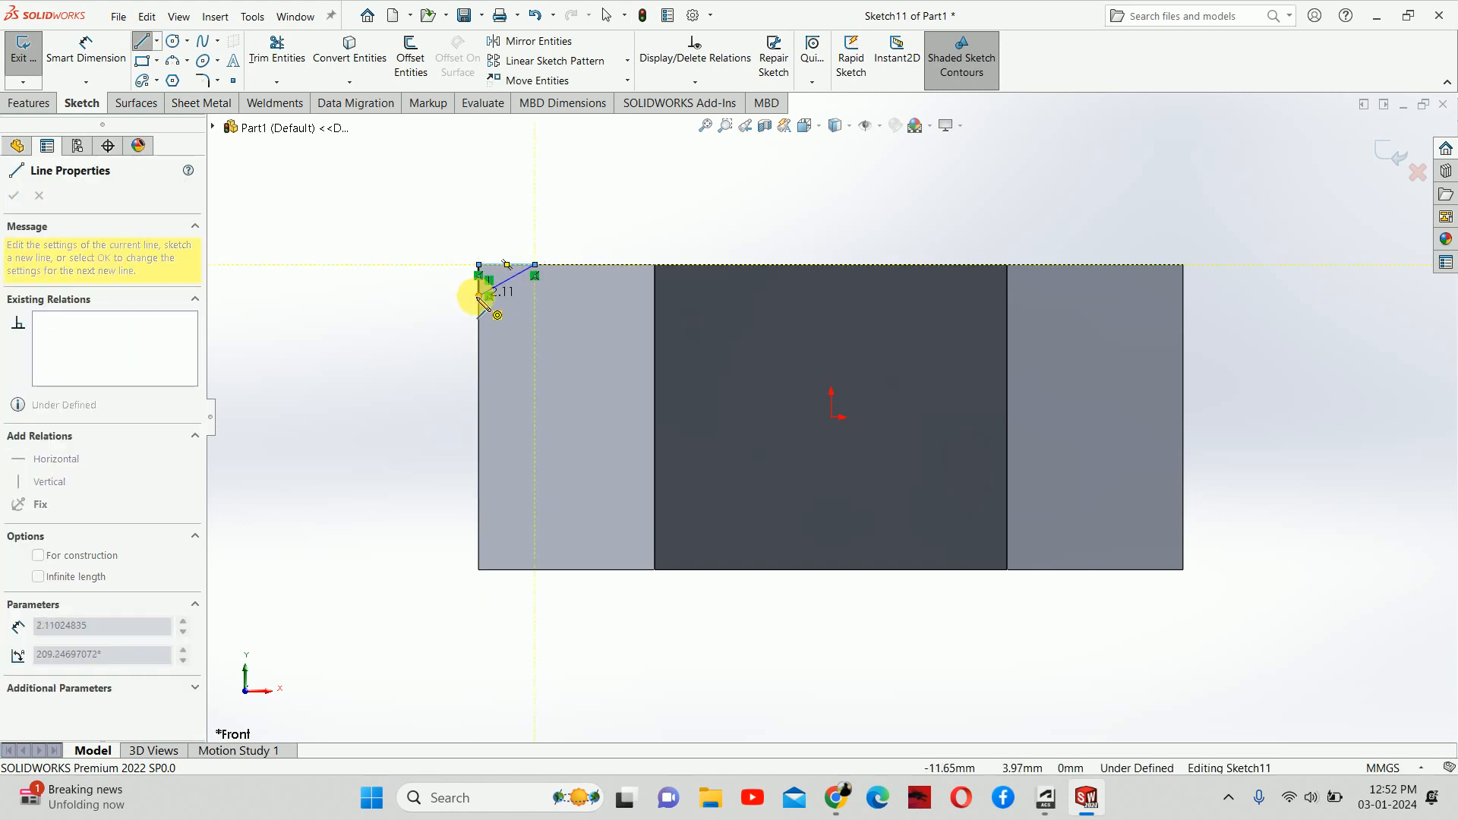
pyautogui.click(479, 301)
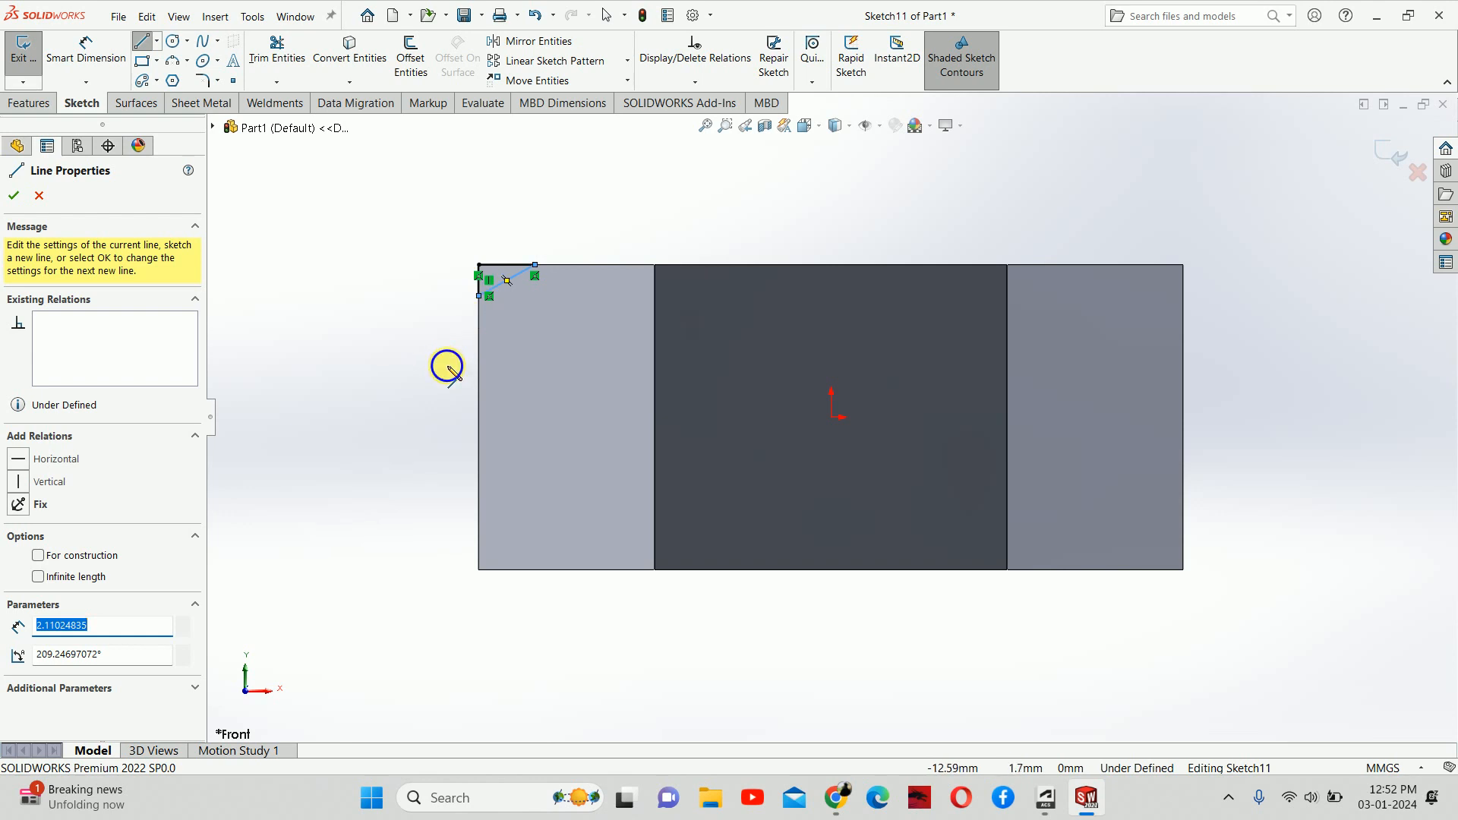
# Step: Dimension the triangle's top edge at 1.84 and position the dimension above the part
pyautogui.moveTo(447, 366); pyautogui.dragTo(448, 328, button='right')
pyautogui.scroll(-4, 495, 281)
pyautogui.click(603, 307)
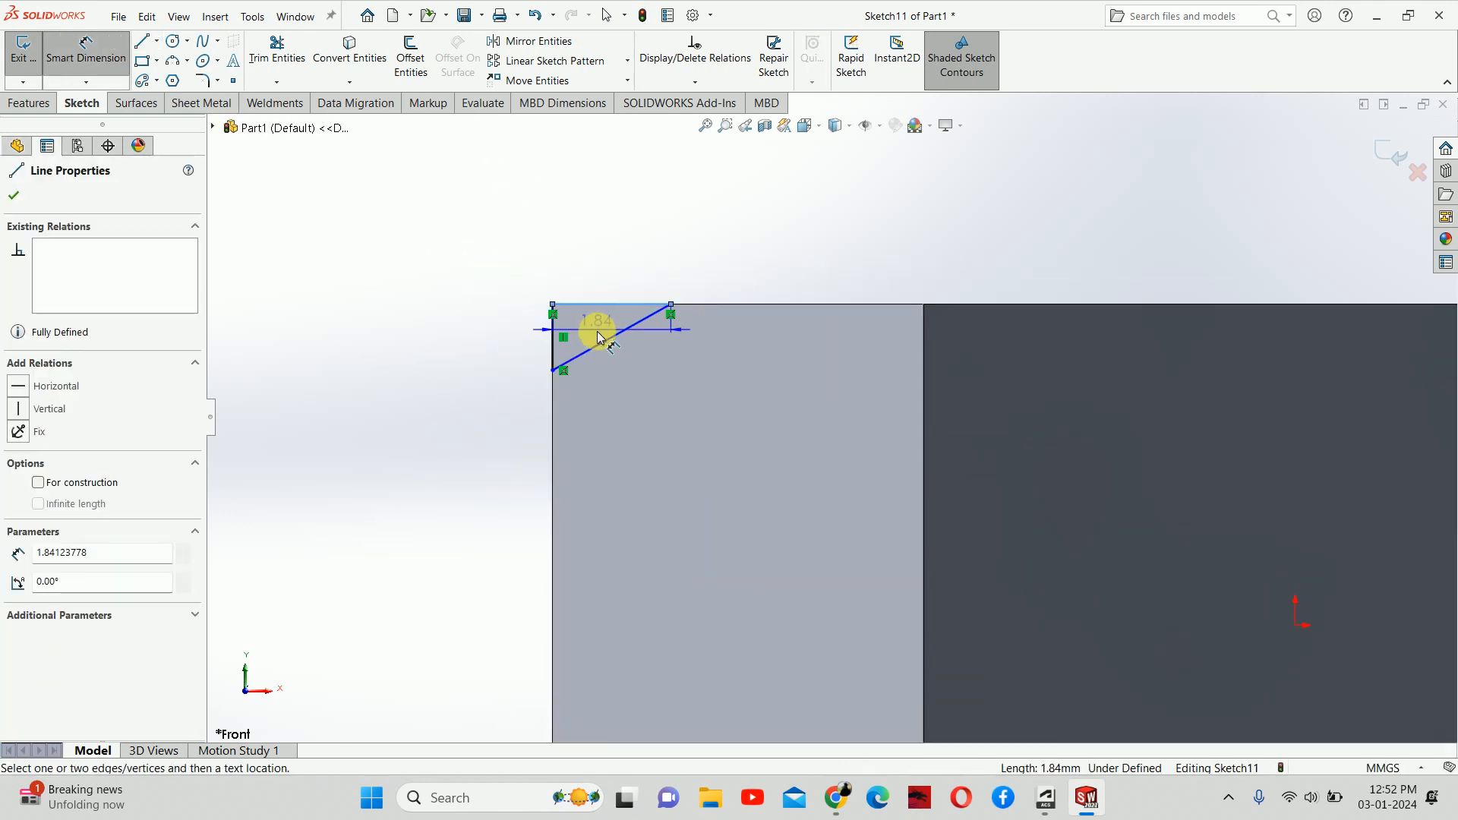
pyautogui.click(598, 344)
pyautogui.click(533, 316)
pyautogui.press('Escape')
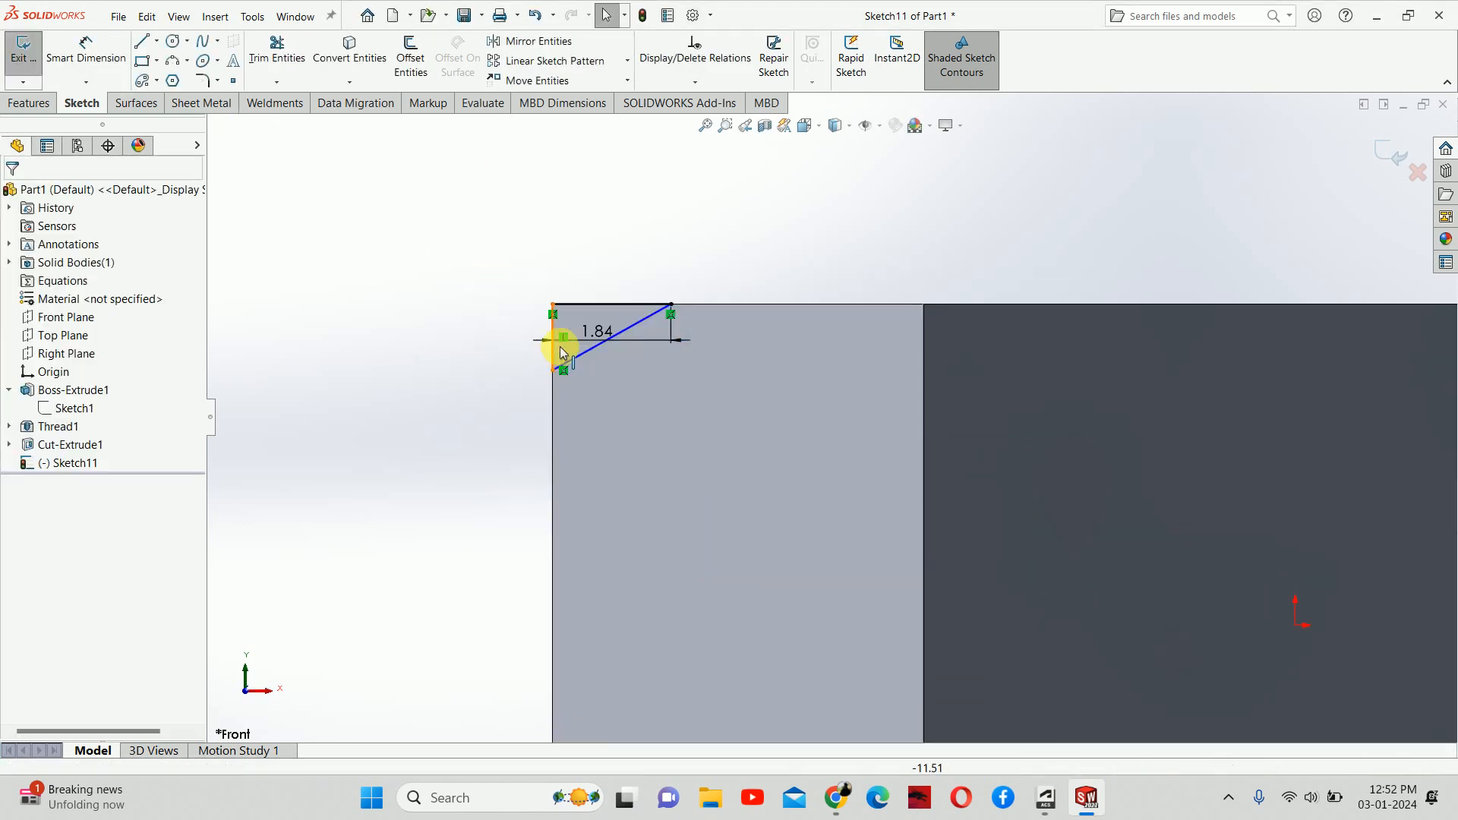
pyautogui.moveTo(587, 342); pyautogui.dragTo(581, 210)
pyautogui.moveTo(412, 380); pyautogui.dragTo(423, 299, button='right')
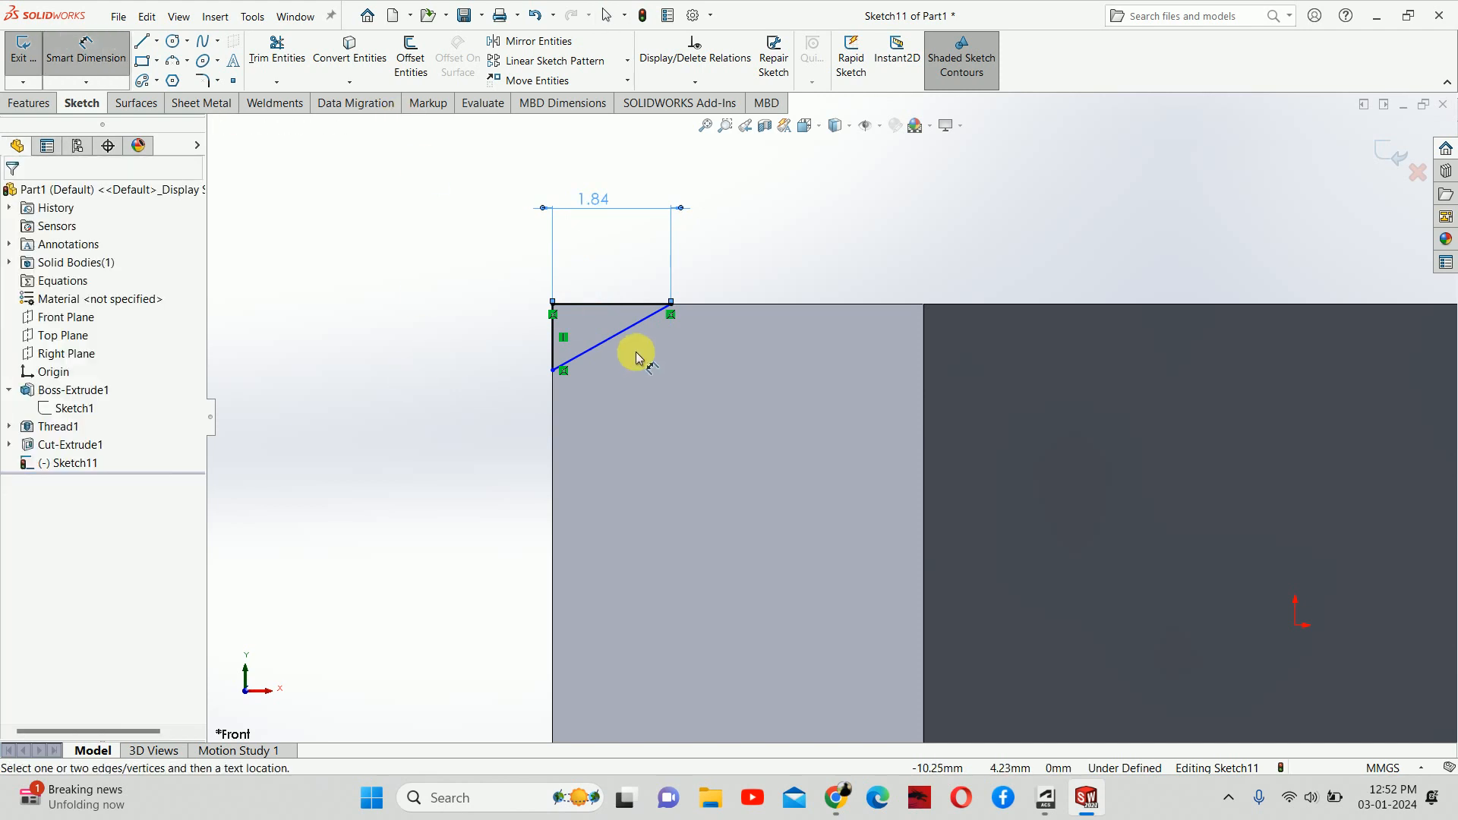
# Step: Add a 30° angle between the top and diagonal lines and change the width to 2 mm
pyautogui.click(607, 306)
pyautogui.click(608, 338)
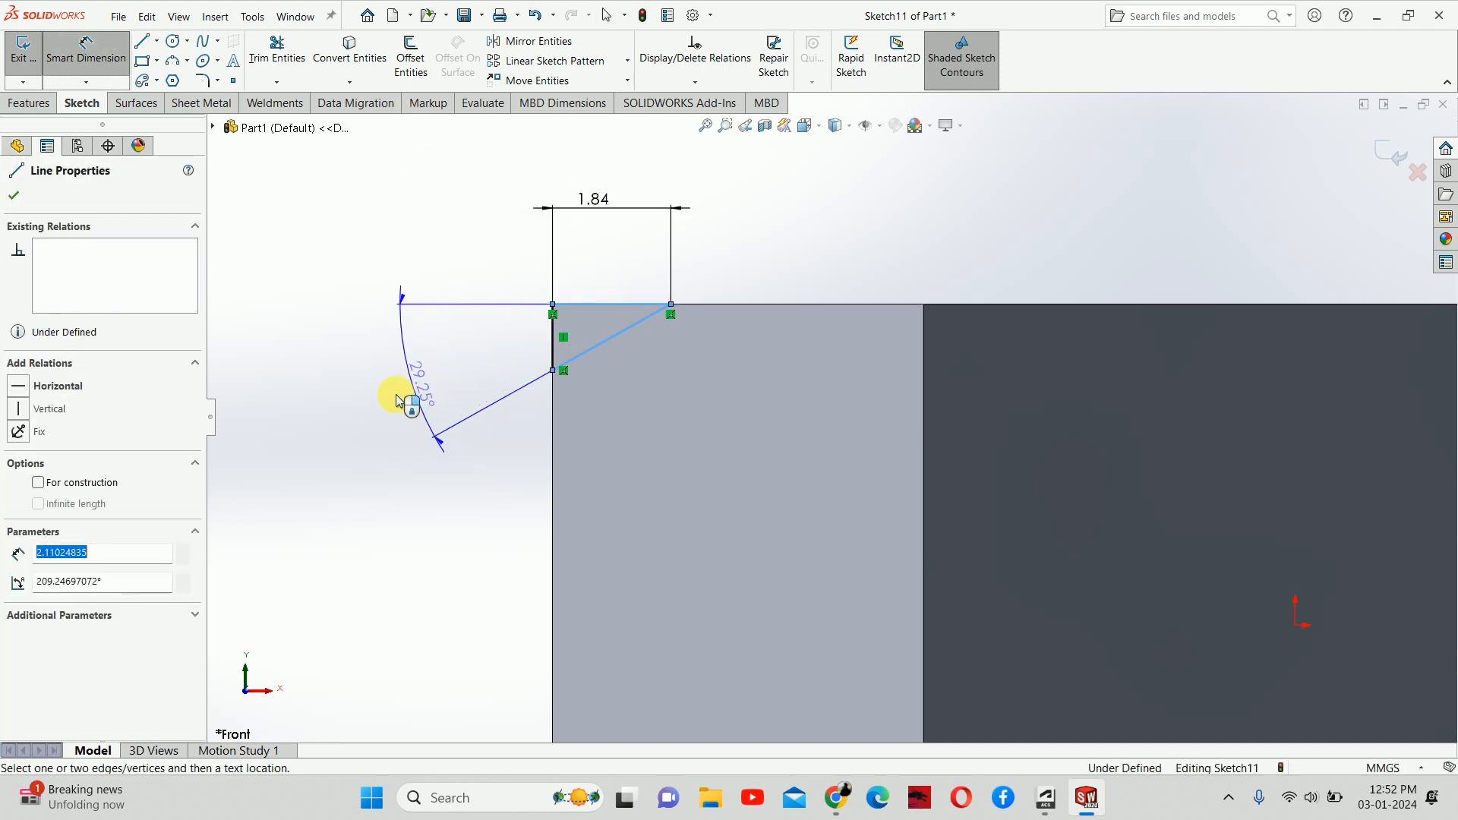
pyautogui.click(400, 400)
pyautogui.write('30')
pyautogui.press('Return')
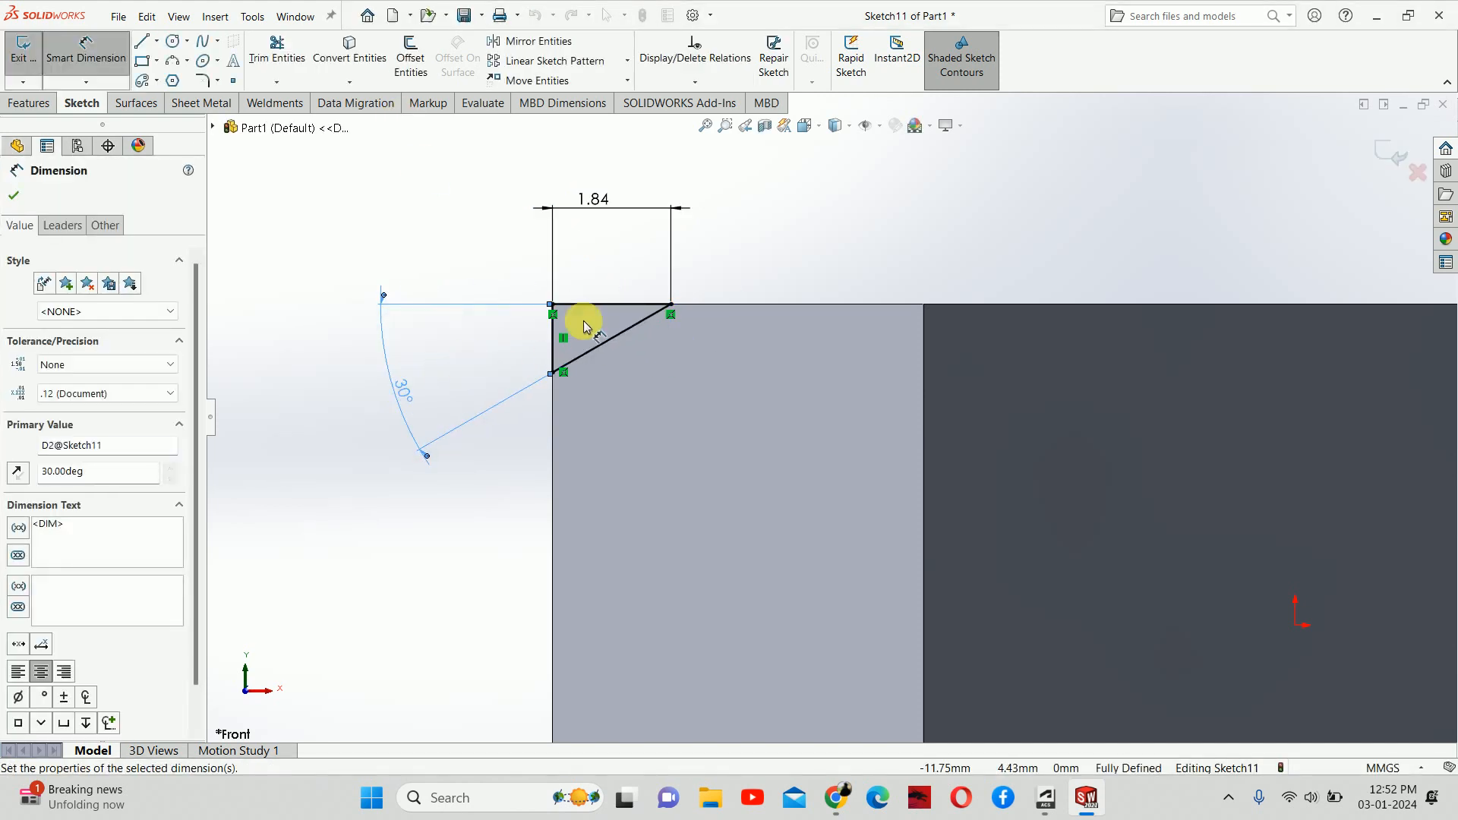
pyautogui.doubleClick(591, 203)
pyautogui.write('2')
pyautogui.press('Return')
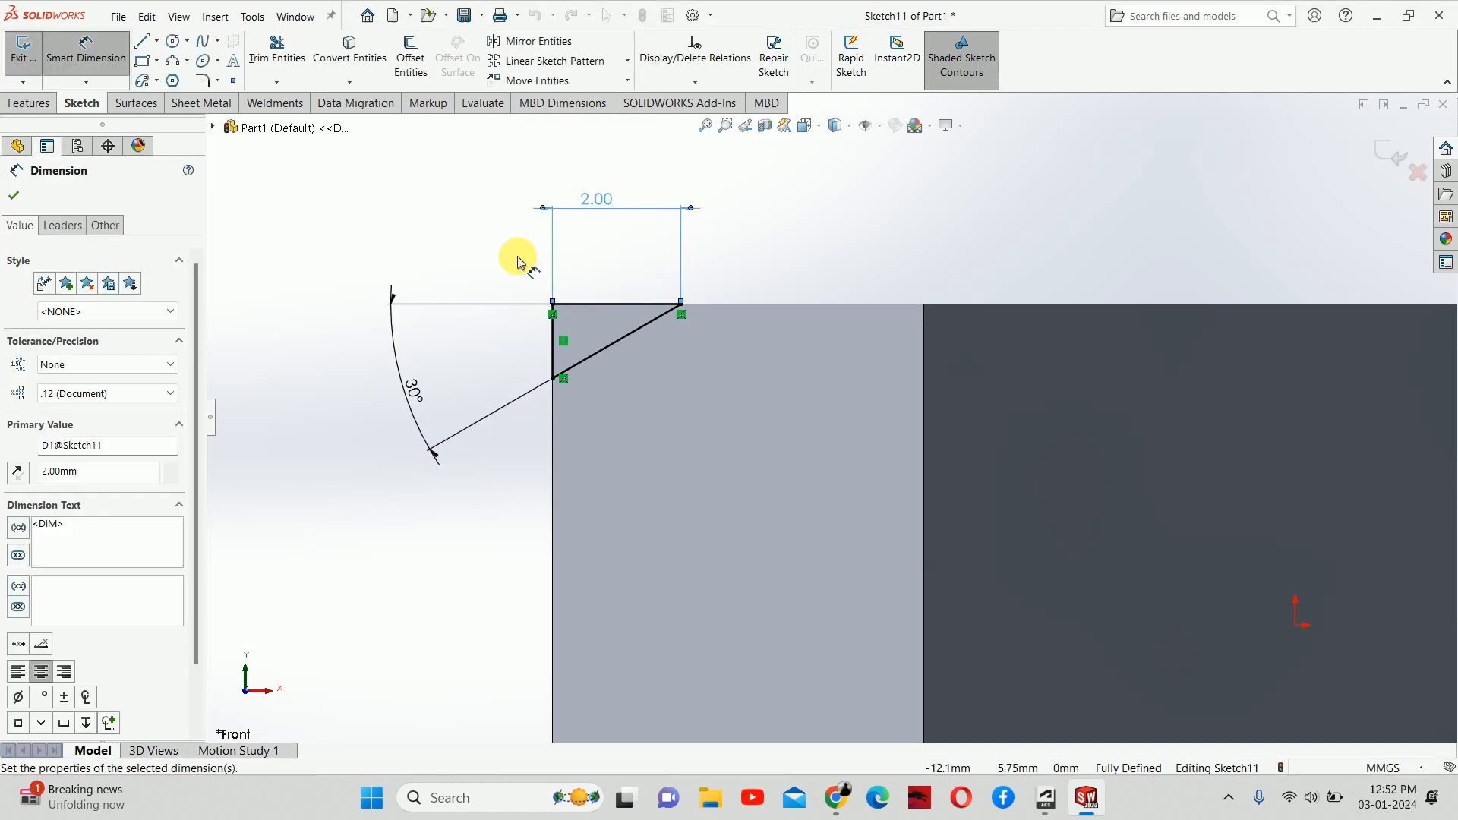
pyautogui.click(521, 262)
pyautogui.scroll(3, 575, 316)
pyautogui.scroll(-3, 831, 417)
pyautogui.press('Escape')
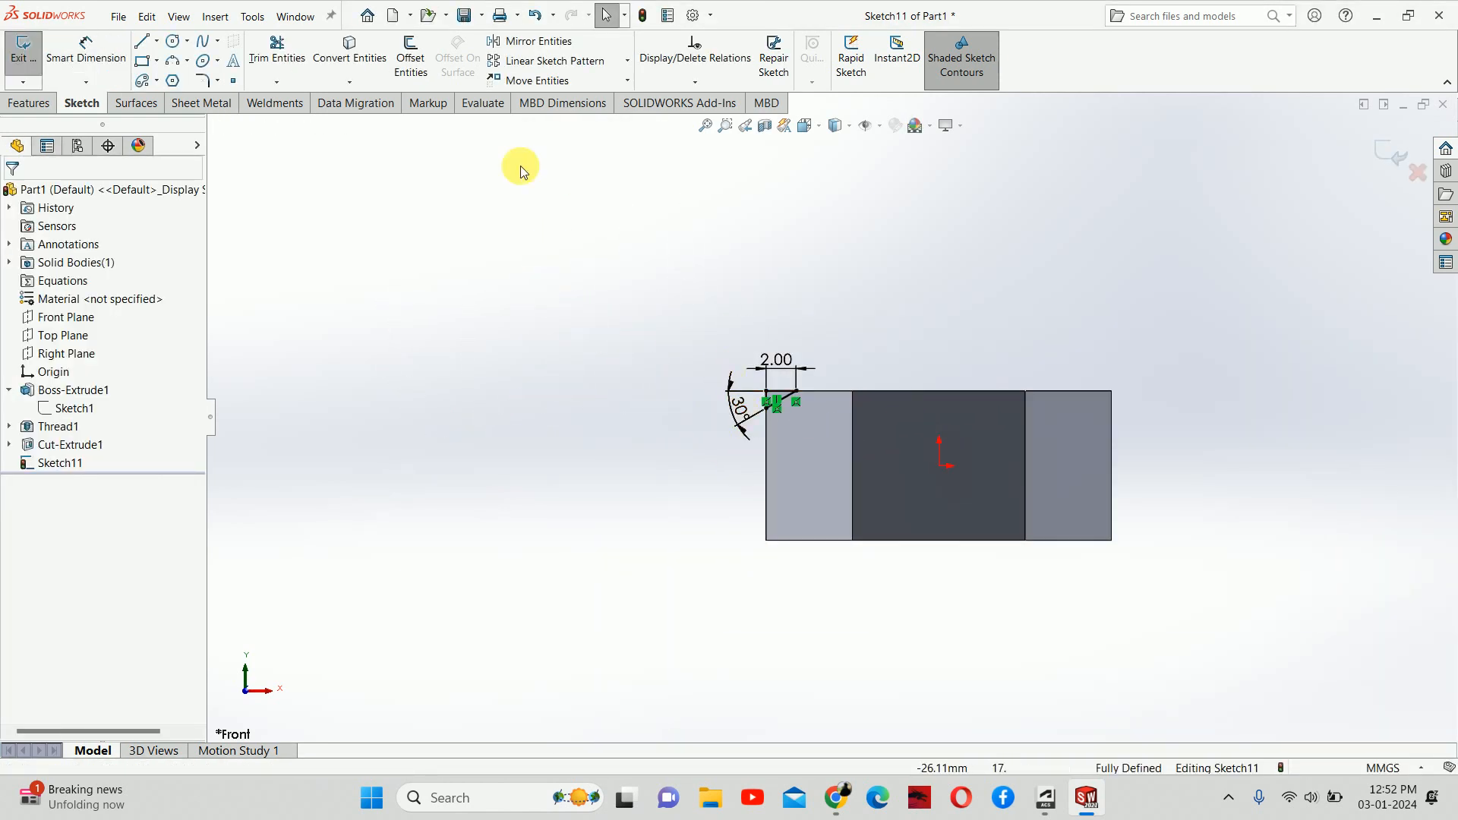
# Step: Draw a vertical centerline upward from the origin and exit Sketch11
pyautogui.click(156, 41)
pyautogui.click(179, 166)
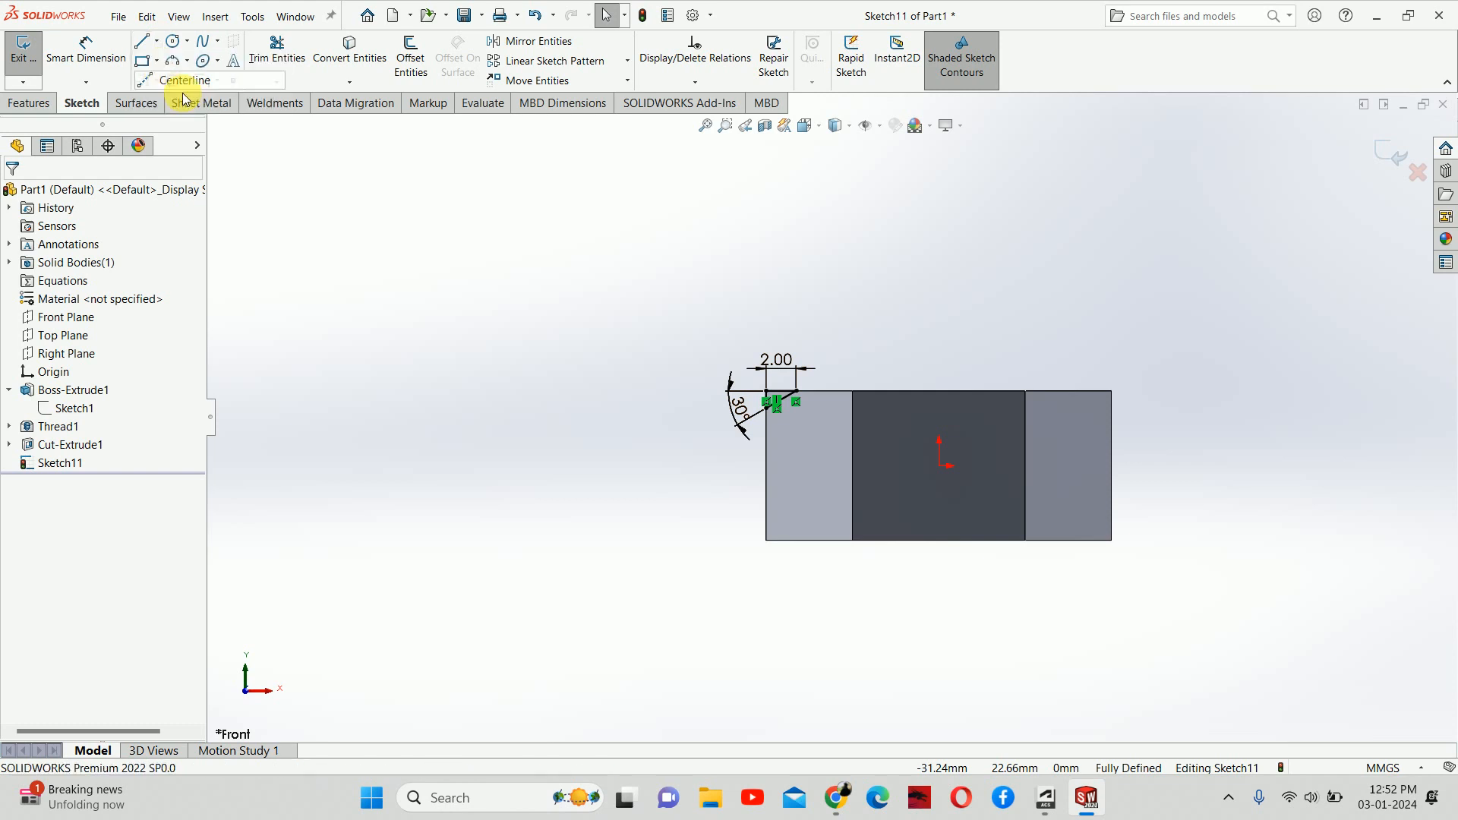
pyautogui.click(940, 465)
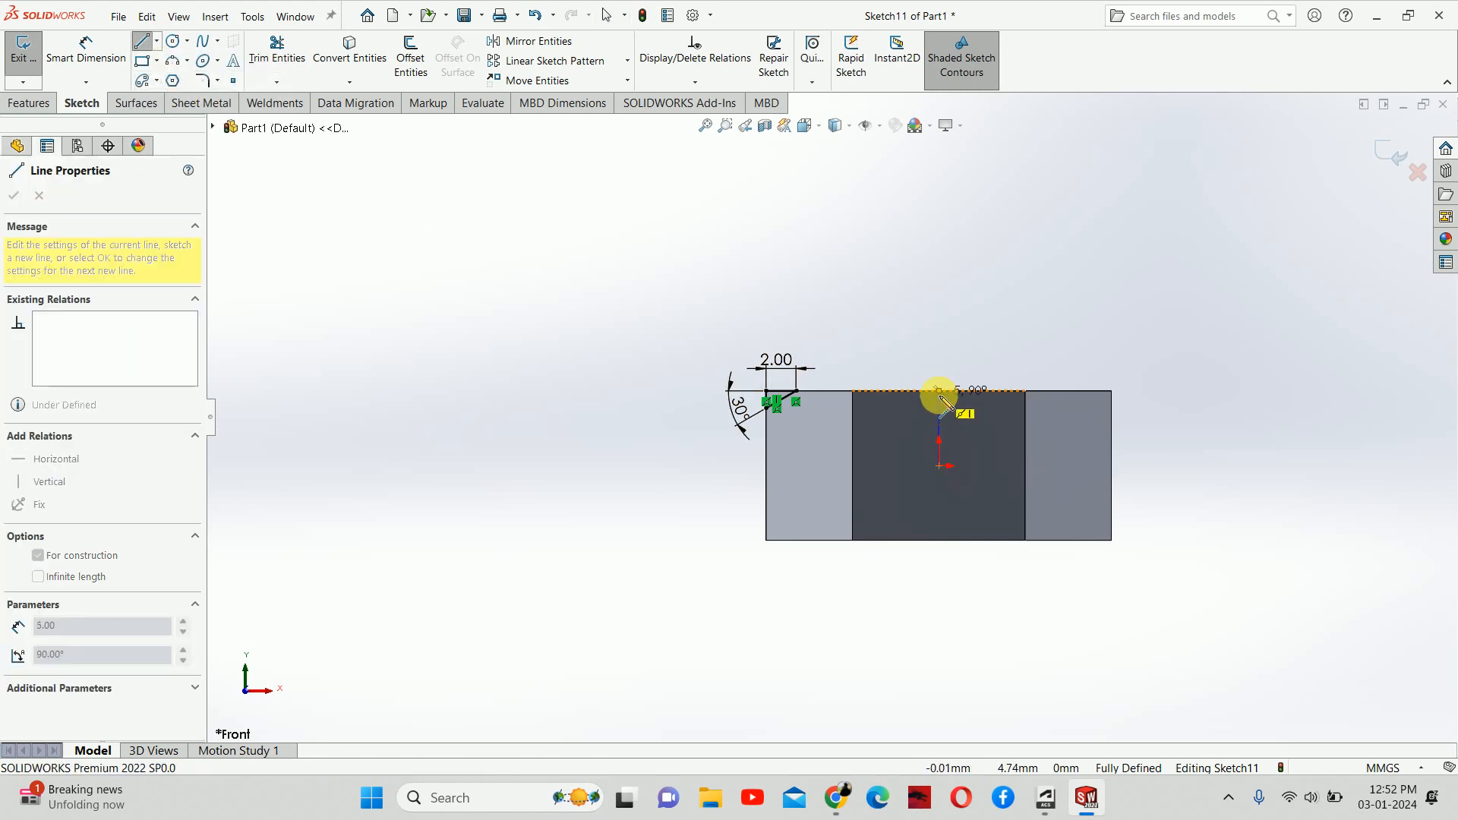
pyautogui.click(939, 329)
pyautogui.press('Escape')
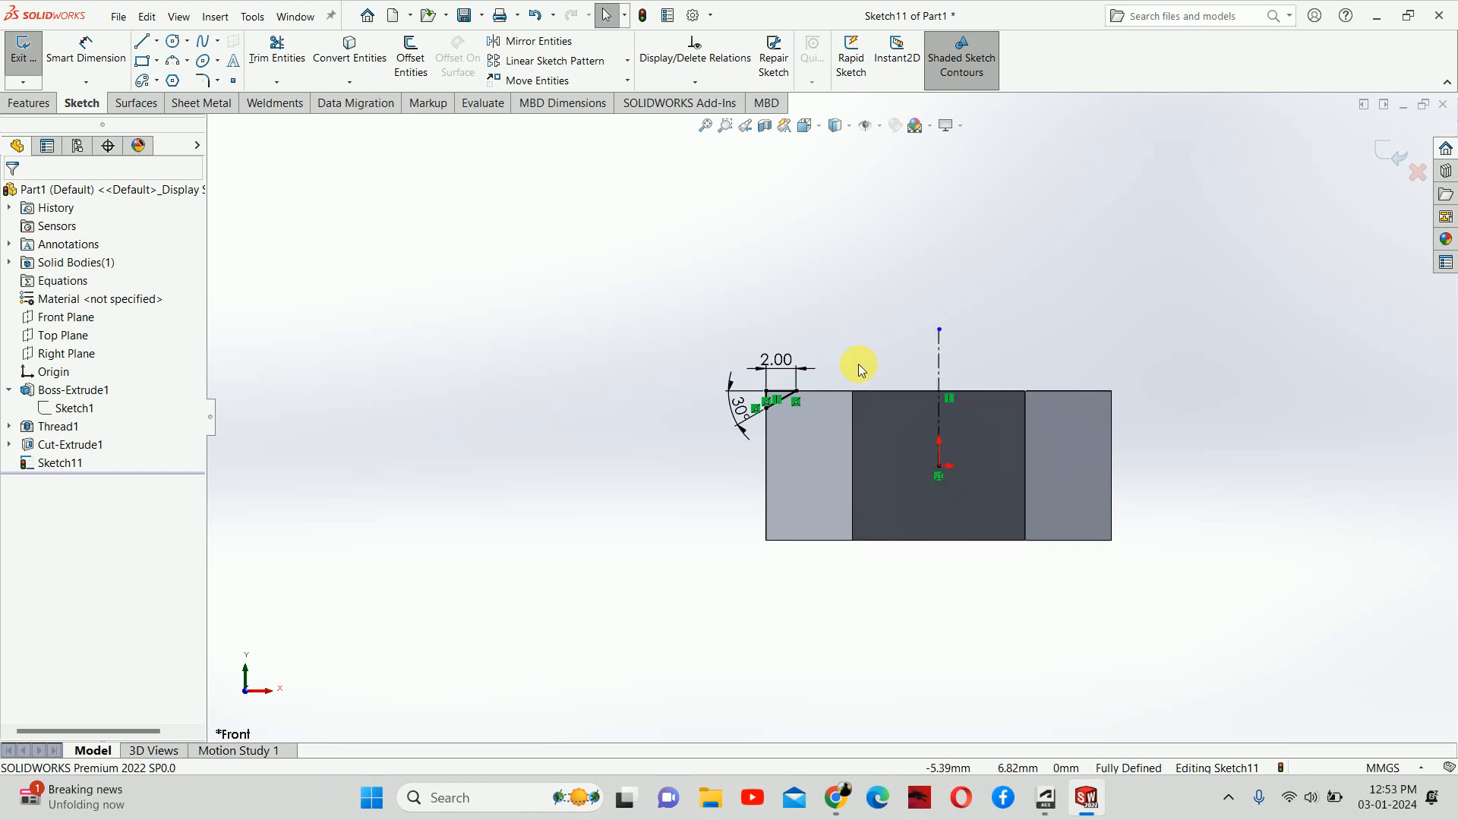
pyautogui.moveTo(846, 363); pyautogui.dragTo(833, 458, button='middle')
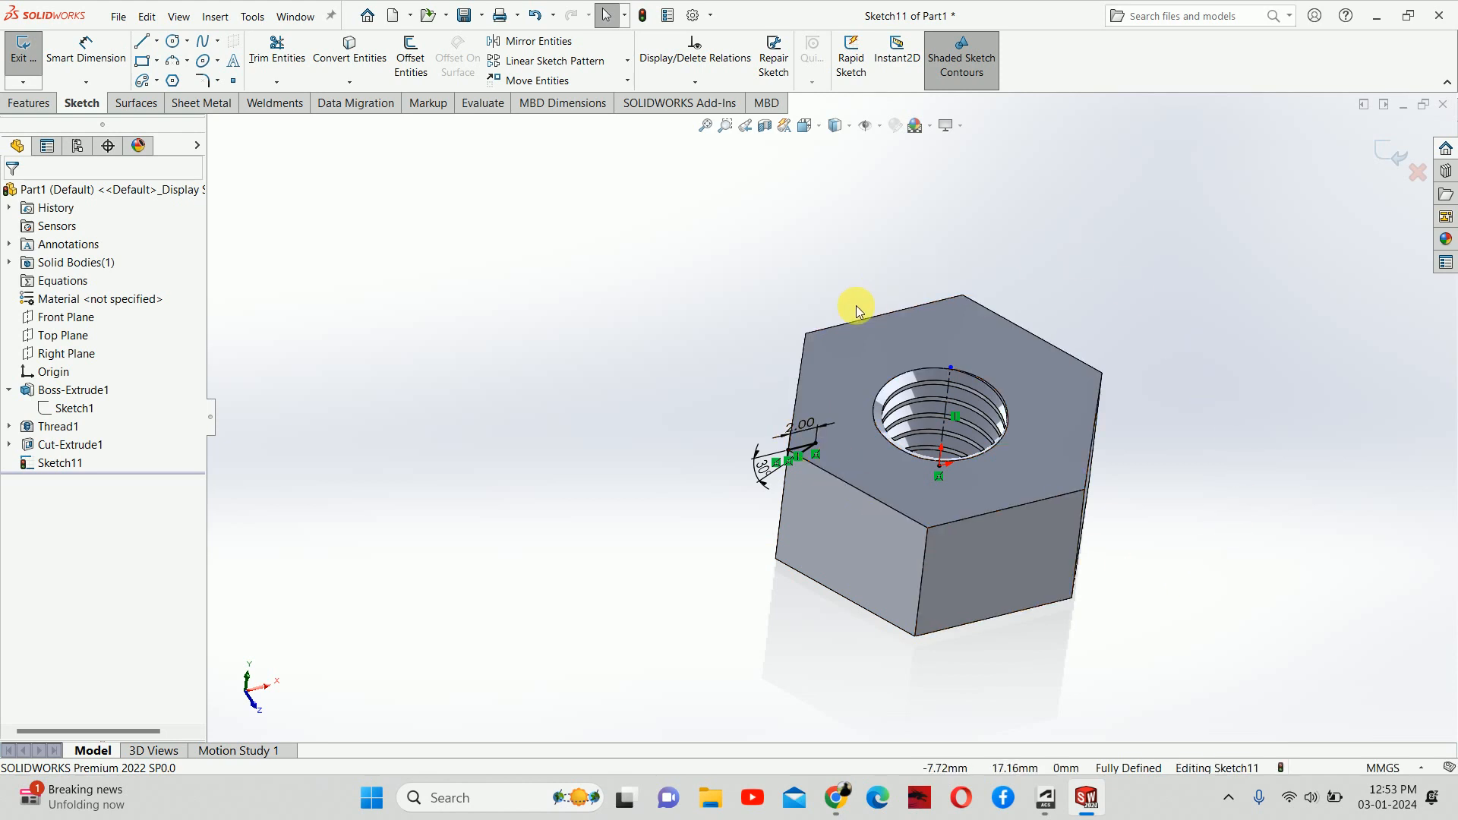
pyautogui.click(1405, 157)
pyautogui.moveTo(1084, 299); pyautogui.dragTo(1060, 312, button='middle')
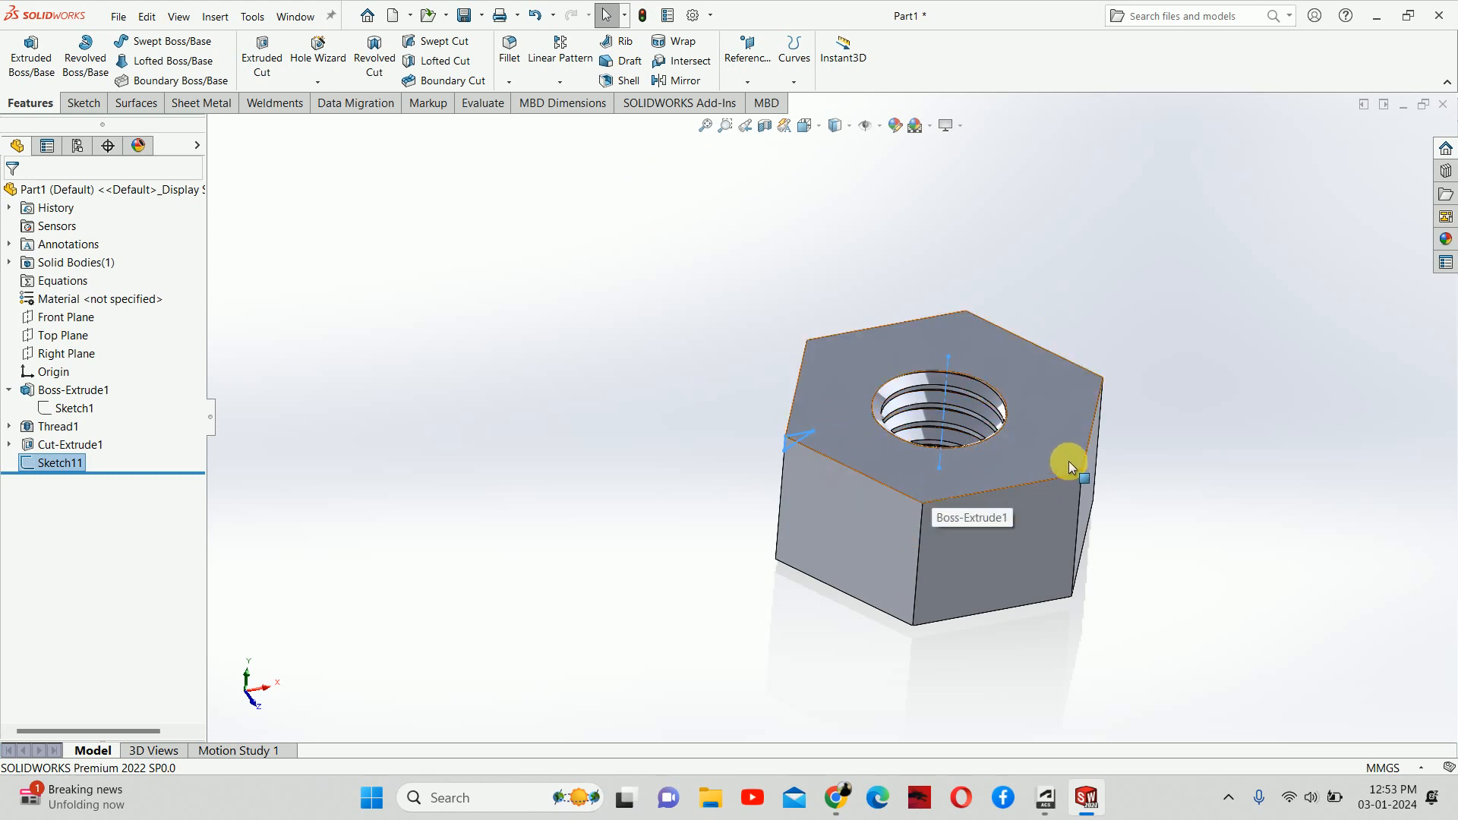
# Step: Revolve-cut the Sketch11 triangle 360° about centerline Line6 to chamfer the top hex edges
pyautogui.click(360, 46)
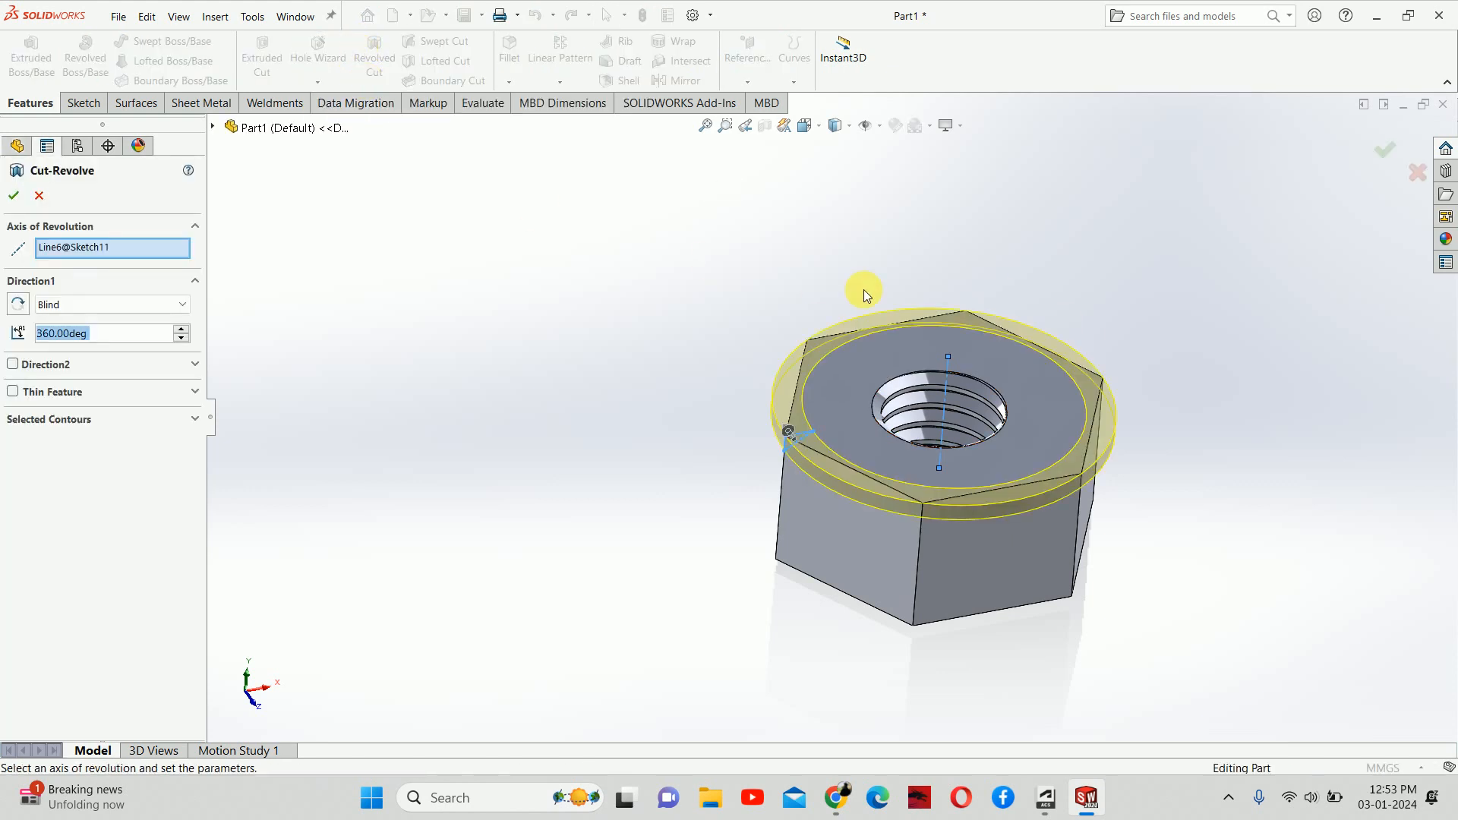
pyautogui.moveTo(864, 289); pyautogui.dragTo(924, 499, button='middle')
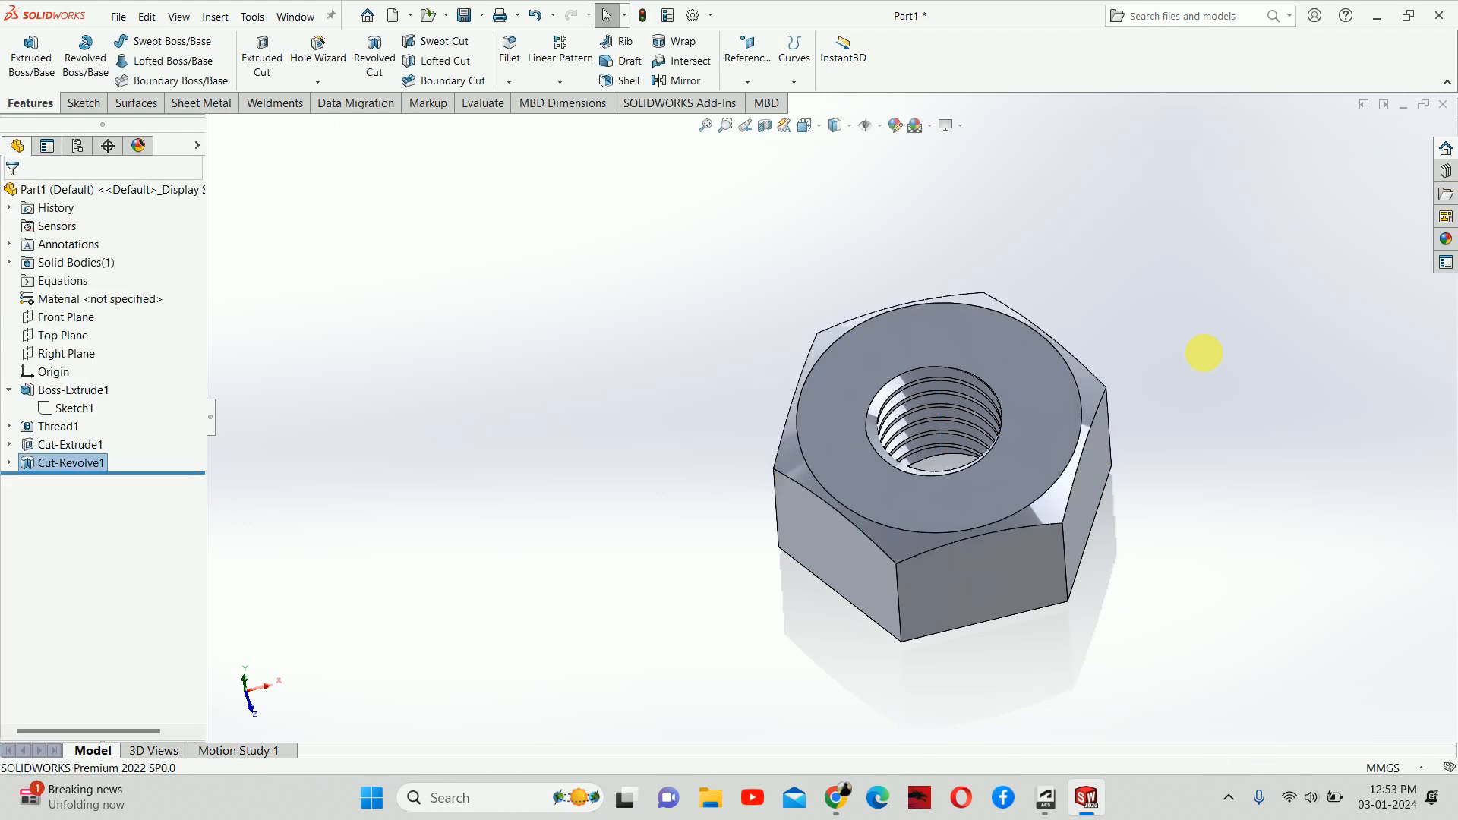
pyautogui.moveTo(1197, 352); pyautogui.dragTo(1167, 196, button='middle')
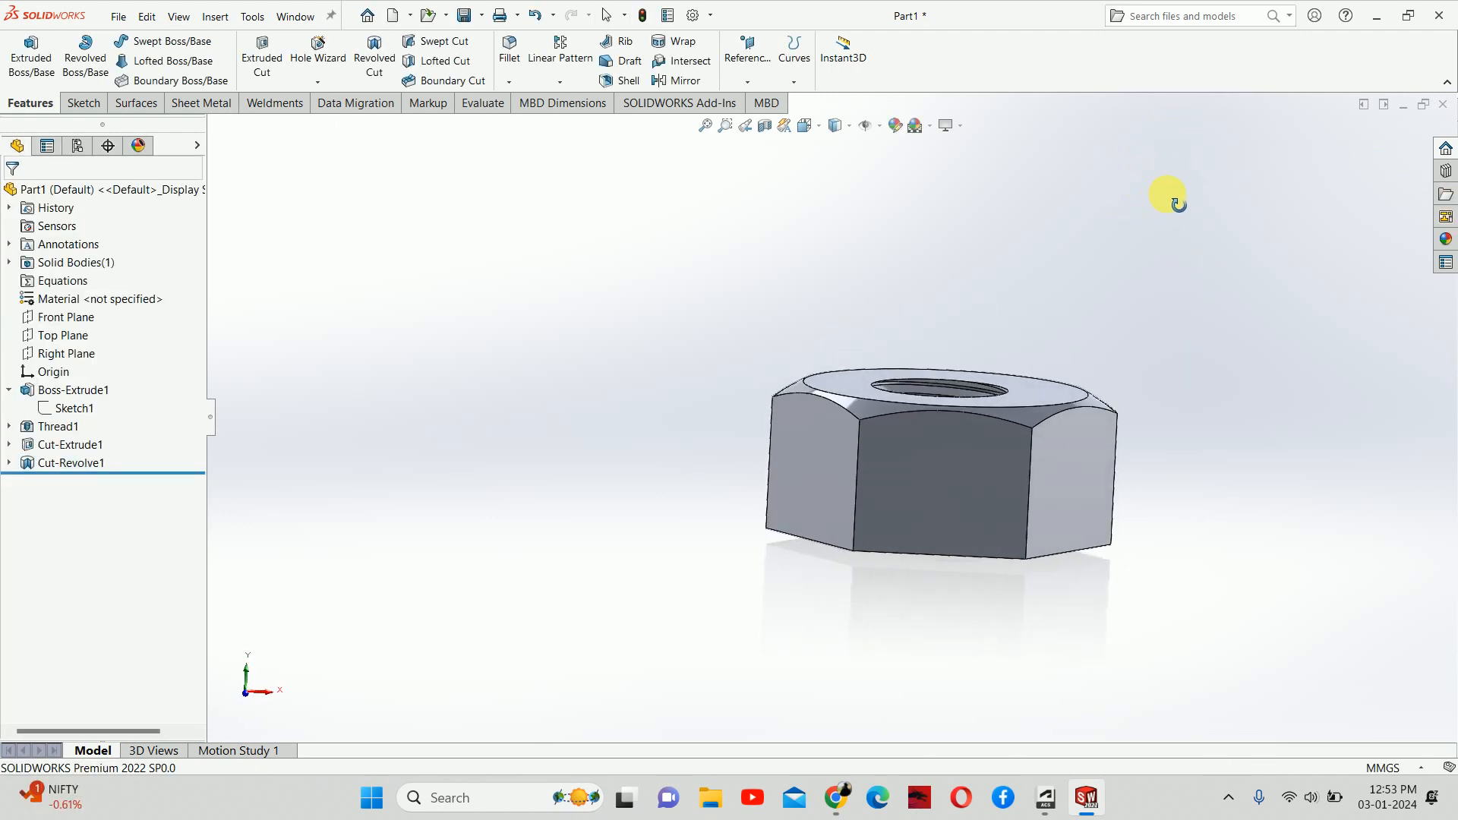
pyautogui.click(70, 464)
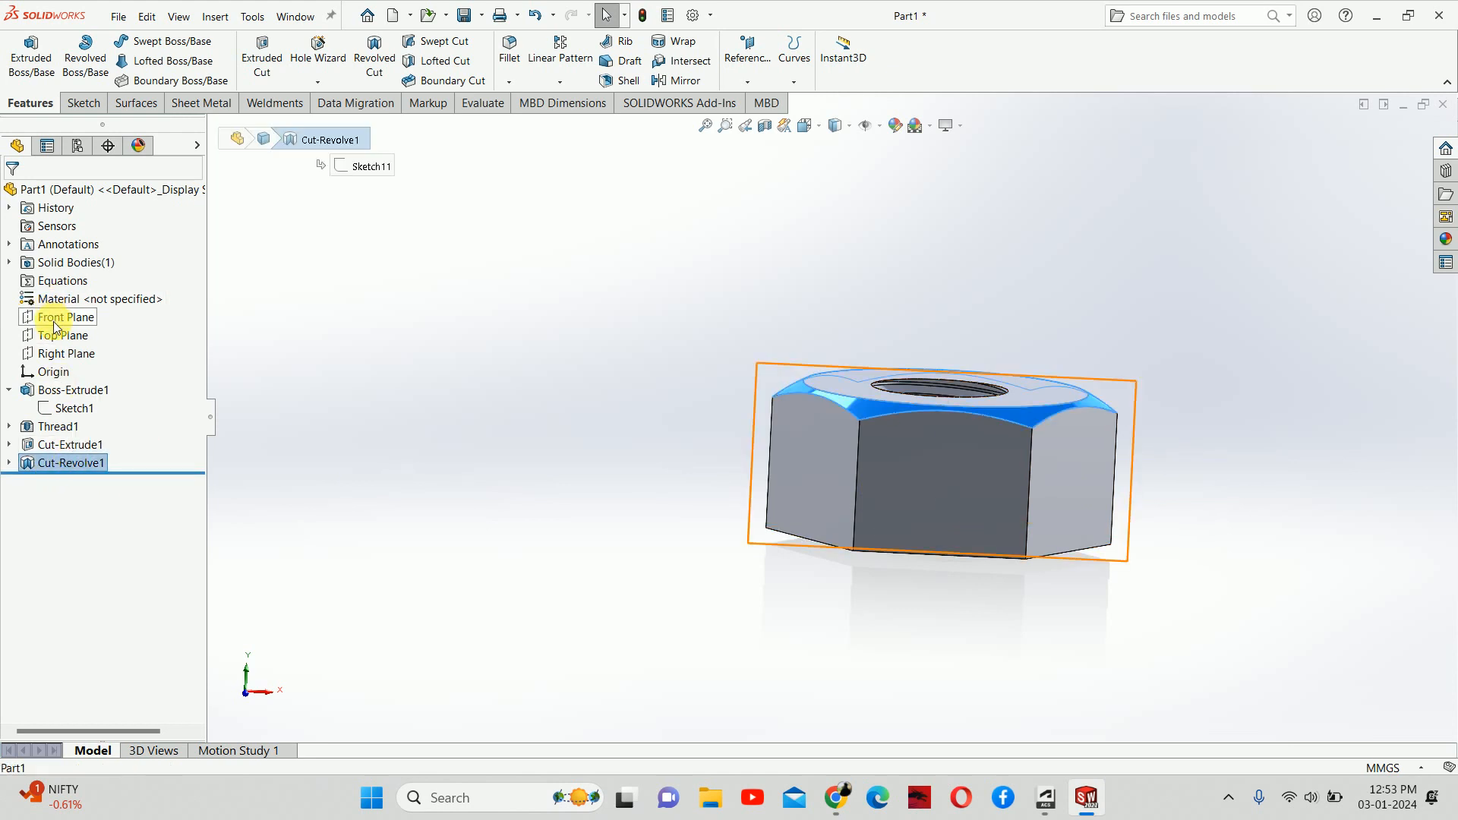
# Step: Mirror Cut-Revolve1 across the Top Plane and orbit to check the bottom chamfer
pyautogui.click(59, 334)
pyautogui.moveTo(579, 429); pyautogui.dragTo(691, 327, button='middle')
pyautogui.click(678, 80)
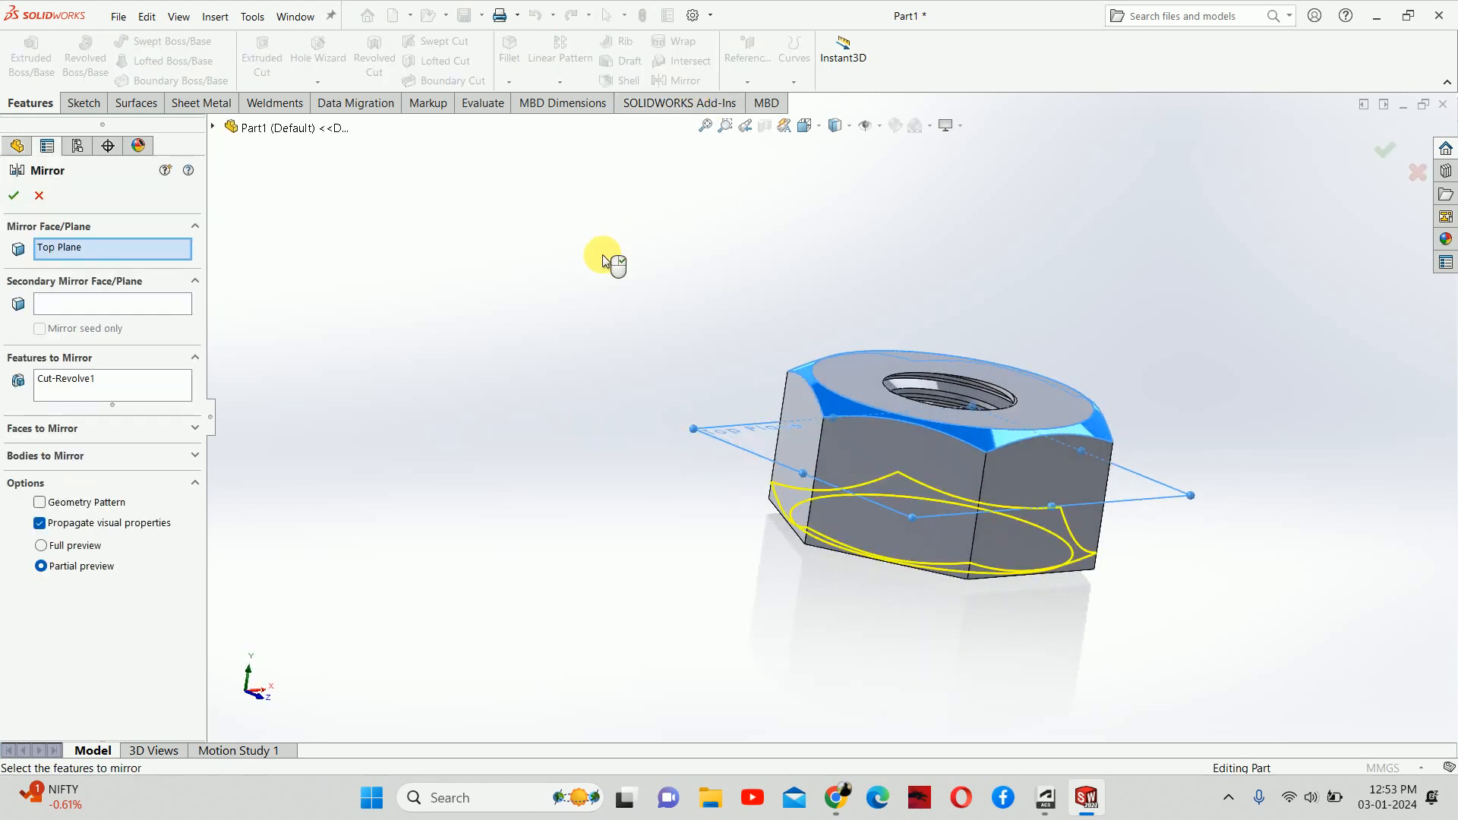
pyautogui.click(1398, 153)
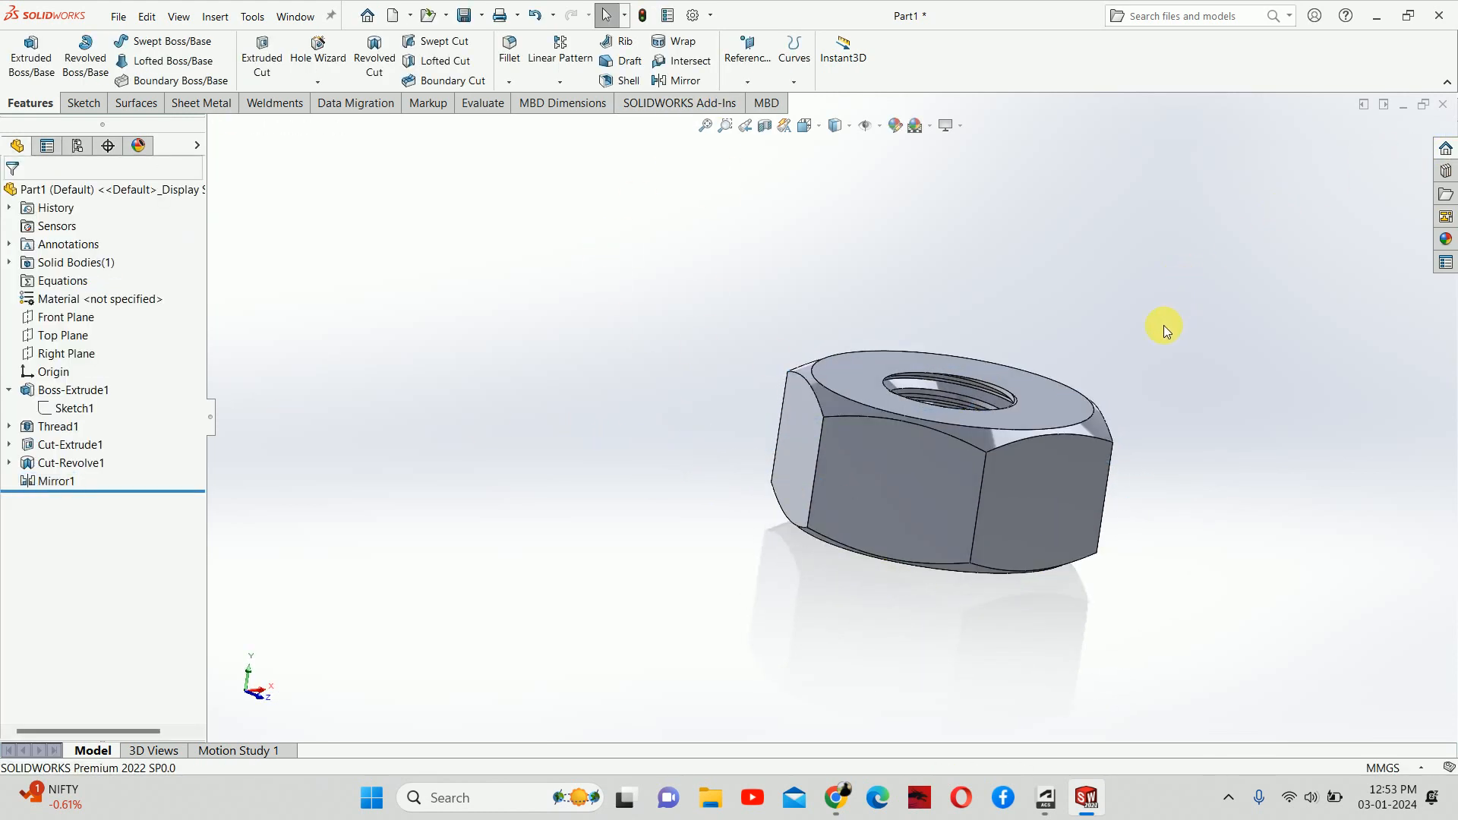
pyautogui.moveTo(1166, 331); pyautogui.dragTo(902, 497, button='middle')
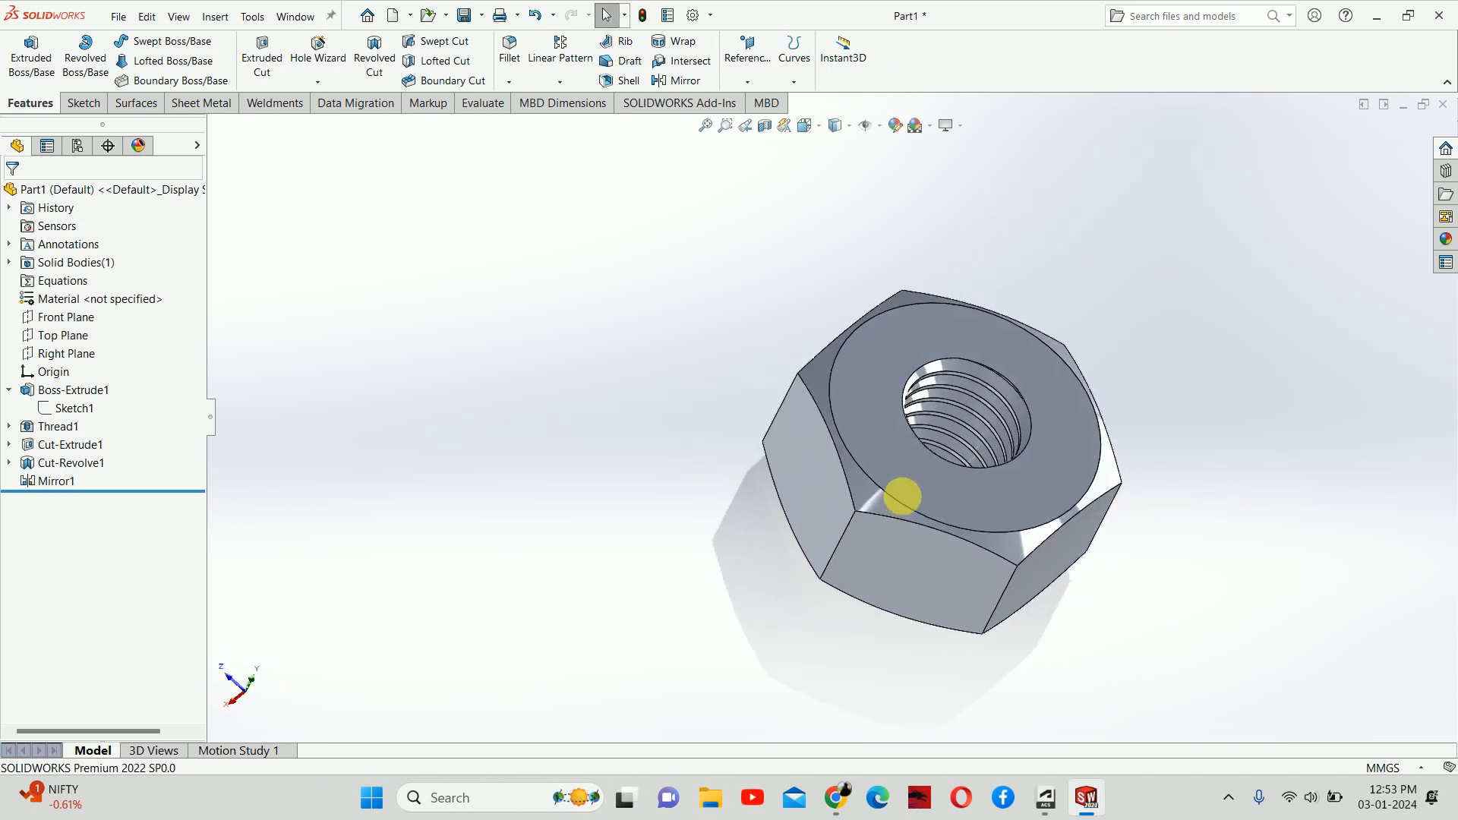
pyautogui.click(851, 129)
pyautogui.click(834, 168)
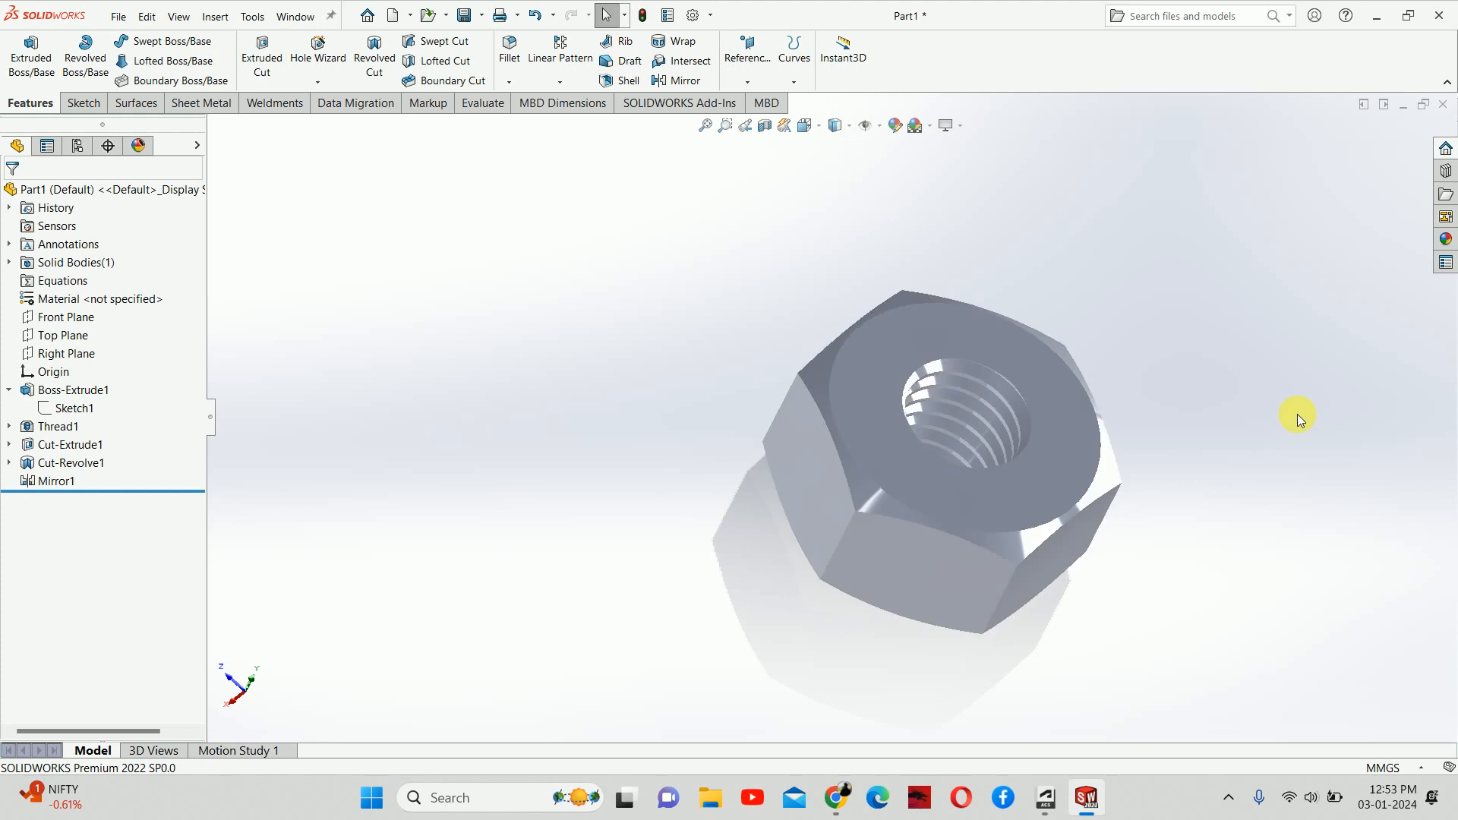
pyautogui.moveTo(1299, 417)
pyautogui.mouseDown(button='middle')
pyautogui.moveTo(1232, 289)
pyautogui.moveTo(1100, 303)
pyautogui.moveTo(820, 458)
pyautogui.moveTo(862, 609)
pyautogui.moveTo(974, 692)
pyautogui.moveTo(927, 596)
pyautogui.moveTo(791, 511)
pyautogui.moveTo(659, 377)
pyautogui.moveTo(1048, 413)
pyautogui.moveTo(914, 547)
pyautogui.moveTo(754, 595)
pyautogui.mouseUp(button='middle')
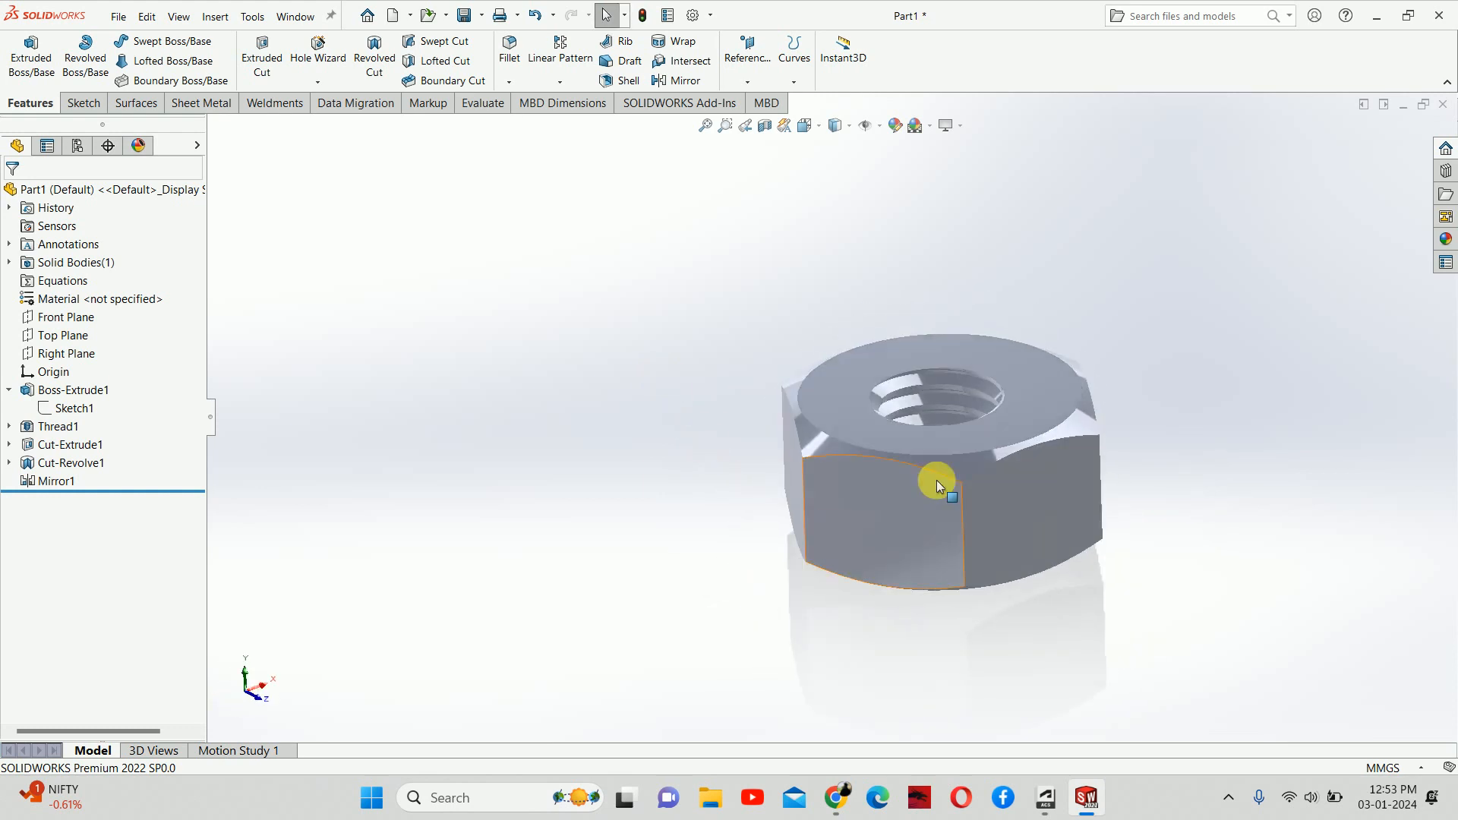
pyautogui.moveTo(936, 480); pyautogui.dragTo(710, 378, button='middle')
pyautogui.moveTo(950, 491); pyautogui.dragTo(1061, 495, button='middle')
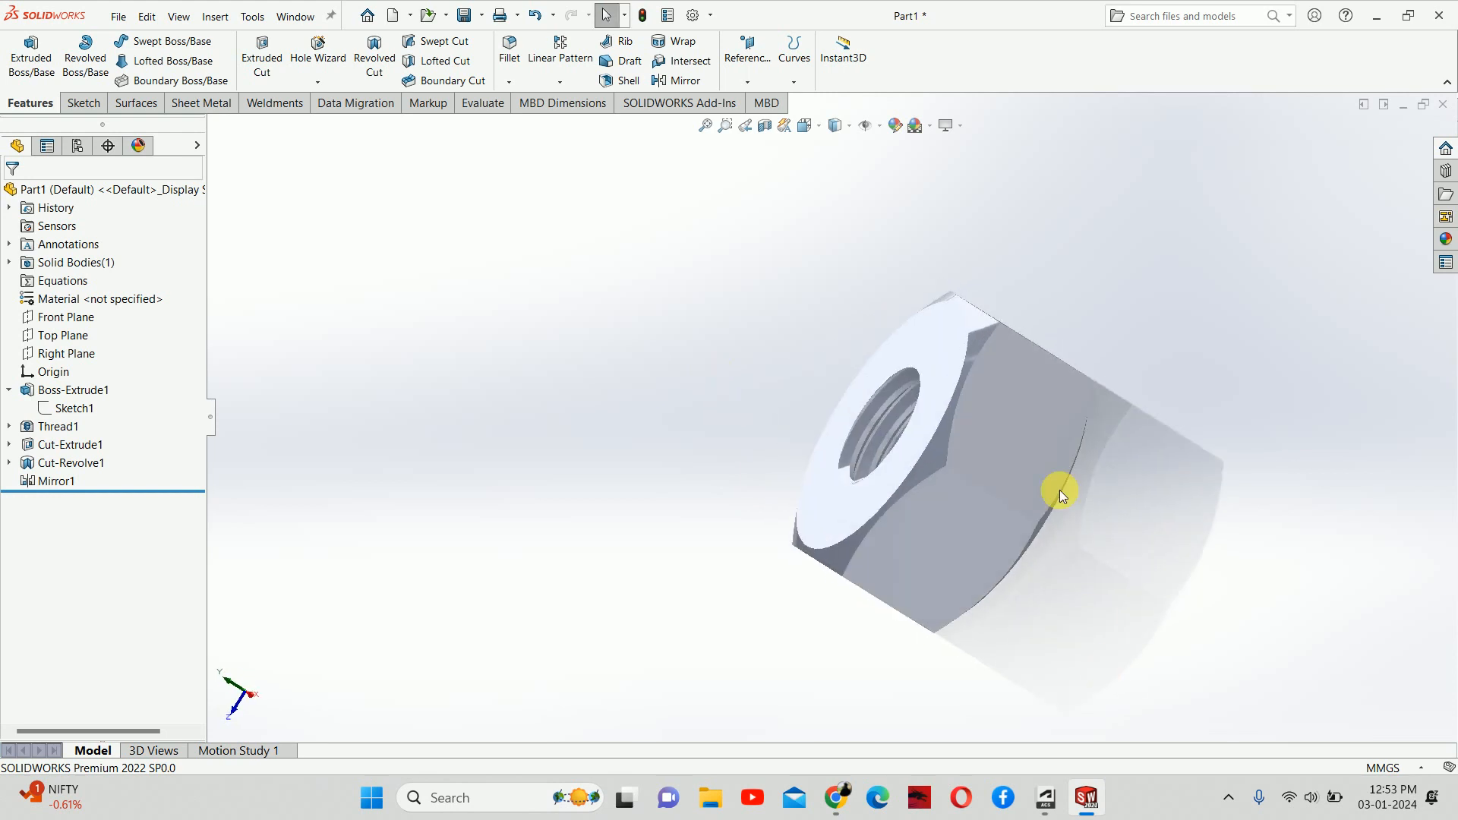
pyautogui.moveTo(954, 426); pyautogui.dragTo(1094, 365, button='middle')
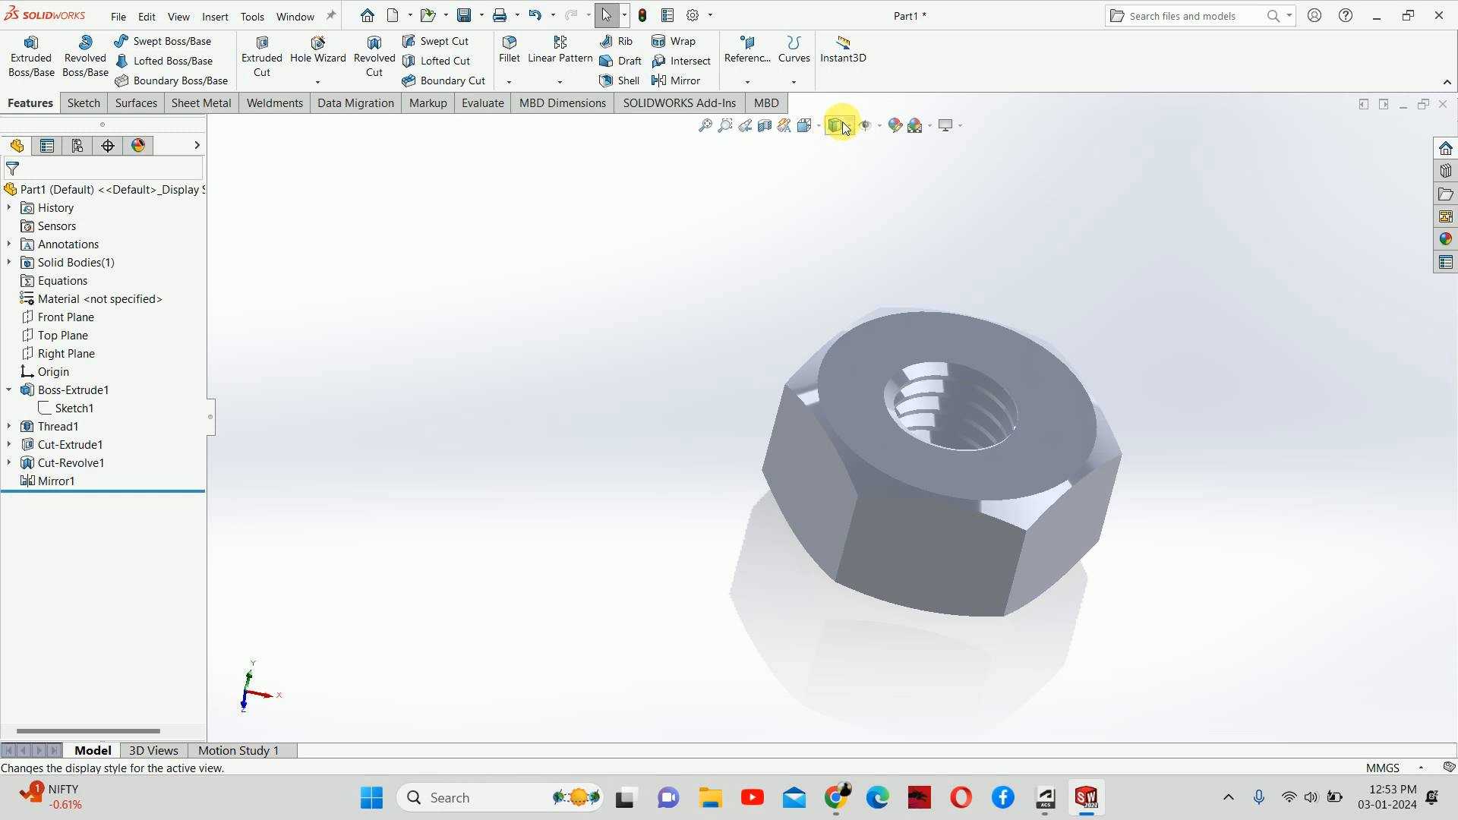
pyautogui.click(850, 124)
pyautogui.click(837, 145)
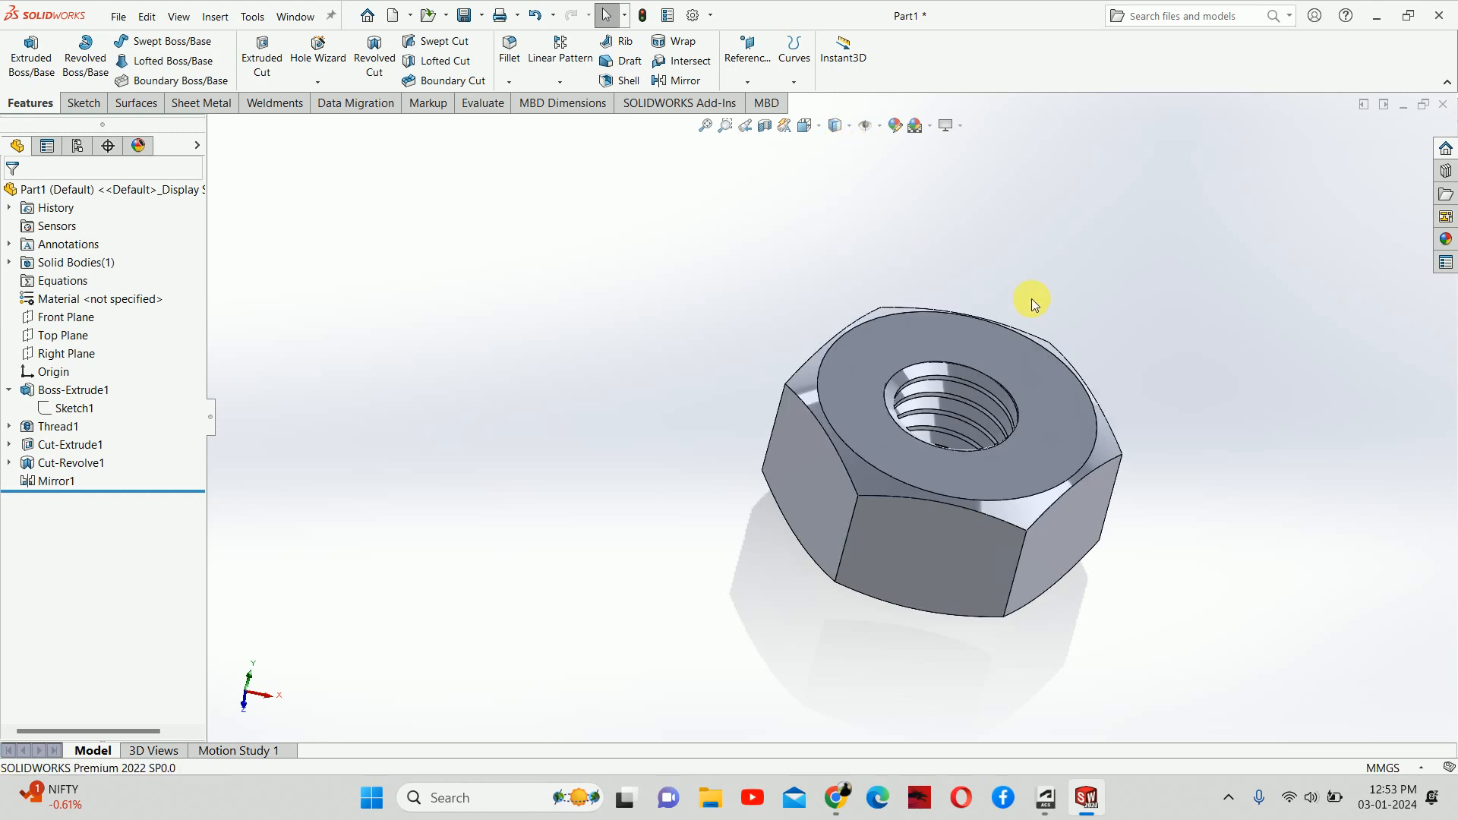
pyautogui.moveTo(1012, 298); pyautogui.dragTo(1005, 238, button='middle')
pyautogui.scroll(-3, 991, 300)
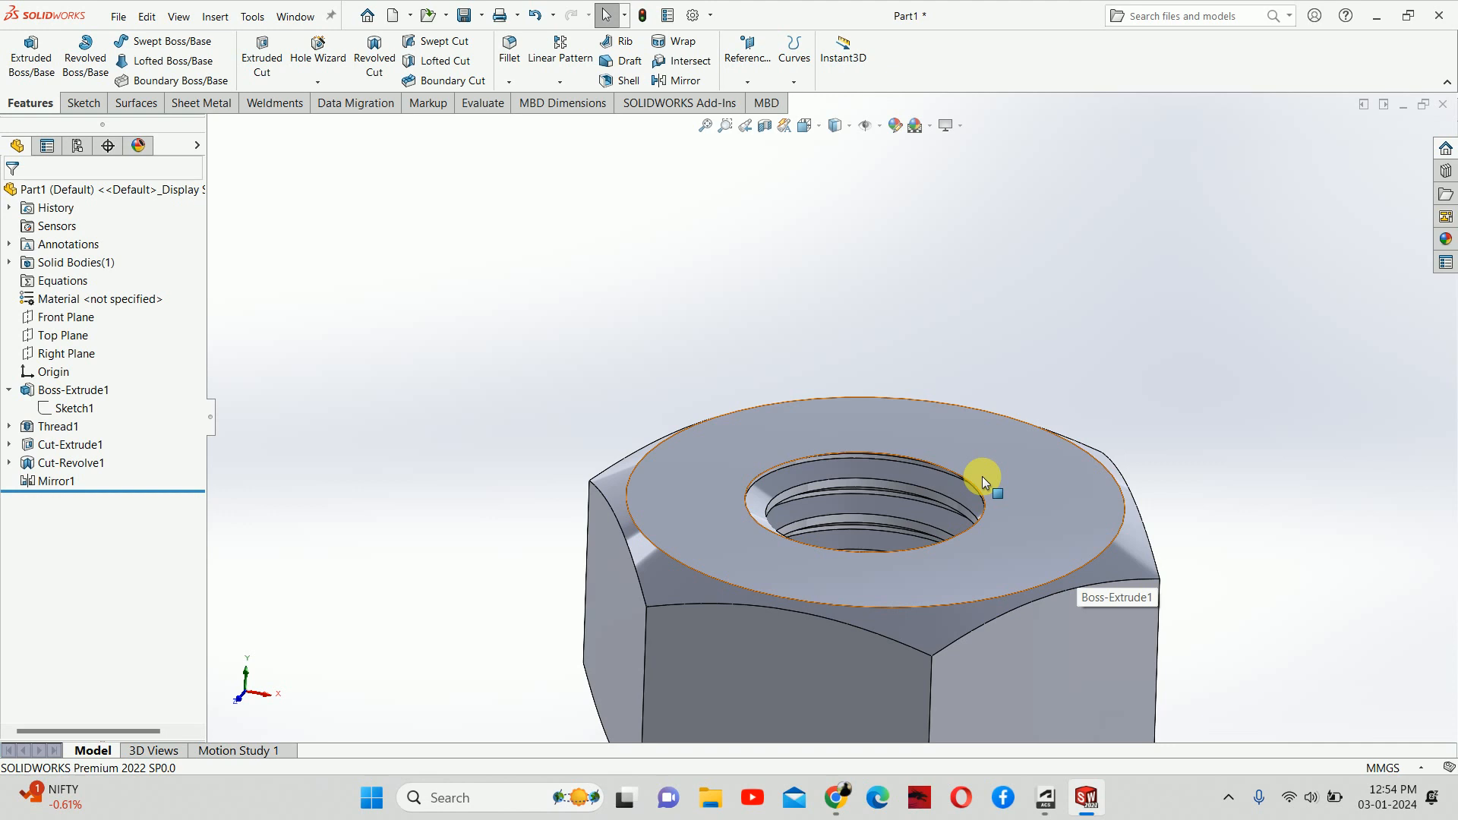
pyautogui.scroll(-5, 982, 476)
pyautogui.moveTo(1023, 484); pyautogui.dragTo(757, 391, button='middle')
pyautogui.moveTo(586, 763)
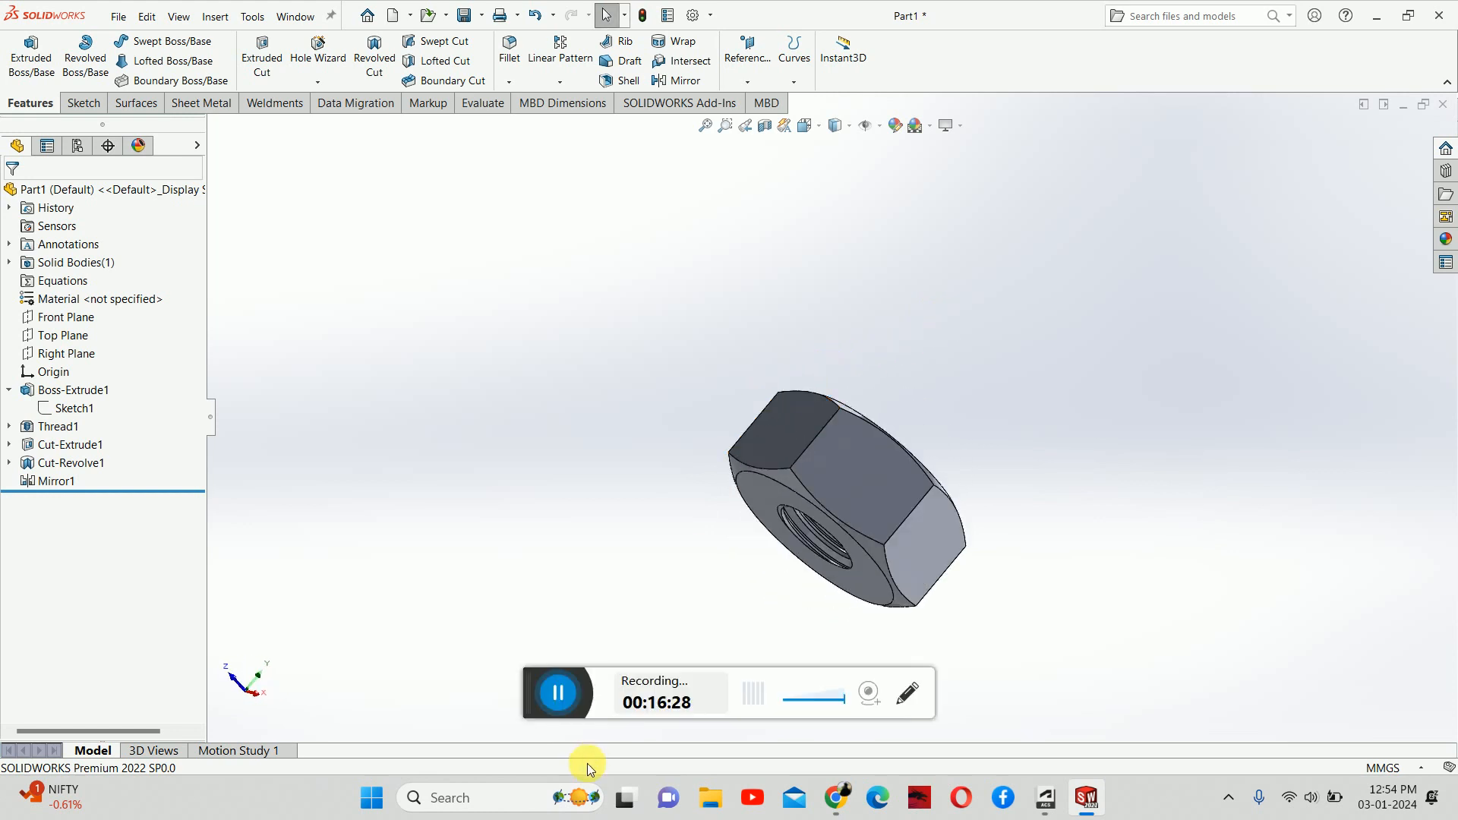